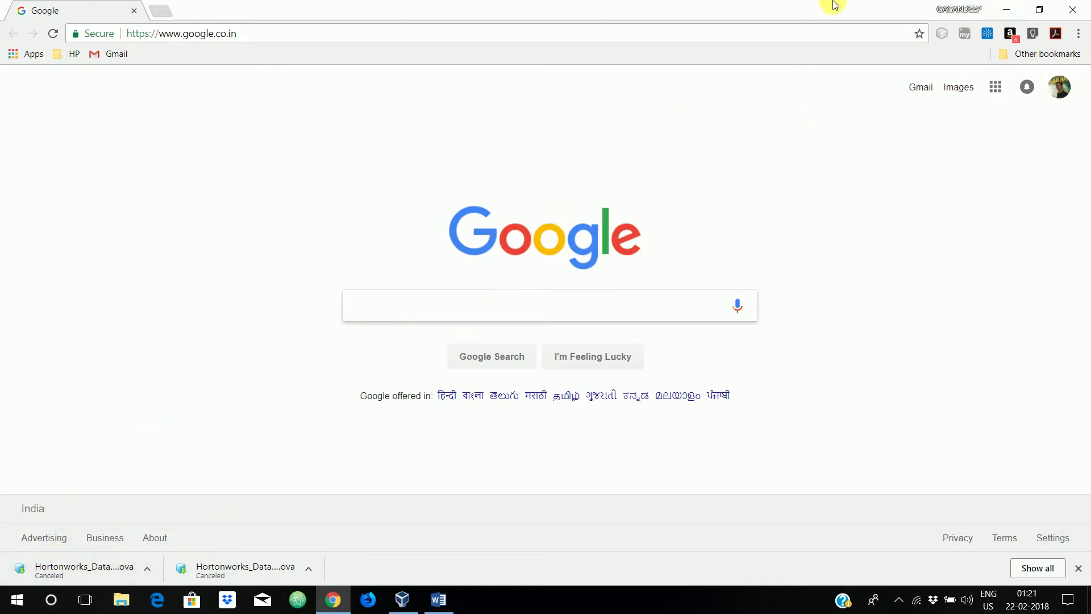
Check the virtual machine download link in the ProjectDocumentation document and switch to Oracle VM VirtualBox Manager
{"action": "left_click", "coordinate": [1014, 7]}
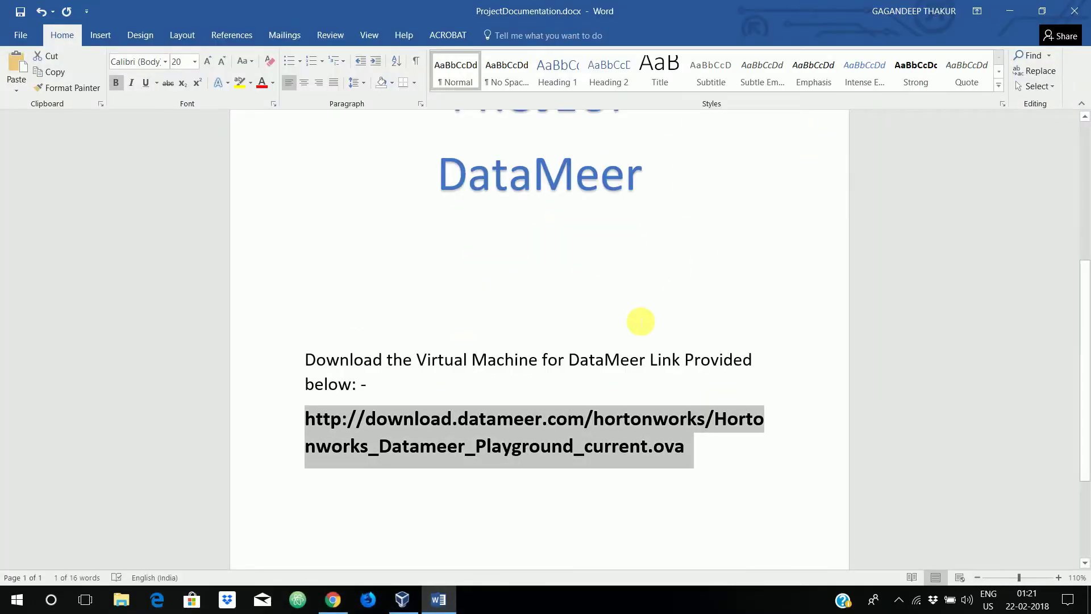
{"action": "scroll", "coordinate": [503, 344], "scroll_direction": "up", "scroll_amount": 5}
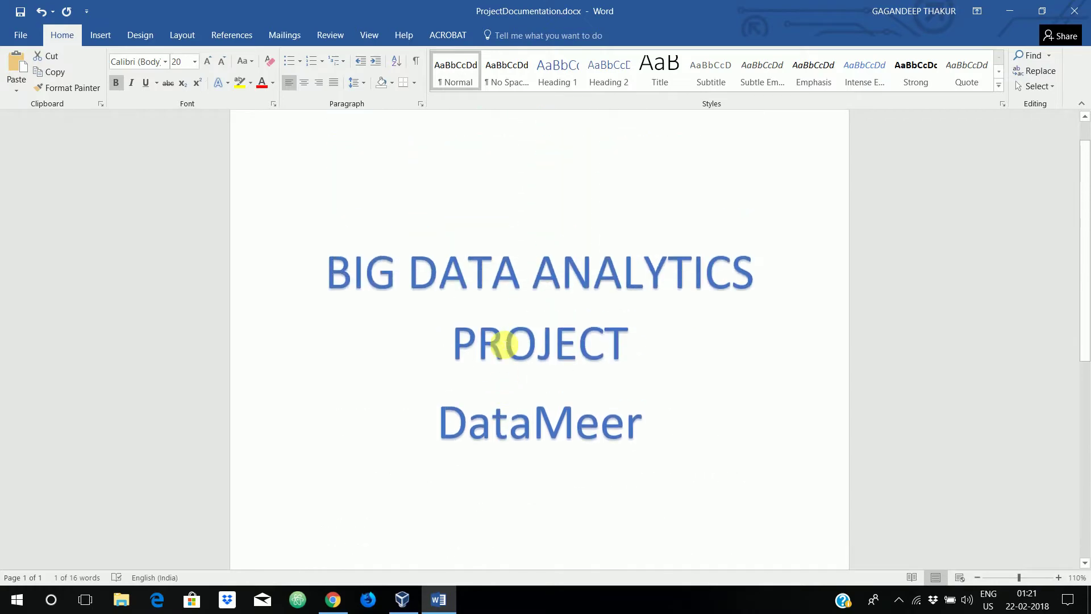
{"action": "left_click", "coordinate": [405, 605]}
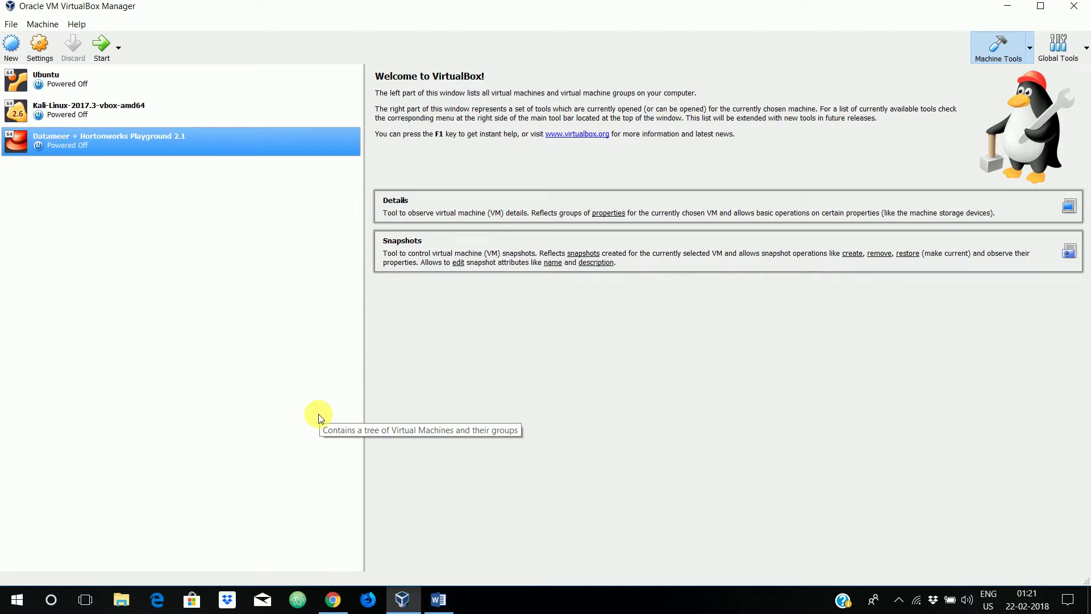
{"action": "left_click", "coordinate": [12, 25]}
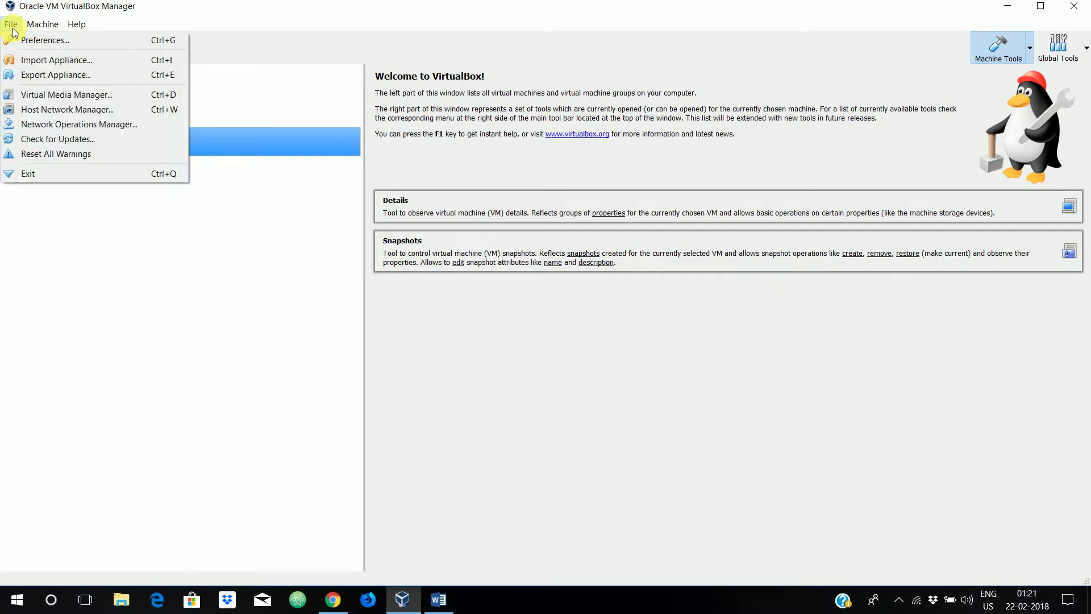
{"action": "left_click", "coordinate": [36, 62]}
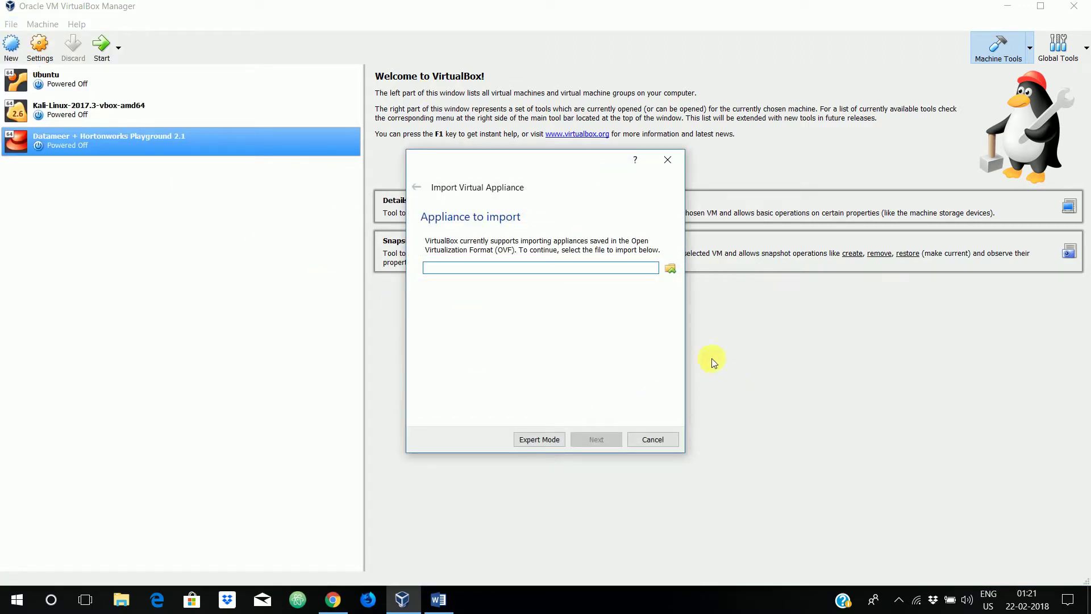
{"action": "left_click", "coordinate": [673, 271]}
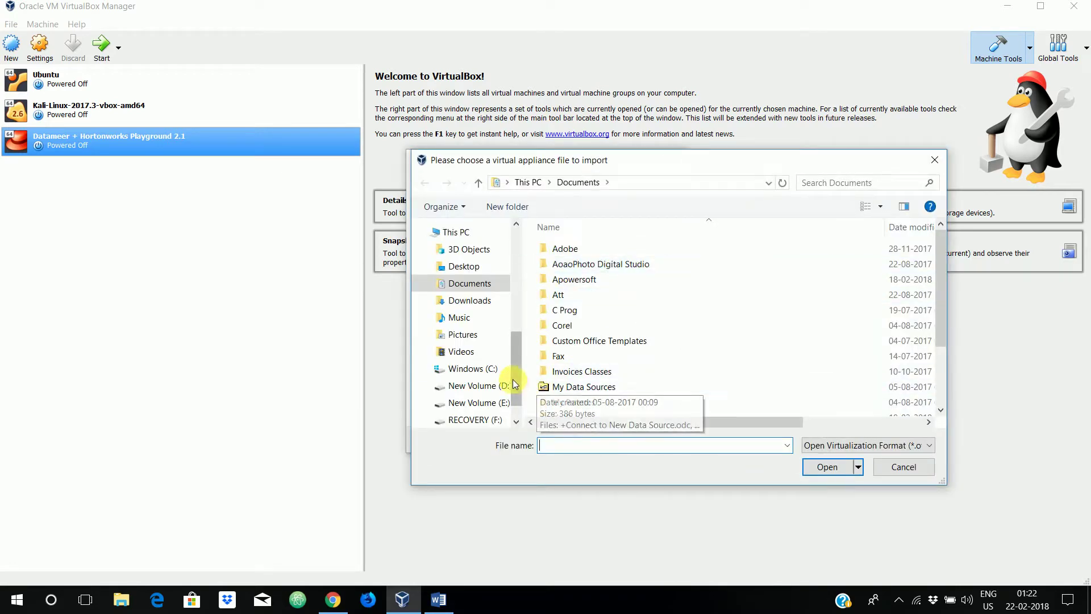
{"action": "left_click", "coordinate": [484, 302]}
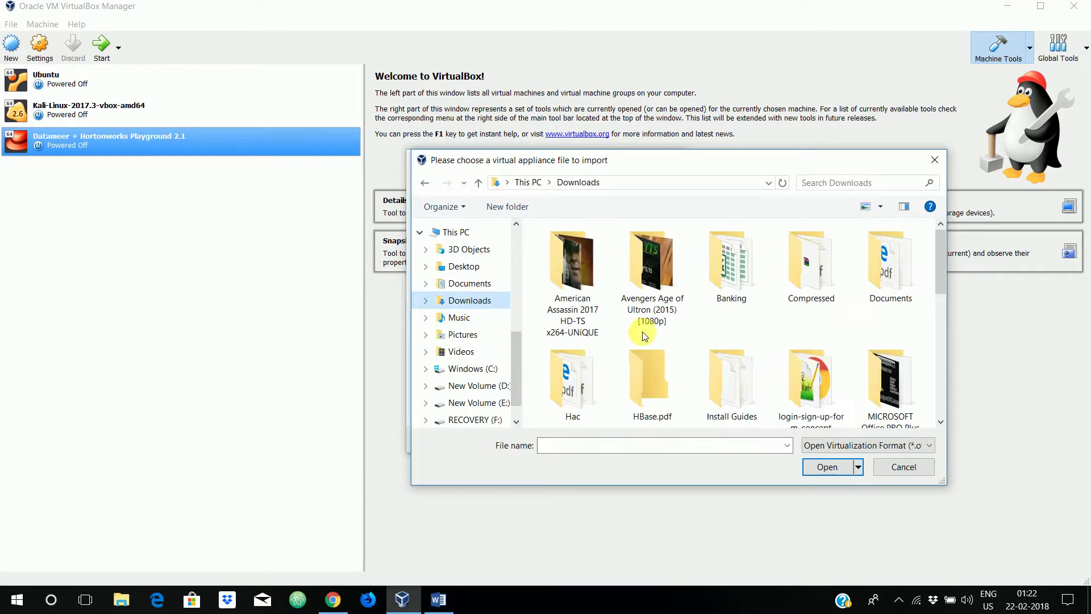
{"action": "left_click", "coordinate": [503, 404]}
{"action": "scroll", "coordinate": [680, 359], "scroll_direction": "down", "scroll_amount": 4}
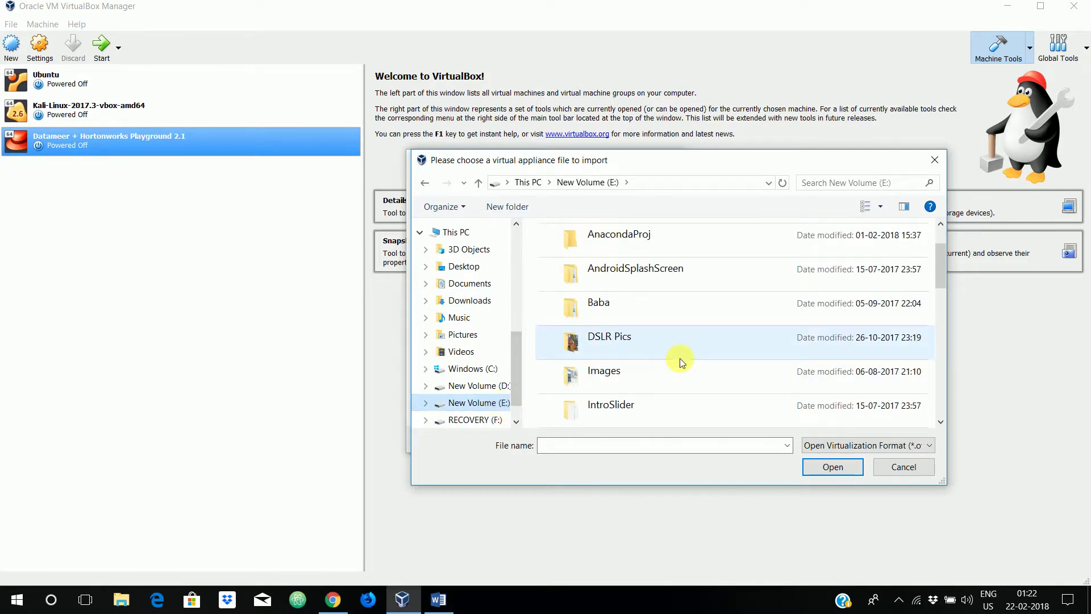
{"action": "scroll", "coordinate": [680, 358], "scroll_direction": "down", "scroll_amount": 3}
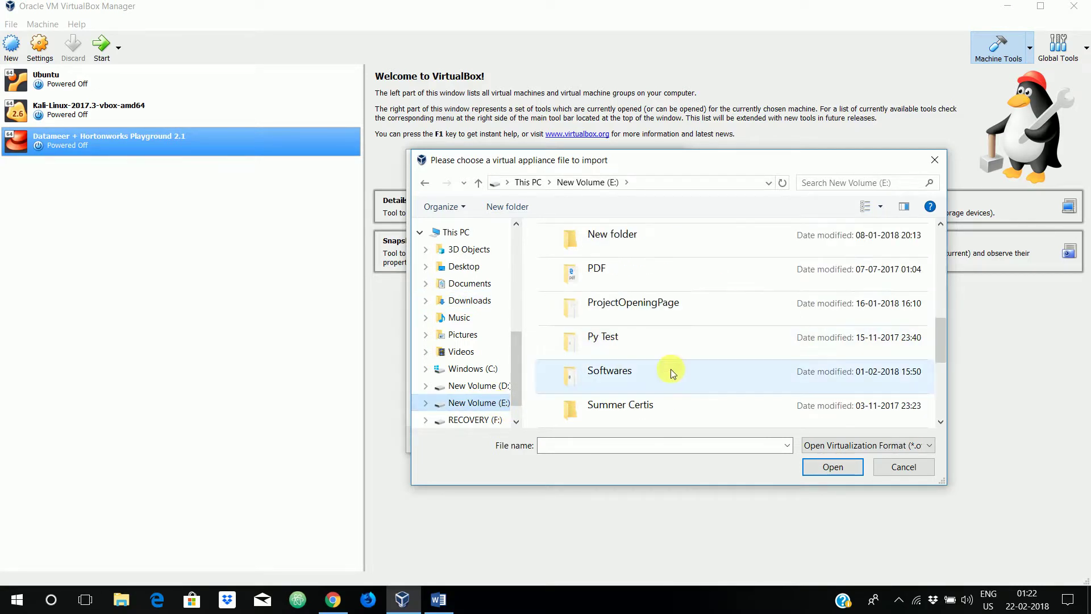
{"action": "double_click", "coordinate": [670, 370]}
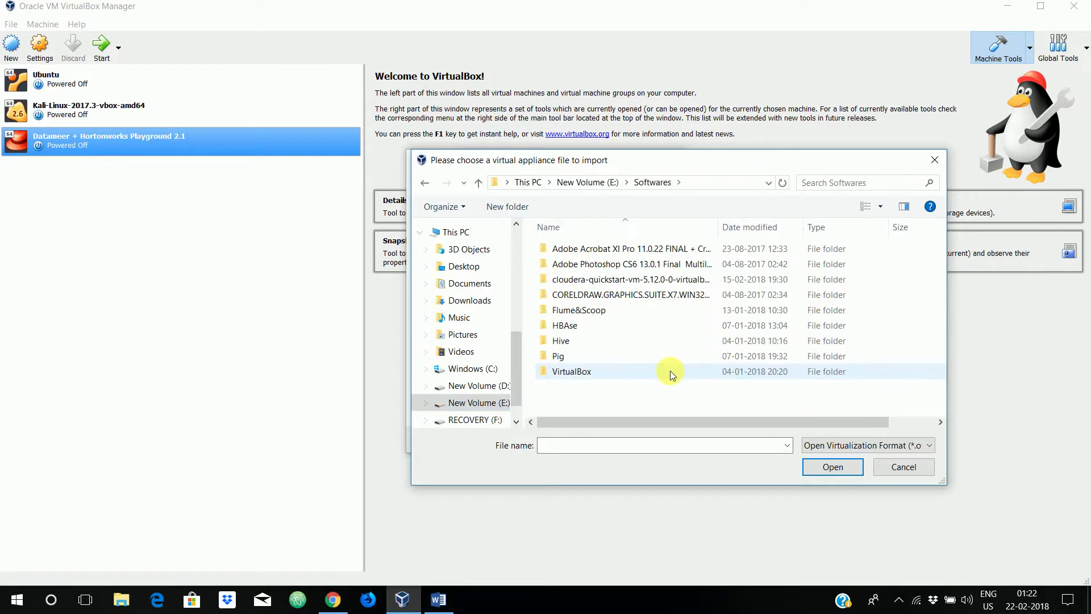
{"action": "double_click", "coordinate": [619, 373]}
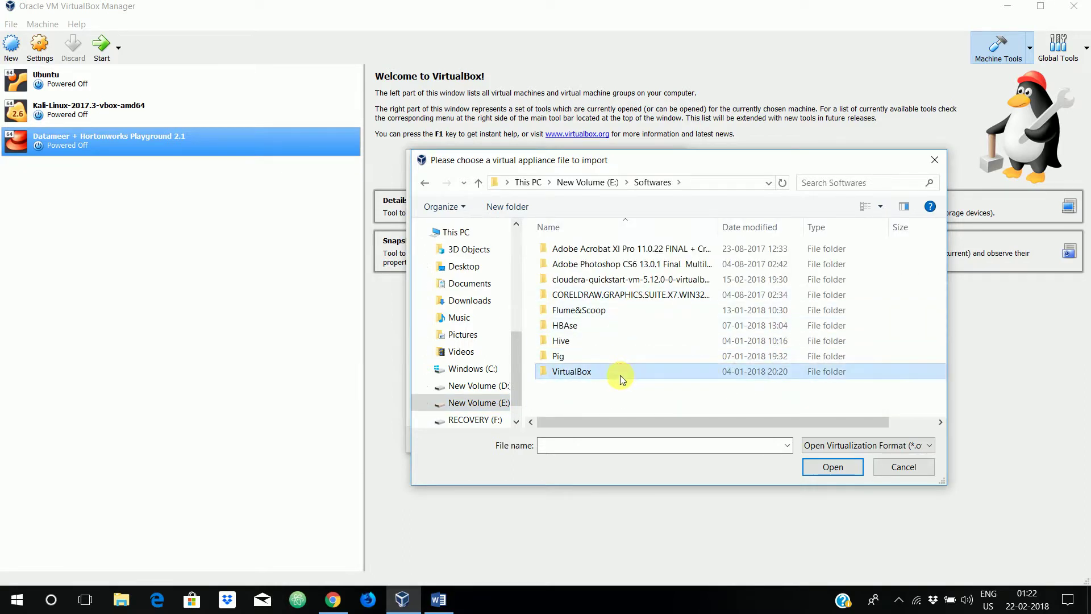
{"action": "left_click", "coordinate": [898, 467]}
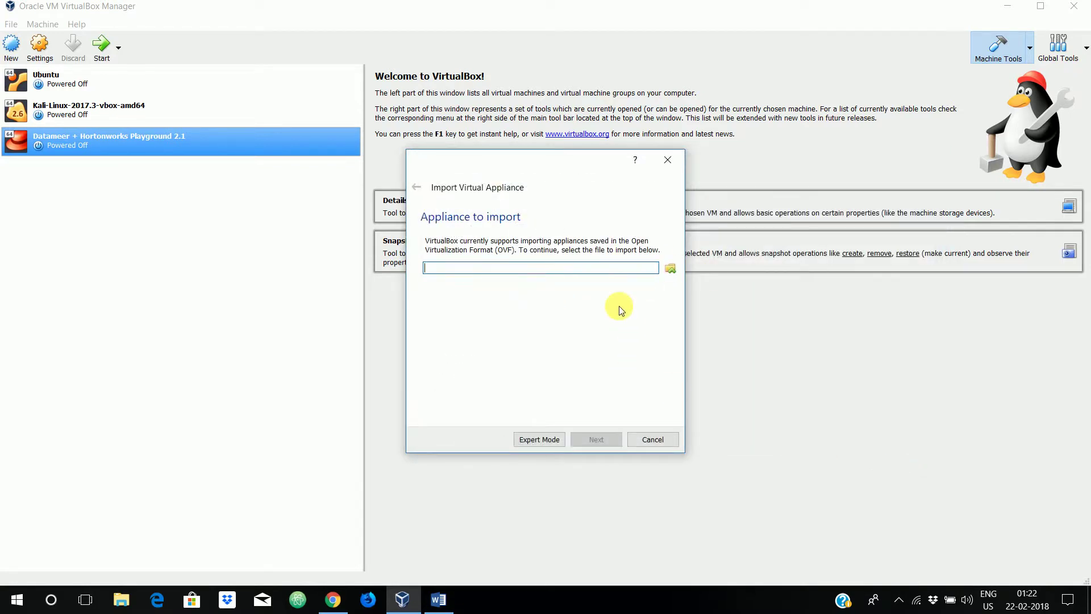
{"action": "left_click", "coordinate": [642, 438]}
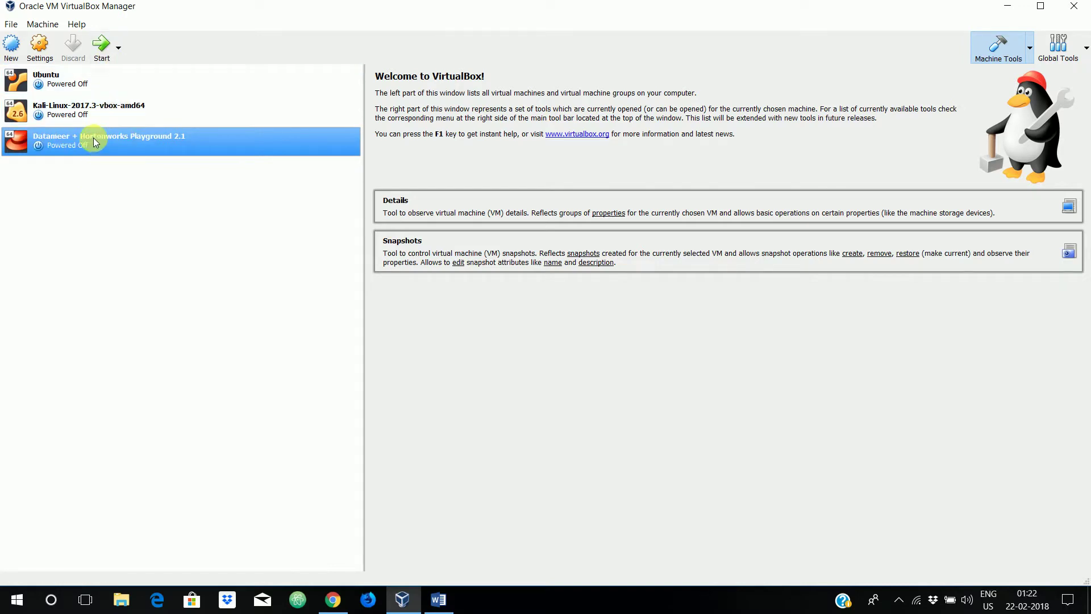
Start the Datameer + Hortonworks Playground 2.1 virtual machine and boot its CentOS entry
{"action": "left_click", "coordinate": [101, 45]}
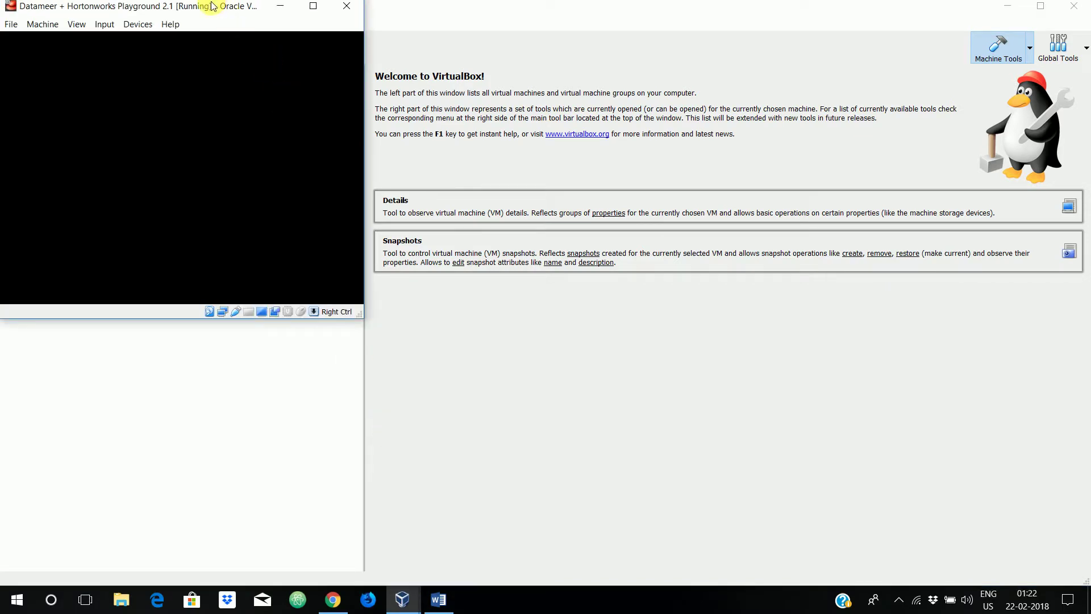
{"action": "left_click_drag", "start_coordinate": [214, 8], "coordinate": [636, 118]}
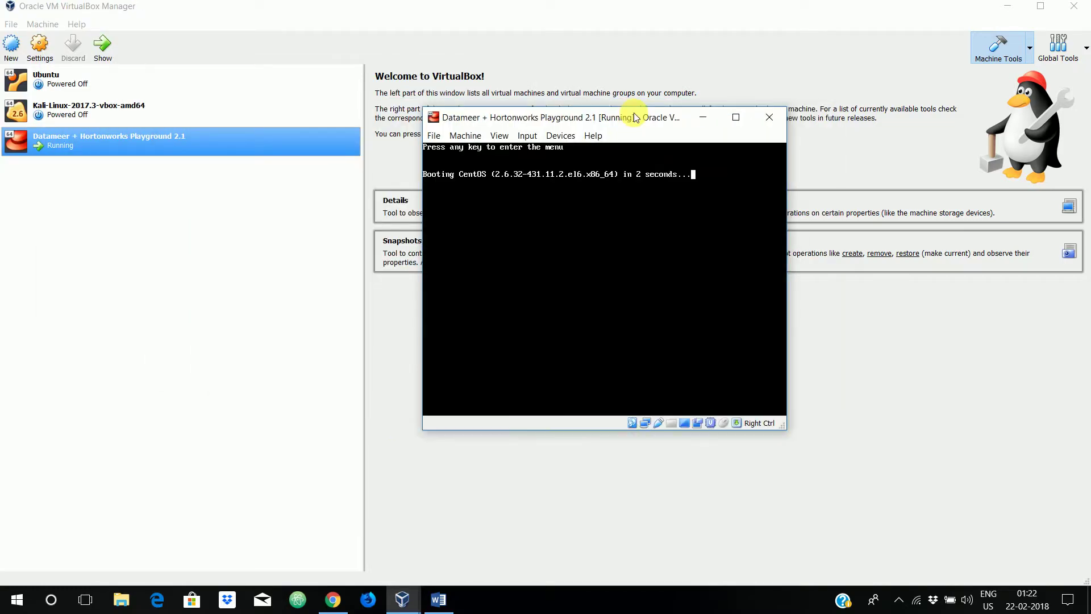
{"action": "key", "text": "Return"}
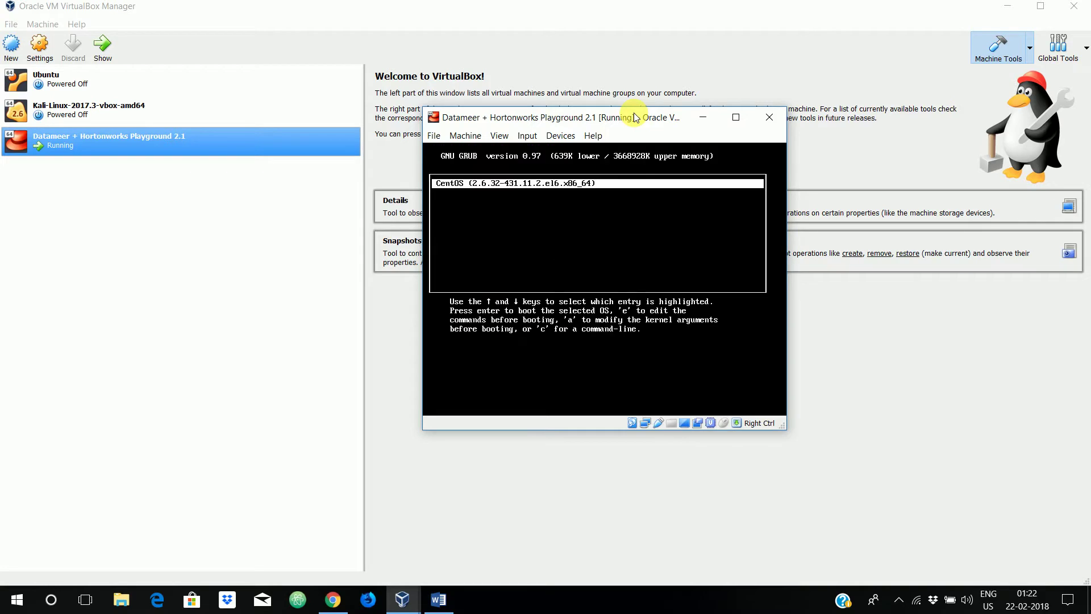
{"action": "left_click", "coordinate": [546, 491]}
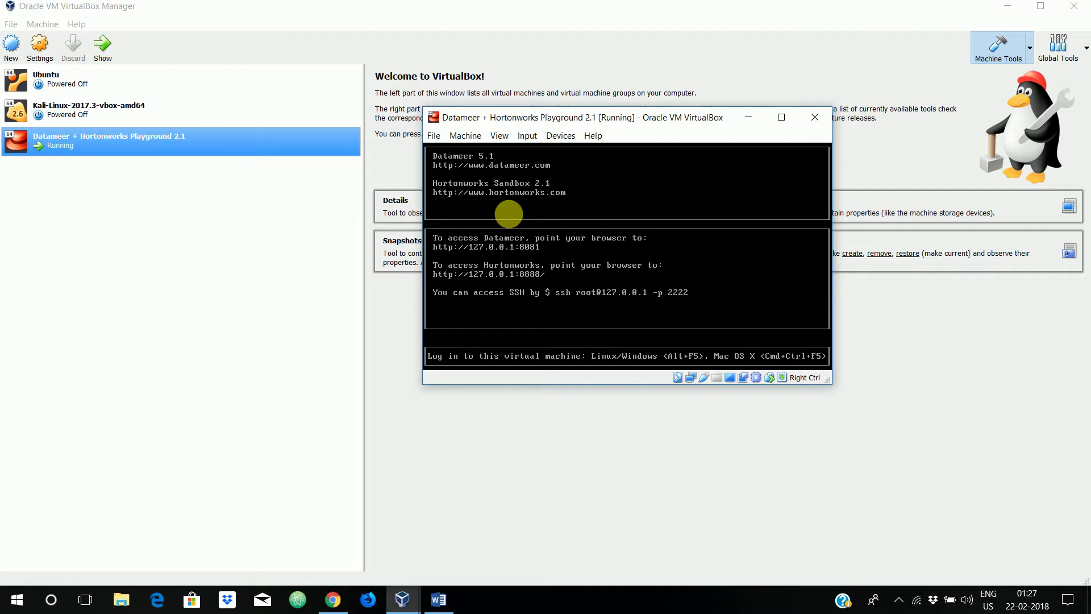
Switch to Chrome and open the Datameer web interface at 127.0.0.1:8081
{"action": "left_click", "coordinate": [327, 607]}
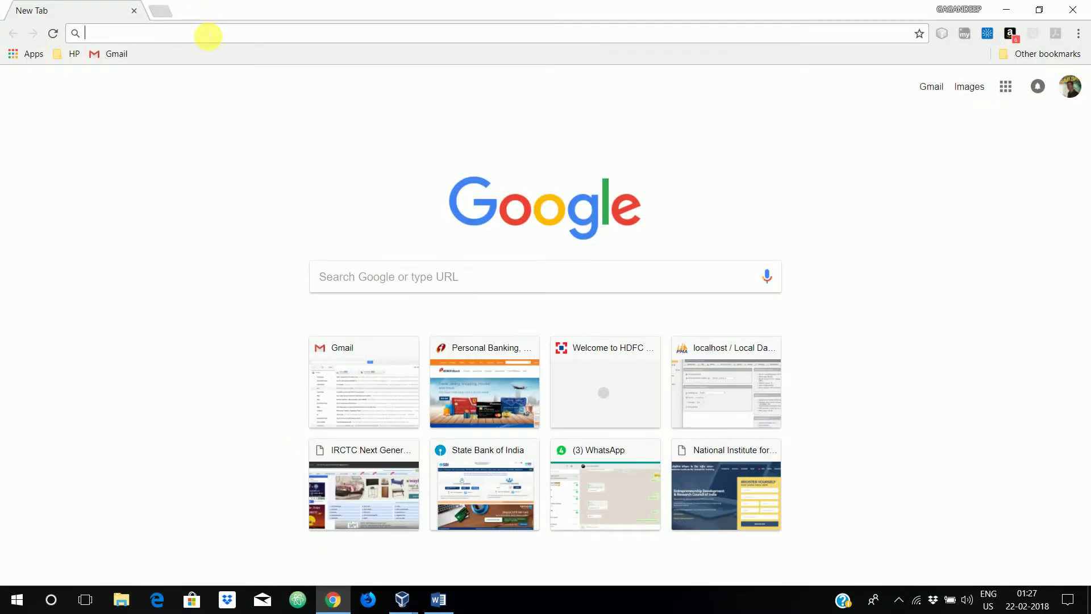
{"action": "type", "text": "127.0"}
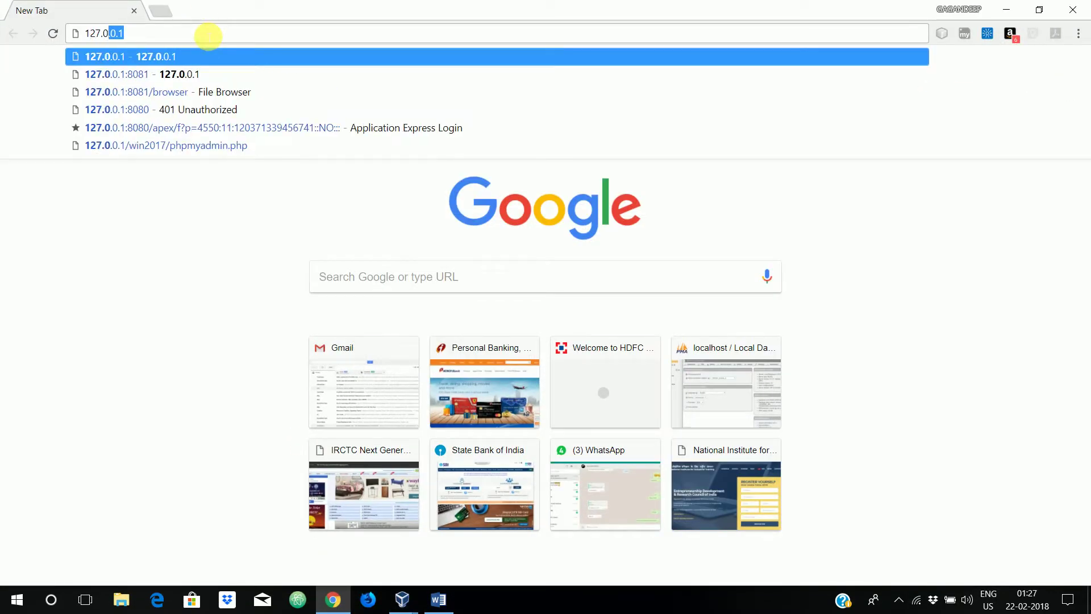
{"action": "type", "text": ".0.1"}
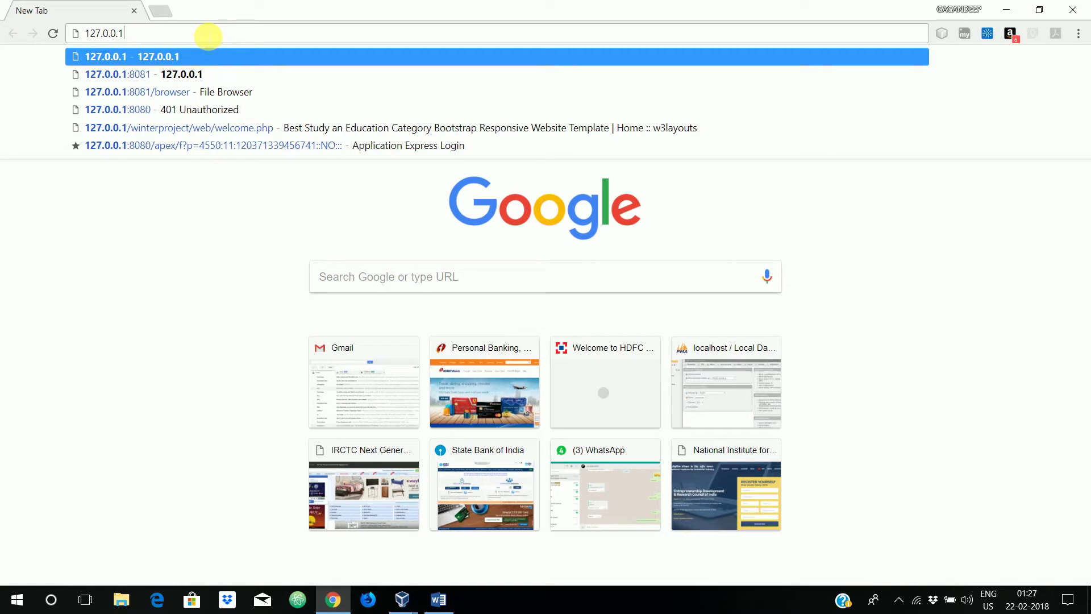
{"action": "key", "text": "Down"}
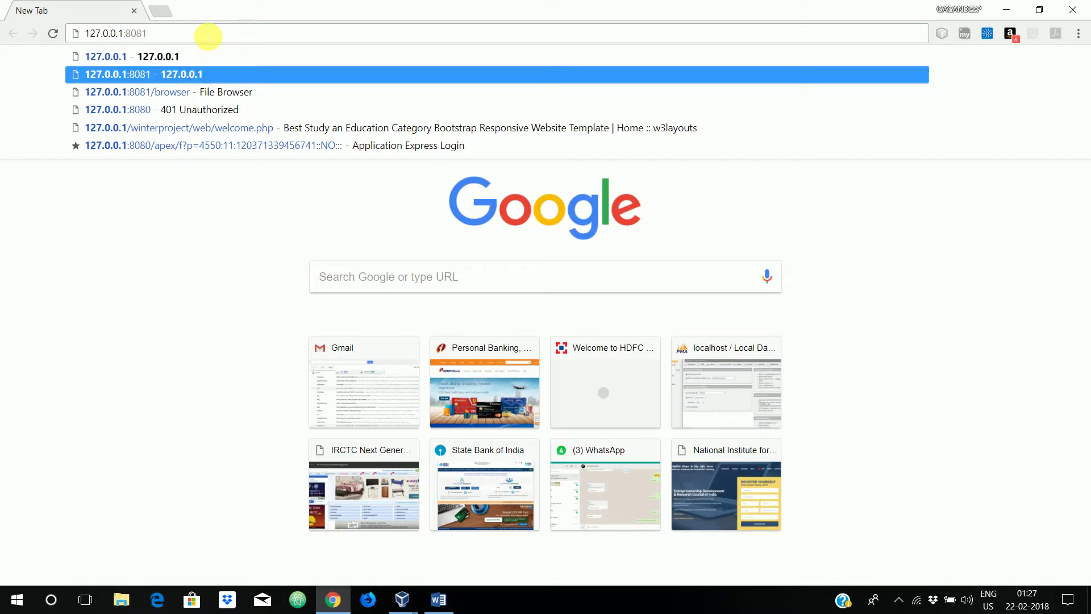
{"action": "key", "text": "Return"}
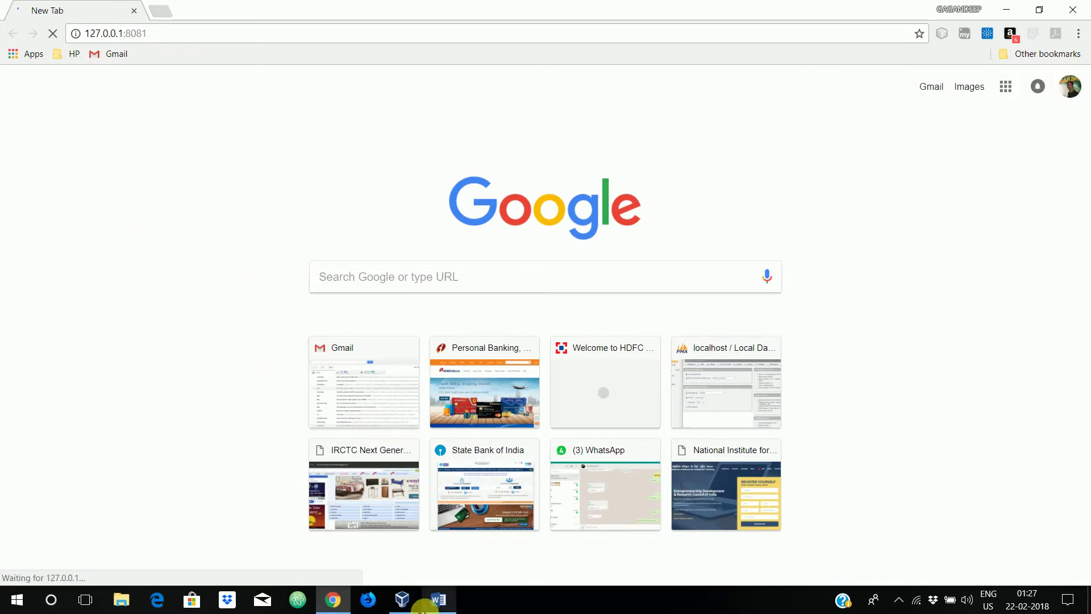
Check the Datameer access address in the running virtual machine's window and minimize that window again
{"action": "mouse_move", "coordinate": [402, 599]}
{"action": "left_click", "coordinate": [463, 558]}
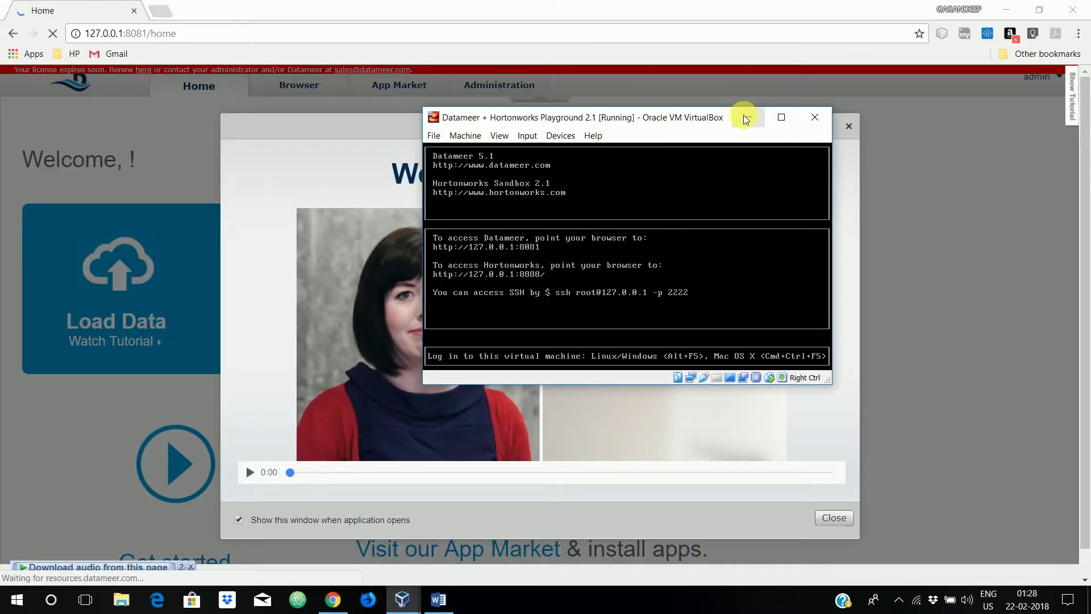
{"action": "left_click", "coordinate": [747, 117]}
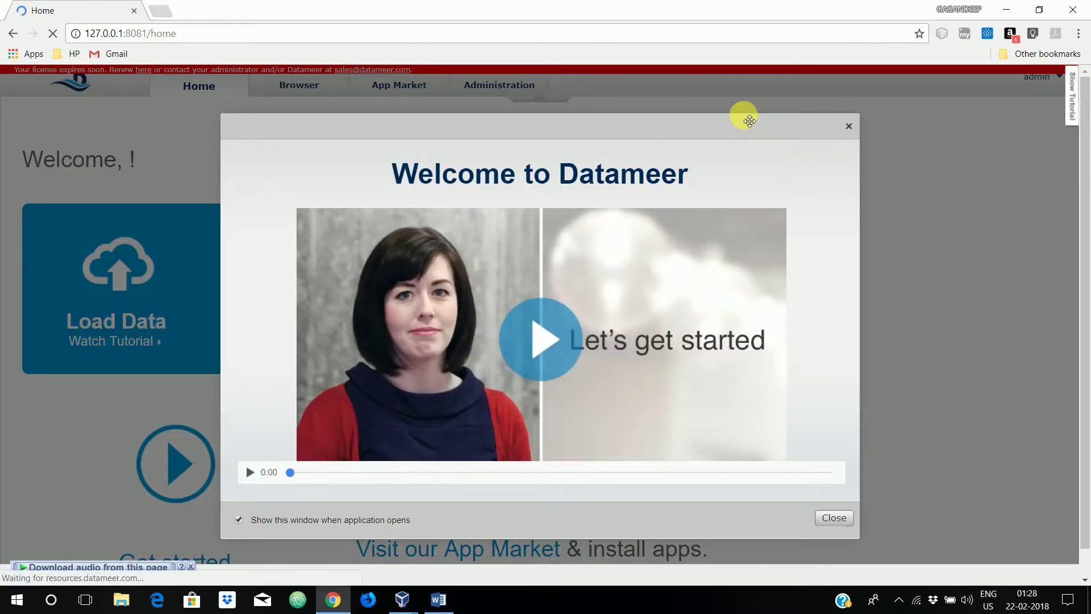
Clear the download prompts, the Welcome to Datameer video window and the media download bar from the home page
{"action": "left_click", "coordinate": [715, 221]}
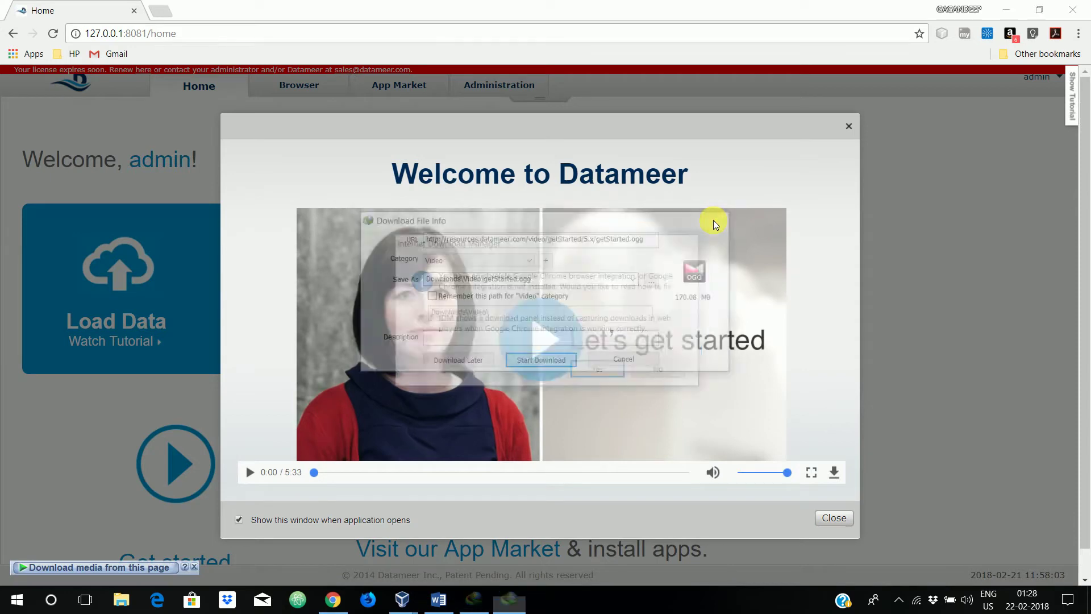
{"action": "left_click", "coordinate": [649, 373]}
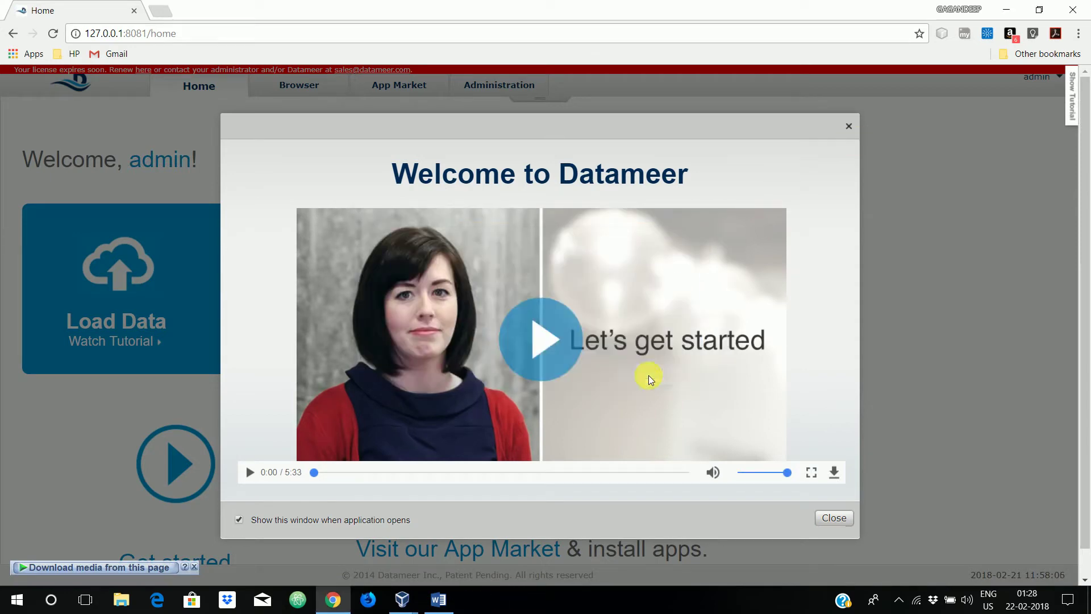
{"action": "left_click", "coordinate": [849, 126]}
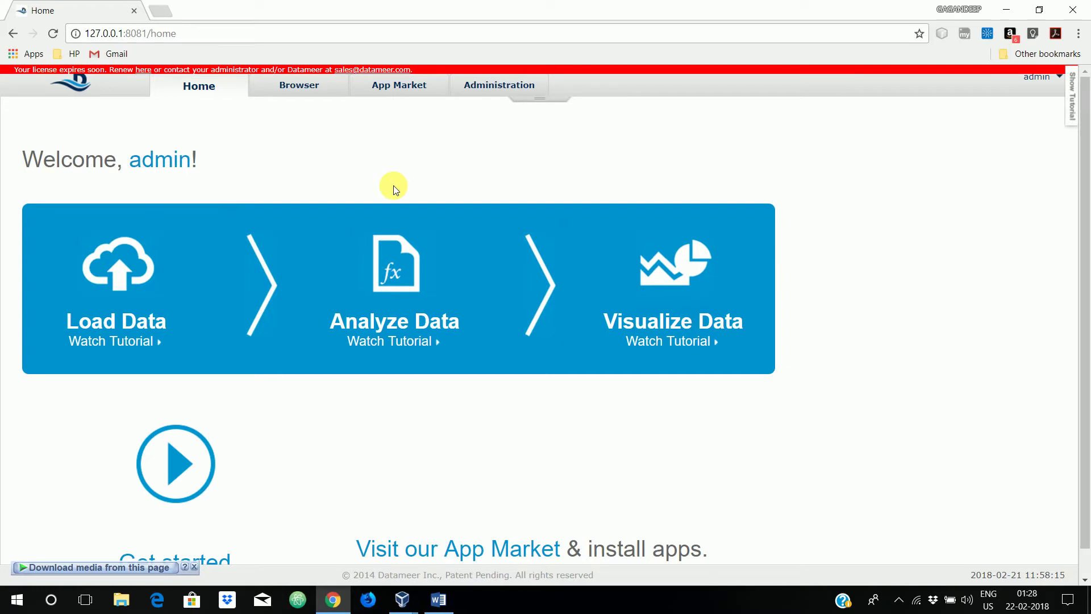
{"action": "scroll", "coordinate": [394, 188], "scroll_direction": "down", "scroll_amount": 1}
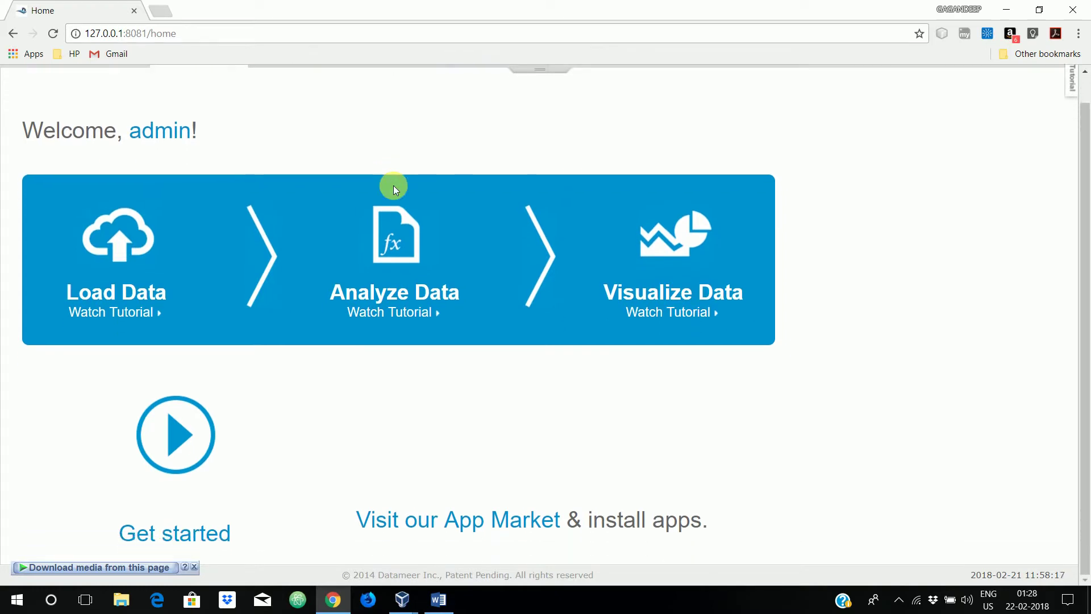
{"action": "scroll", "coordinate": [393, 185], "scroll_direction": "up", "scroll_amount": 1}
{"action": "left_click", "coordinate": [196, 567]}
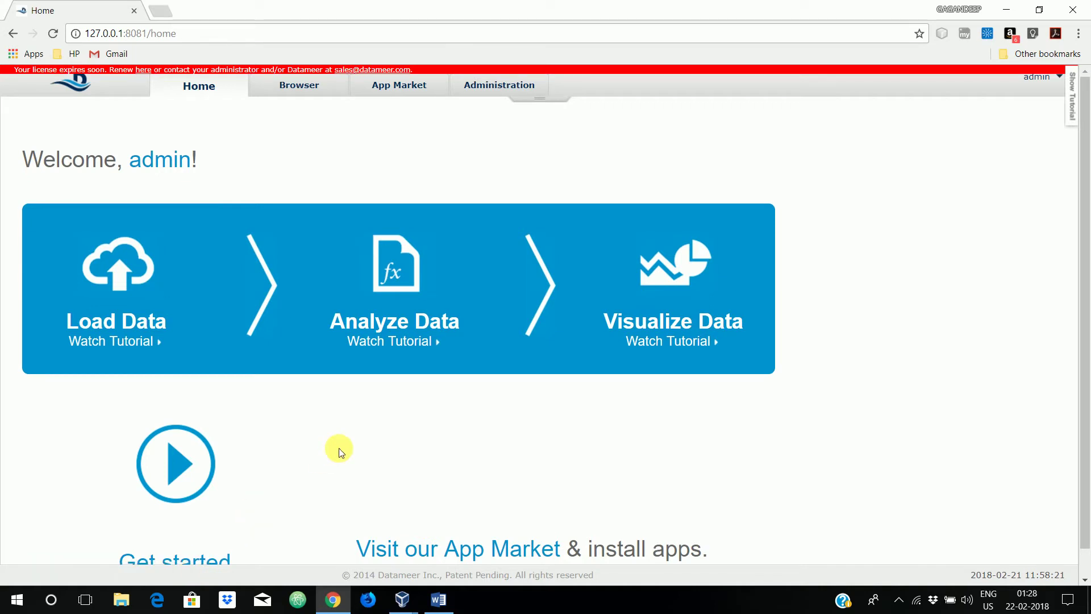
{"action": "scroll", "coordinate": [339, 448], "scroll_direction": "down", "scroll_amount": 1}
{"action": "scroll", "coordinate": [339, 448], "scroll_direction": "up", "scroll_amount": 1}
{"action": "scroll", "coordinate": [389, 293], "scroll_direction": "down", "scroll_amount": 1}
{"action": "scroll", "coordinate": [390, 296], "scroll_direction": "up", "scroll_amount": 1}
{"action": "scroll", "coordinate": [359, 271], "scroll_direction": "down", "scroll_amount": 1}
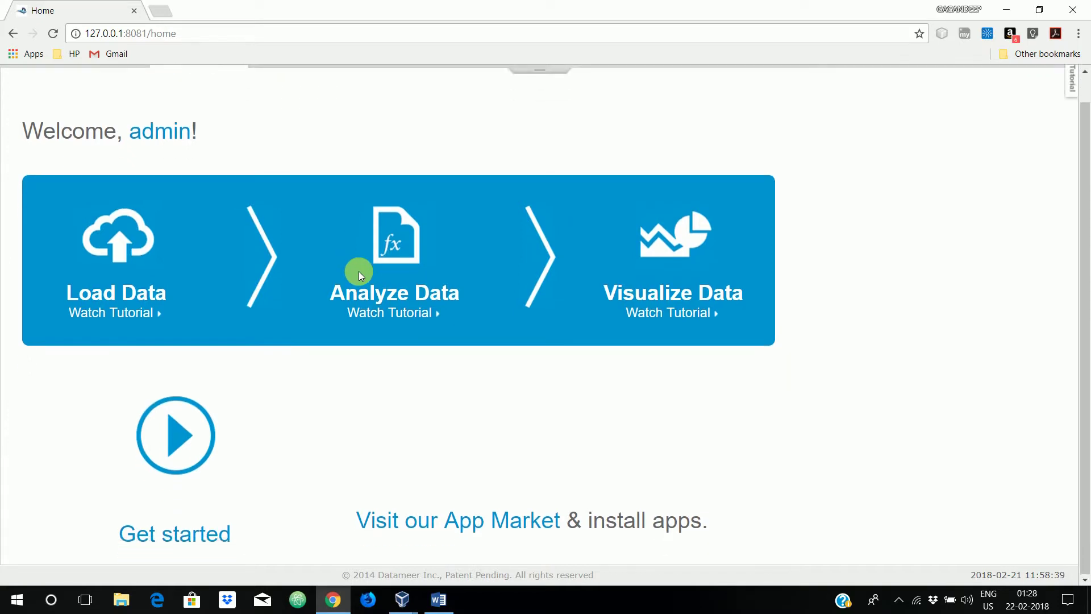
{"action": "scroll", "coordinate": [359, 271], "scroll_direction": "up", "scroll_amount": 1}
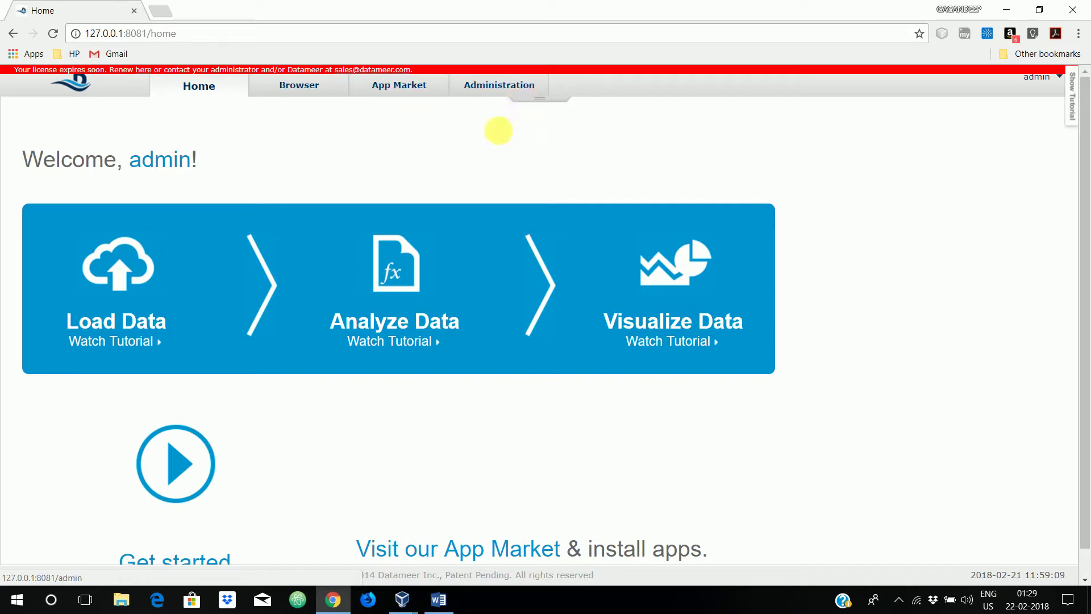
Create a folder named workbook inside the 2 Customer Churn Data Mining folder in the file browser
{"action": "left_click", "coordinate": [298, 94]}
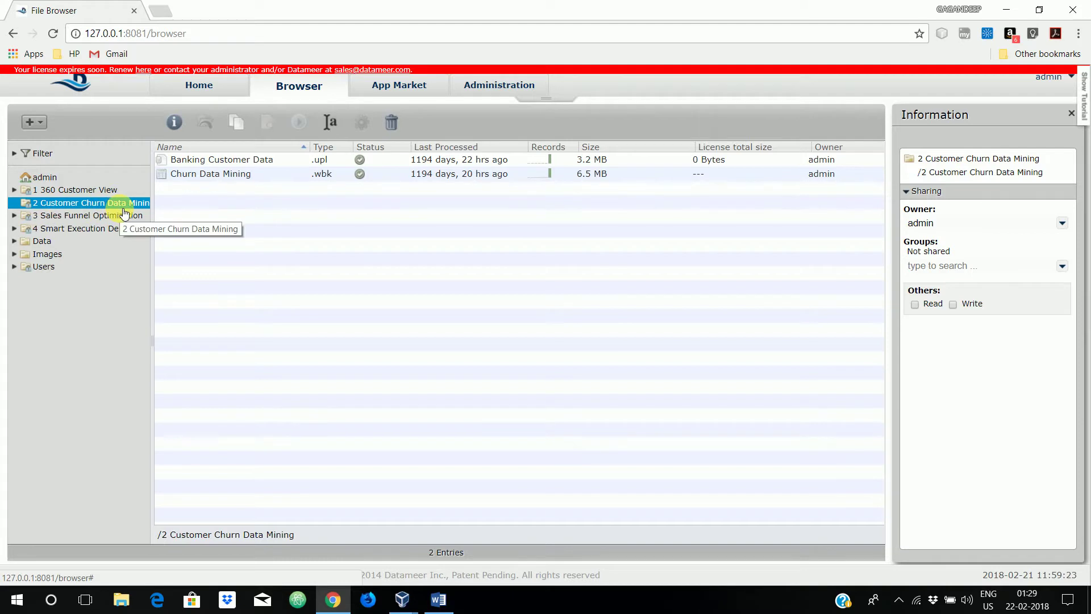
{"action": "right_click", "coordinate": [93, 205]}
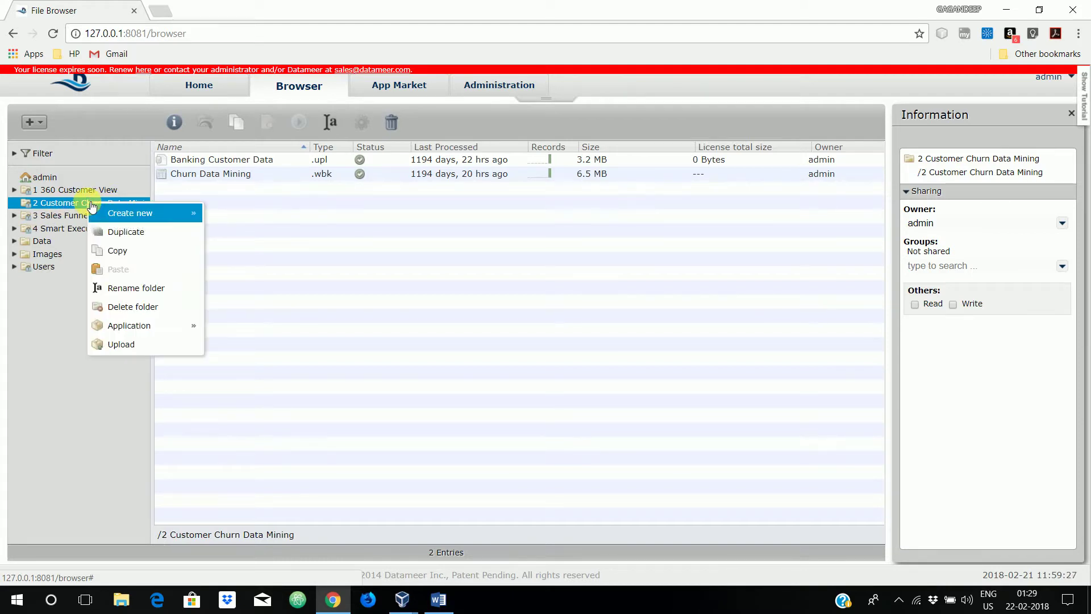
{"action": "mouse_move", "coordinate": [136, 214]}
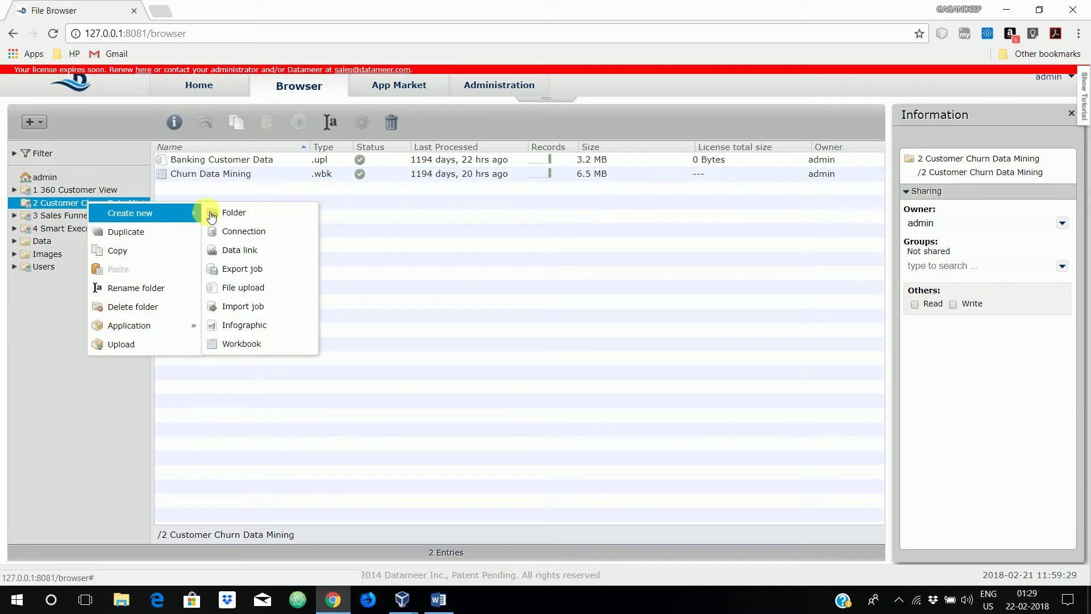
{"action": "left_click", "coordinate": [227, 219]}
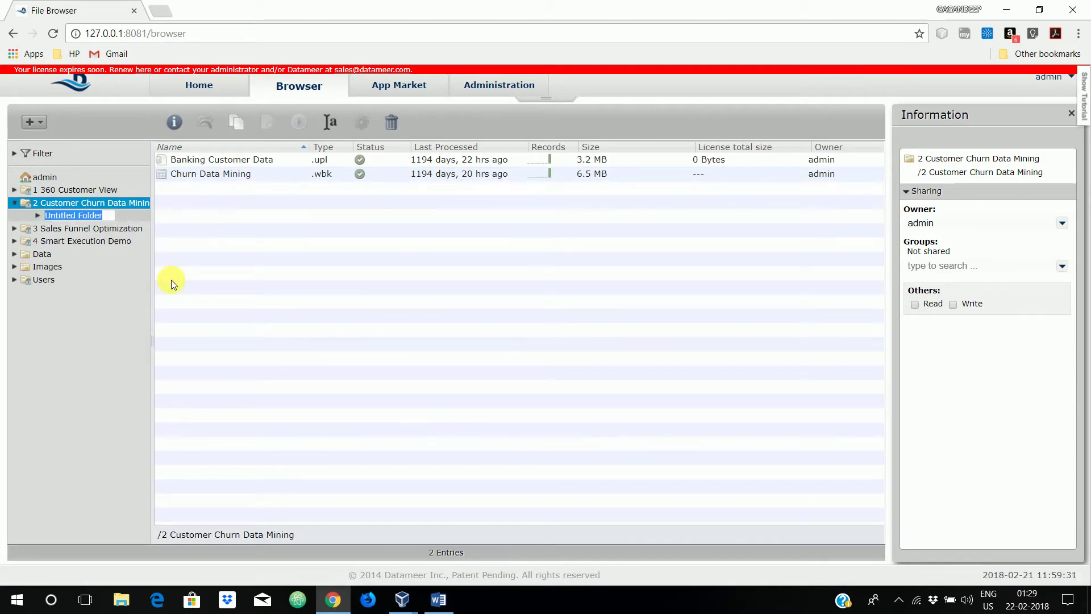
{"action": "type", "text": "workbook"}
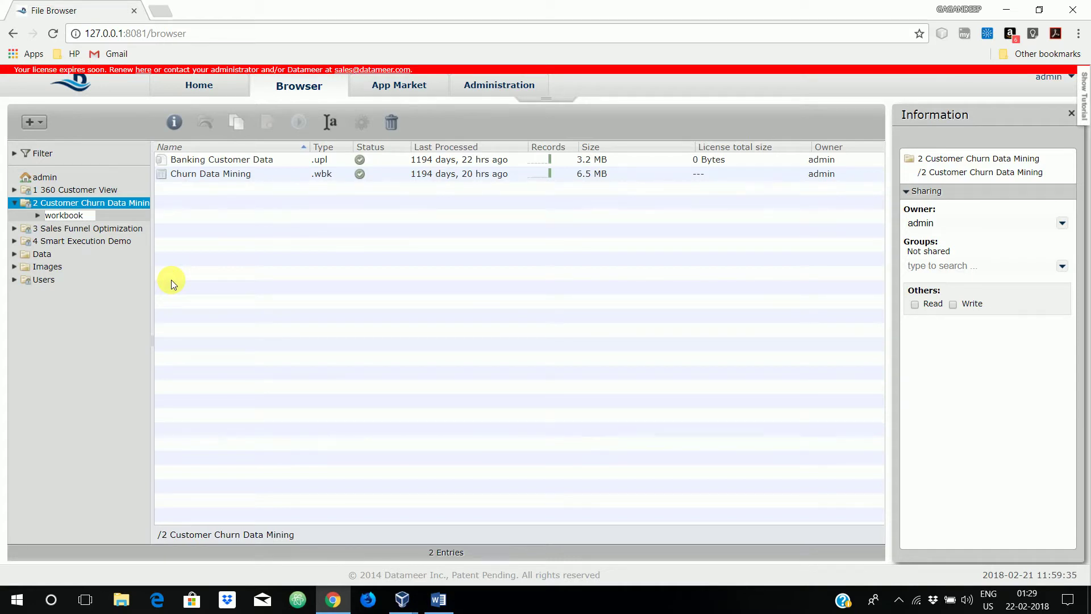
{"action": "key", "text": "Return"}
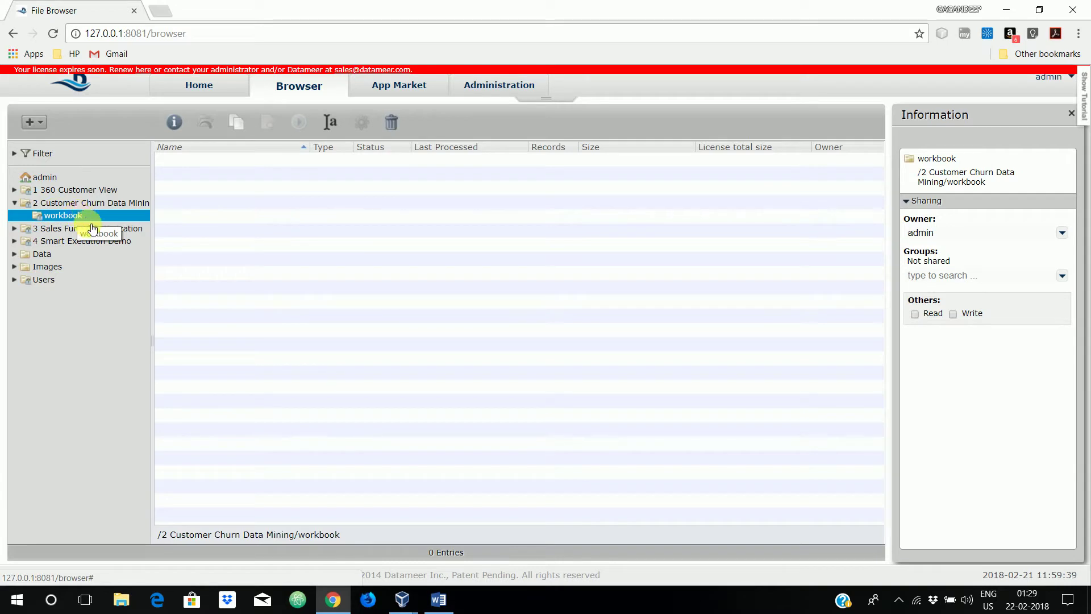
Create a new workbook in the workbook folder and add Banking Customer Data from 2 Customer Churn Data Mining to it
{"action": "right_click", "coordinate": [71, 215]}
{"action": "mouse_move", "coordinate": [128, 226]}
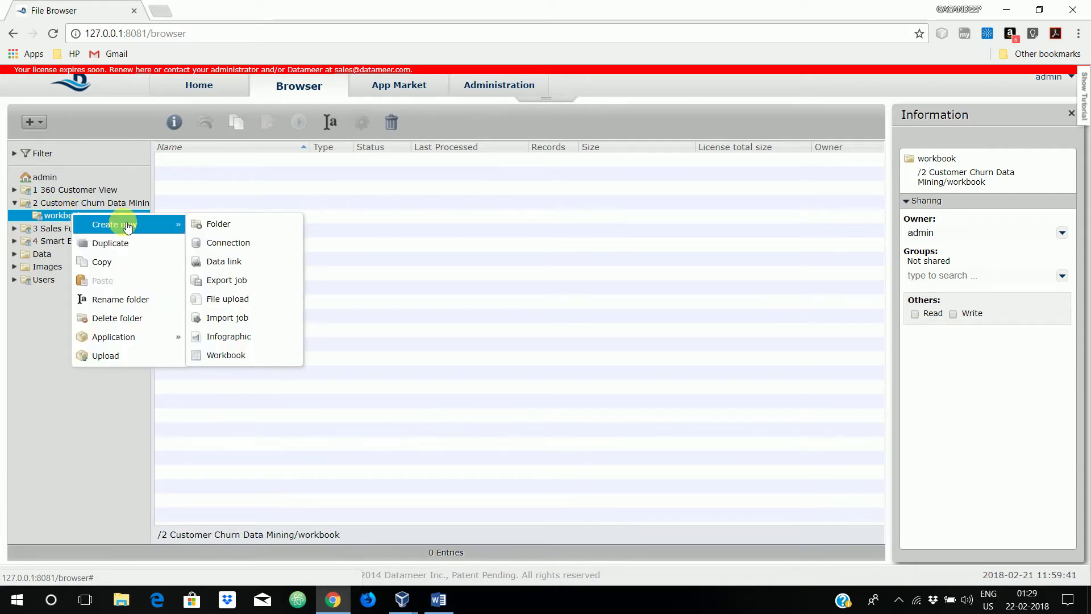
{"action": "left_click", "coordinate": [236, 356]}
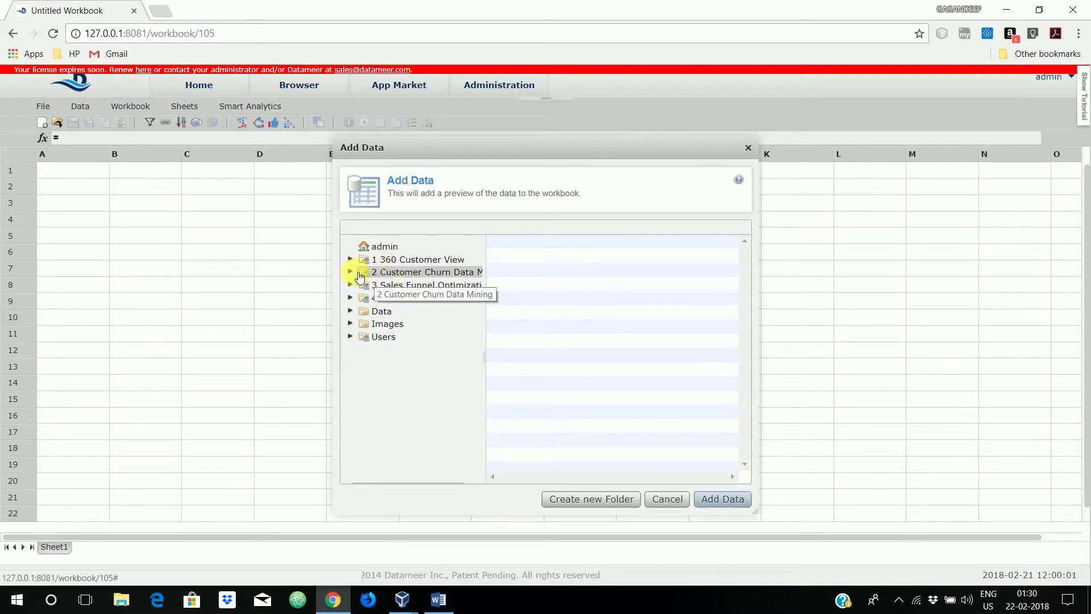
{"action": "double_click", "coordinate": [386, 273]}
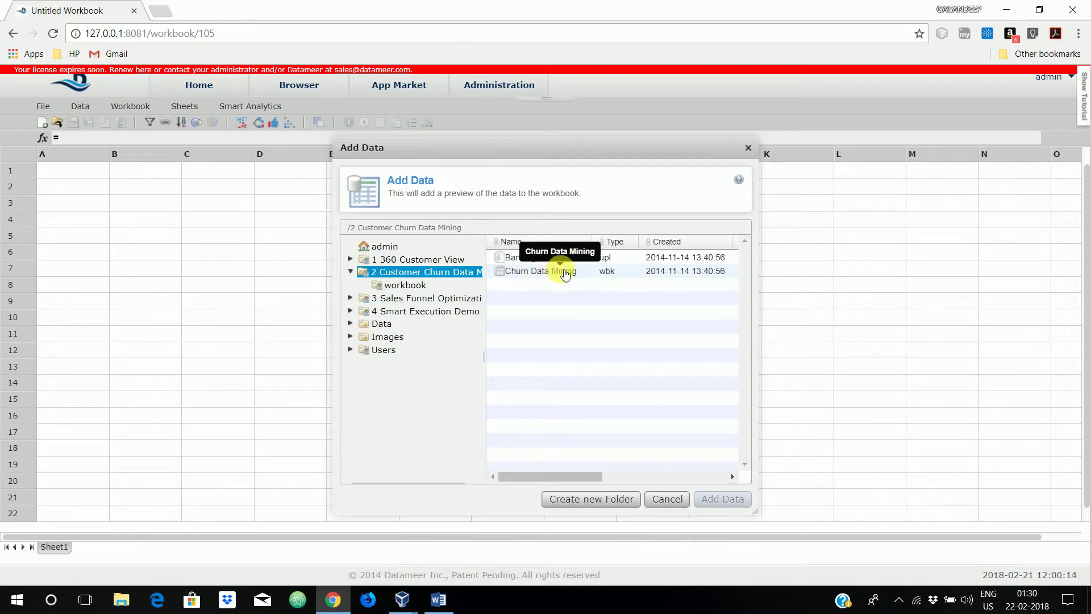
{"action": "left_click", "coordinate": [561, 259]}
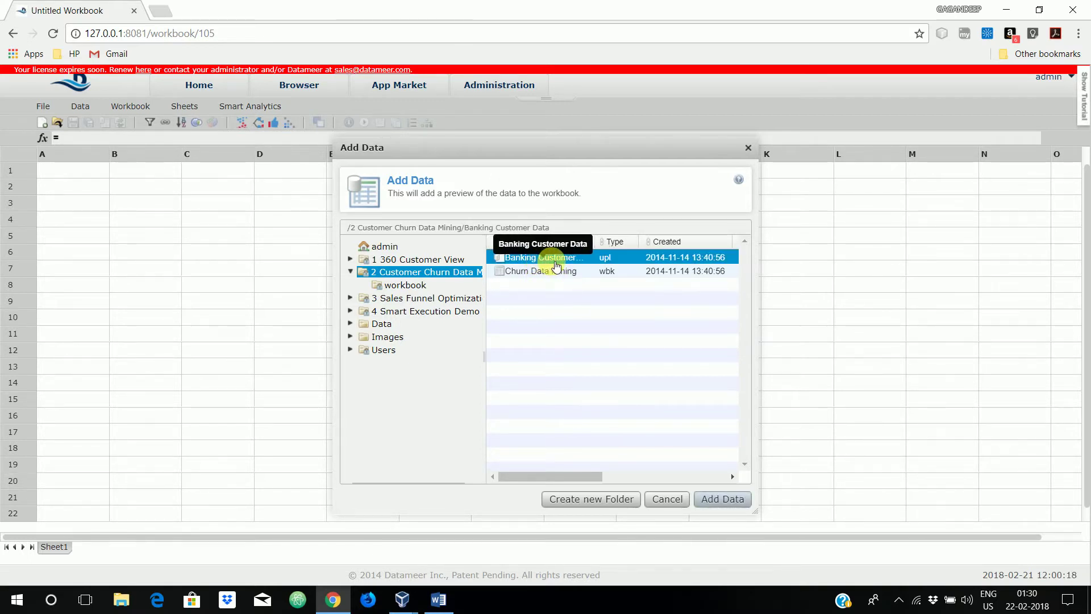
{"action": "left_click", "coordinate": [719, 507]}
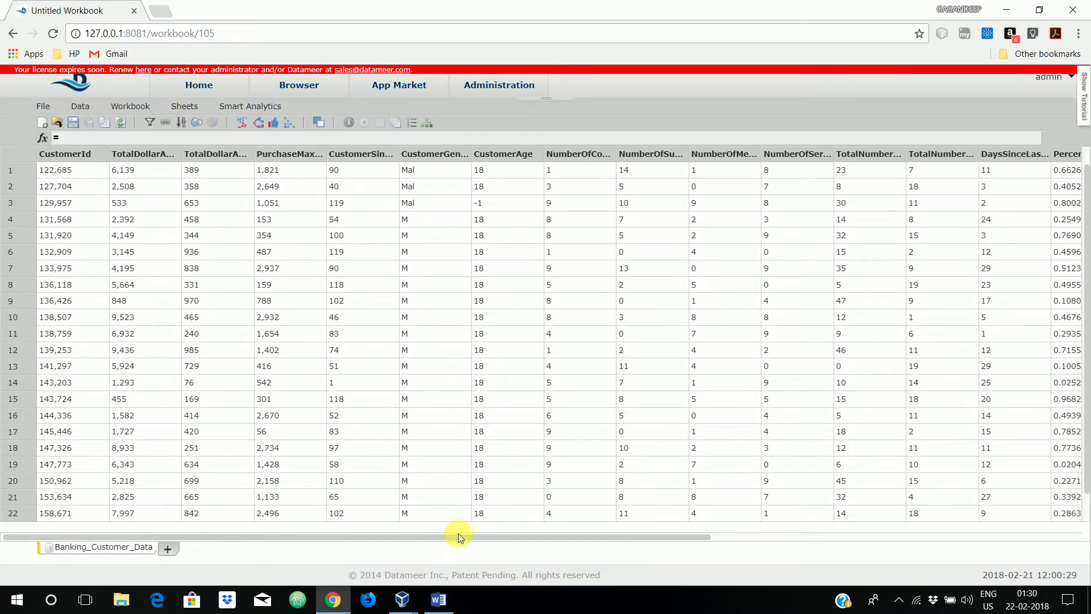
Add a new blank sheet to the workbook beside the Banking_Customer_Data sheet
{"action": "mouse_move", "coordinate": [458, 536]}
{"action": "left_mouse_down"}
{"action": "mouse_move", "coordinate": [926, 530]}
{"action": "mouse_move", "coordinate": [454, 529]}
{"action": "left_mouse_up"}
{"action": "left_click", "coordinate": [168, 549]}
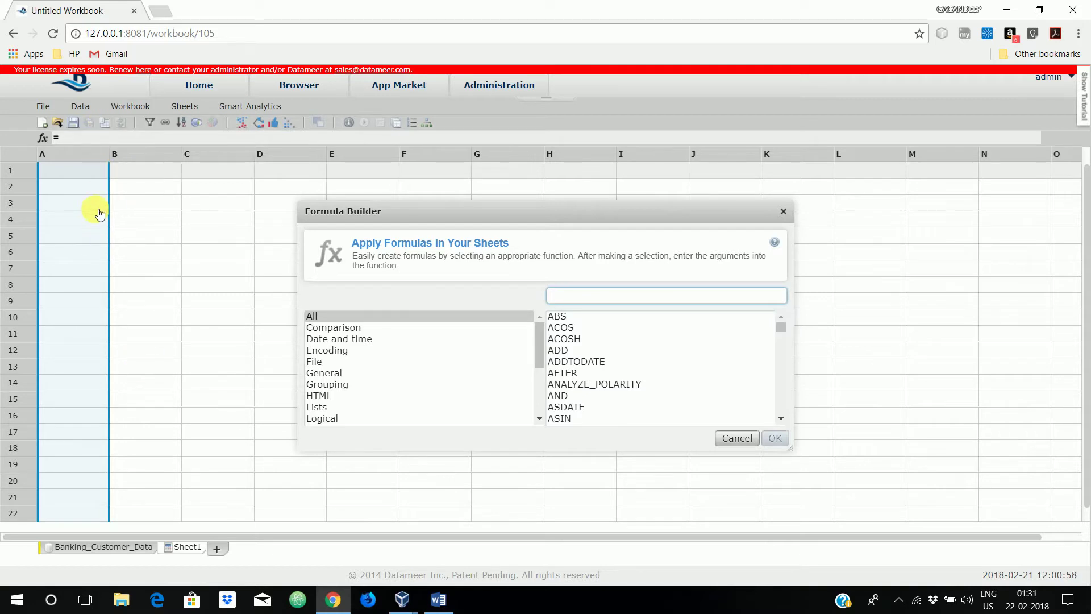
{"action": "left_click", "coordinate": [116, 550]}
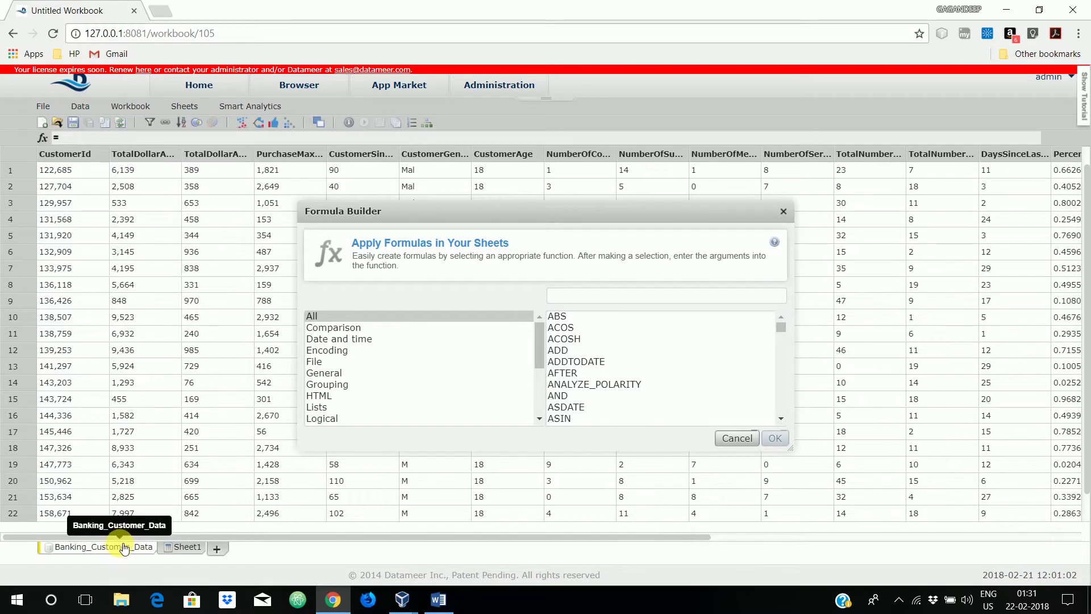
{"action": "left_click", "coordinate": [173, 548]}
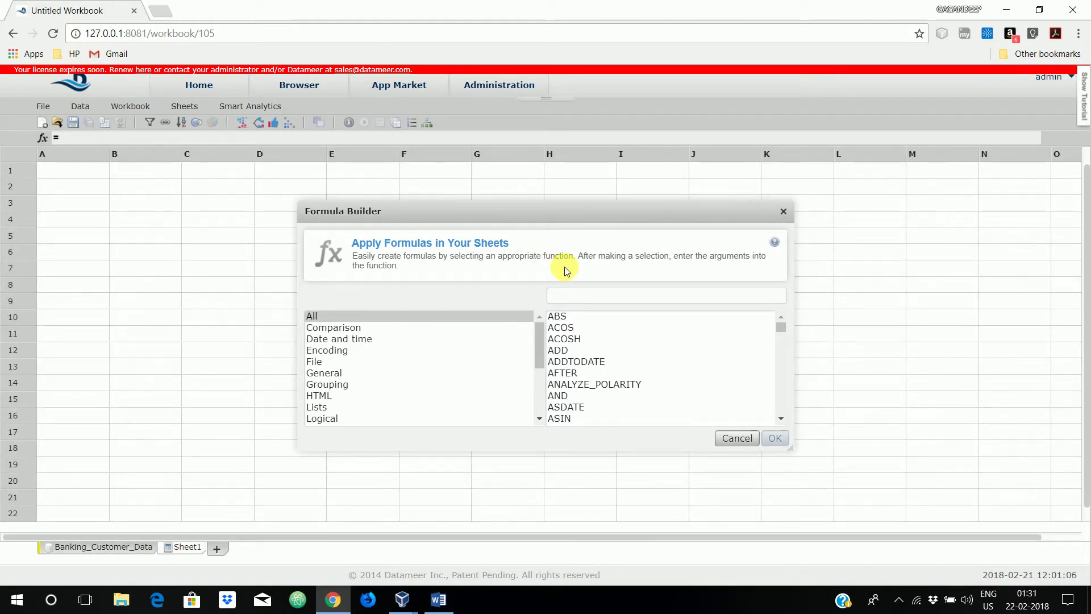
{"action": "left_click", "coordinate": [783, 211]}
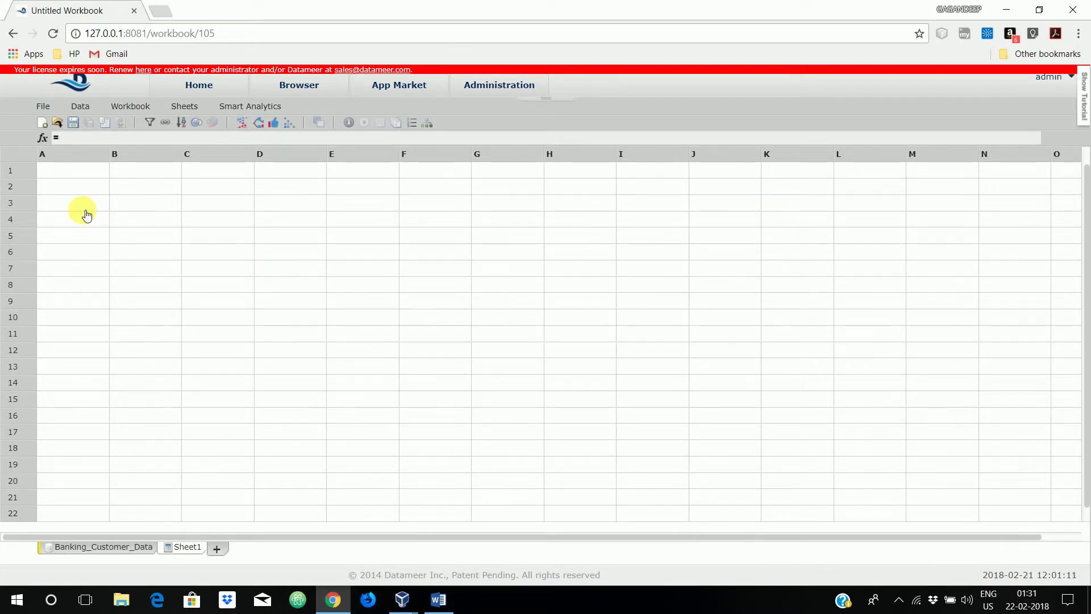
Start a formula for column A of Sheet1 with the Grouping function GROUPBYBIN
{"action": "left_click", "coordinate": [93, 173]}
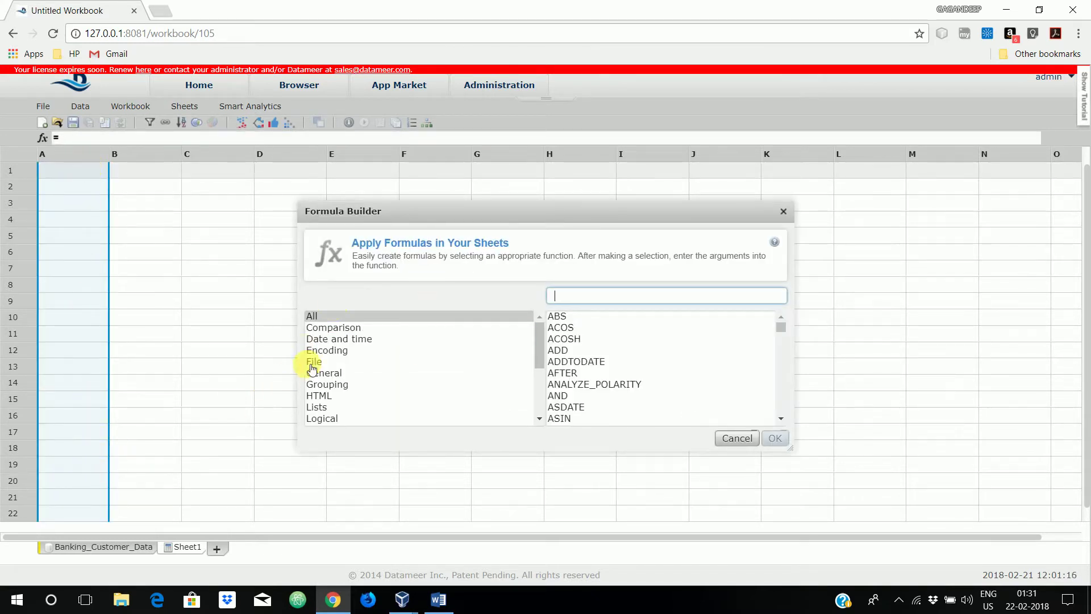
{"action": "left_click", "coordinate": [441, 364]}
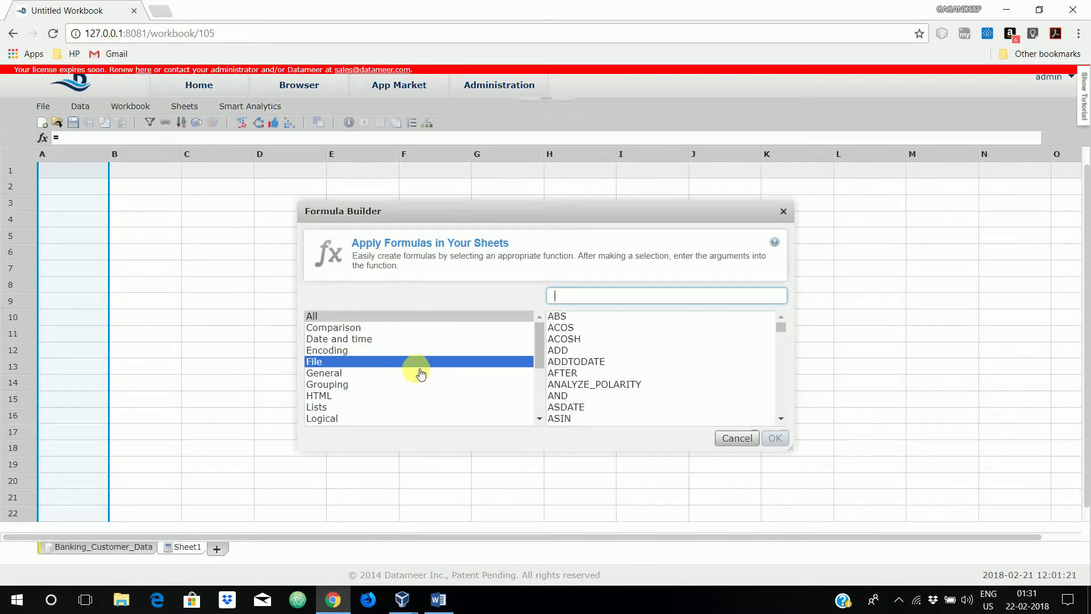
{"action": "left_click", "coordinate": [400, 385]}
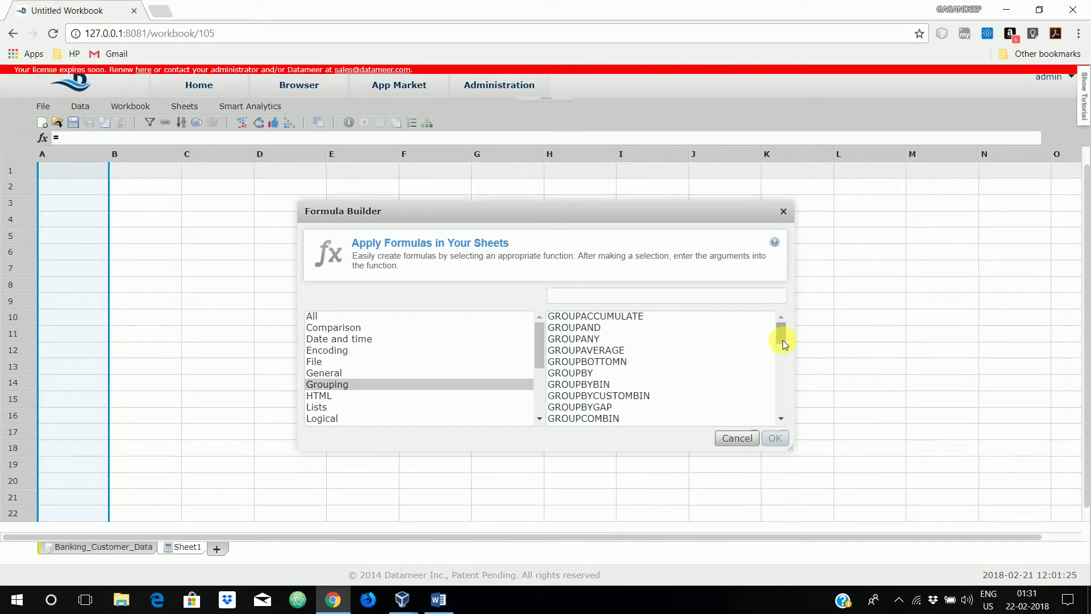
{"action": "mouse_move", "coordinate": [782, 340]}
{"action": "left_mouse_down"}
{"action": "mouse_move", "coordinate": [782, 409]}
{"action": "mouse_move", "coordinate": [778, 336]}
{"action": "left_mouse_up"}
{"action": "left_click", "coordinate": [617, 387]}
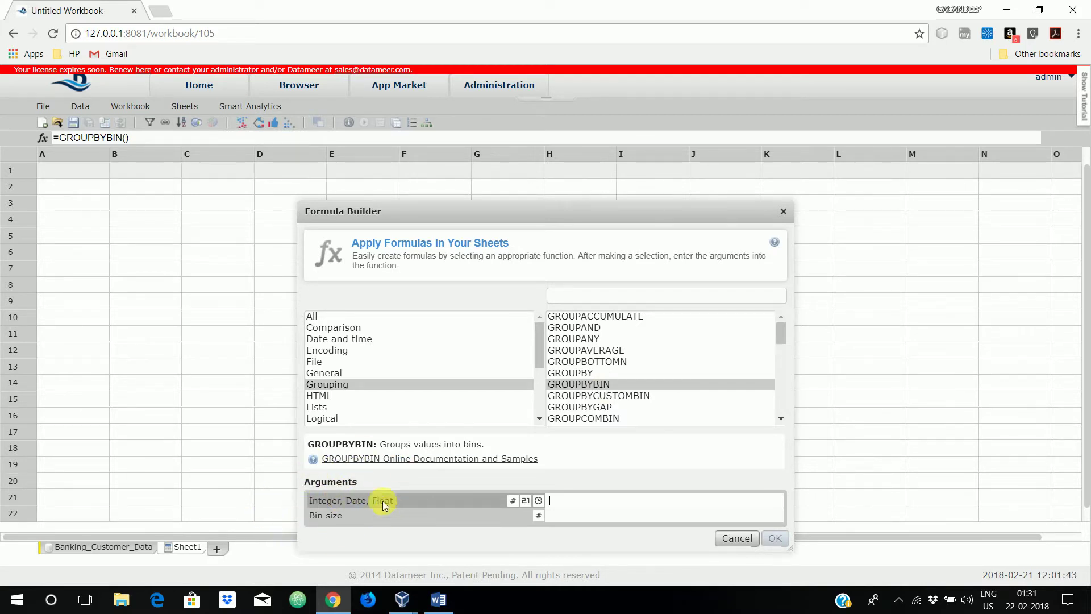
Apply GROUPBYBIN to the CustomerAge column of Banking_Customer_Data with bin size 10 and check the resulting column in Sheet1
{"action": "left_click", "coordinate": [113, 550]}
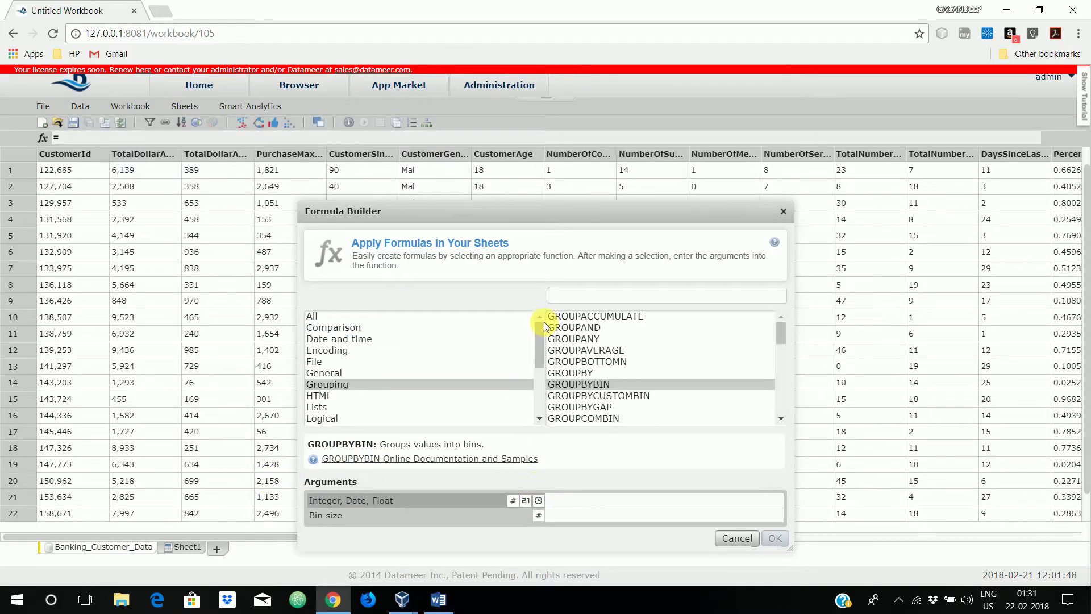
{"action": "left_click", "coordinate": [493, 159]}
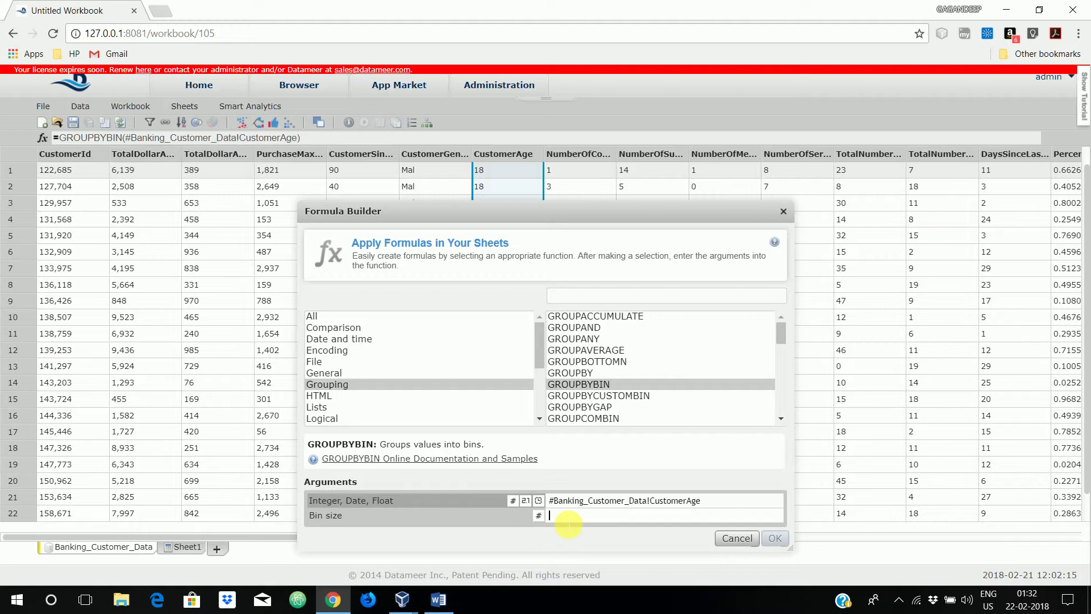
{"action": "type", "text": "10"}
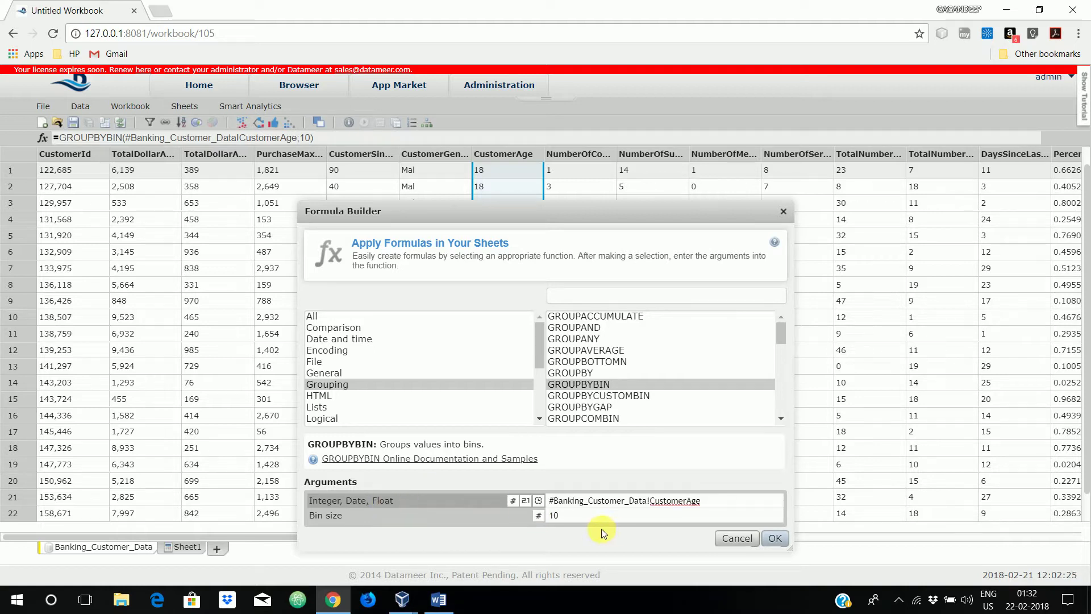
{"action": "left_click", "coordinate": [574, 520]}
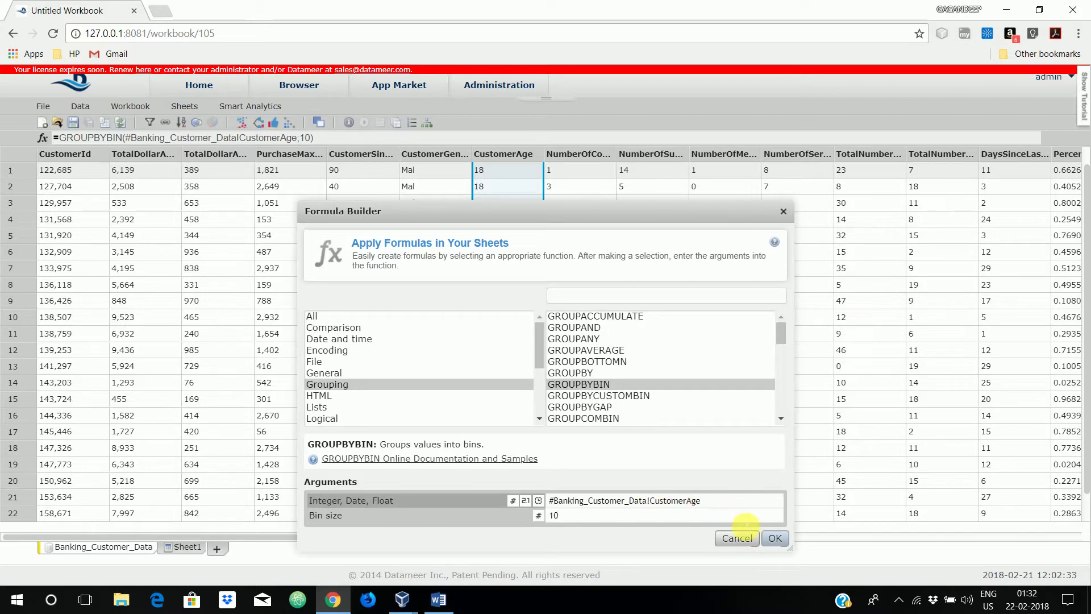
{"action": "left_click", "coordinate": [779, 539]}
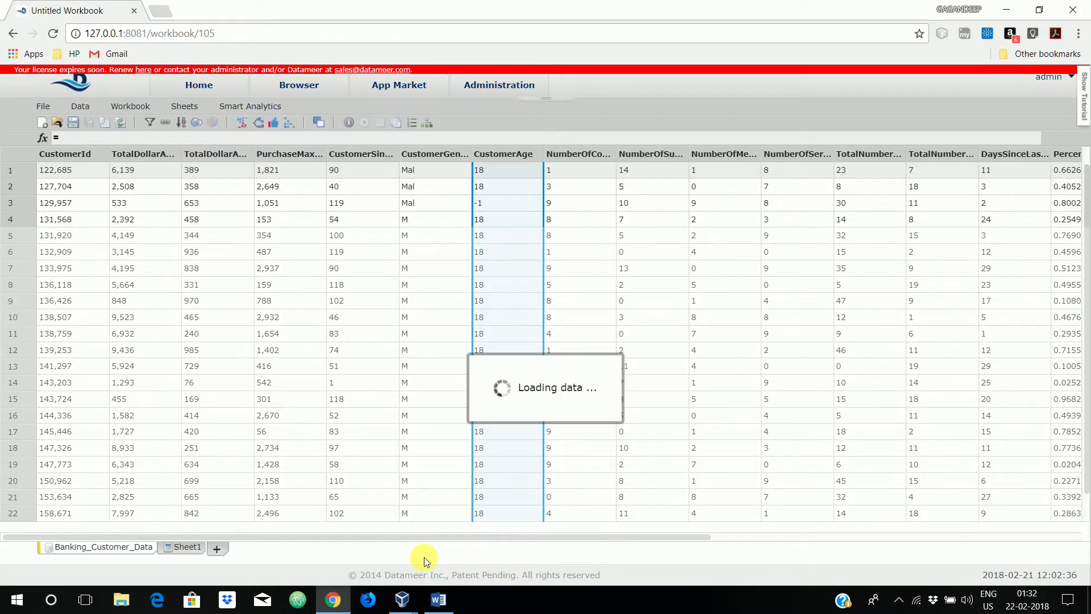
{"action": "left_click", "coordinate": [192, 547]}
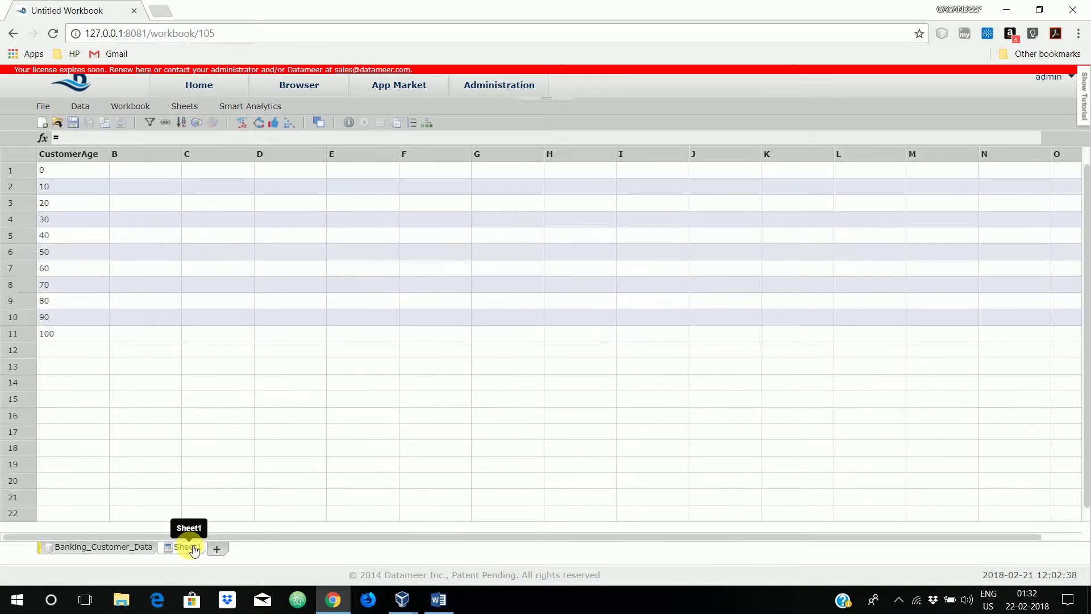
{"action": "left_click", "coordinate": [86, 172]}
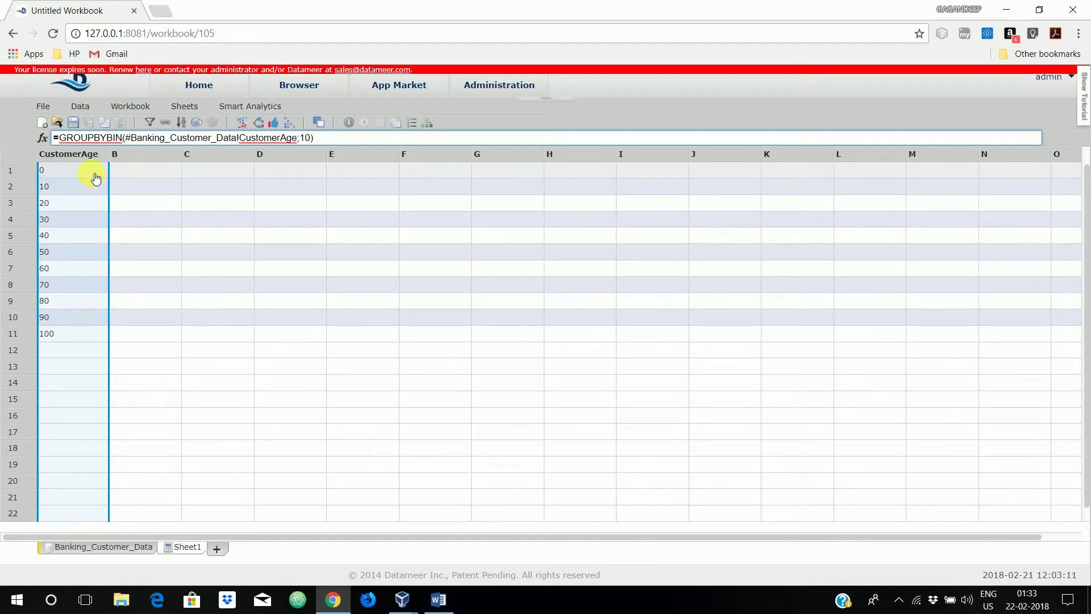
Start a formula for column B of Sheet1 and look through the available Grouping functions
{"action": "double_click", "coordinate": [129, 177]}
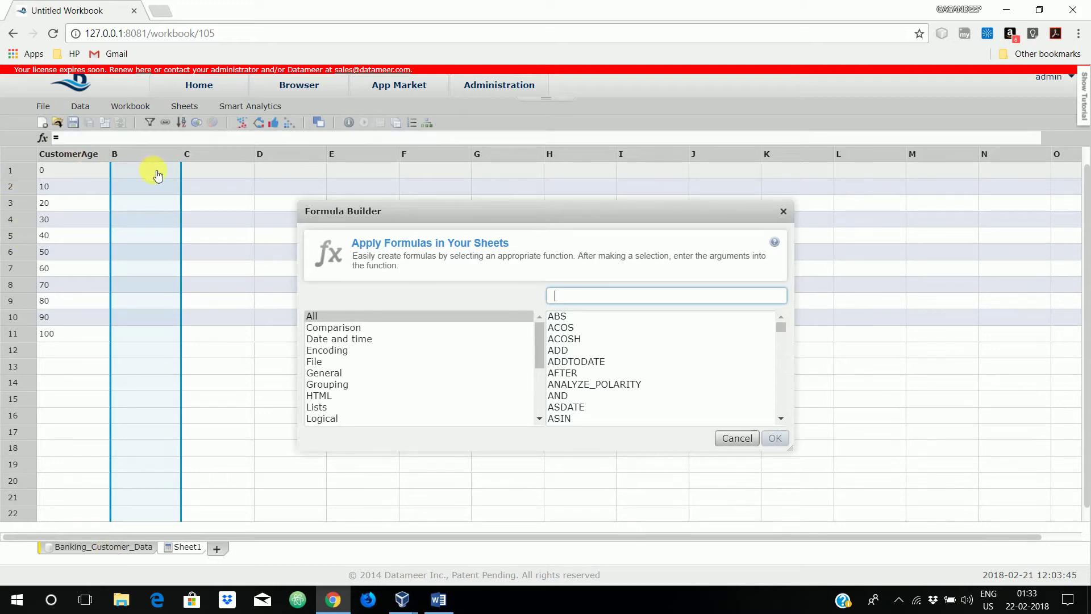
{"action": "left_click", "coordinate": [327, 396]}
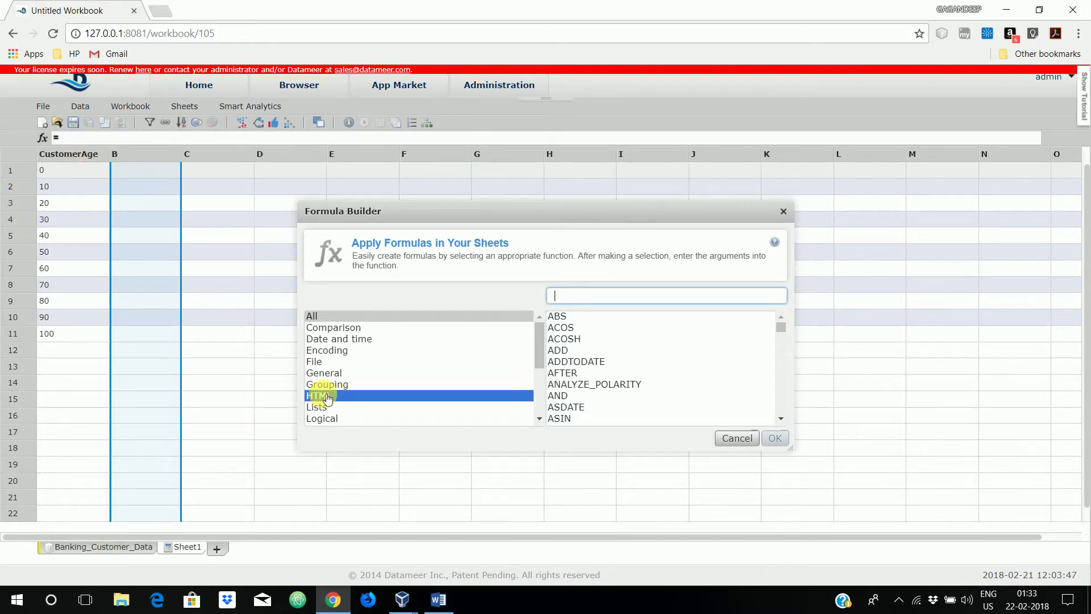
{"action": "left_click", "coordinate": [325, 388]}
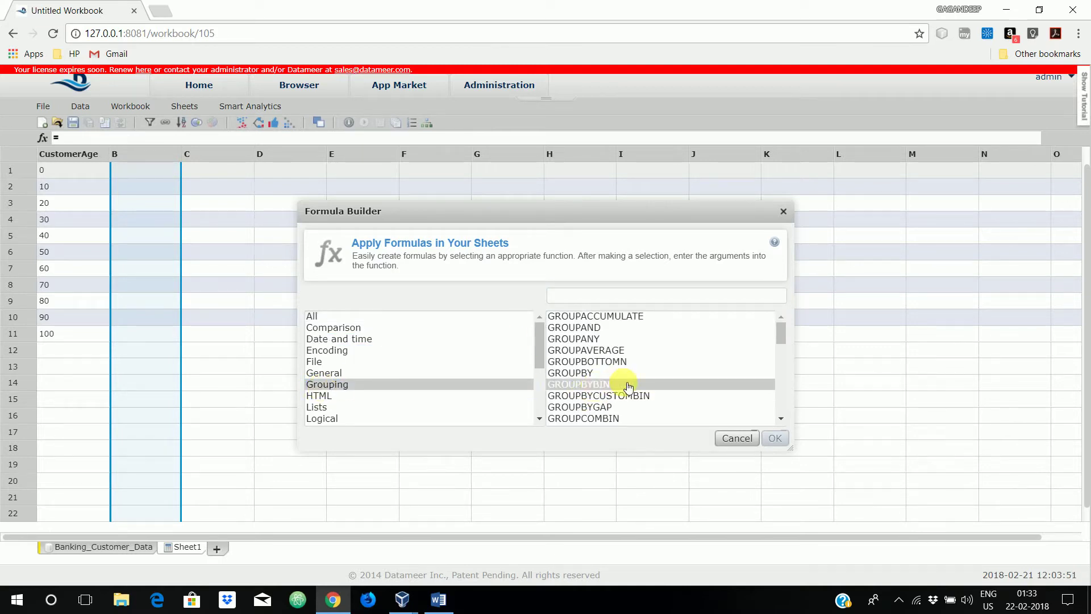
{"action": "scroll", "coordinate": [628, 384], "scroll_direction": "down", "scroll_amount": 3}
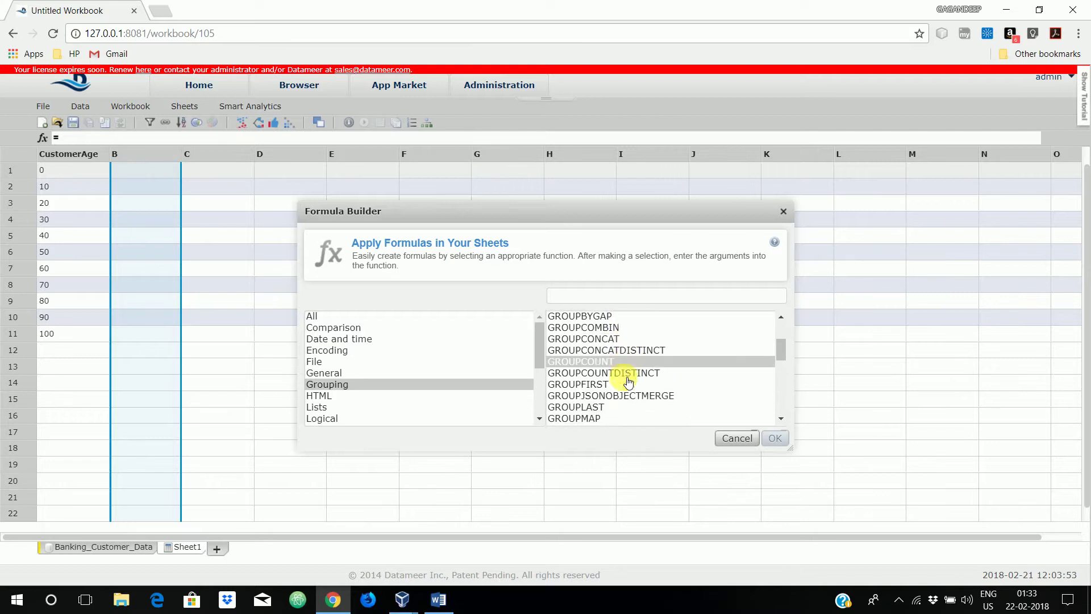
{"action": "scroll", "coordinate": [628, 381], "scroll_direction": "up", "scroll_amount": 3}
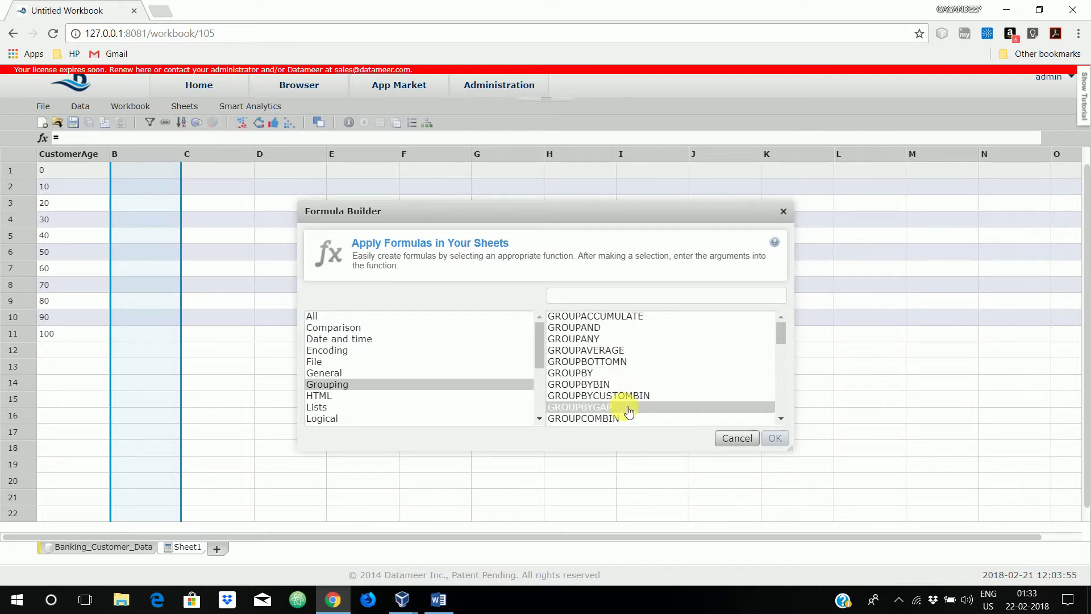
{"action": "scroll", "coordinate": [628, 406], "scroll_direction": "down", "scroll_amount": 2}
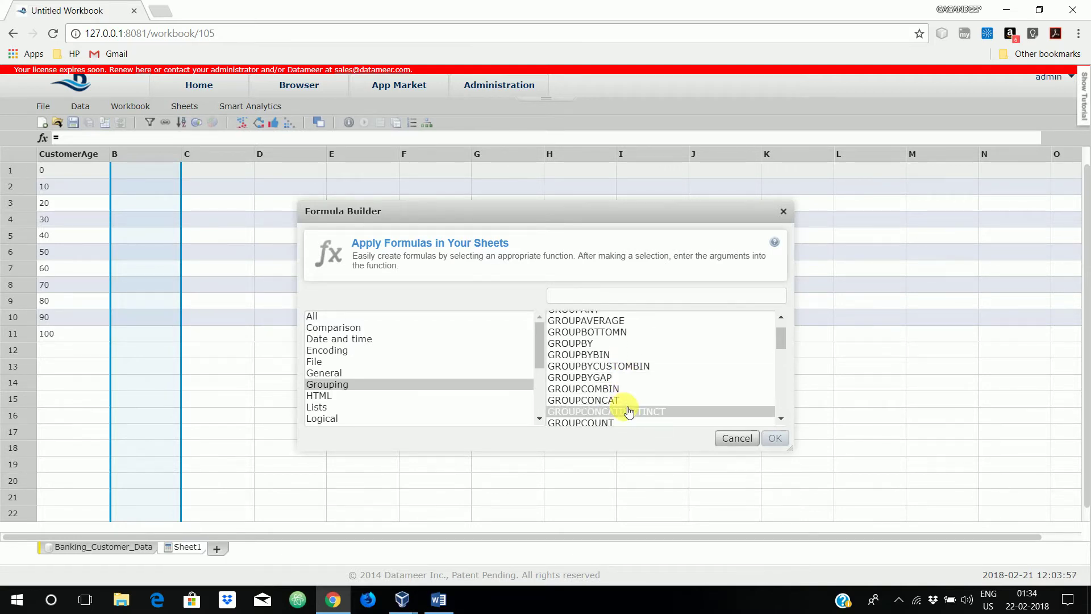
{"action": "scroll", "coordinate": [622, 394], "scroll_direction": "down", "scroll_amount": 7}
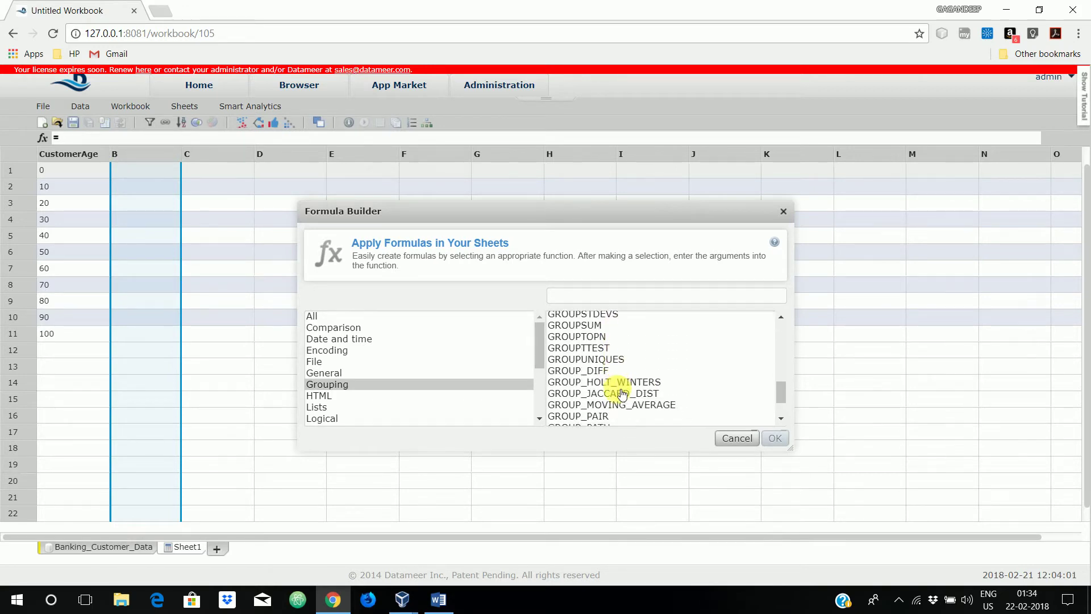
{"action": "scroll", "coordinate": [623, 394], "scroll_direction": "down", "scroll_amount": 3}
{"action": "scroll", "coordinate": [622, 394], "scroll_direction": "up", "scroll_amount": 12}
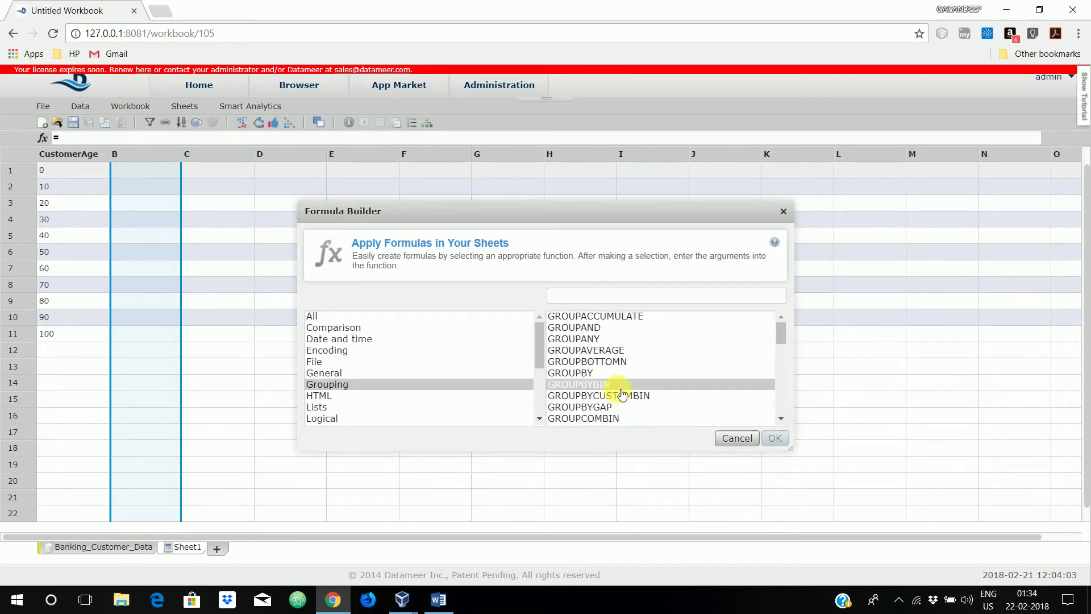
Find the function with the search term "coun" and apply GROUPCOUNT to column B to count the records in each age bin
{"action": "left_click", "coordinate": [624, 295]}
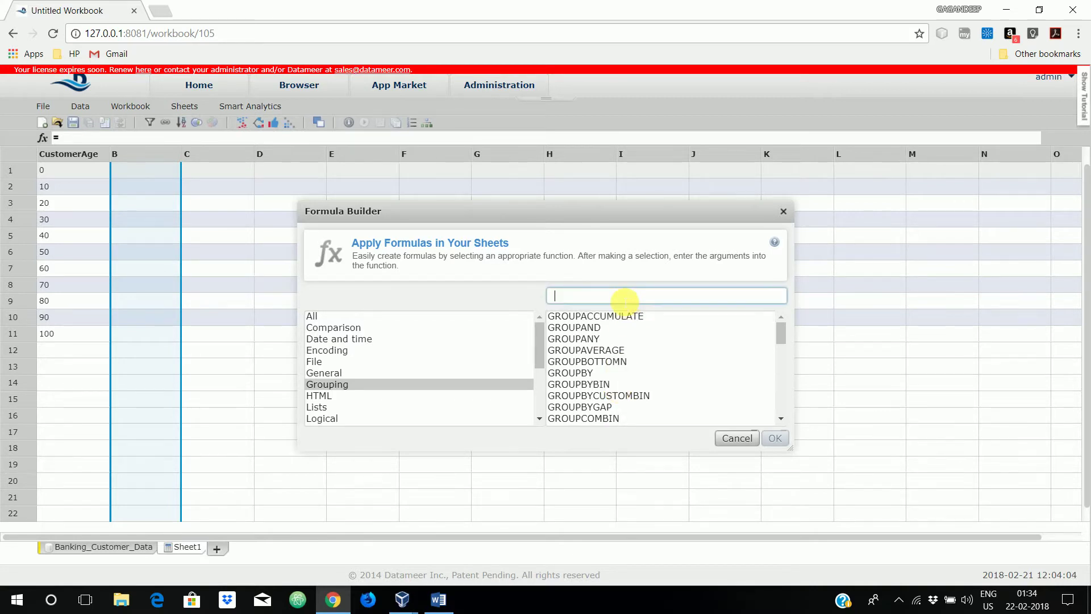
{"action": "type", "text": "coun"}
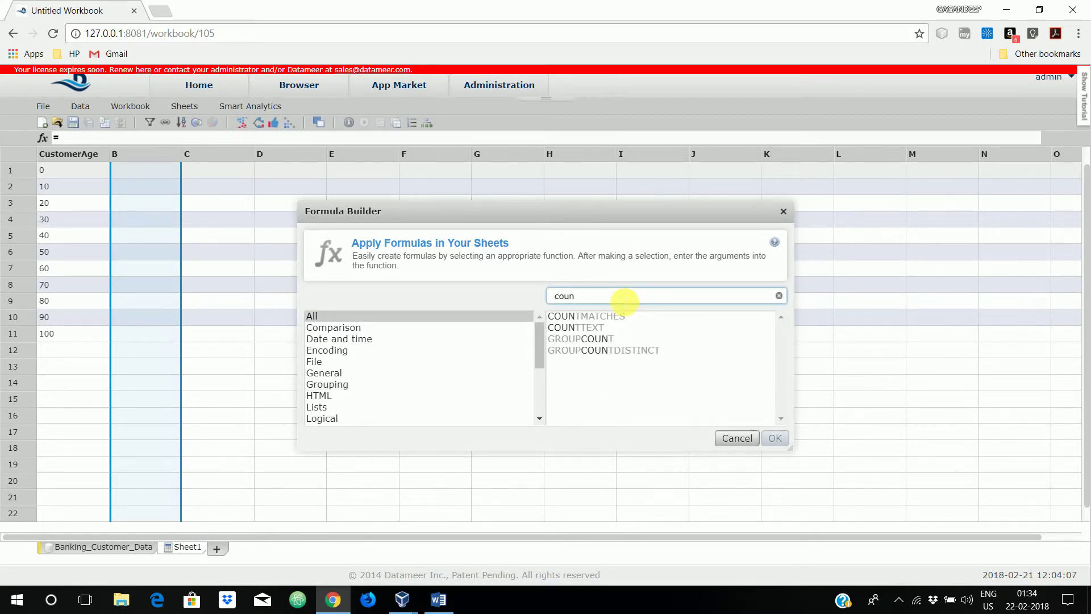
{"action": "left_click", "coordinate": [614, 339]}
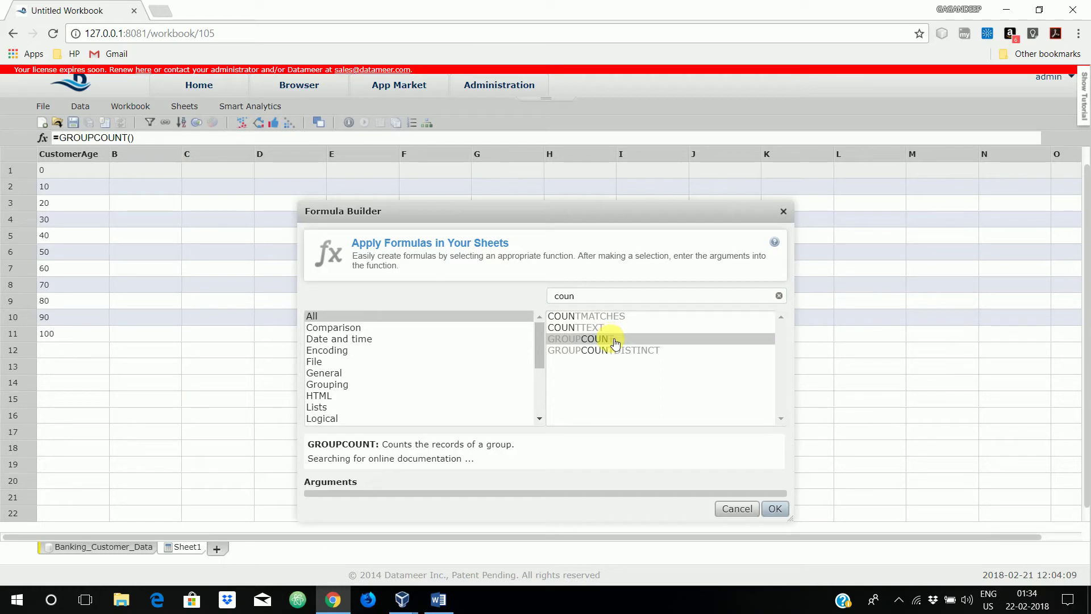
{"action": "left_click", "coordinate": [776, 509]}
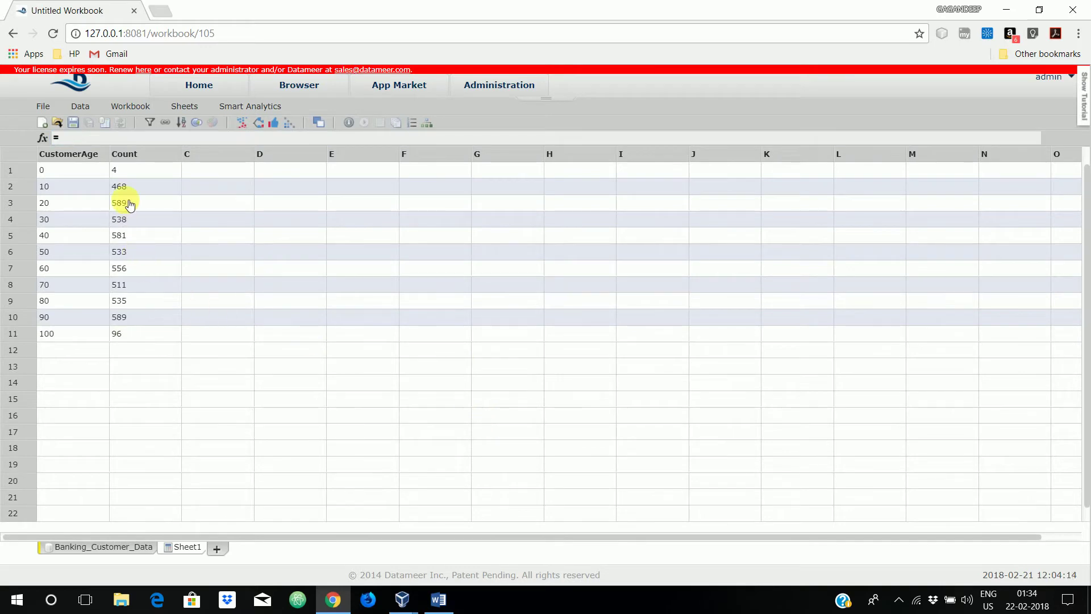
{"action": "left_click", "coordinate": [131, 180]}
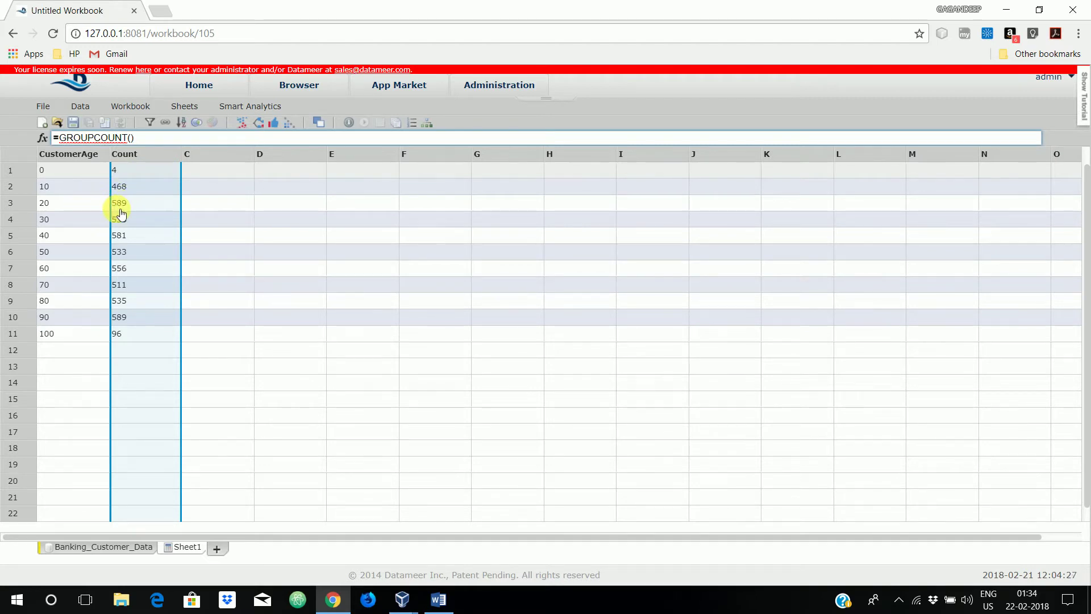
Apply GROUPAVERAGE to PurchaseMaxDollarAmount of Banking_Customer_Data in column C of Sheet1, and compare with the source sheet
{"action": "double_click", "coordinate": [189, 341]}
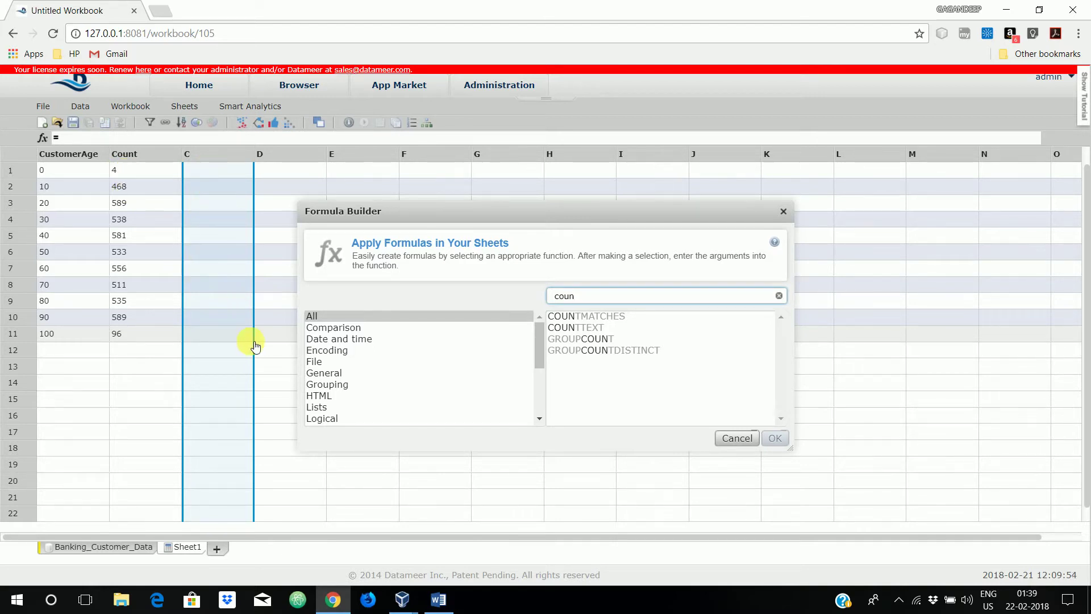
{"action": "left_click", "coordinate": [307, 374]}
{"action": "left_click", "coordinate": [322, 387]}
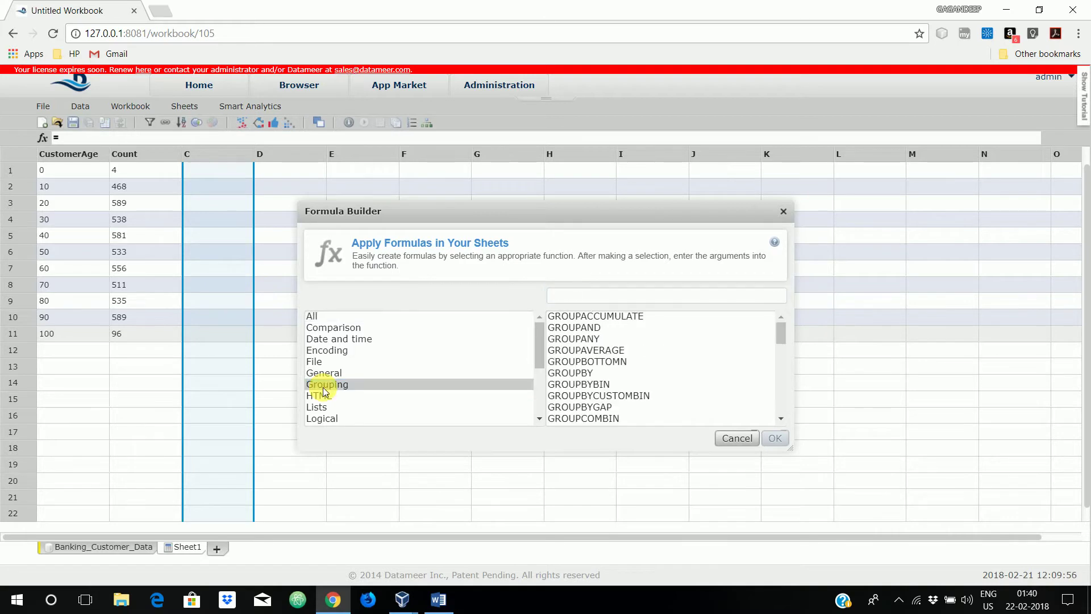
{"action": "left_click", "coordinate": [619, 352]}
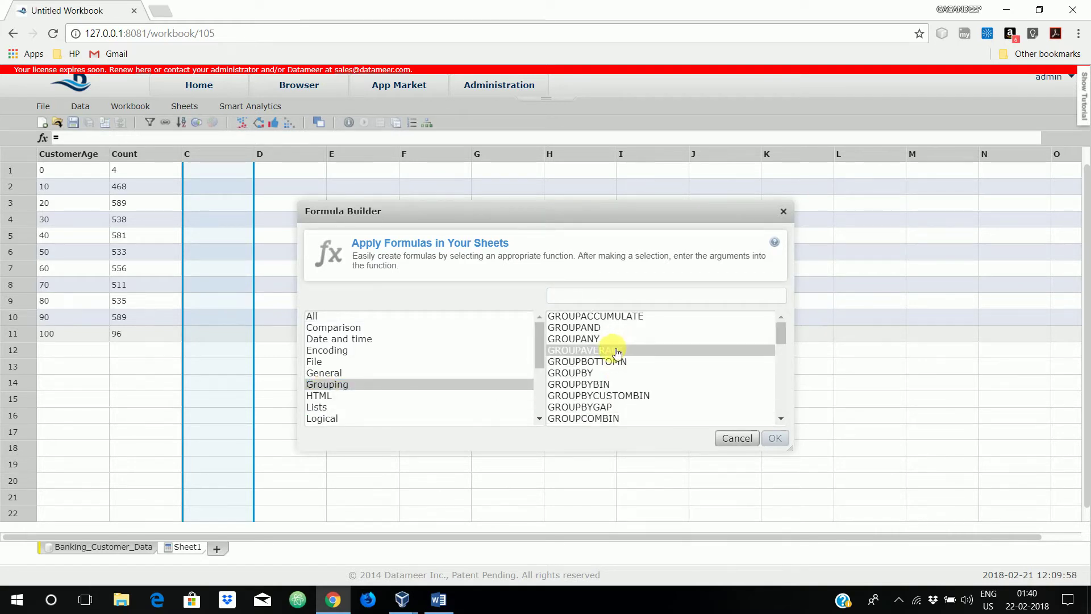
{"action": "double_click", "coordinate": [614, 352]}
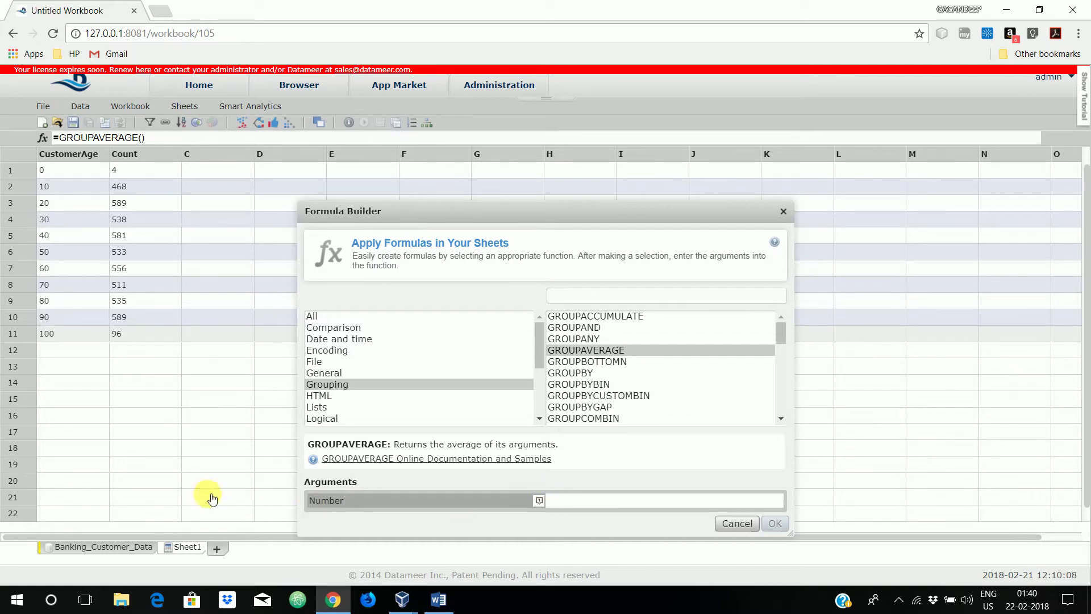
{"action": "left_click", "coordinate": [113, 549]}
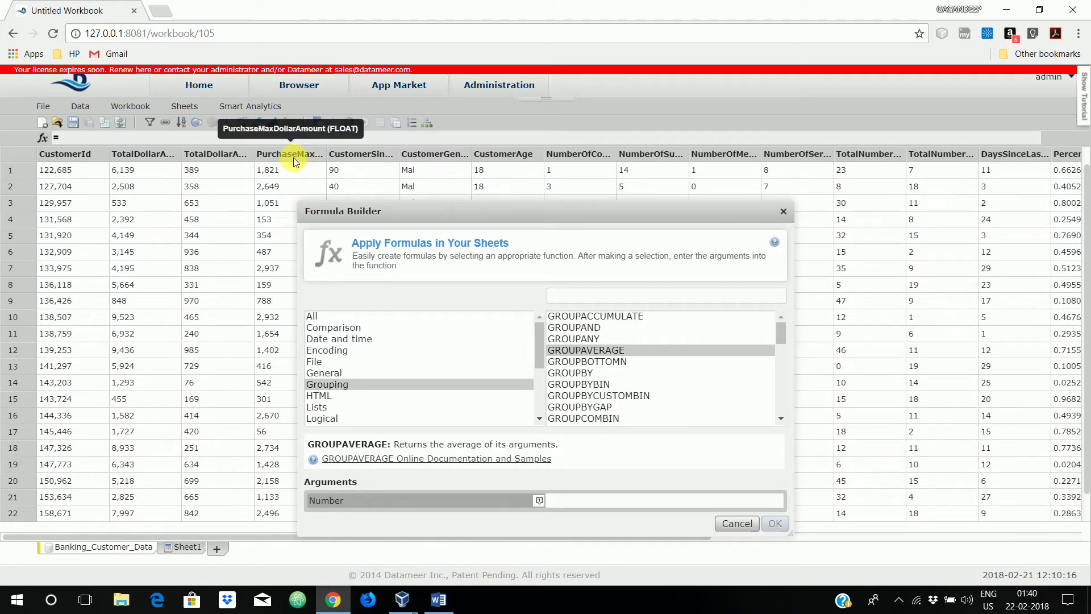
{"action": "left_click", "coordinate": [299, 163]}
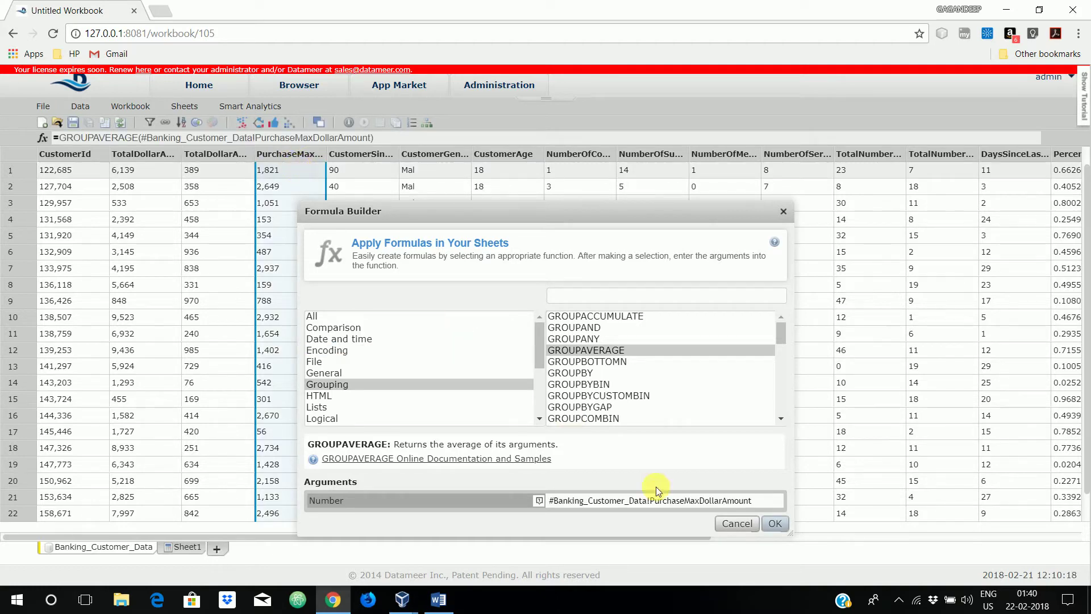
{"action": "left_click", "coordinate": [775, 523]}
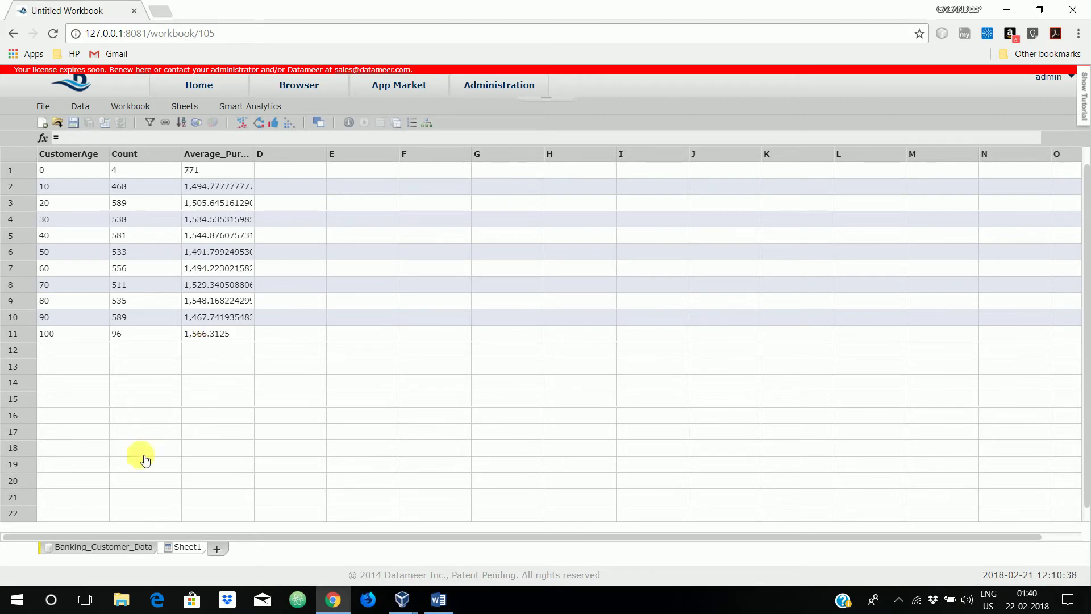
{"action": "left_click", "coordinate": [115, 551]}
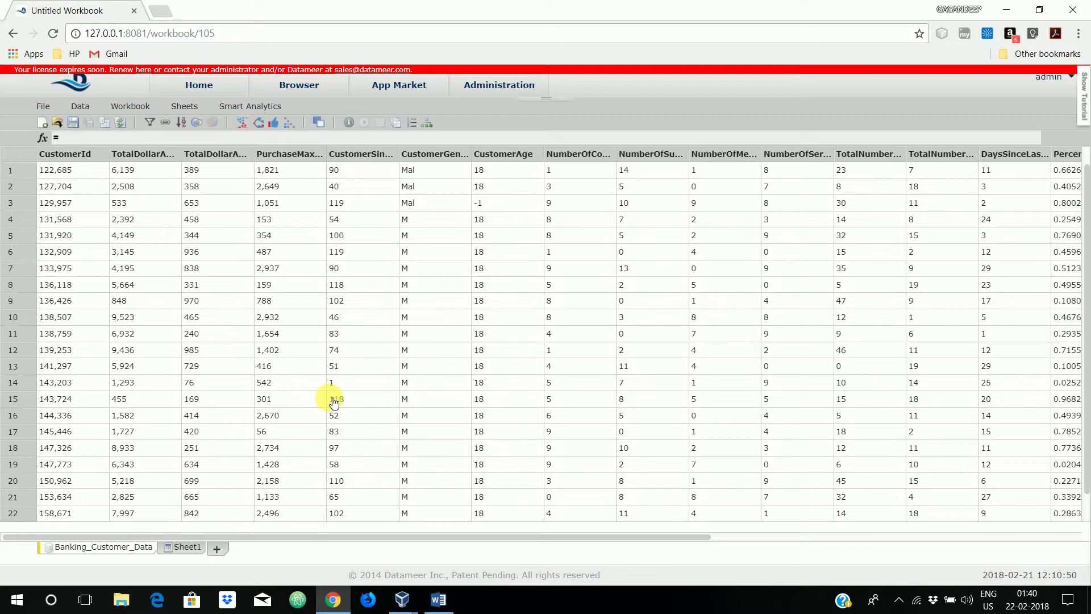
{"action": "left_click", "coordinate": [186, 554]}
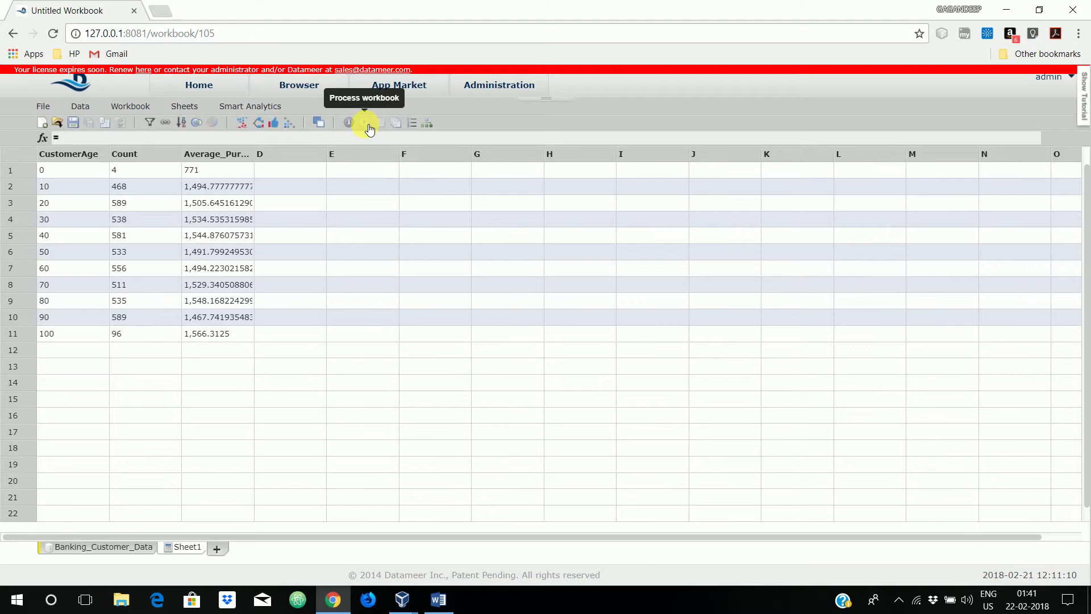
Save the workbook as Analytics1 in the workbook folder of 2 Customer Churn Data Mining, keeping the default workbook settings
{"action": "left_click", "coordinate": [74, 123]}
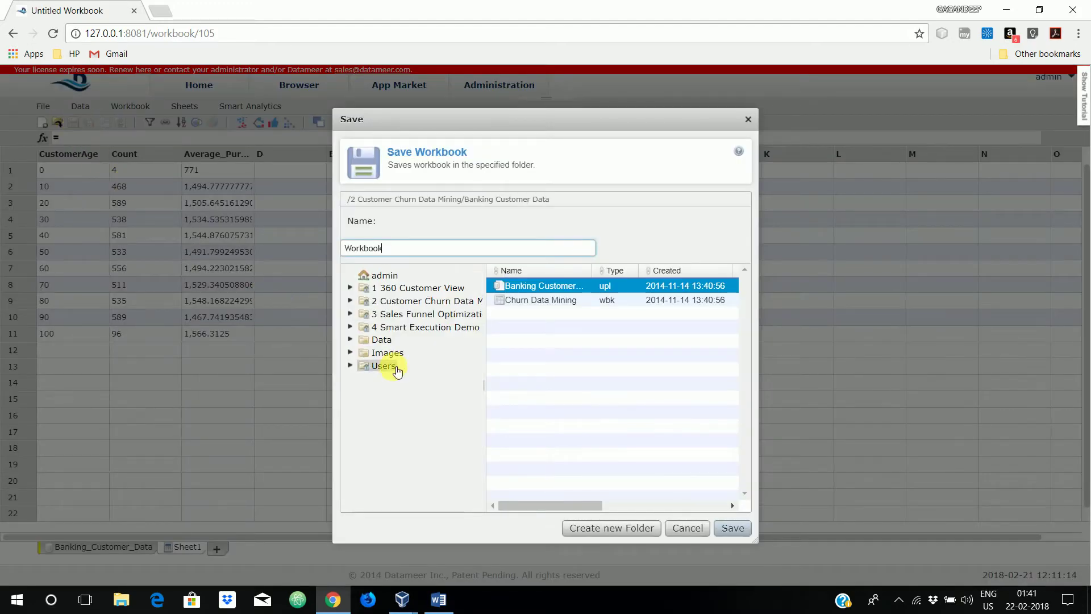
{"action": "left_click", "coordinate": [390, 301]}
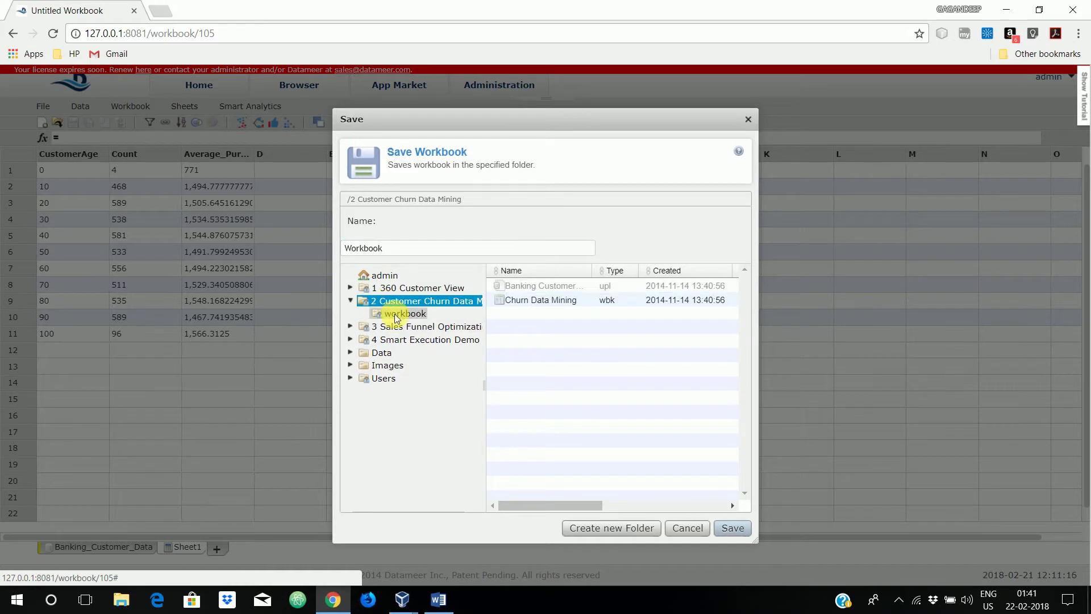
{"action": "left_click", "coordinate": [395, 314]}
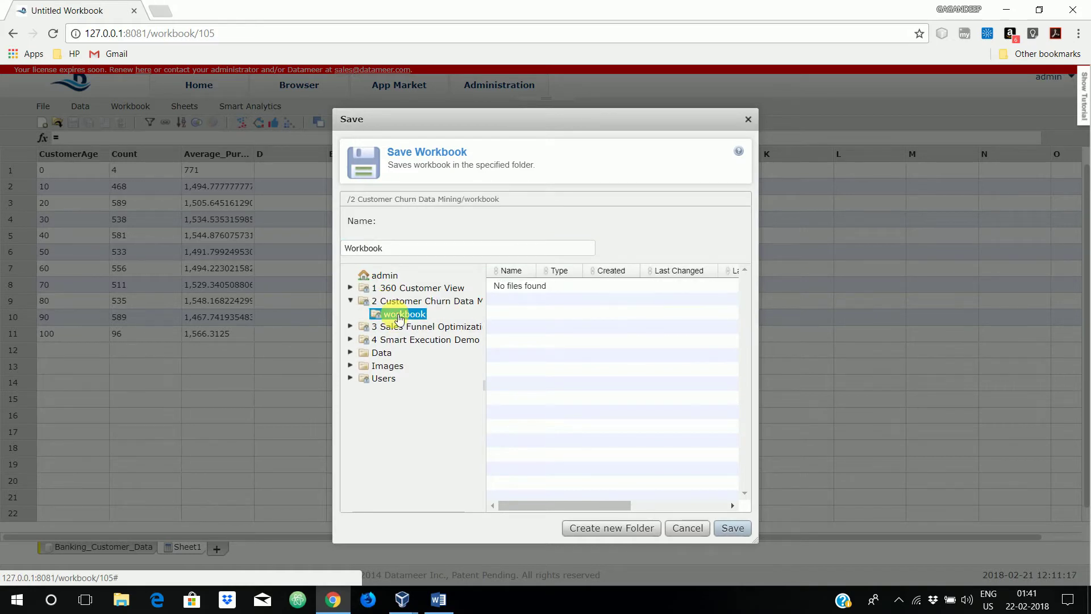
{"action": "left_click", "coordinate": [384, 249]}
{"action": "left_click_drag", "start_coordinate": [385, 248], "coordinate": [339, 251]}
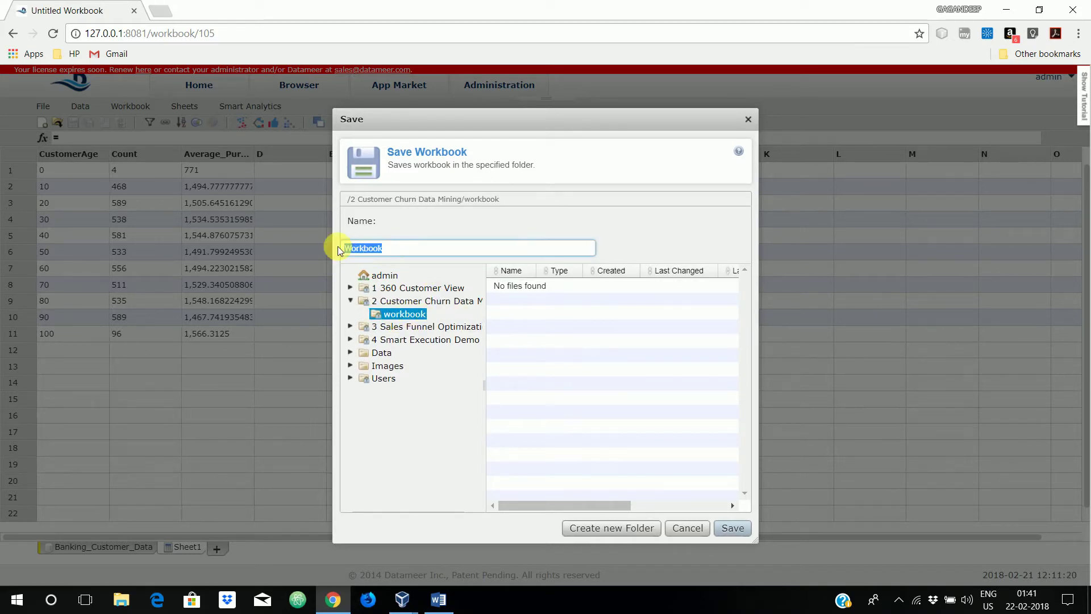
{"action": "type", "text": "Analytics1"}
{"action": "left_click", "coordinate": [731, 531]}
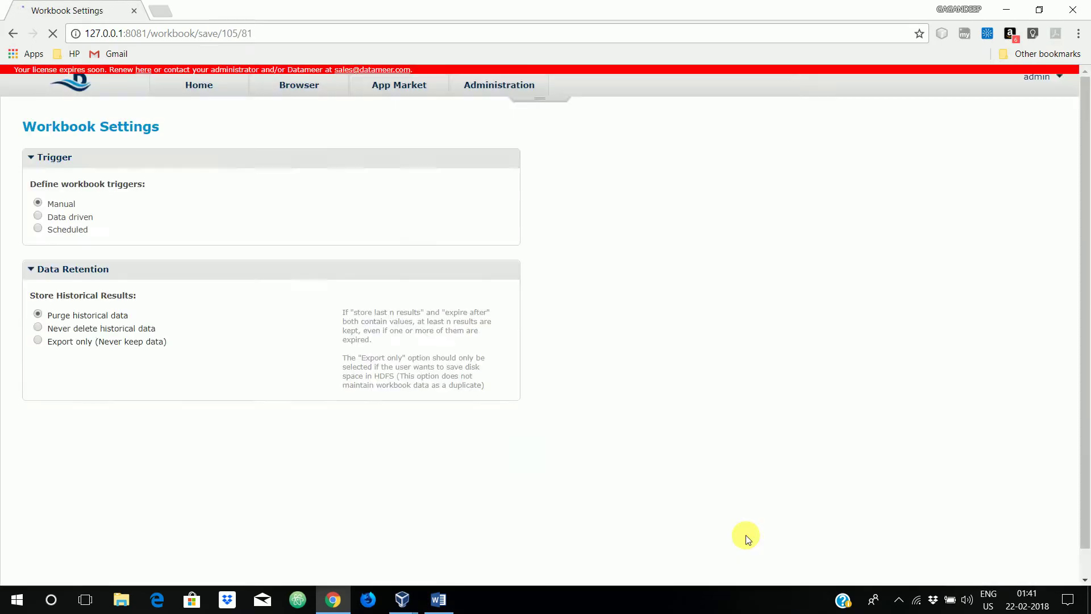
{"action": "scroll", "coordinate": [547, 433], "scroll_direction": "down", "scroll_amount": 3}
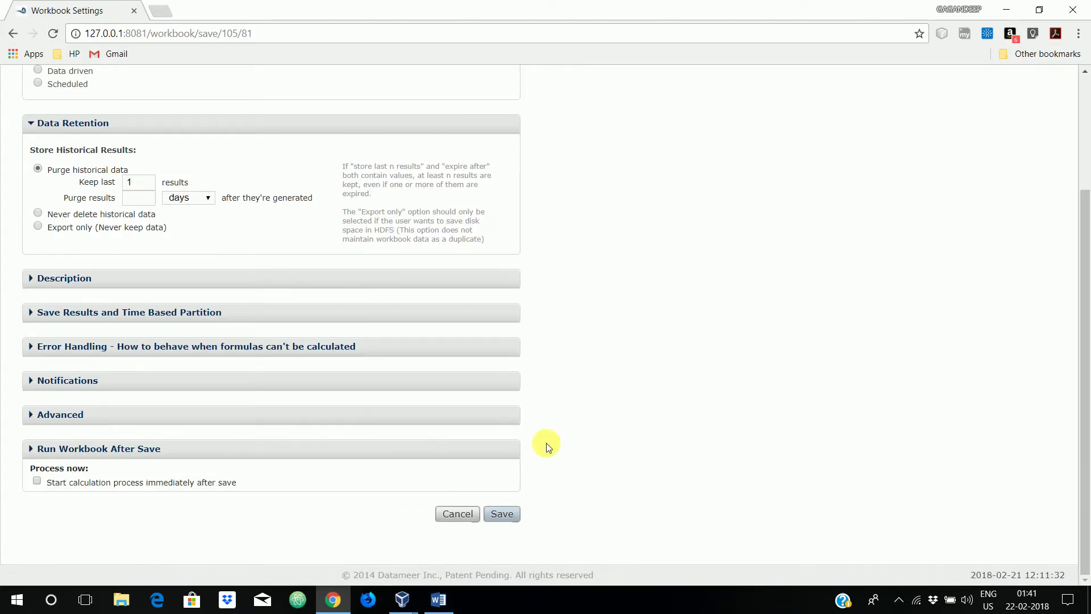
{"action": "left_click", "coordinate": [503, 521]}
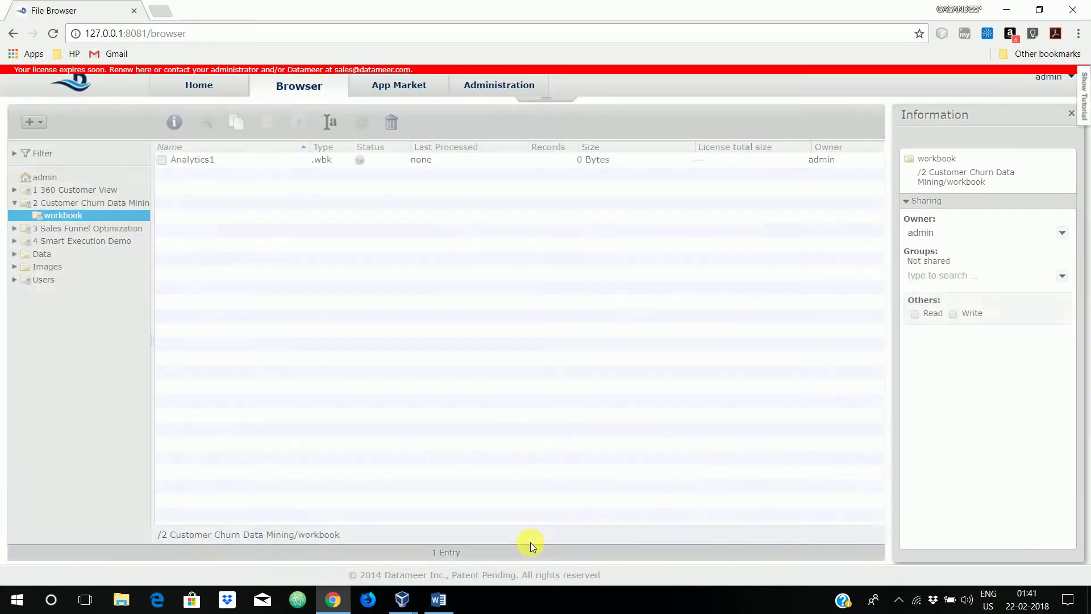
Reopen the Analytics1 workbook from the file browser and process it with the full data
{"action": "left_click", "coordinate": [186, 164]}
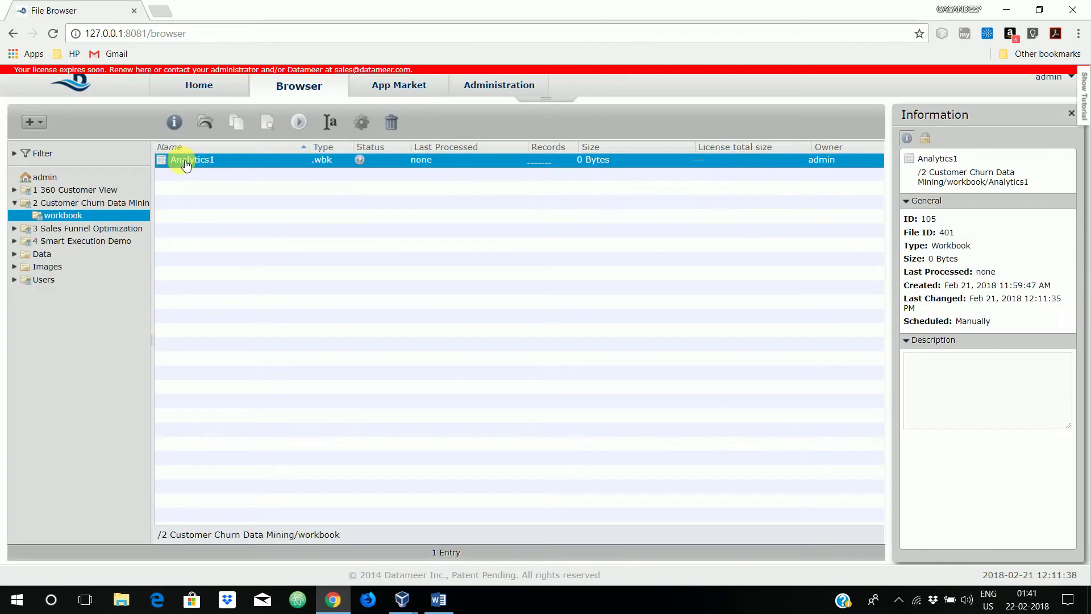
{"action": "double_click", "coordinate": [216, 164]}
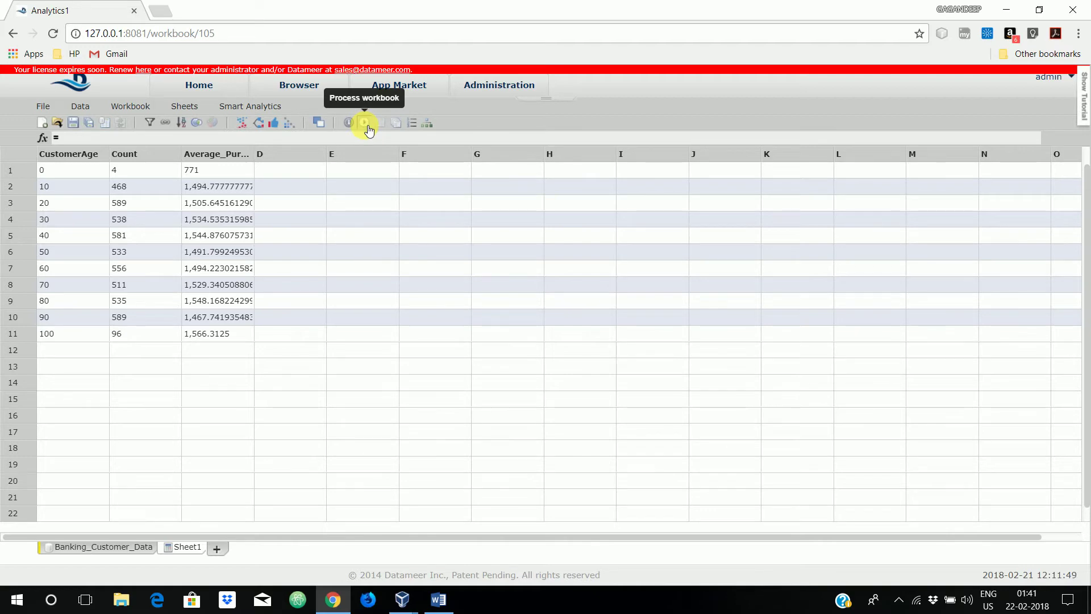
{"action": "left_click", "coordinate": [365, 123]}
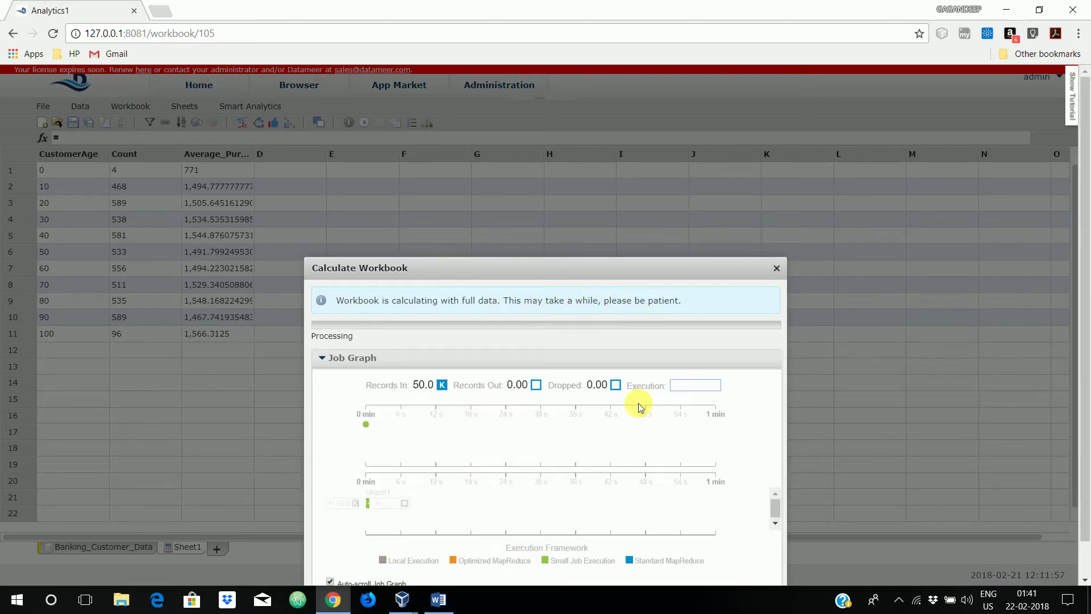
{"action": "scroll", "coordinate": [639, 402], "scroll_direction": "down", "scroll_amount": 1}
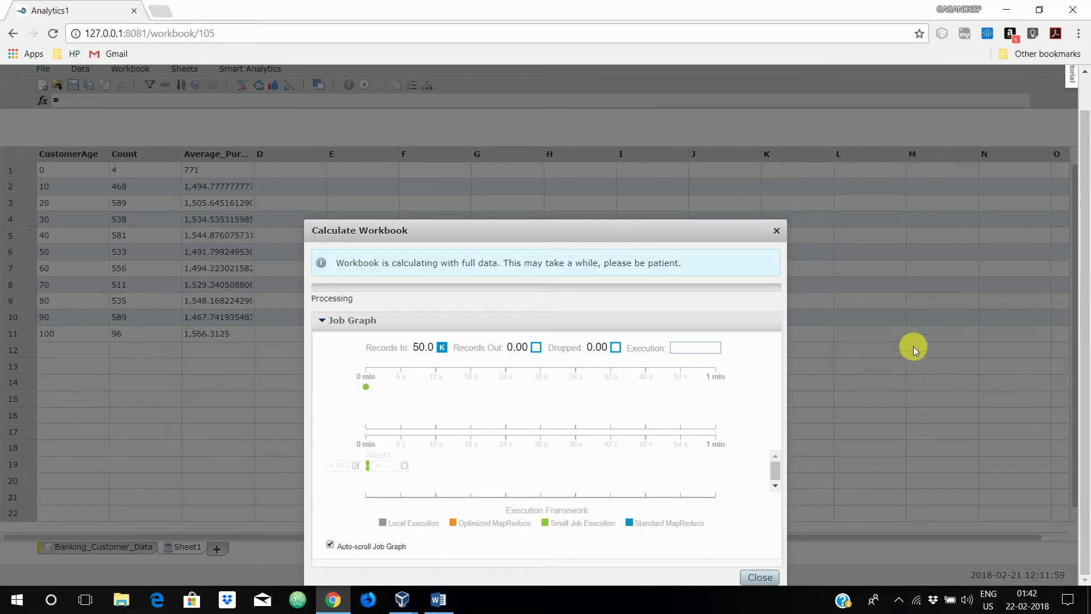
{"action": "left_click", "coordinate": [765, 577]}
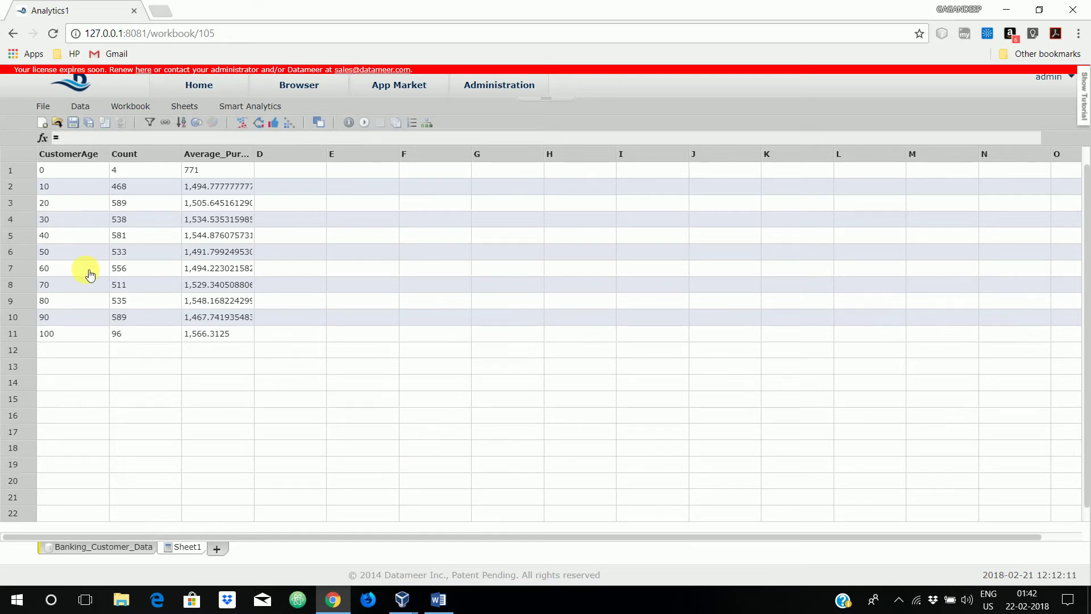
Save the workbook again as Analytics1 in the workbook folder with its default settings, and check its processing status
{"action": "left_click", "coordinate": [75, 124]}
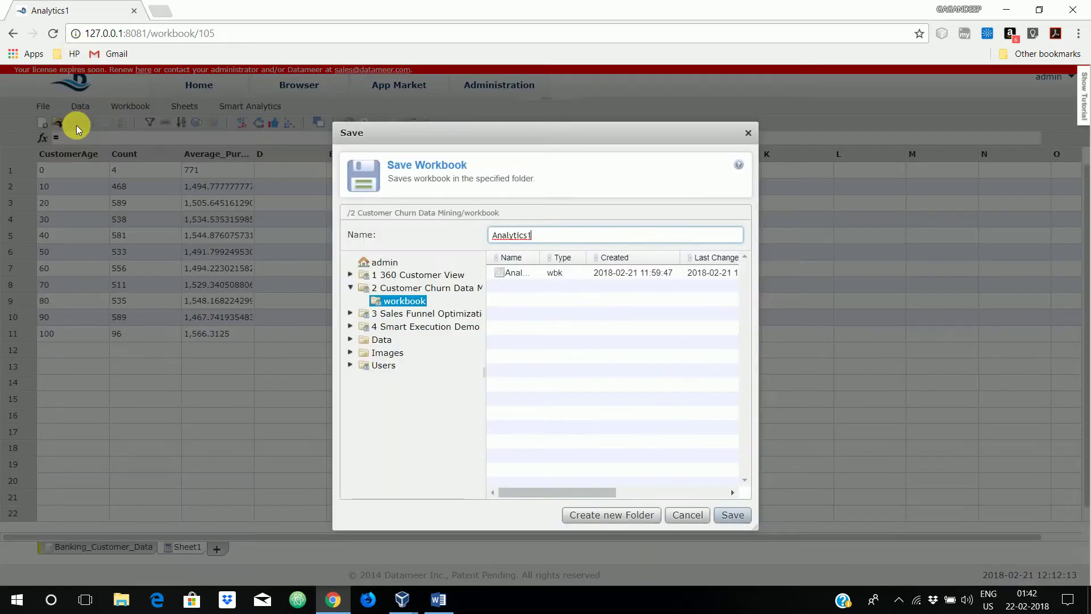
{"action": "left_click", "coordinate": [748, 520]}
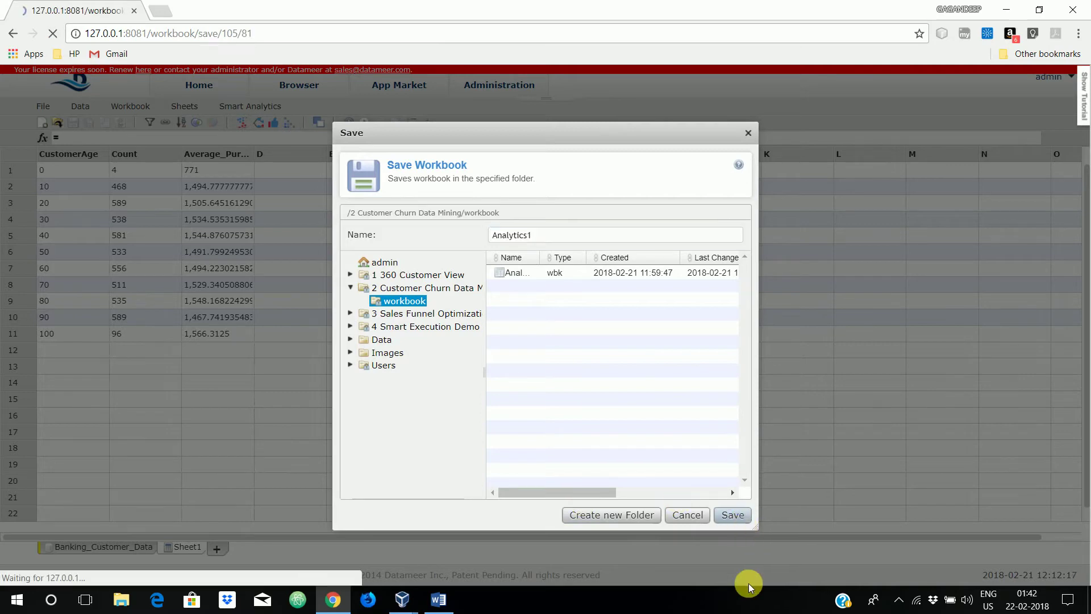
{"action": "scroll", "coordinate": [703, 547], "scroll_direction": "down", "scroll_amount": 3}
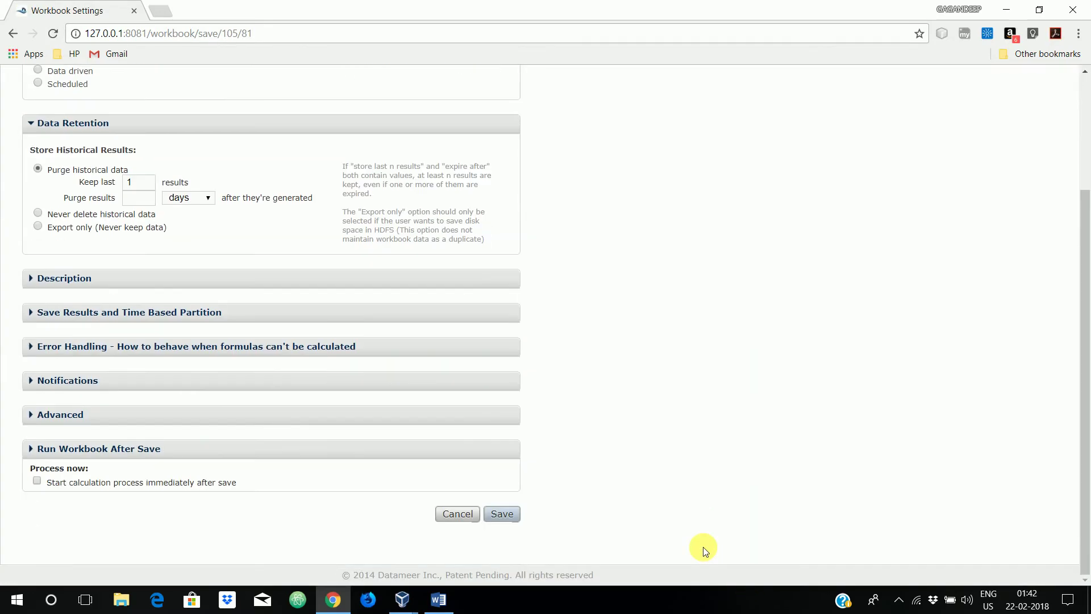
{"action": "left_click", "coordinate": [493, 521]}
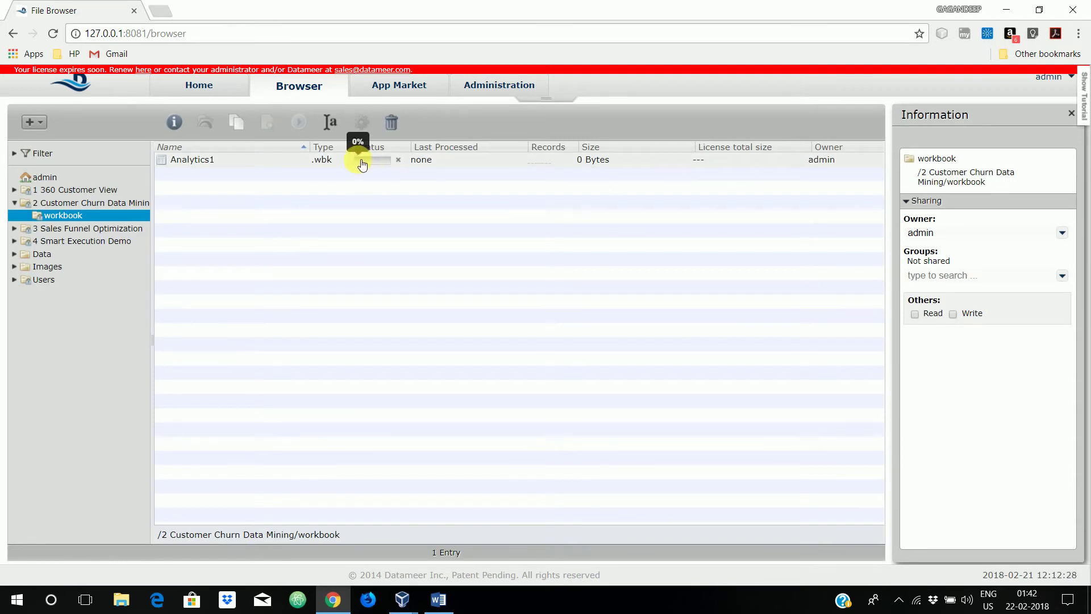
{"action": "mouse_move", "coordinate": [366, 158]}
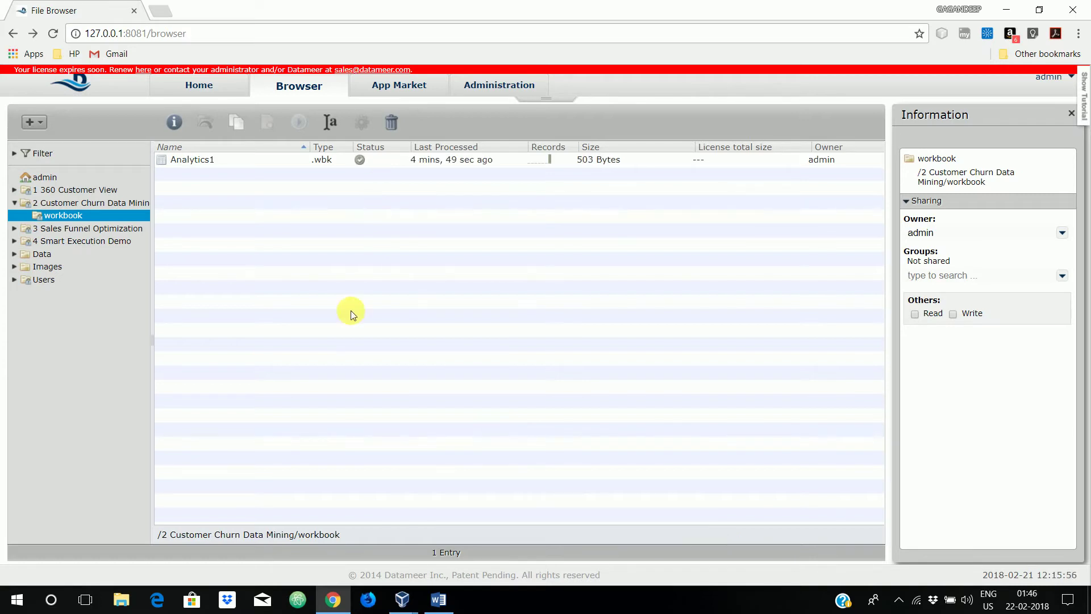
{"action": "mouse_move", "coordinate": [361, 164]}
Create a new infographic and place a pie chart widget on its canvas
{"action": "left_click", "coordinate": [39, 126]}
{"action": "mouse_move", "coordinate": [78, 200]}
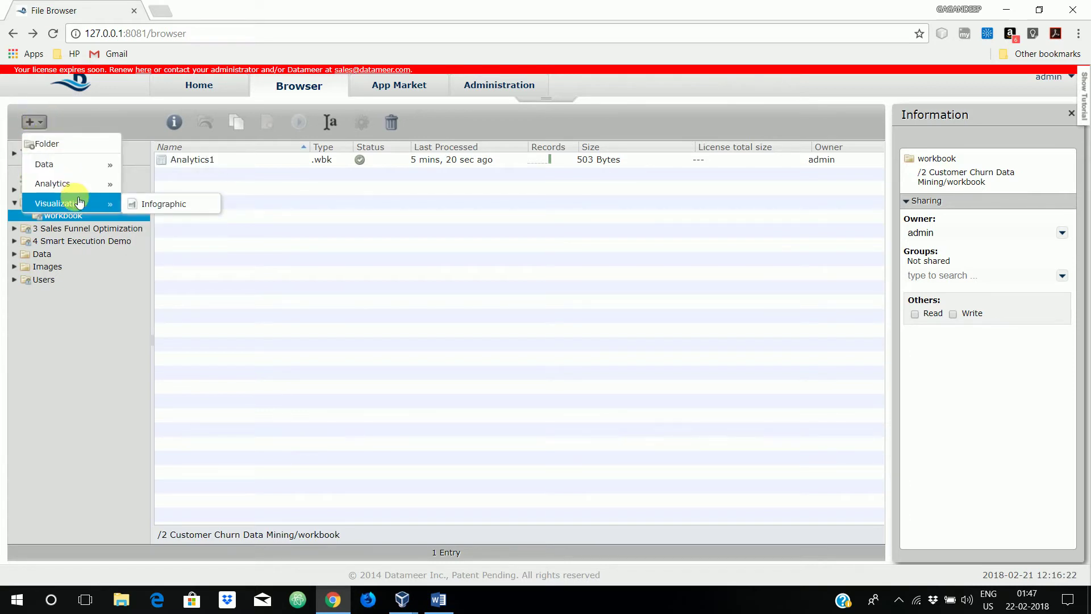
{"action": "left_click", "coordinate": [180, 210]}
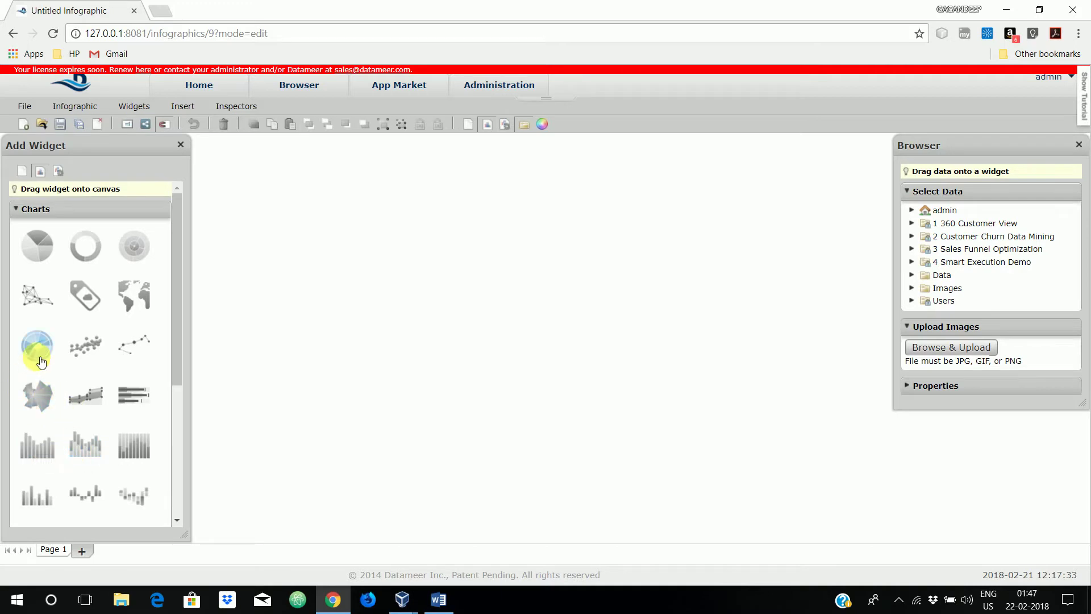
{"action": "mouse_move", "coordinate": [176, 321]}
{"action": "left_mouse_down"}
{"action": "mouse_move", "coordinate": [176, 452]}
{"action": "mouse_move", "coordinate": [176, 305]}
{"action": "left_mouse_up"}
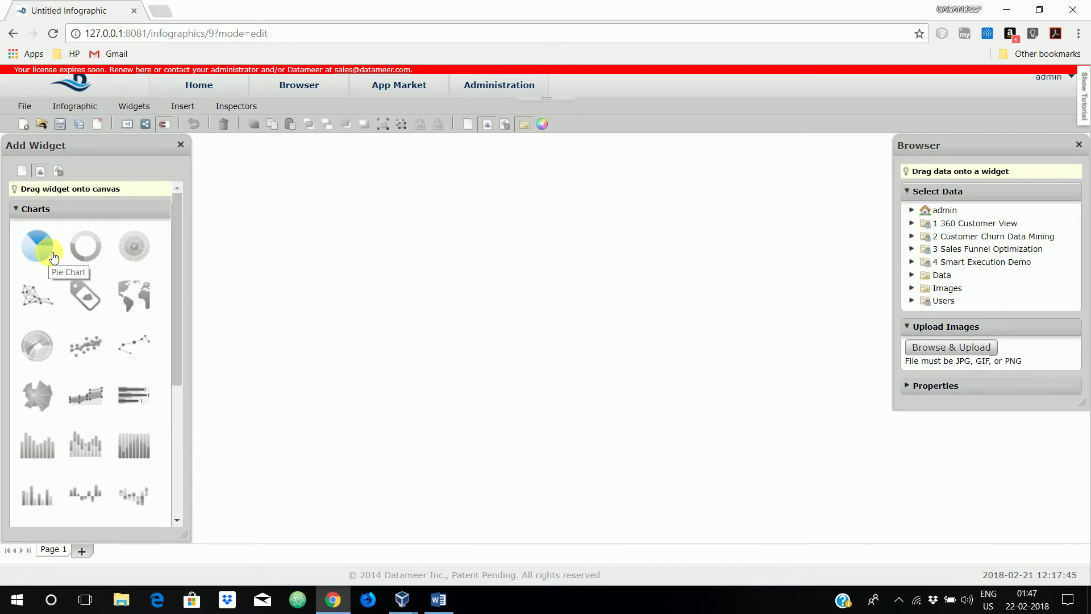
{"action": "left_click_drag", "start_coordinate": [46, 253], "coordinate": [401, 246]}
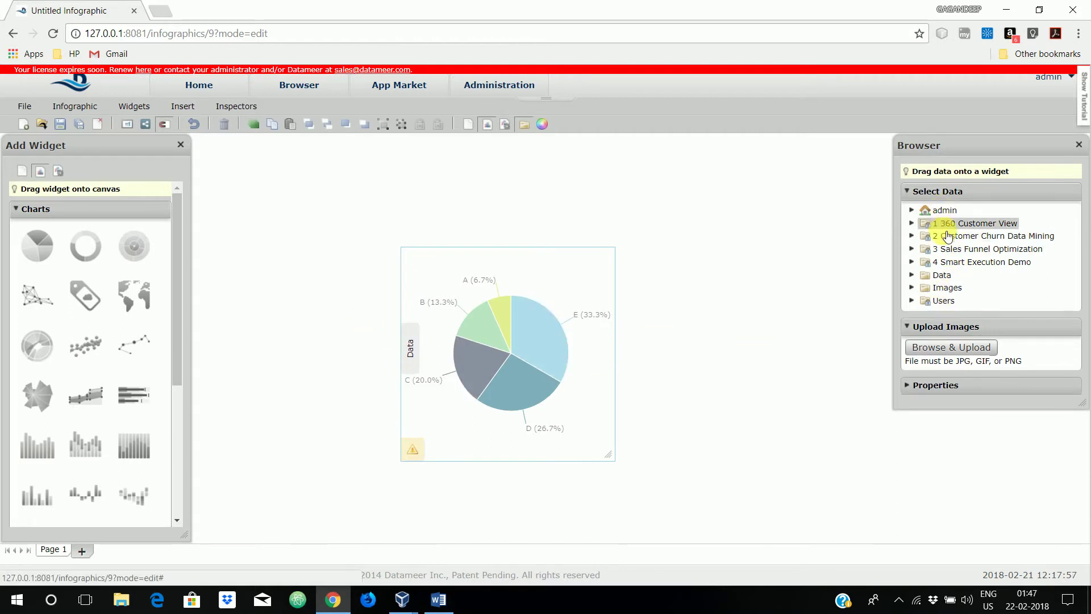
Expand 2 Customer Churn Data Mining down to the Sheet1 columns in the latest result of Analytics1
{"action": "left_click", "coordinate": [913, 238]}
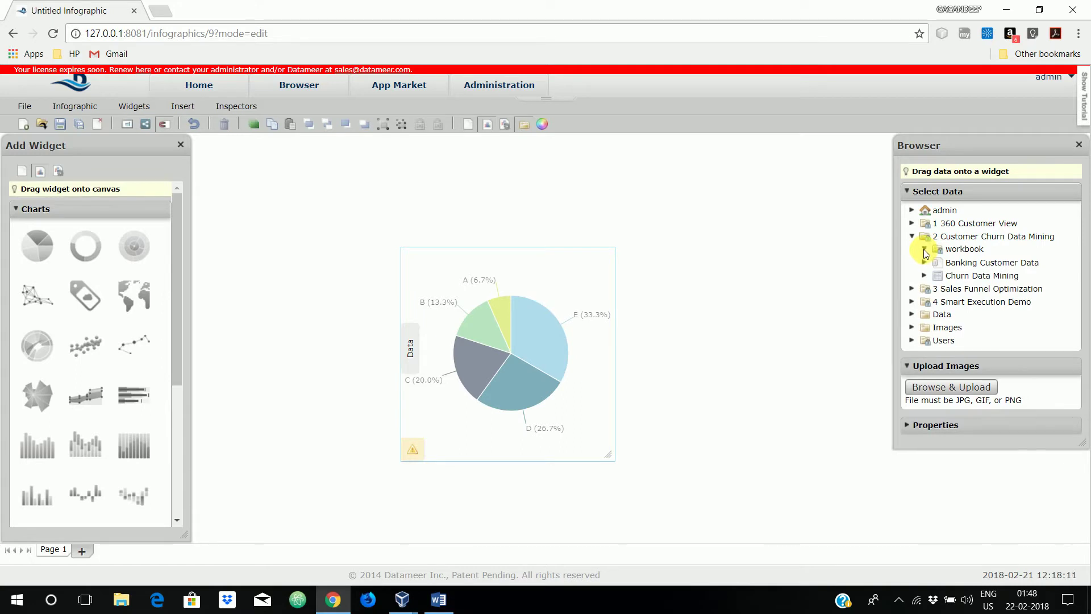
{"action": "left_click", "coordinate": [924, 250]}
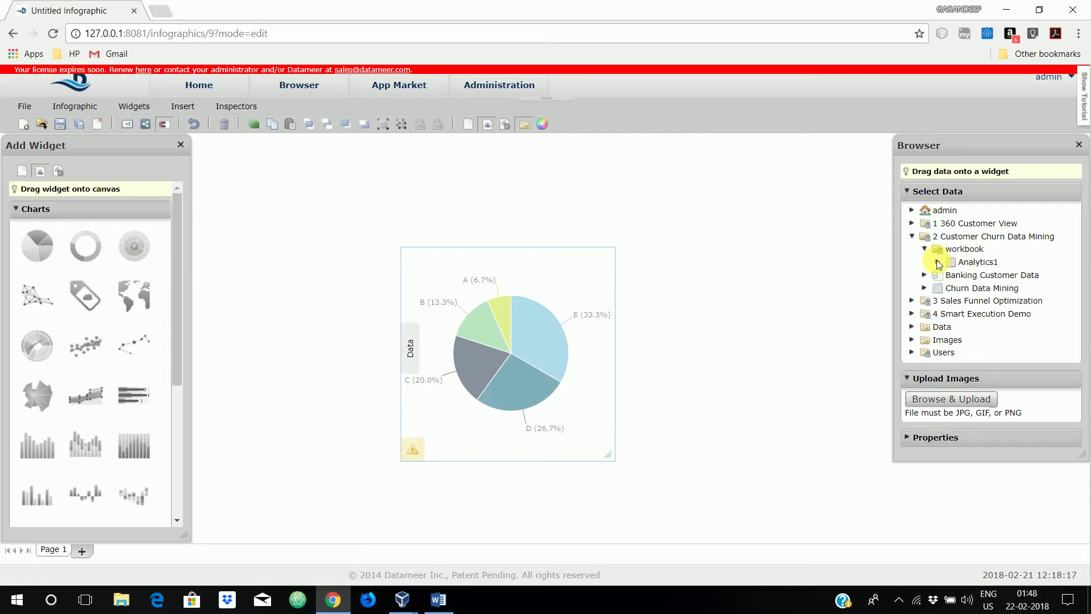
{"action": "left_click", "coordinate": [937, 262]}
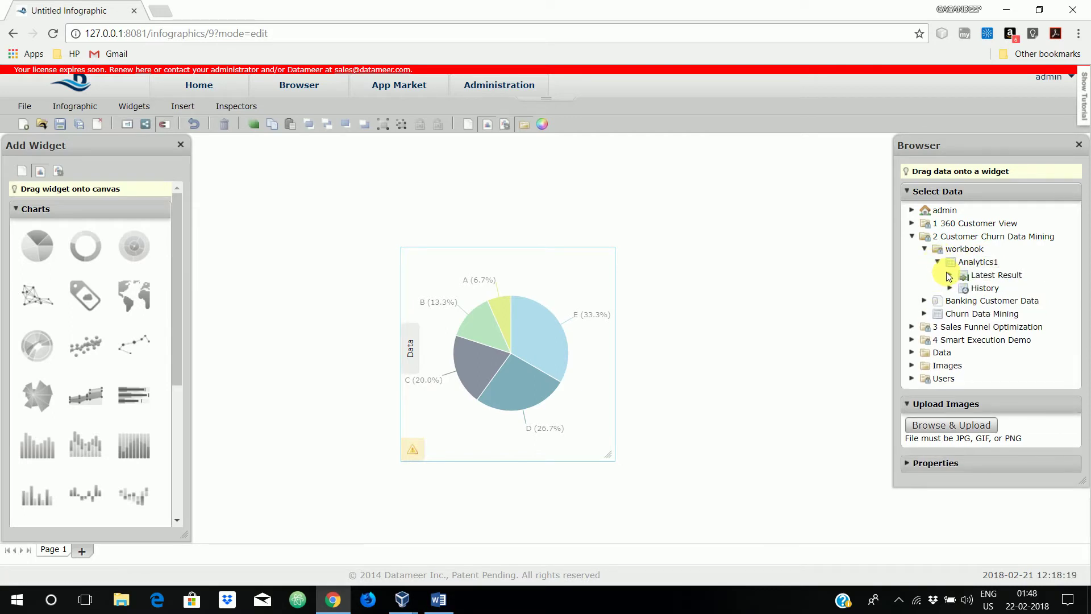
{"action": "left_click", "coordinate": [949, 275]}
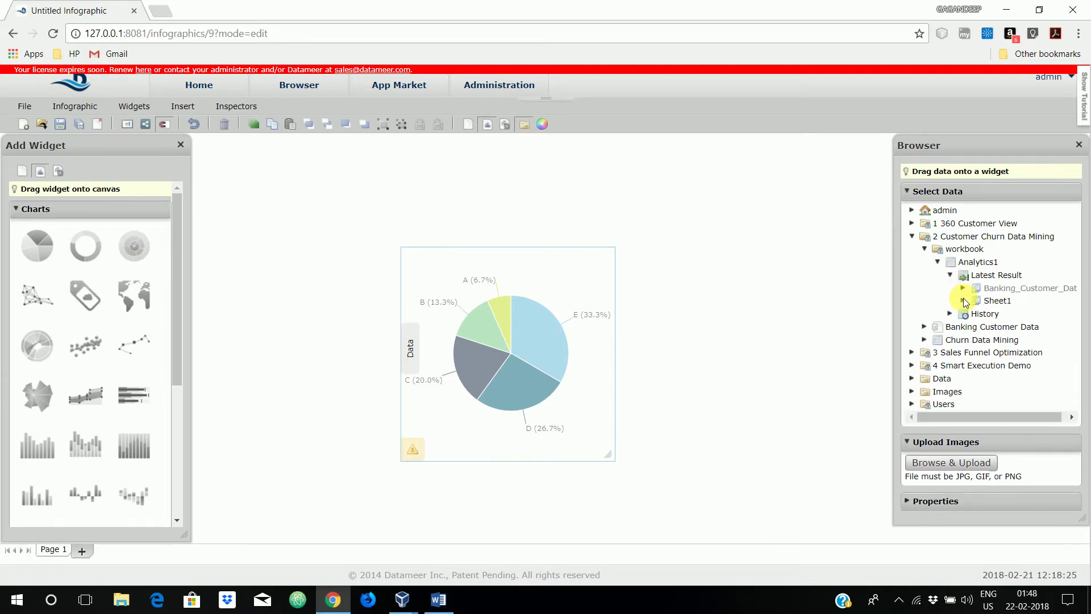
{"action": "left_click", "coordinate": [963, 300]}
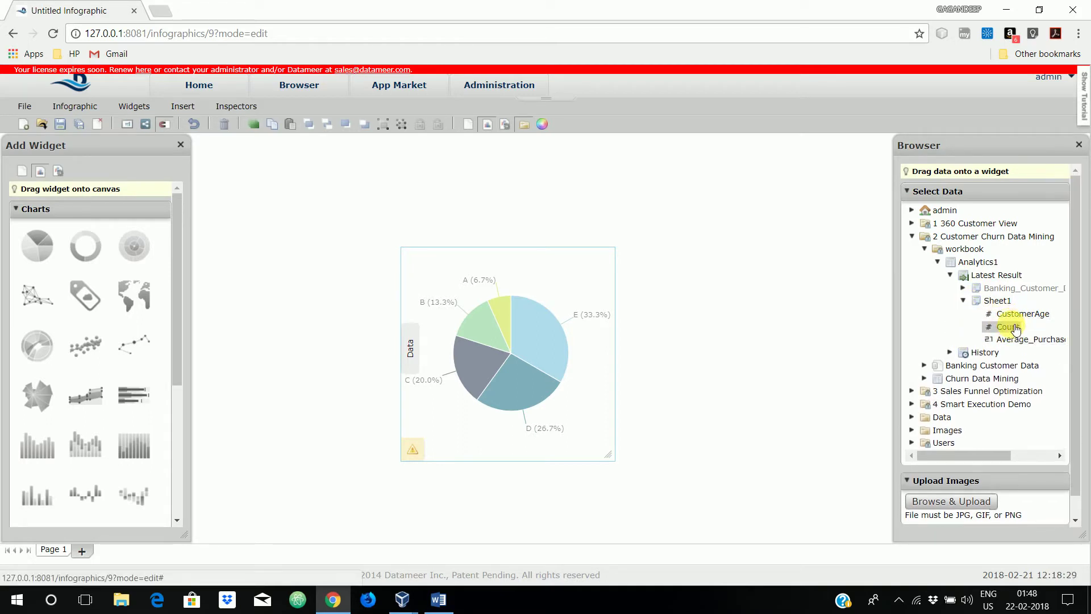
Assign the CustomerAge column of Sheet1 as both the data and the label of the pie chart
{"action": "left_click_drag", "start_coordinate": [1016, 345], "coordinate": [411, 367]}
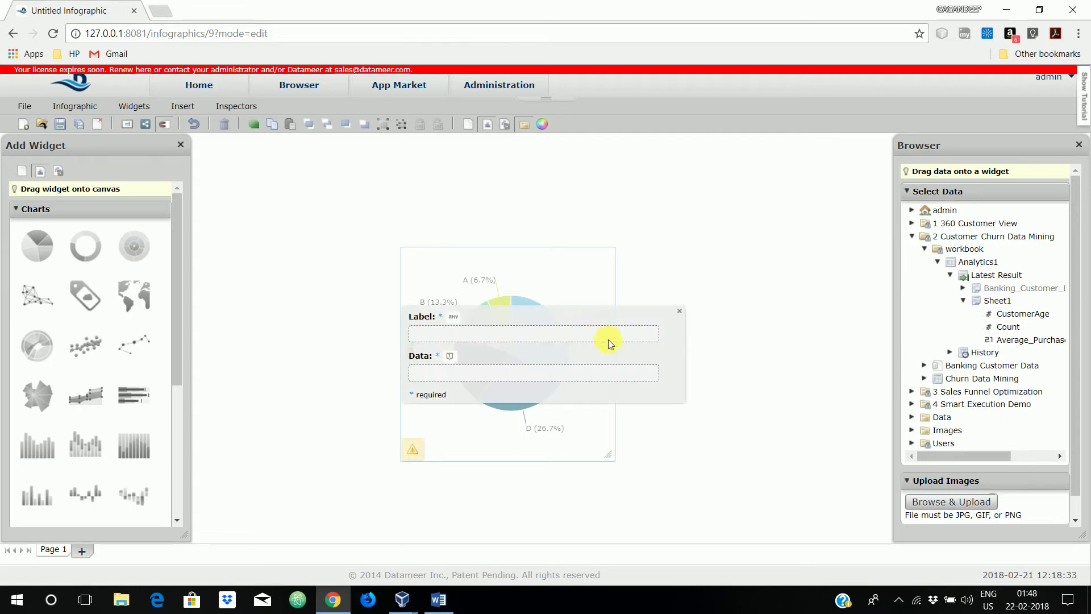
{"action": "left_click_drag", "start_coordinate": [1032, 320], "coordinate": [572, 382]}
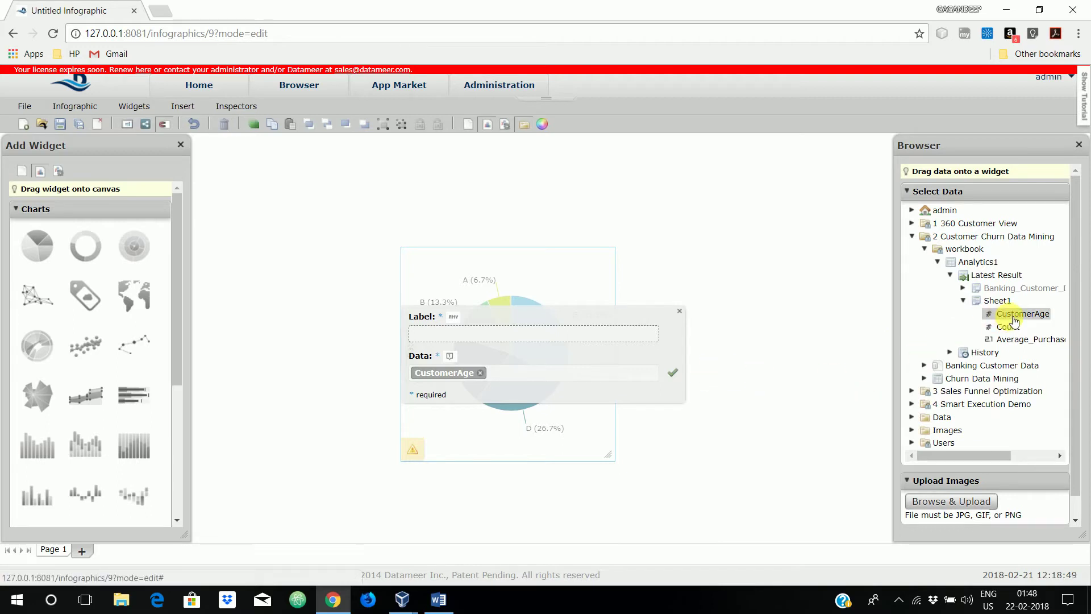
{"action": "left_click_drag", "start_coordinate": [1015, 322], "coordinate": [454, 349]}
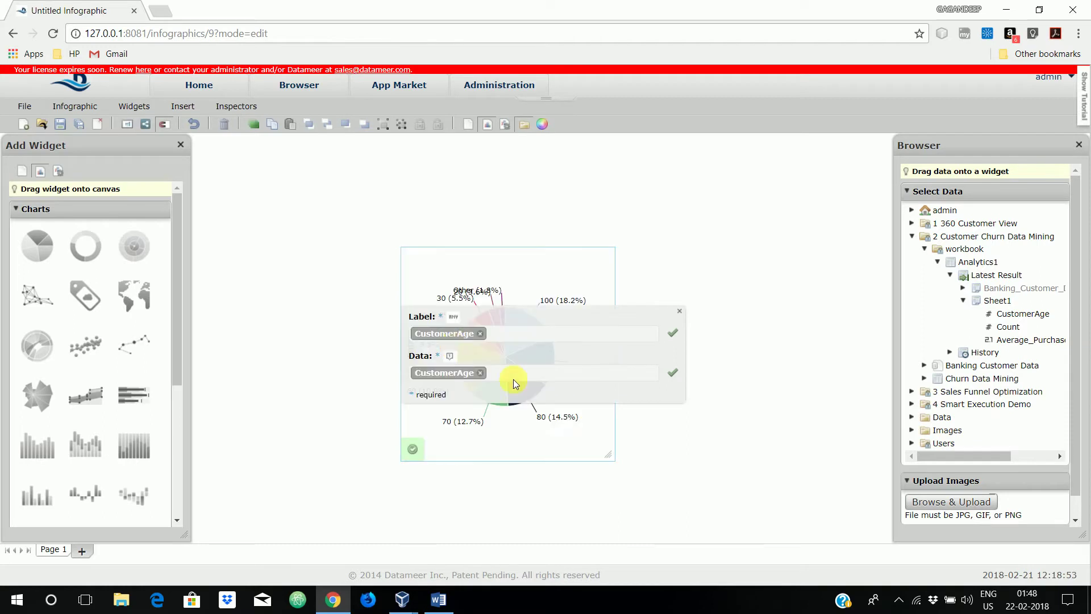
{"action": "left_click", "coordinate": [687, 317]}
Enlarge the pie chart so that it fills the canvas
{"action": "left_click_drag", "start_coordinate": [611, 456], "coordinate": [784, 509]}
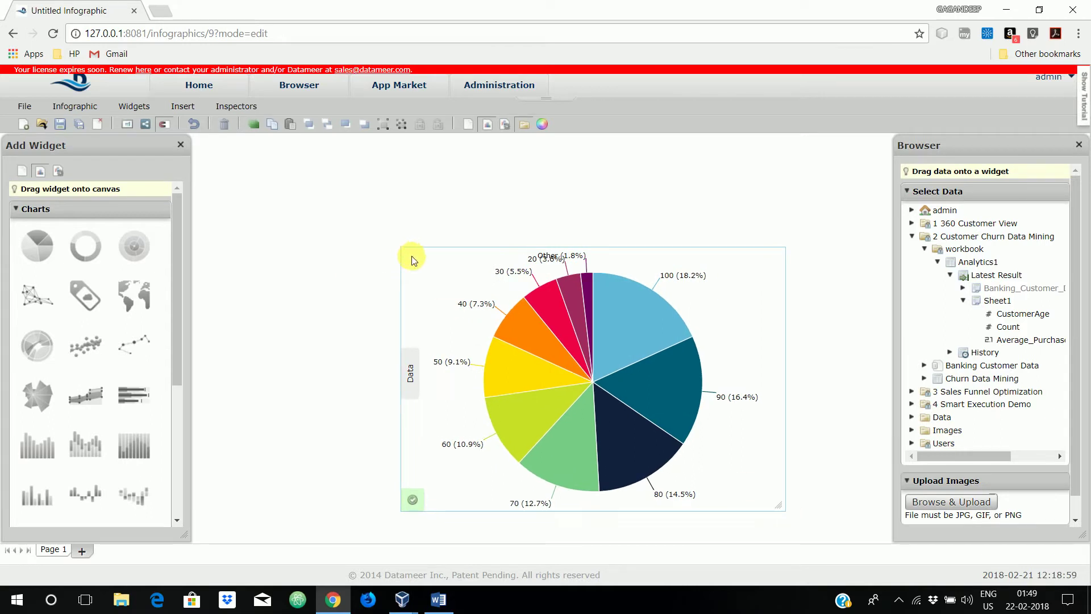
{"action": "left_click_drag", "start_coordinate": [405, 249], "coordinate": [198, 136]}
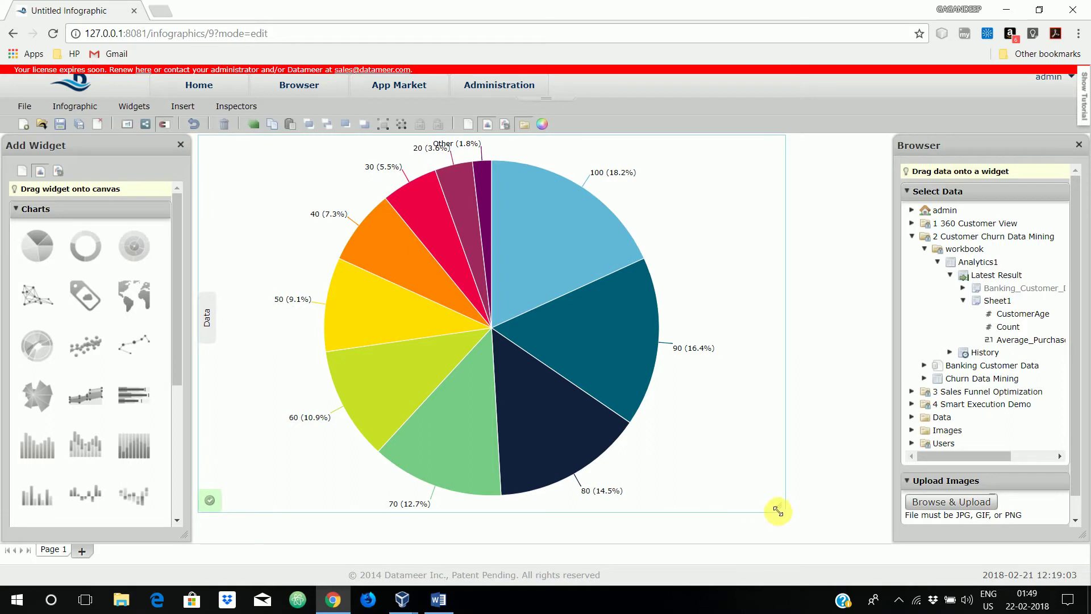
{"action": "left_click_drag", "start_coordinate": [778, 505], "coordinate": [848, 539]}
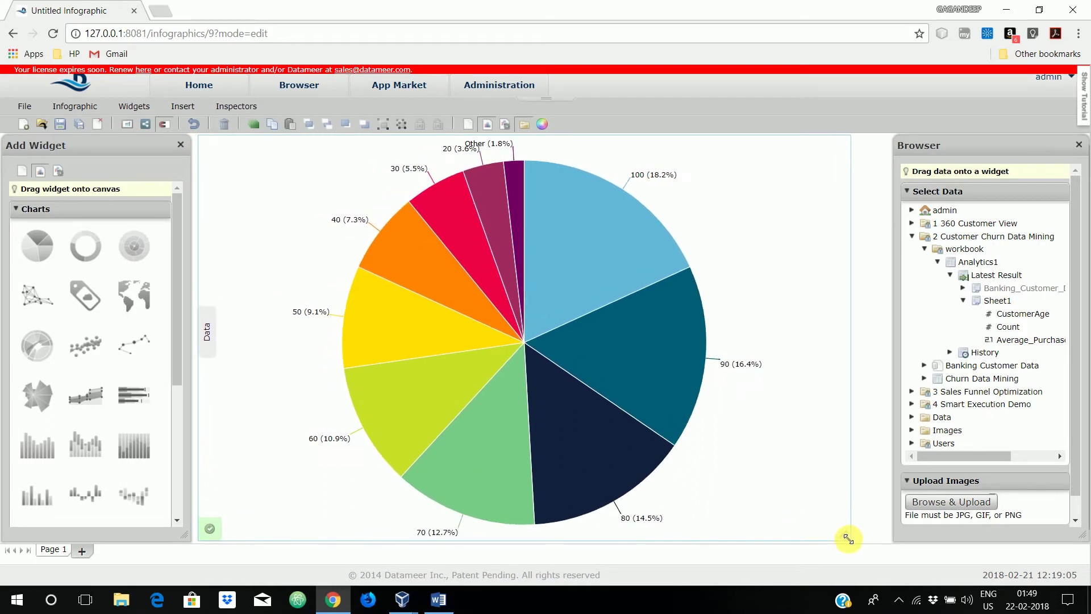
Examine the CustomerAge values of the individual pie chart slices
{"action": "mouse_move", "coordinate": [663, 394]}
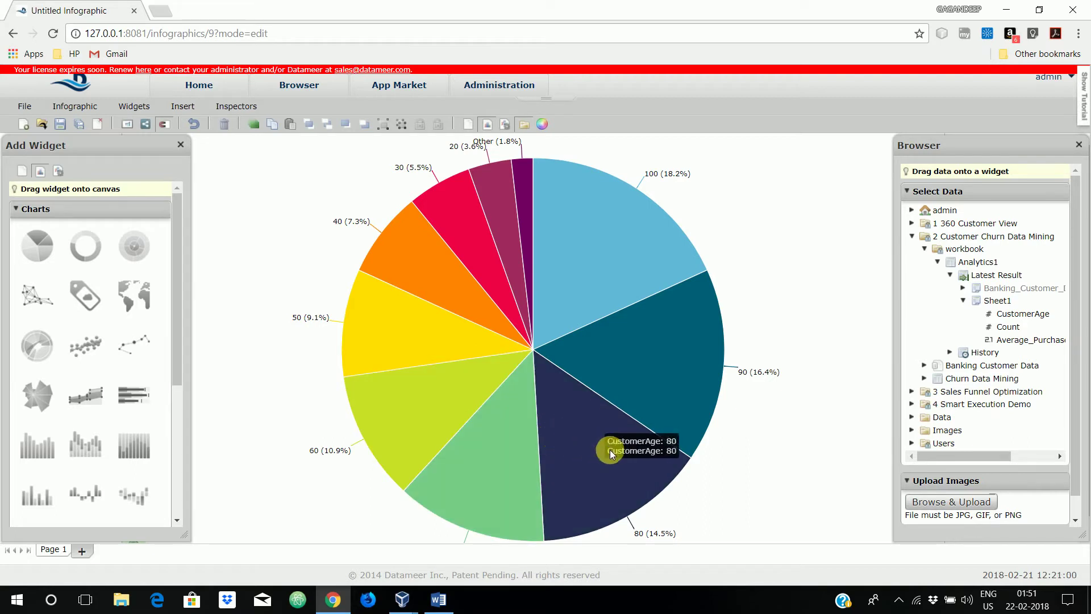
{"action": "scroll", "coordinate": [586, 424], "scroll_direction": "down", "scroll_amount": 1}
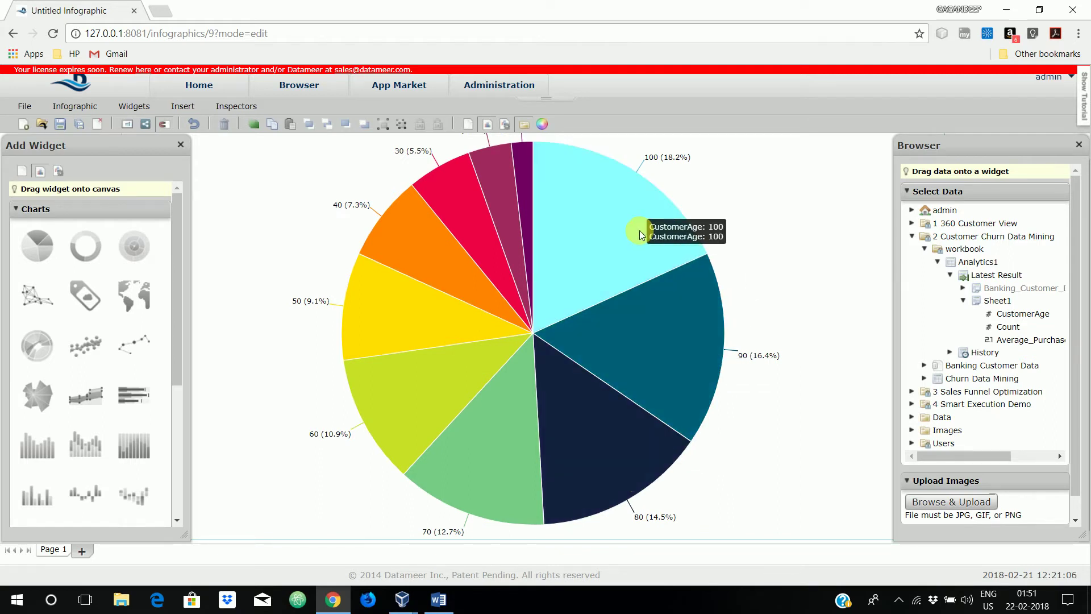
{"action": "scroll", "coordinate": [641, 234], "scroll_direction": "up", "scroll_amount": 1}
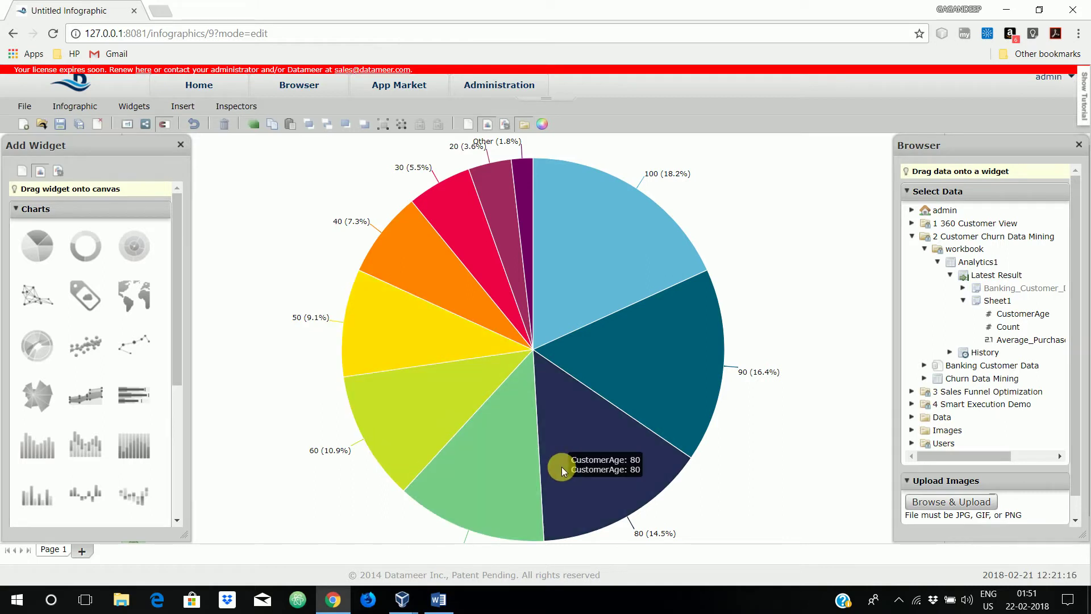
{"action": "scroll", "coordinate": [561, 466], "scroll_direction": "down", "scroll_amount": 1}
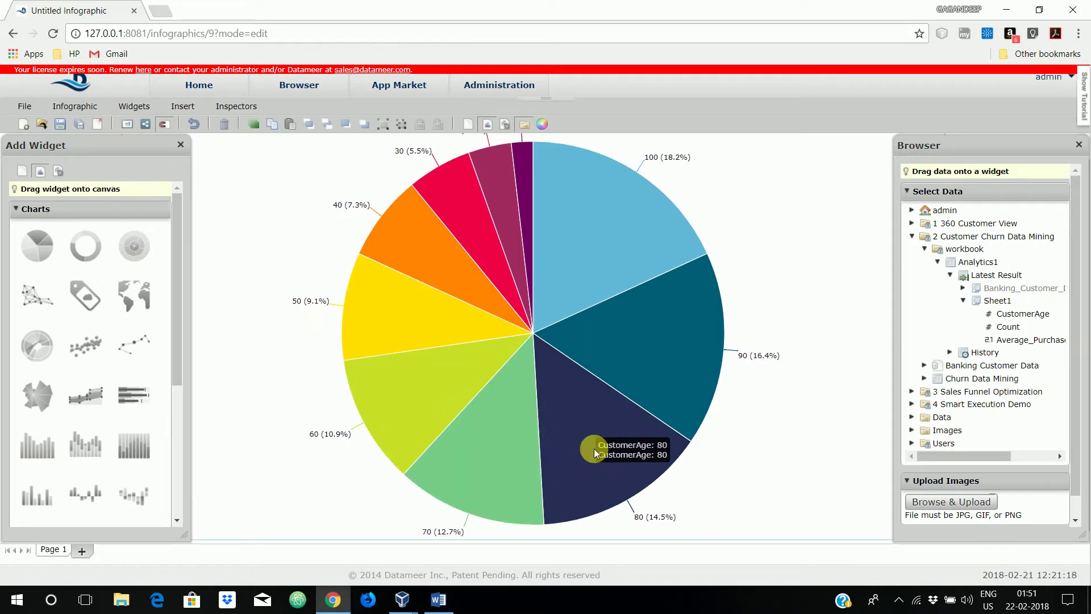
{"action": "scroll", "coordinate": [696, 406], "scroll_direction": "up", "scroll_amount": 1}
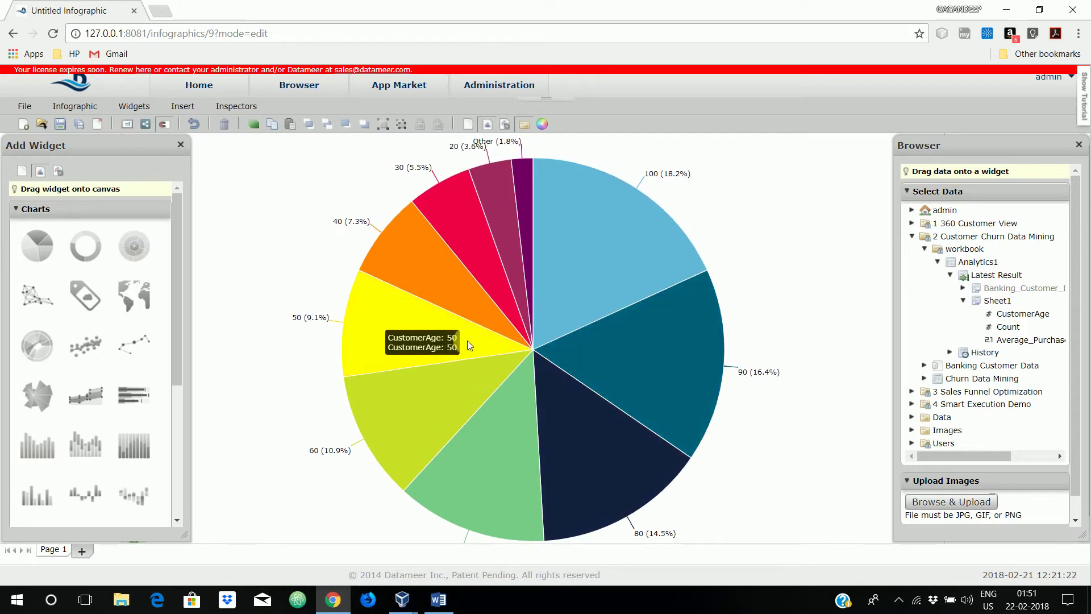
{"action": "scroll", "coordinate": [681, 414], "scroll_direction": "down", "scroll_amount": 1}
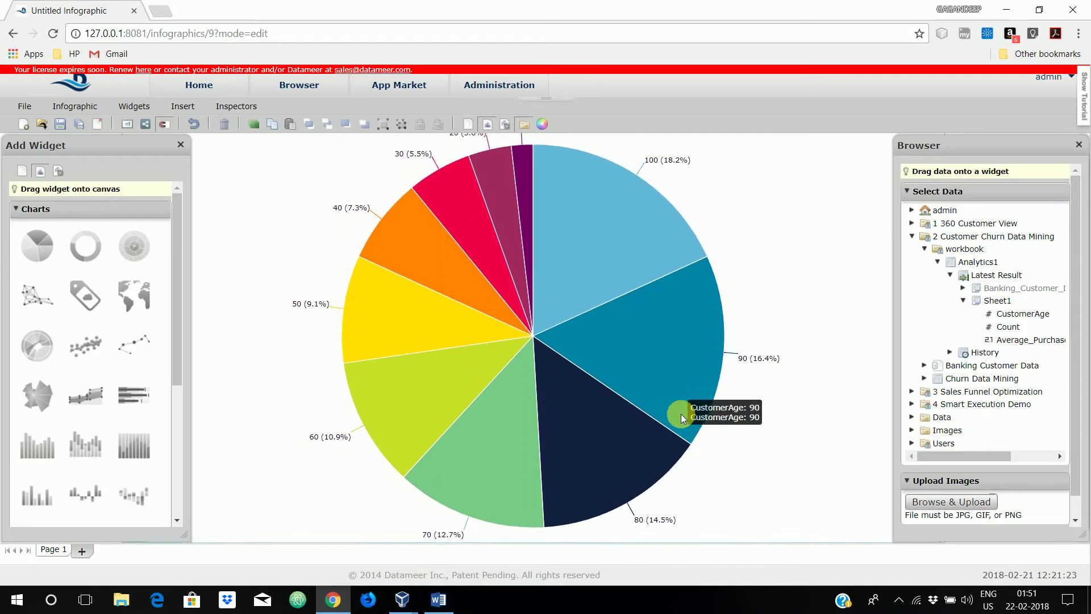
Replace the pie chart on the canvas with a vertical bar chart widget
{"action": "right_click", "coordinate": [767, 393]}
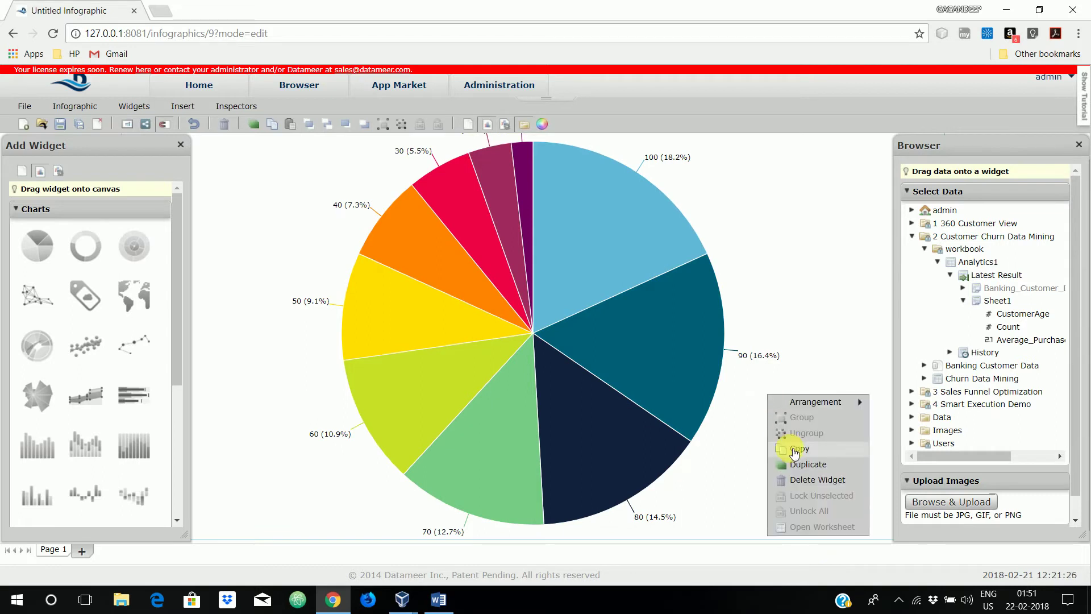
{"action": "left_click", "coordinate": [806, 479]}
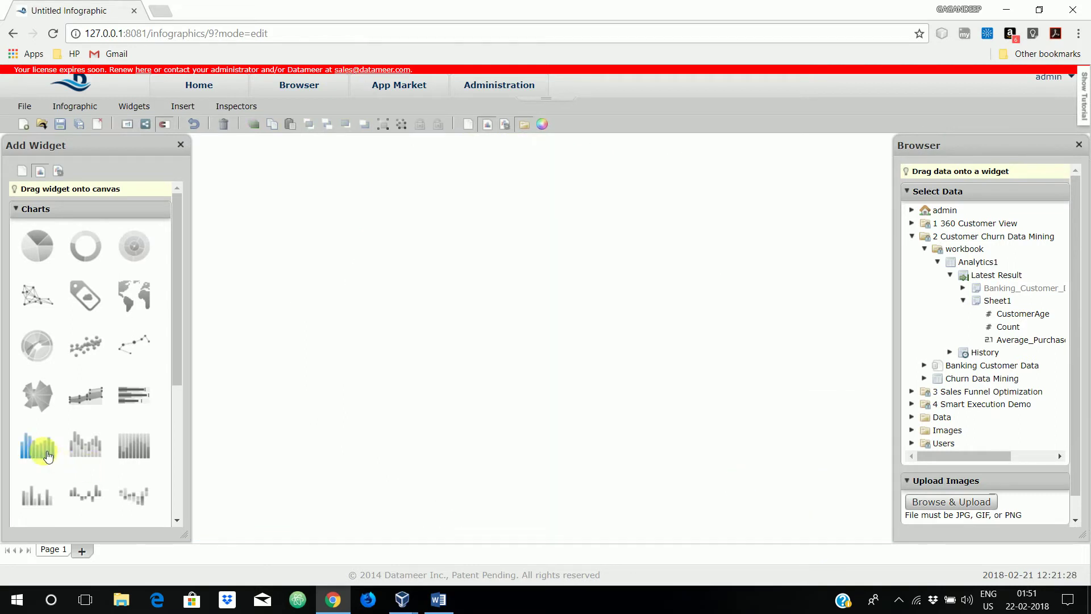
{"action": "left_click_drag", "start_coordinate": [143, 424], "coordinate": [405, 226]}
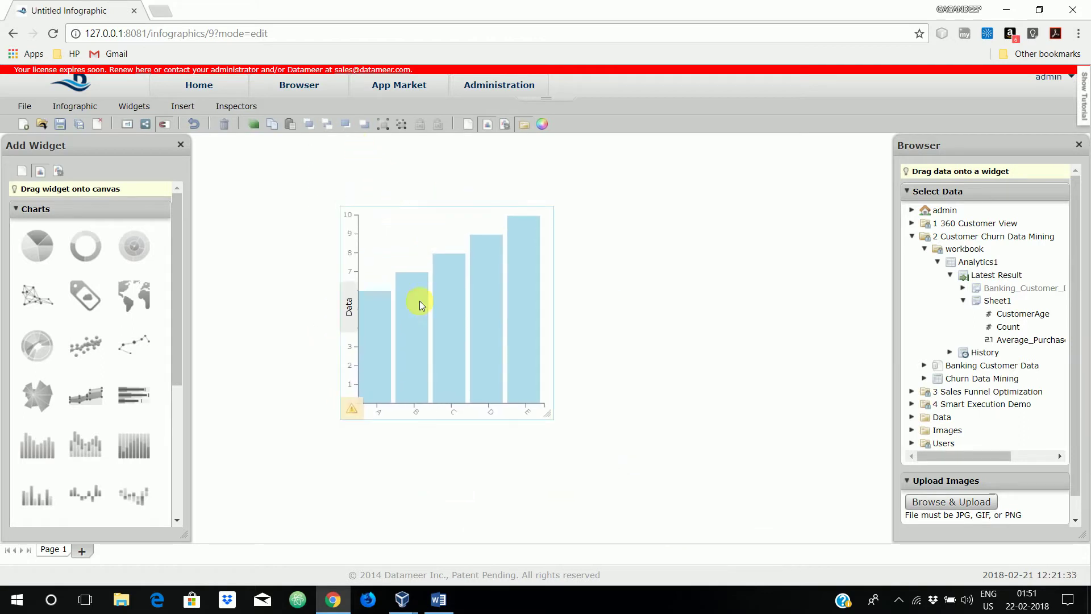
Assign Average_PurchaseMaxDollarAmount as the bar chart's label and data and CustomerAge as its category, and enlarge the chart
{"action": "left_click", "coordinate": [347, 306]}
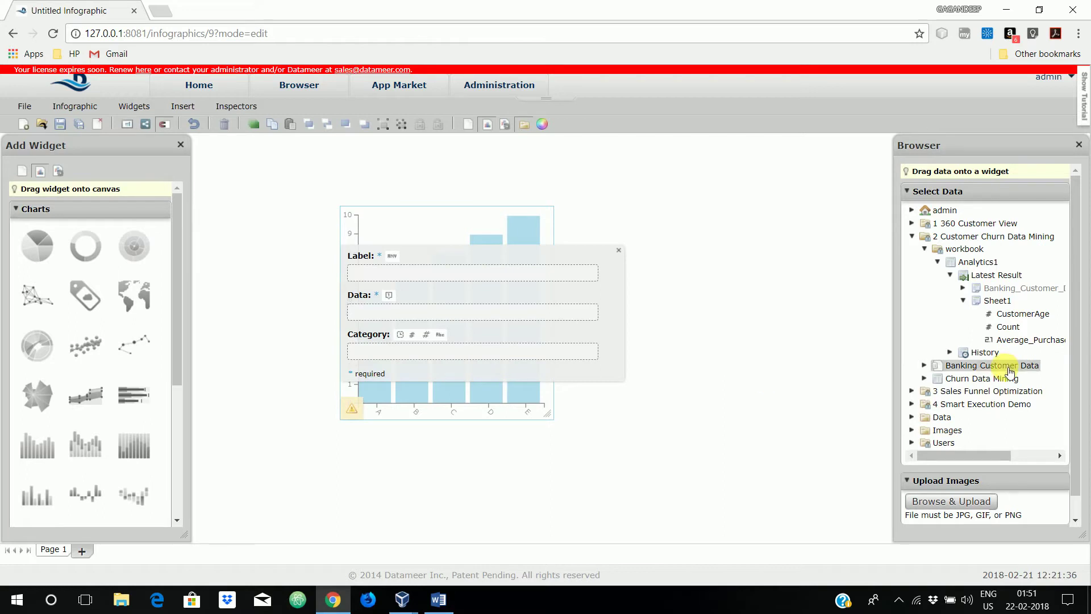
{"action": "left_click_drag", "start_coordinate": [1037, 314], "coordinate": [434, 361]}
{"action": "left_click_drag", "start_coordinate": [1017, 313], "coordinate": [408, 360]}
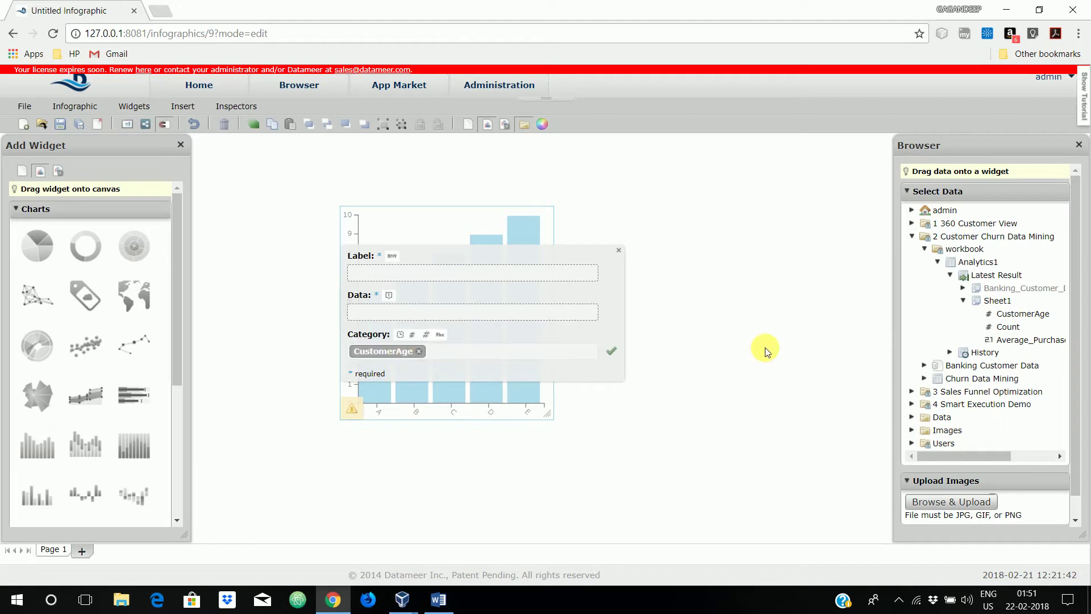
{"action": "left_click_drag", "start_coordinate": [1017, 341], "coordinate": [442, 322]}
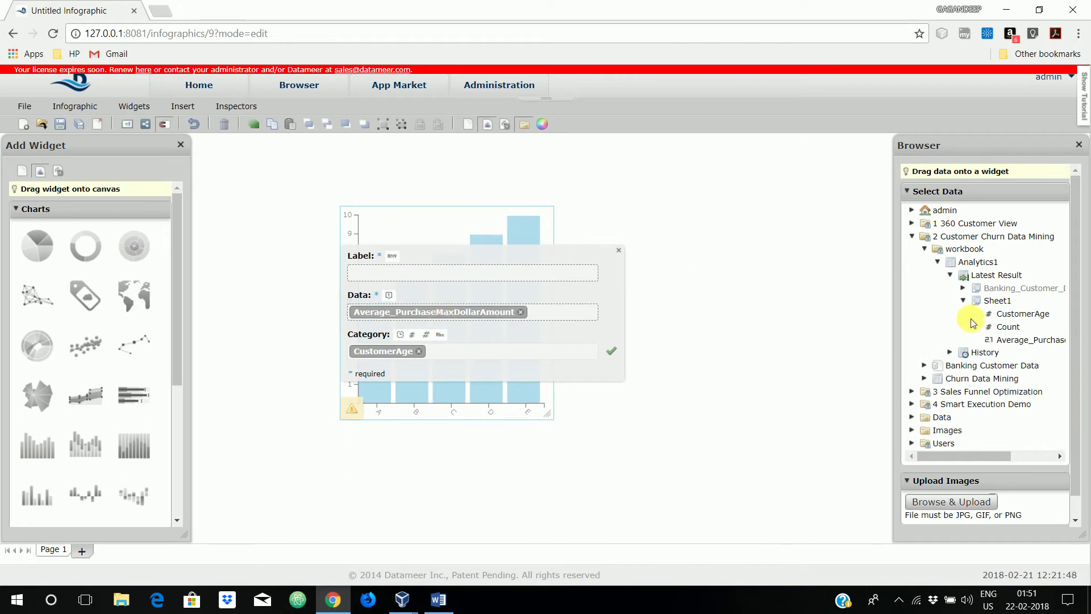
{"action": "left_click_drag", "start_coordinate": [1019, 344], "coordinate": [431, 289]}
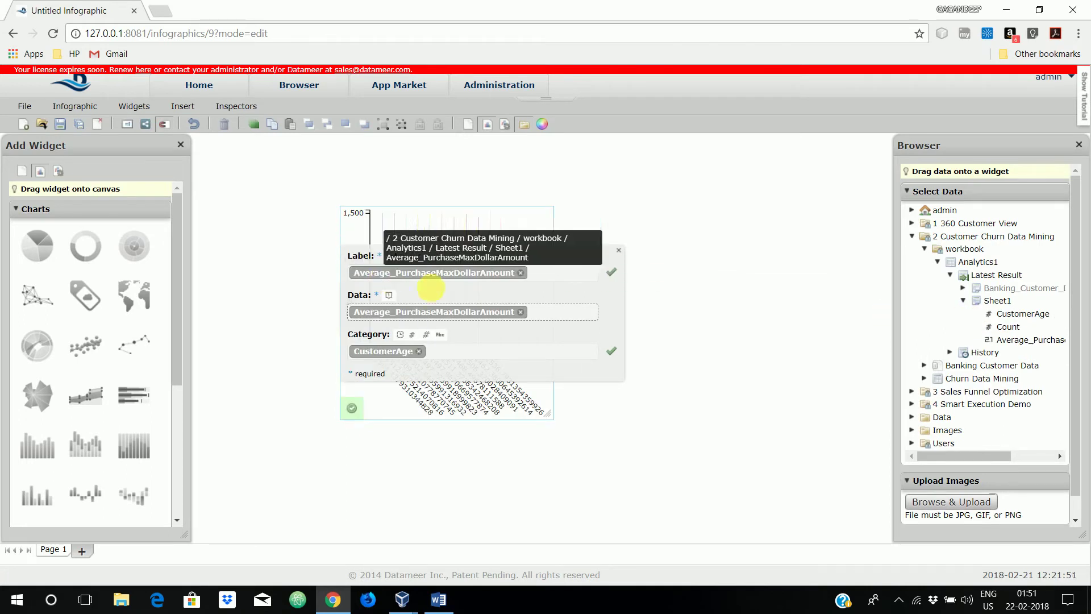
{"action": "left_click", "coordinate": [619, 252]}
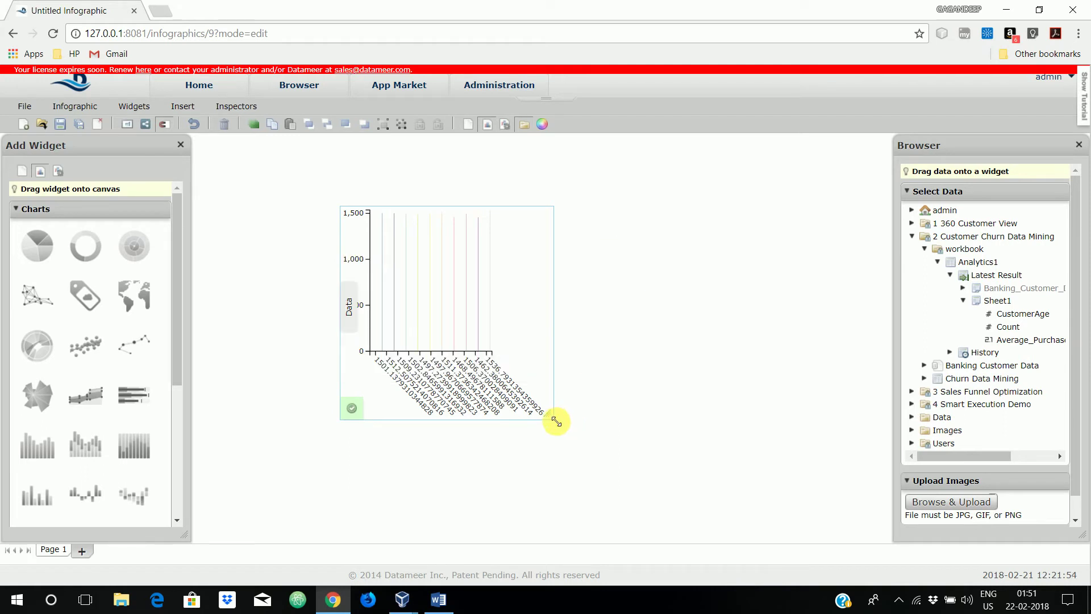
{"action": "left_click_drag", "start_coordinate": [657, 439], "coordinate": [792, 500]}
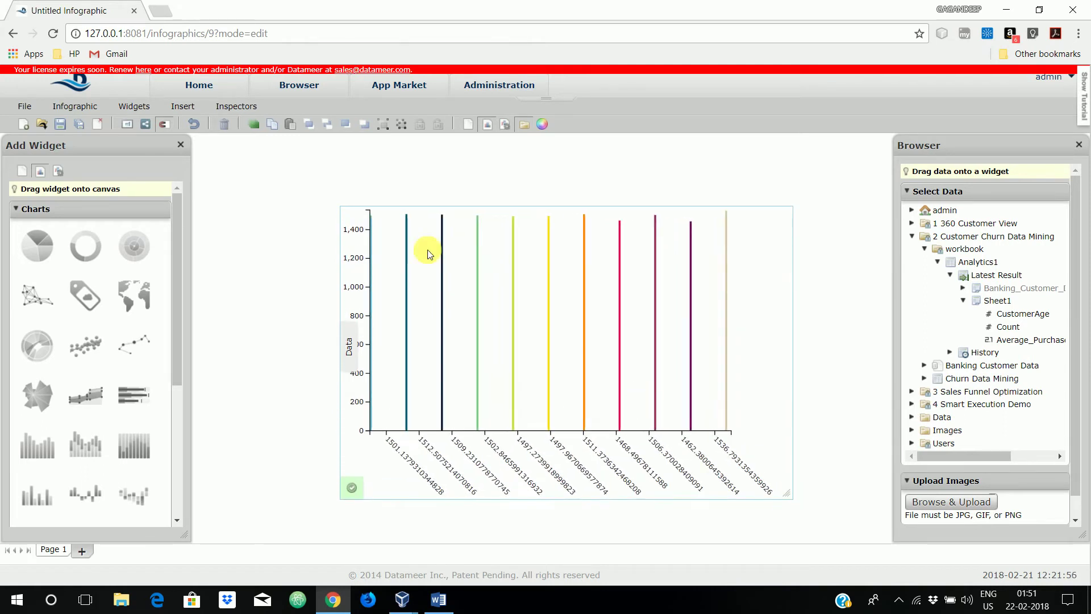
Enlarge the vertical bar chart on the canvas and check the purchase amount and CustomerAge of its individual bars
{"action": "left_click_drag", "start_coordinate": [341, 209], "coordinate": [253, 156]}
{"action": "mouse_move", "coordinate": [277, 220]}
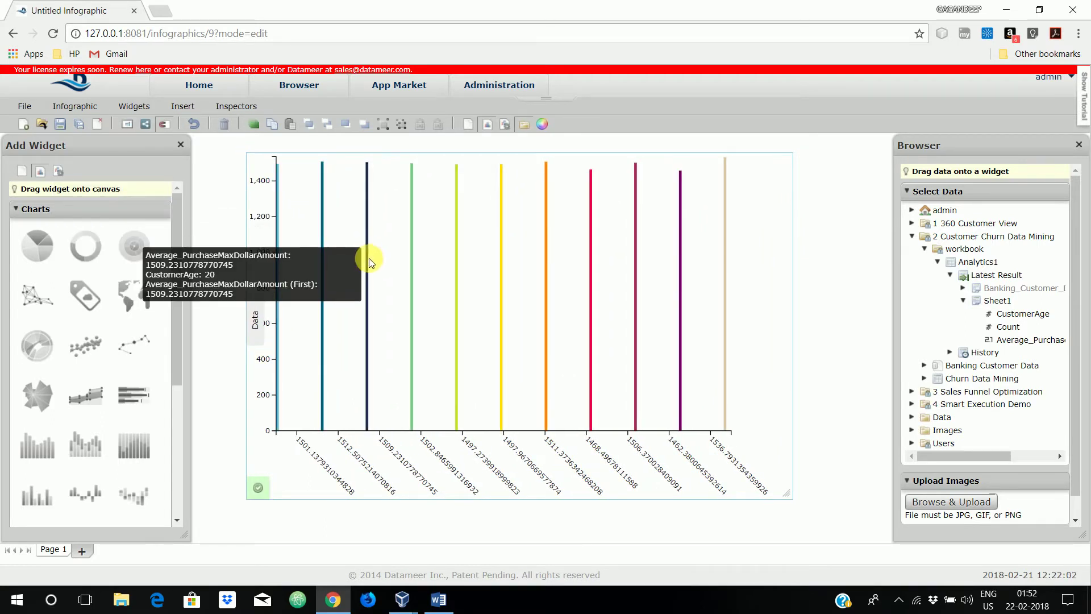
{"action": "mouse_move", "coordinate": [415, 265]}
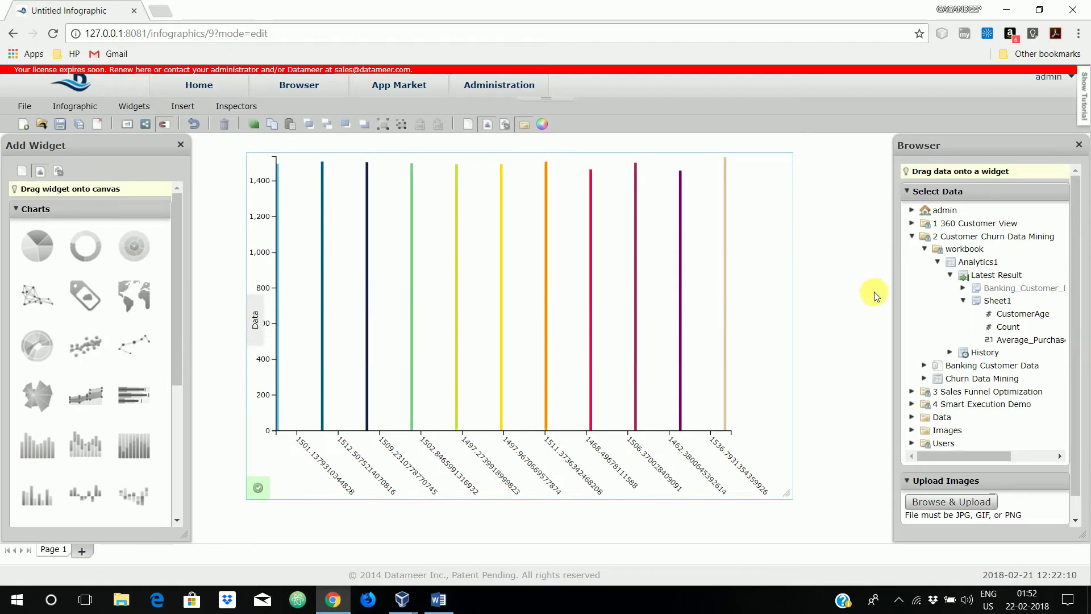
Save the infographic as Infographic in the 2 Customer Churn Data Mining/workbook folder and select the saved file in the file browser
{"action": "left_click", "coordinate": [26, 108]}
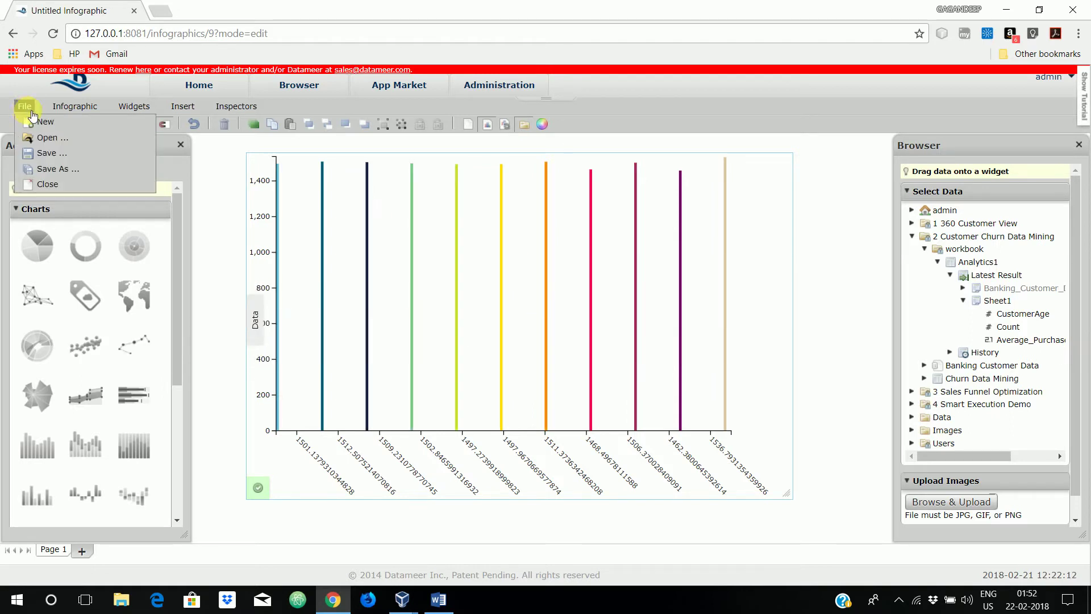
{"action": "left_click", "coordinate": [57, 158]}
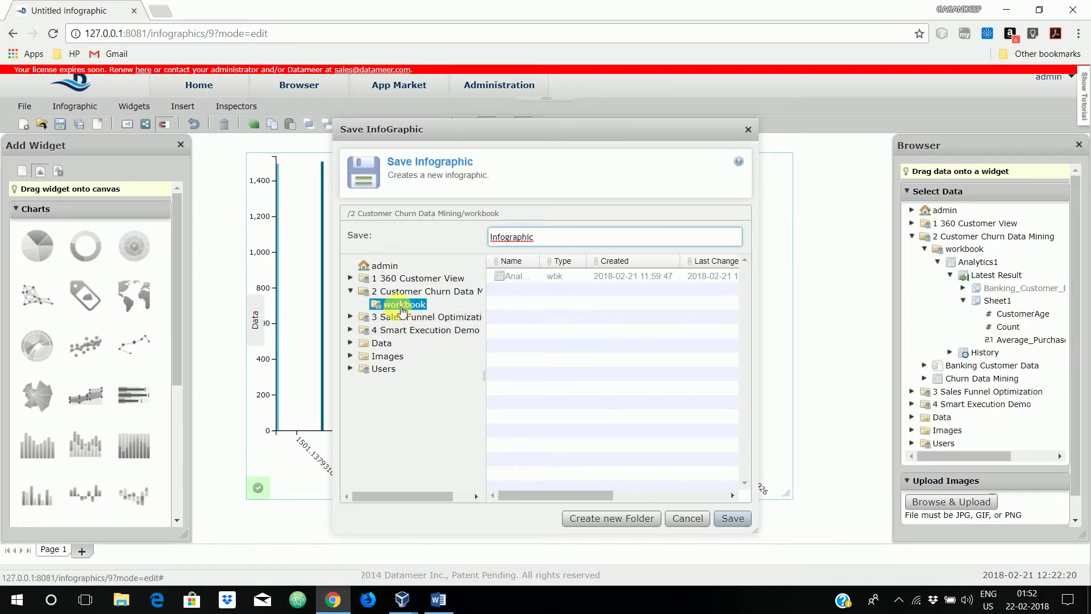
{"action": "left_click", "coordinate": [734, 520]}
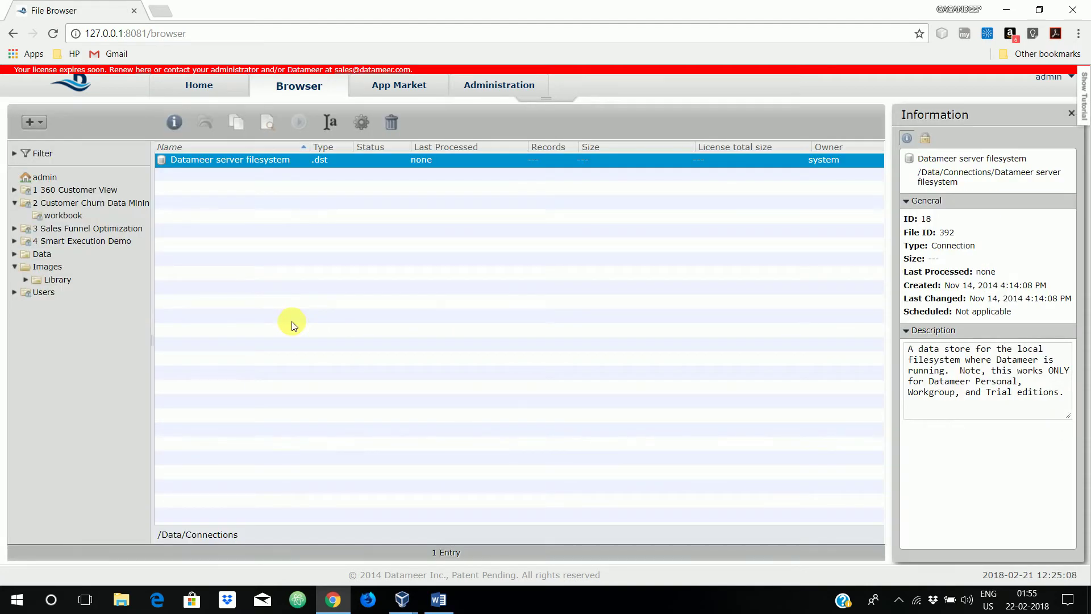
{"action": "left_click", "coordinate": [78, 220]}
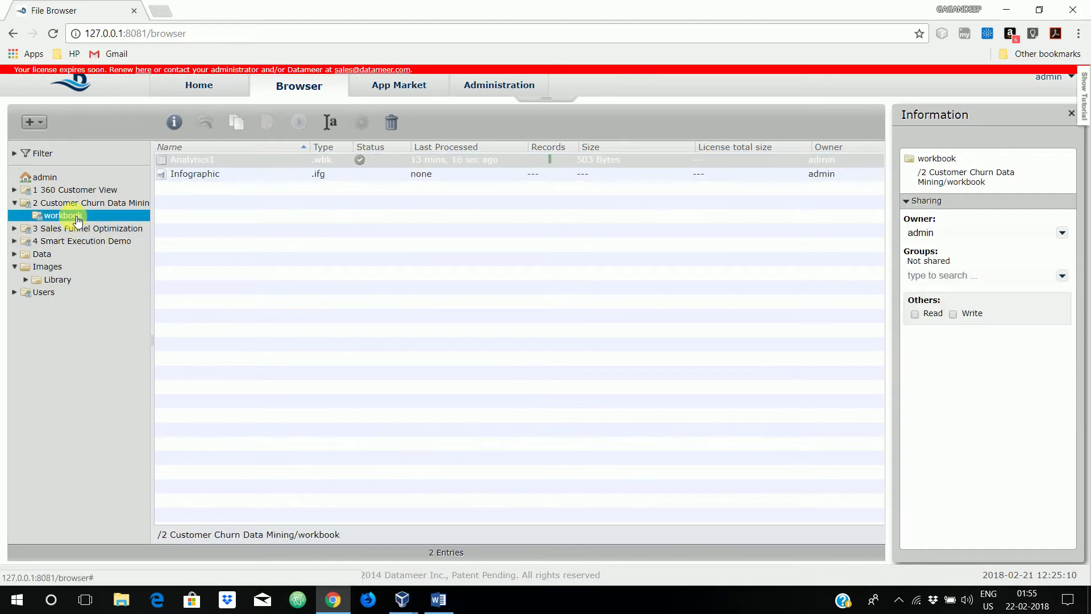
{"action": "left_click", "coordinate": [198, 178]}
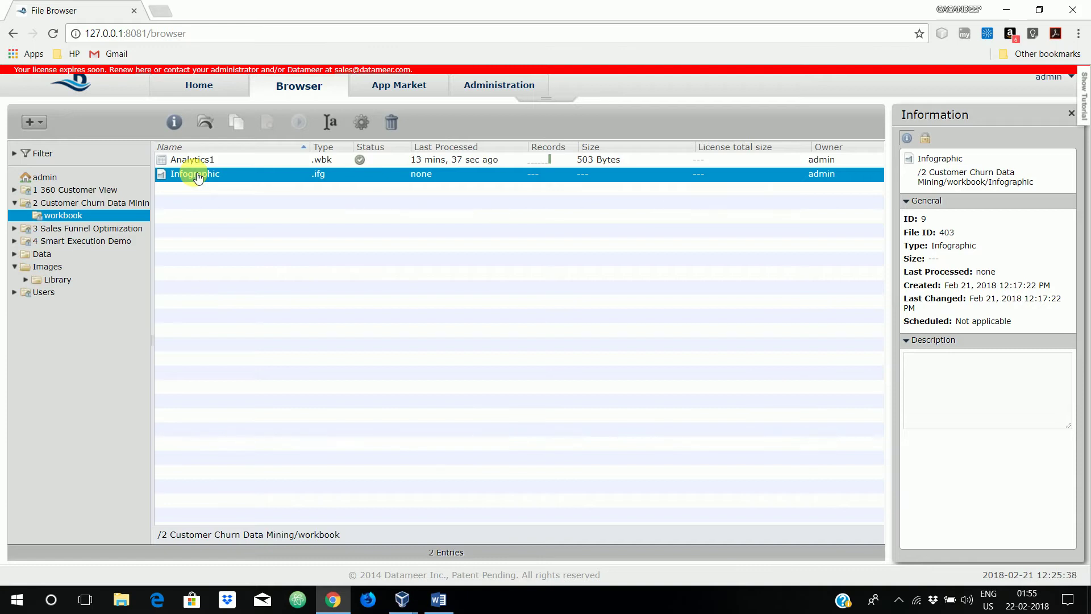
Start a new data connection of type Twitter Rest API and proceed to its connection details
{"action": "left_click", "coordinate": [46, 122]}
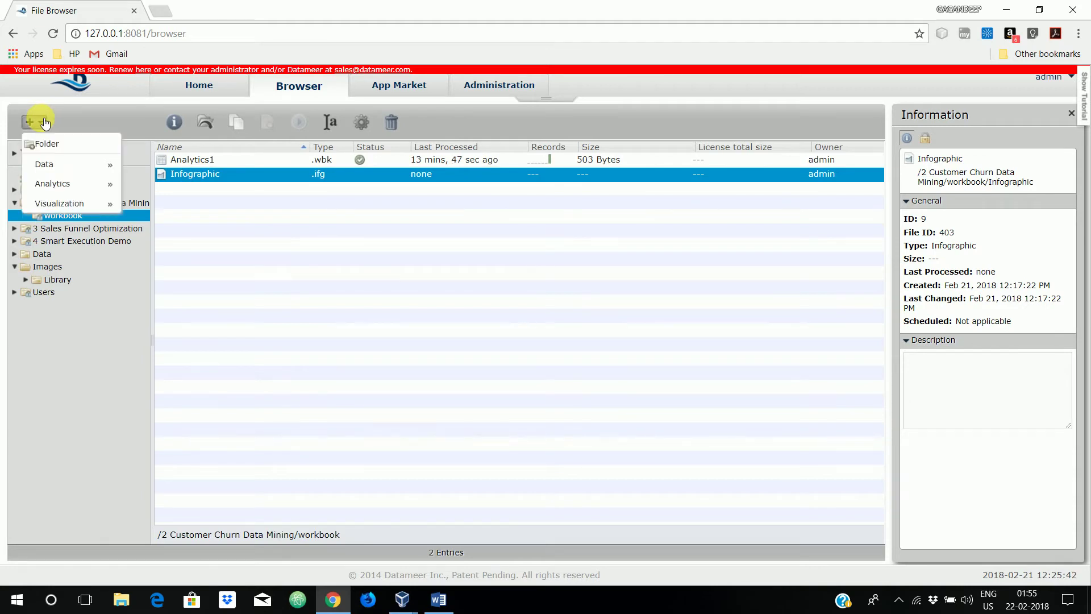
{"action": "mouse_move", "coordinate": [66, 161]}
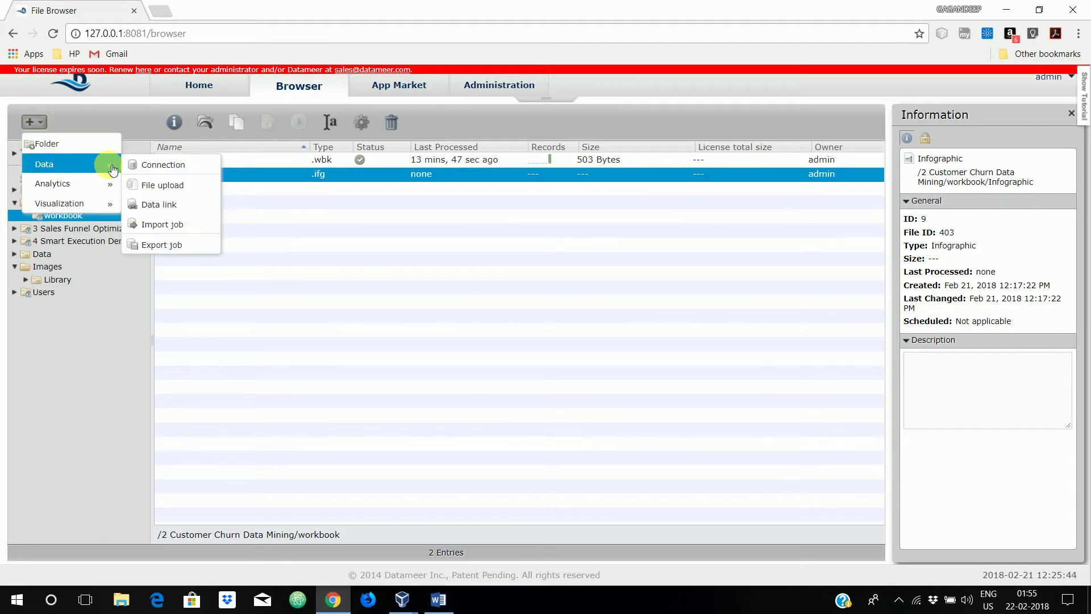
{"action": "left_click", "coordinate": [165, 165]}
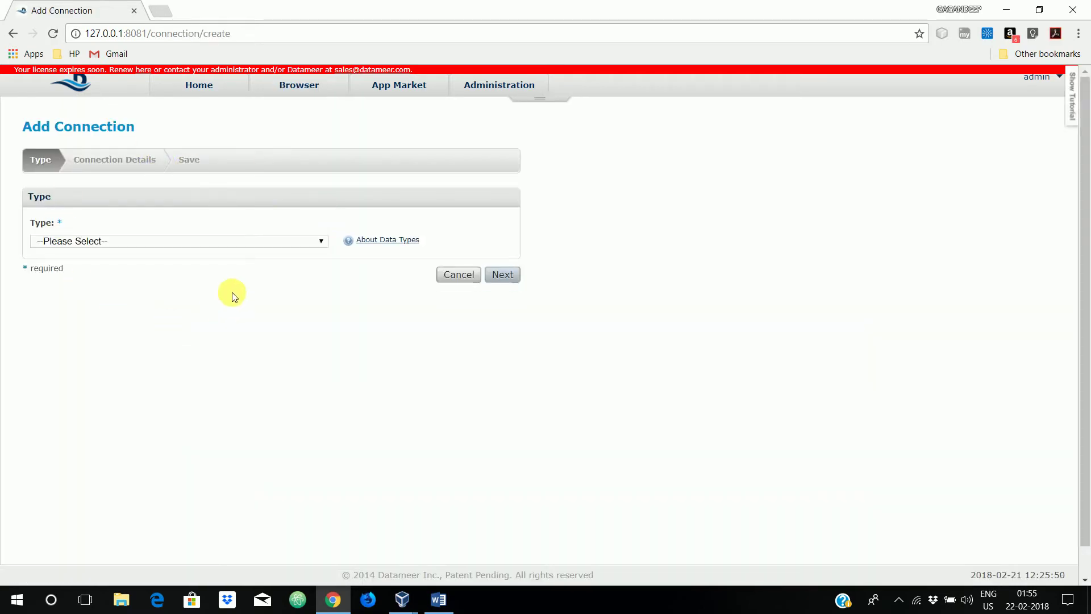
{"action": "left_click", "coordinate": [318, 241]}
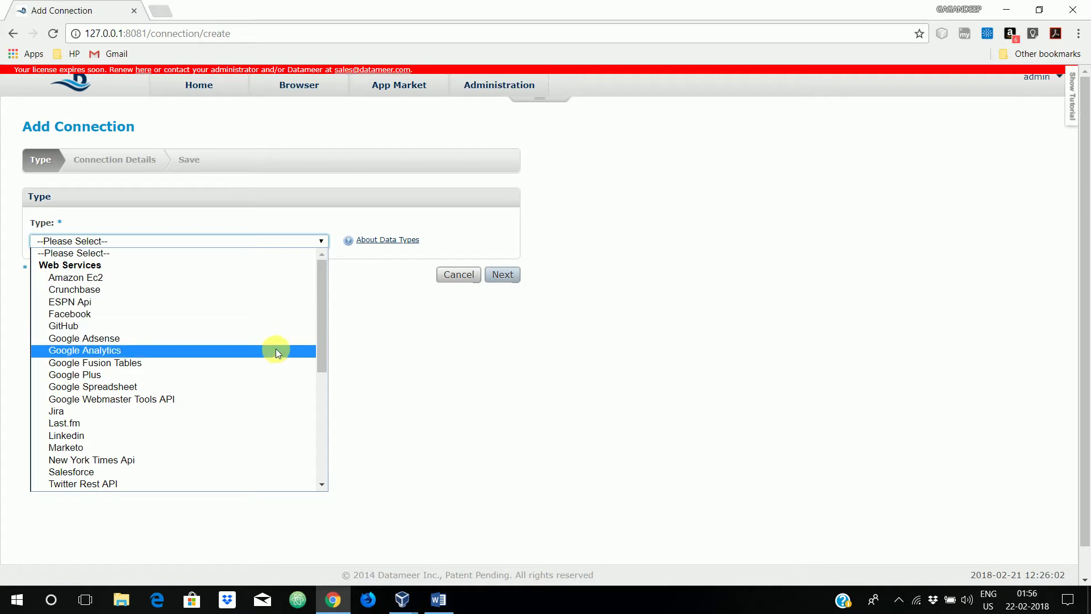
{"action": "scroll", "coordinate": [274, 392], "scroll_direction": "down", "scroll_amount": 3}
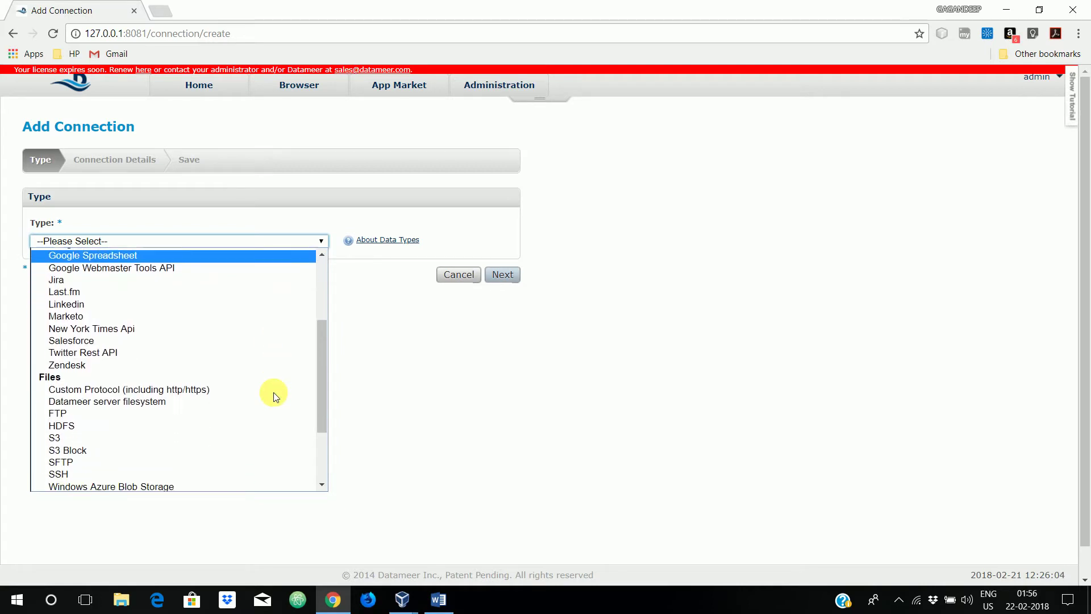
{"action": "left_click", "coordinate": [118, 352]}
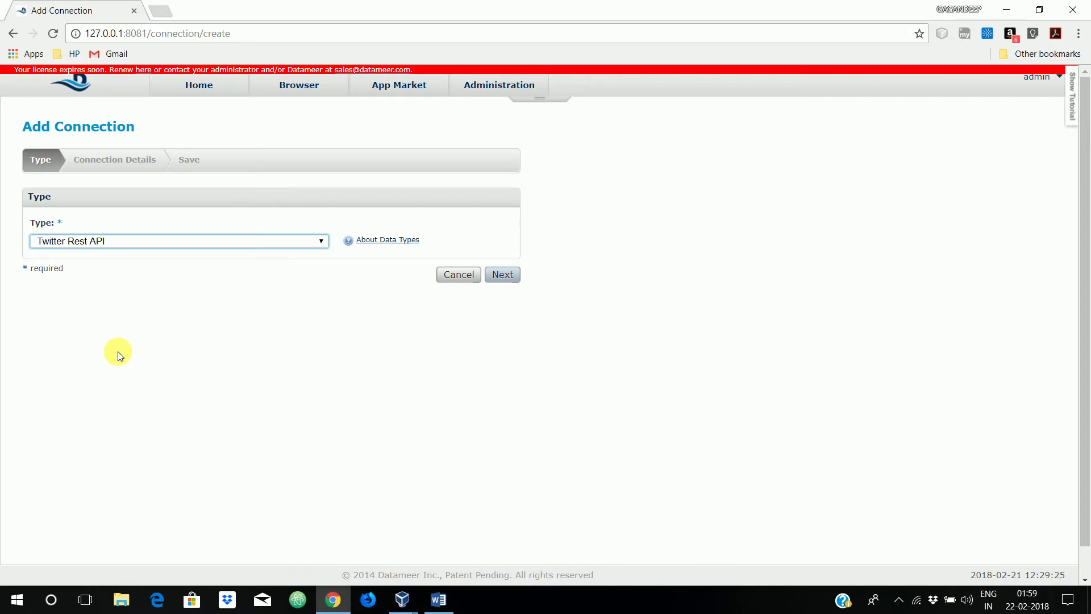
{"action": "left_click", "coordinate": [515, 276]}
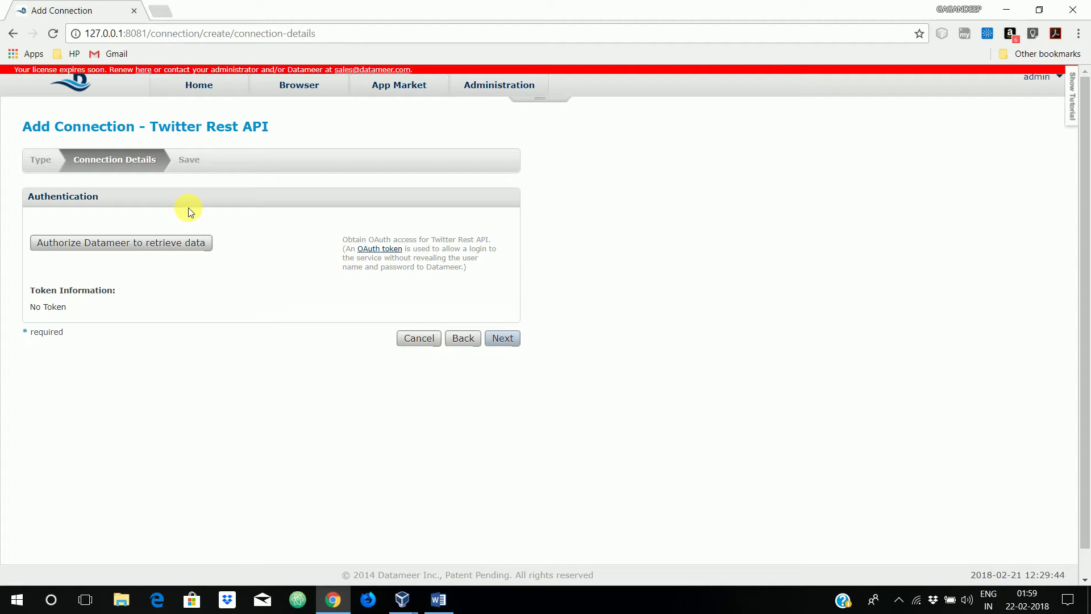
Authorize Datameer to retrieve data from the Twitter account and check the token information
{"action": "left_click", "coordinate": [206, 248]}
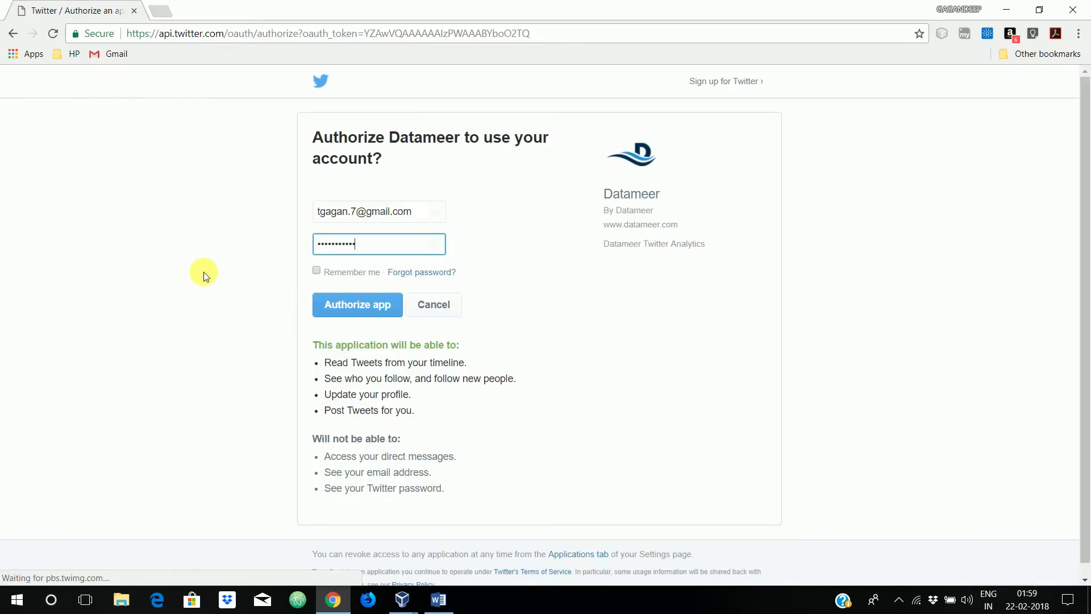
{"action": "key", "text": "Return"}
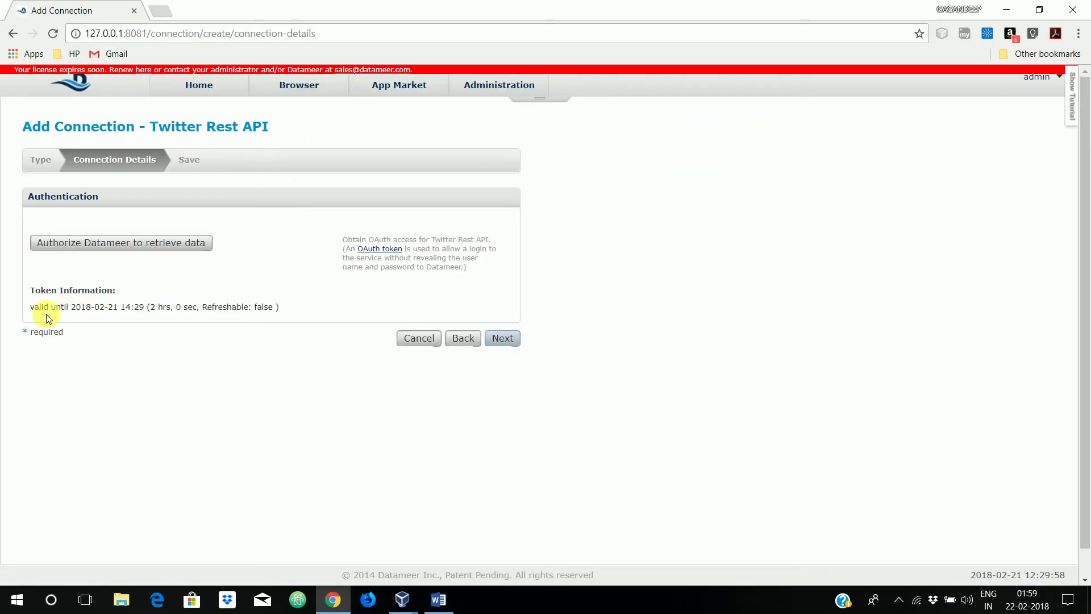
{"action": "left_click_drag", "start_coordinate": [28, 305], "coordinate": [285, 312]}
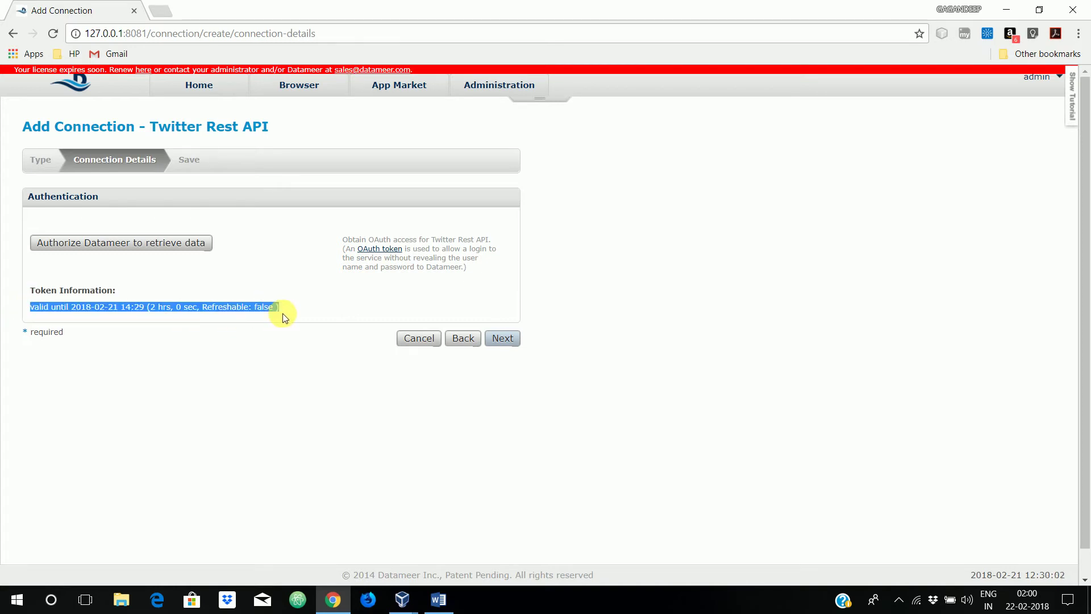
{"action": "left_click", "coordinate": [160, 322]}
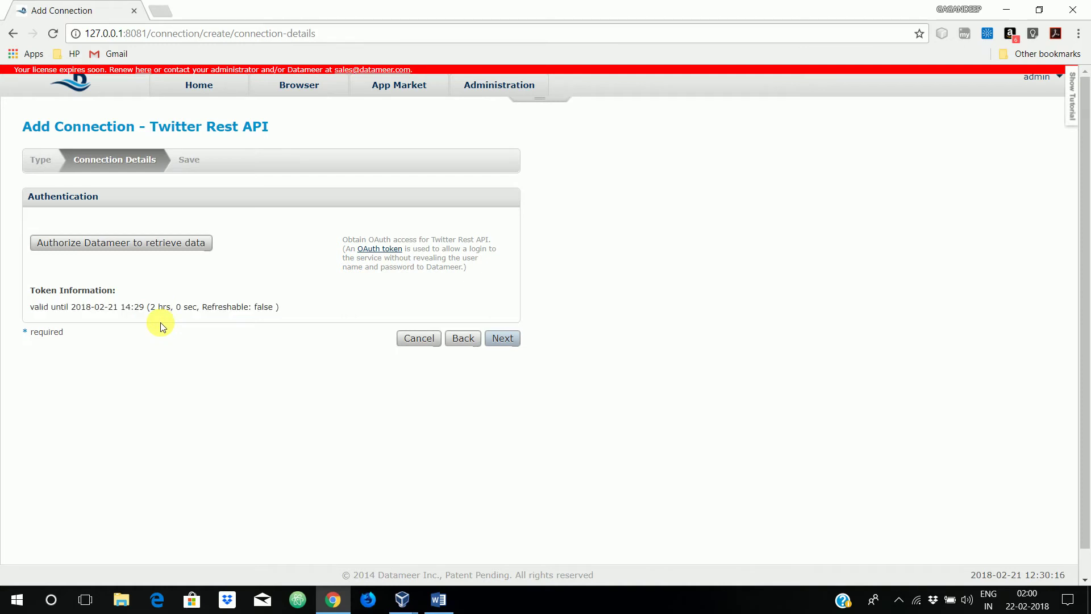
Give the connection the description "twitter api" and save it as twitter in the Data/Connections folder
{"action": "left_click", "coordinate": [515, 343]}
{"action": "left_click", "coordinate": [179, 277]}
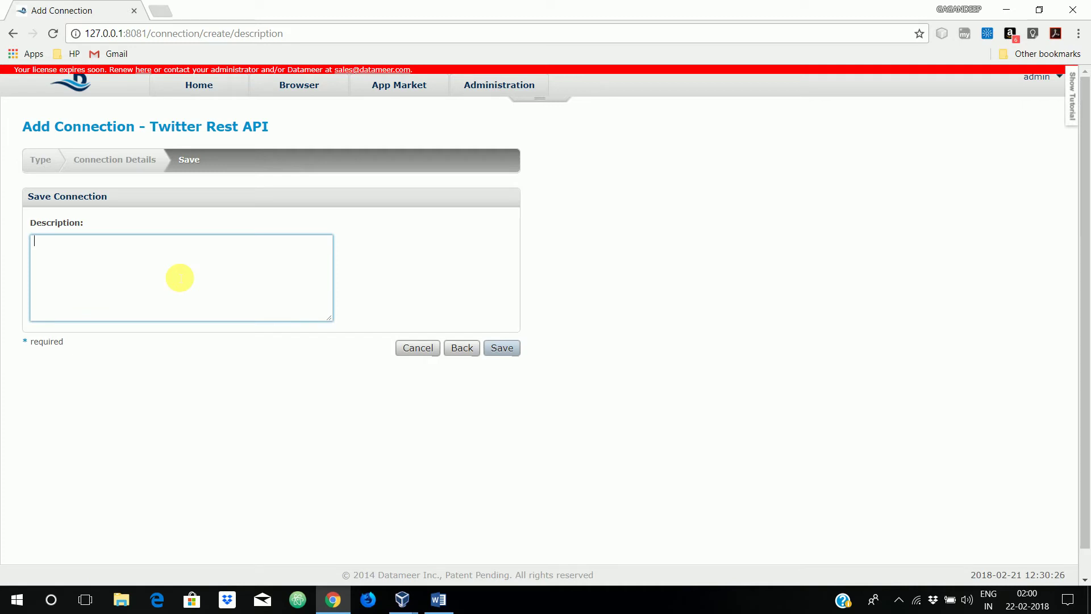
{"action": "type", "text": "twitter api"}
{"action": "left_click", "coordinate": [514, 351]}
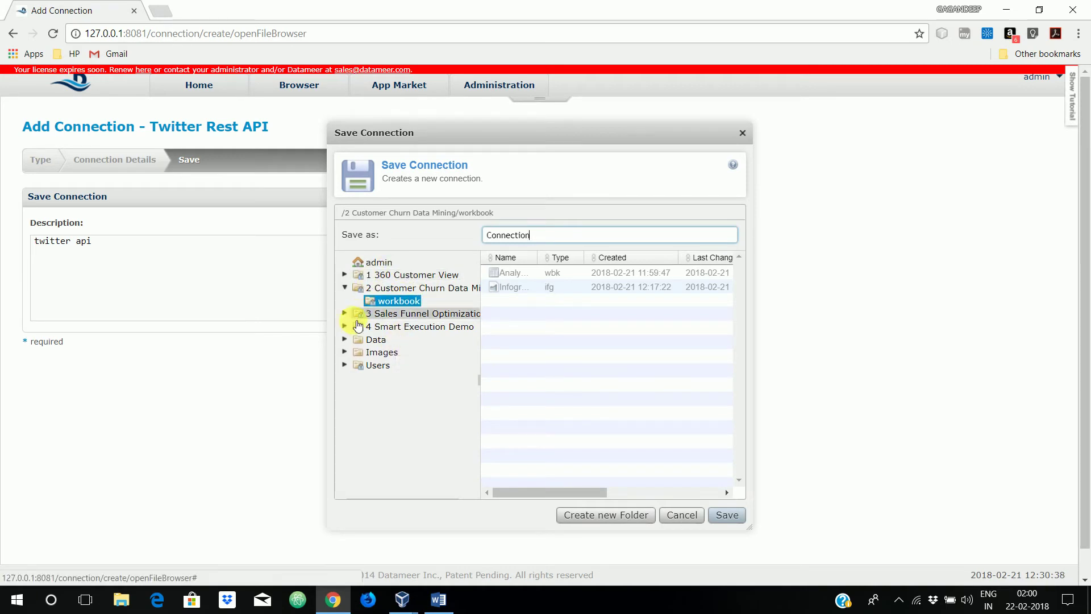
{"action": "left_click", "coordinate": [344, 340]}
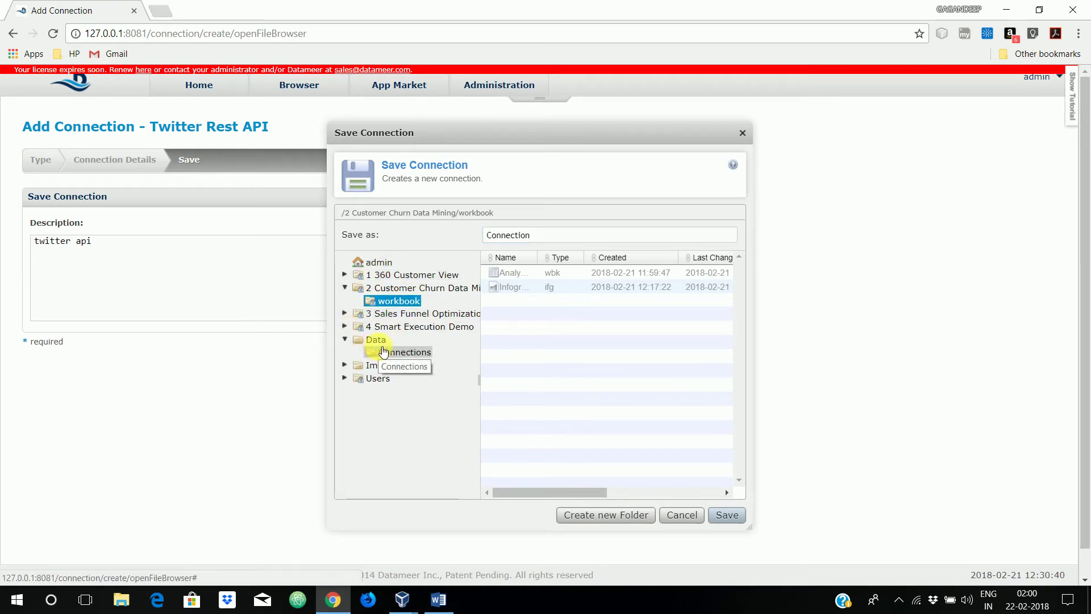
{"action": "left_click", "coordinate": [380, 350]}
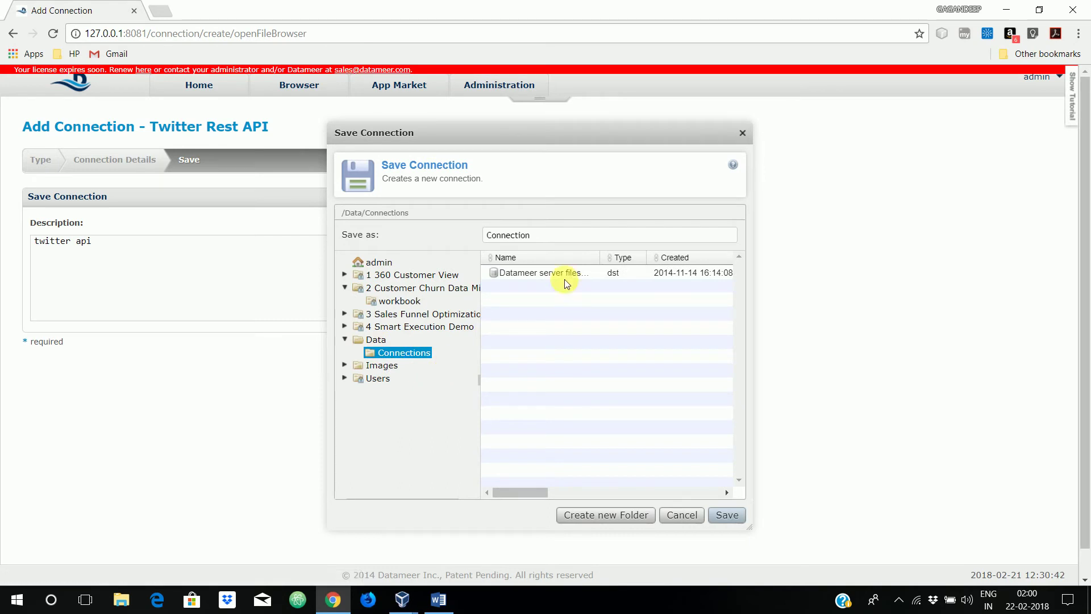
{"action": "left_click", "coordinate": [536, 240]}
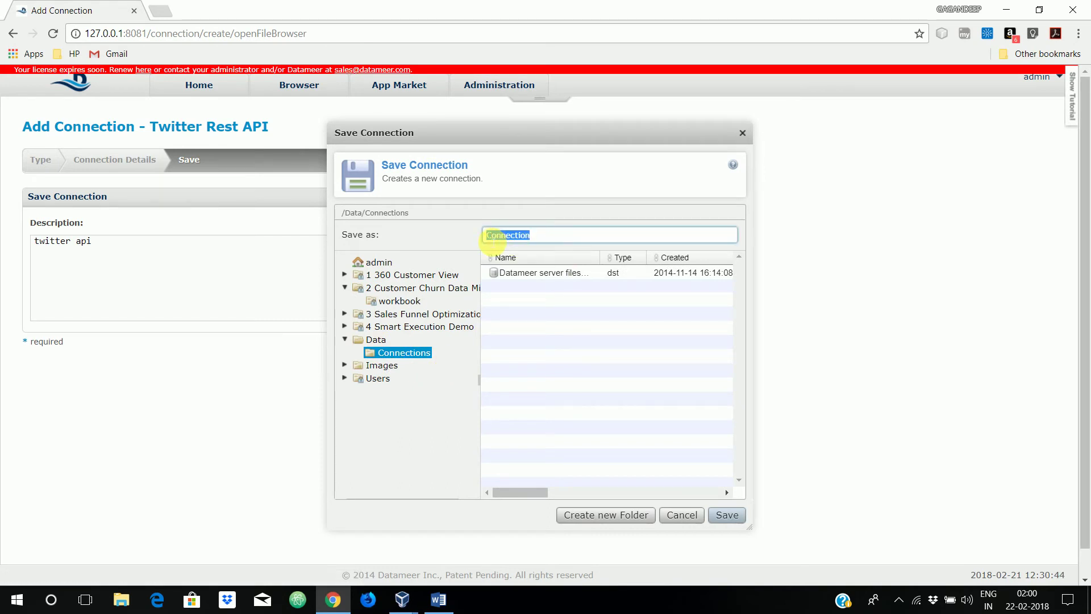
{"action": "type", "text": "twitter"}
{"action": "left_click", "coordinate": [732, 516]}
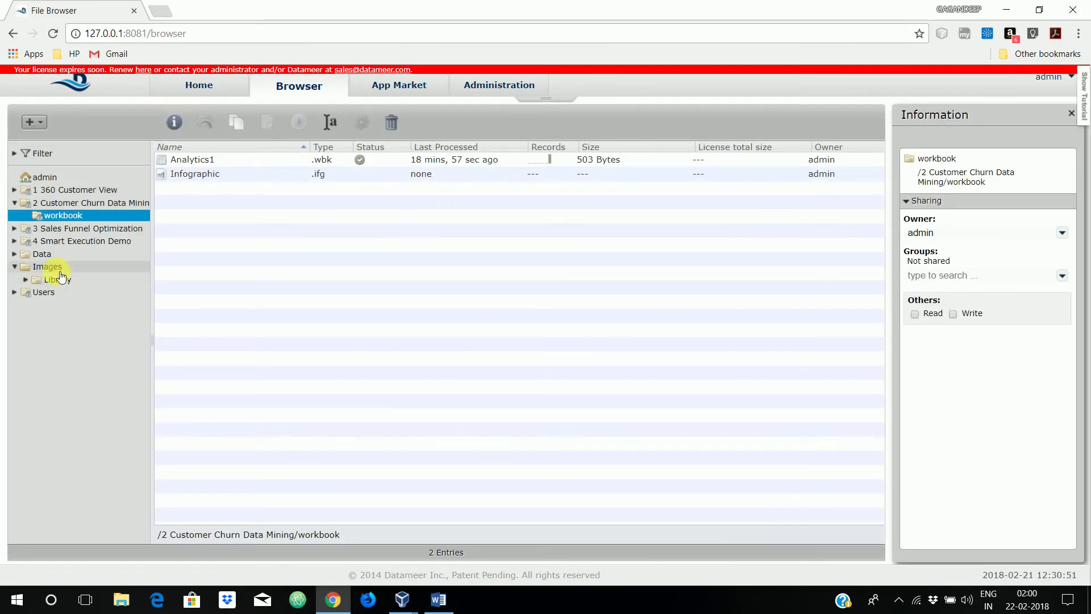
Review the configuration details of the twitter connection in Data/Connections and return to the file browser
{"action": "left_click", "coordinate": [15, 254]}
{"action": "left_click", "coordinate": [55, 266]}
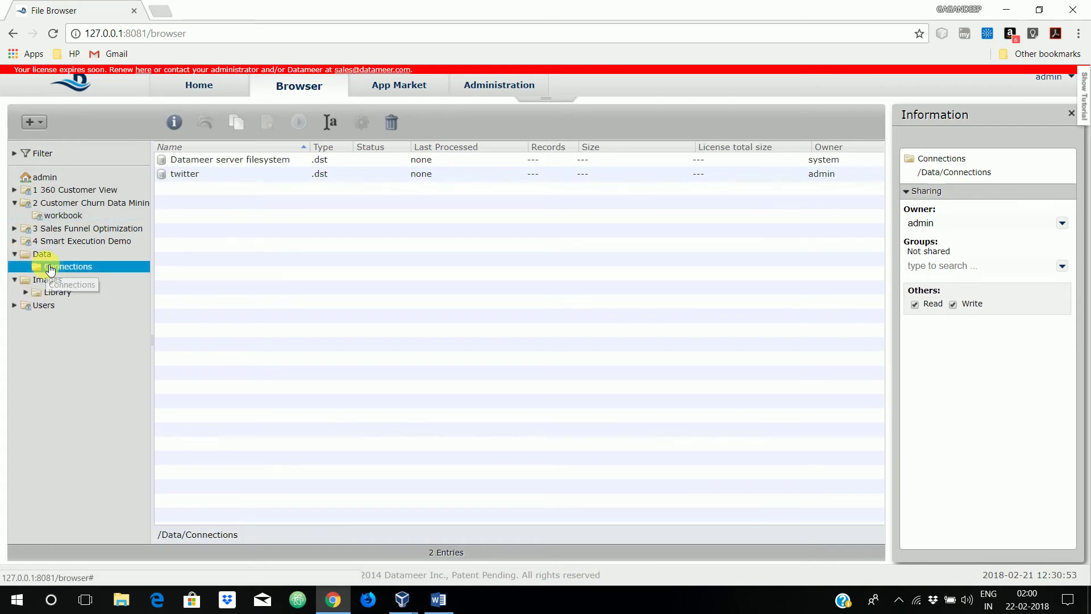
{"action": "double_click", "coordinate": [184, 173]}
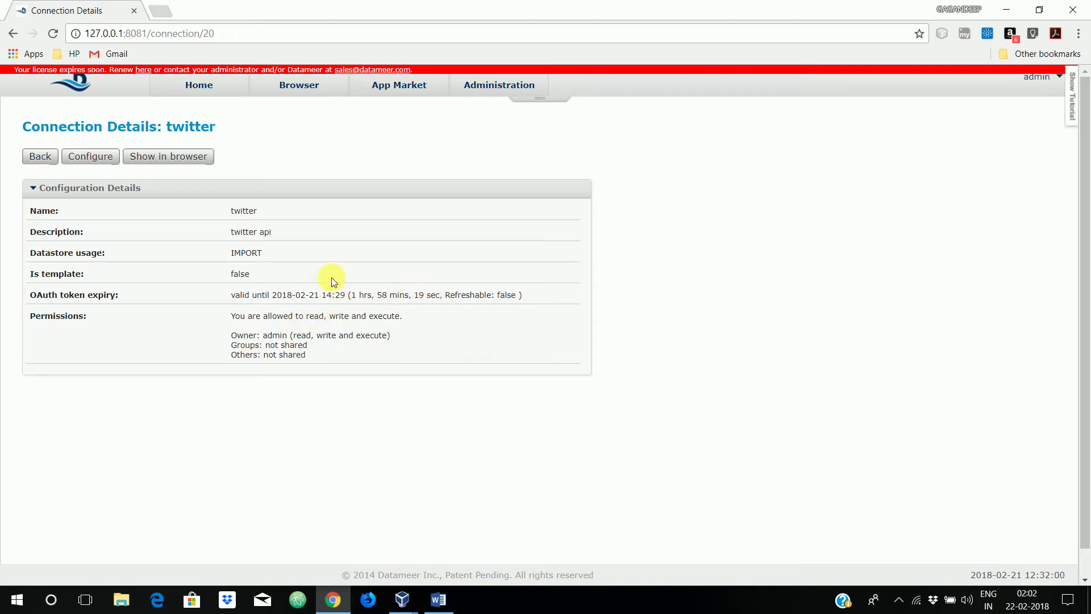
{"action": "left_click", "coordinate": [181, 165]}
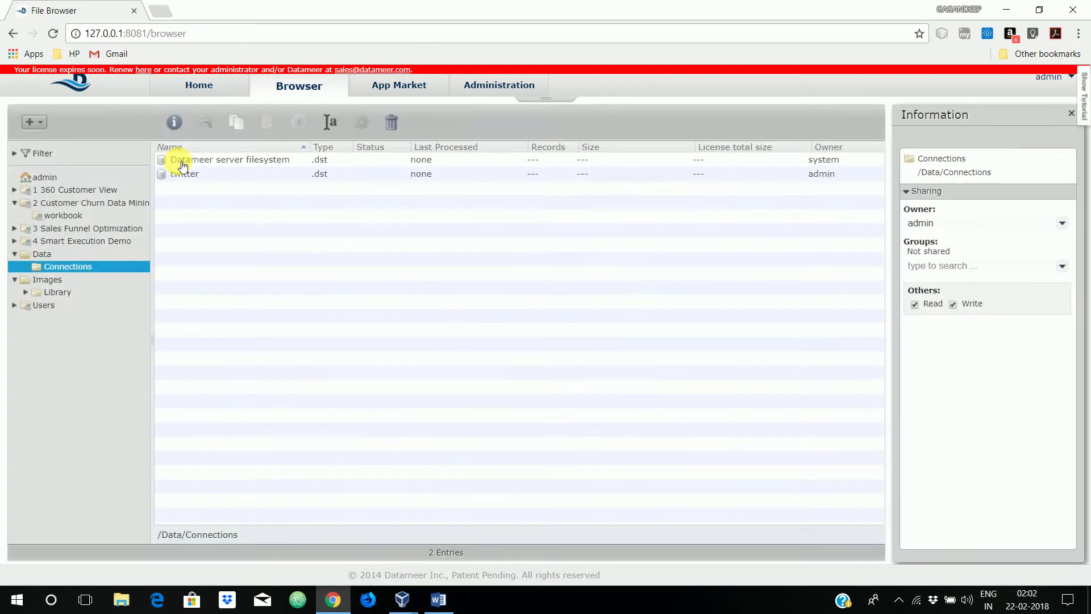
Start a new data link based on the twitter connection in Data/Connections and open its Twitter Rest API call for editing
{"action": "left_click", "coordinate": [41, 122]}
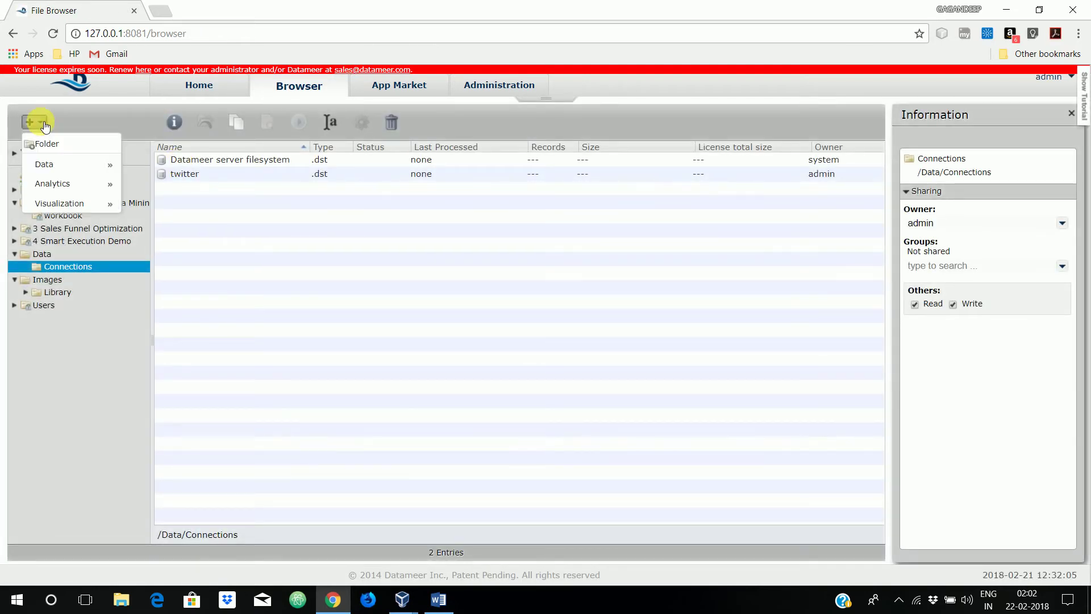
{"action": "mouse_move", "coordinate": [70, 164]}
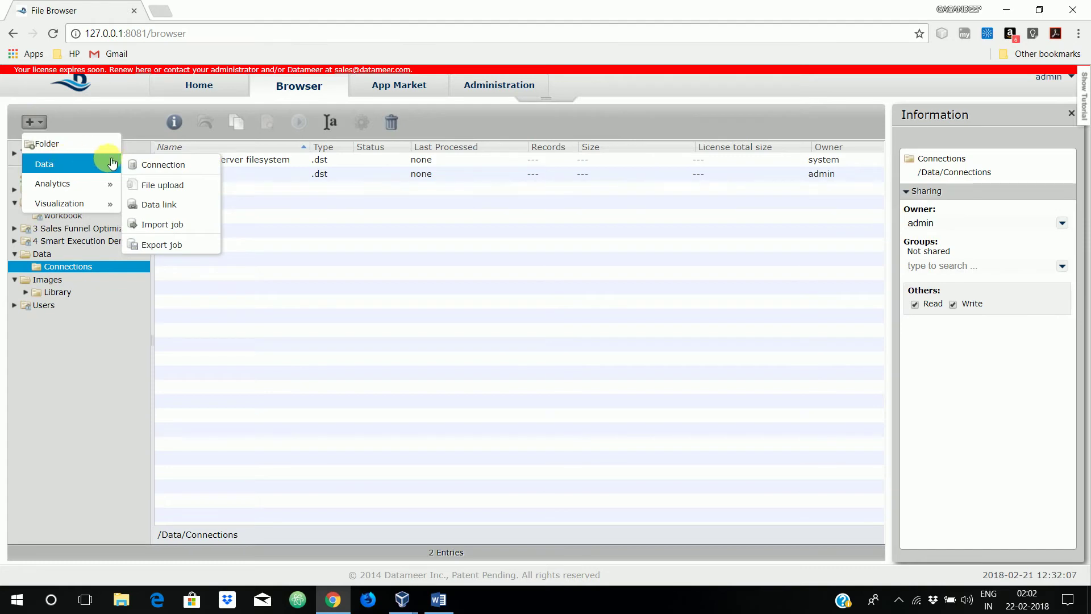
{"action": "left_click", "coordinate": [158, 206]}
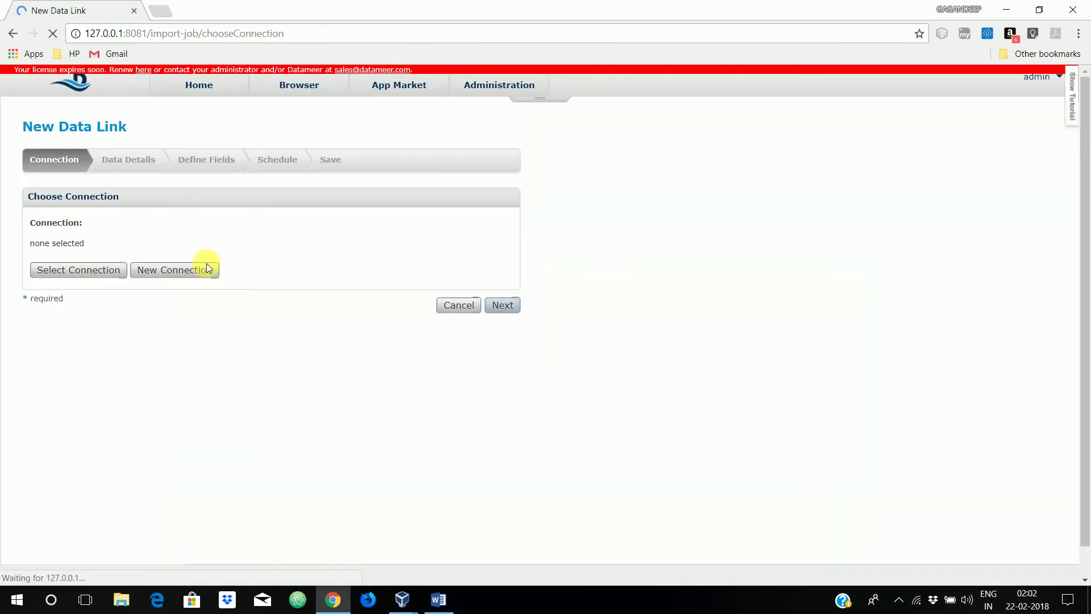
{"action": "left_click", "coordinate": [101, 278]}
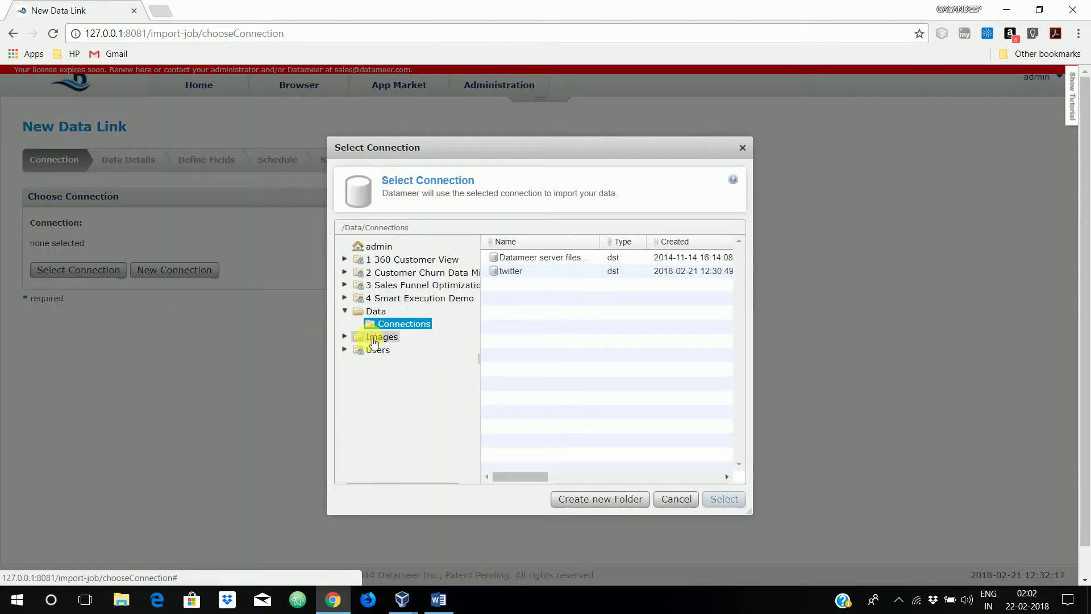
{"action": "left_click", "coordinate": [344, 310]}
{"action": "left_click", "coordinate": [396, 323]}
{"action": "left_click", "coordinate": [507, 272]}
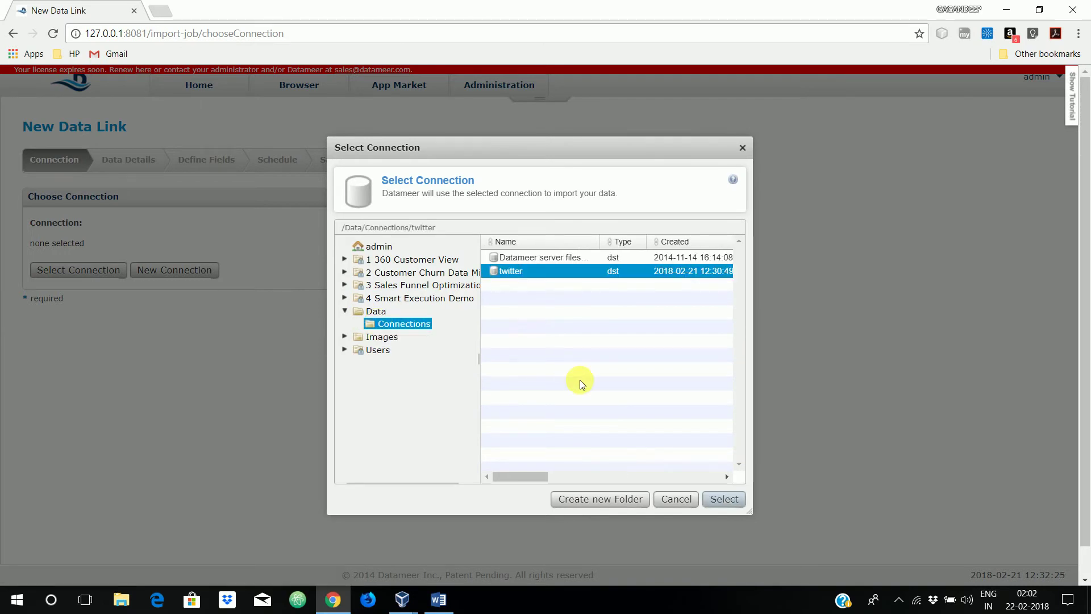
{"action": "left_click", "coordinate": [725, 499]}
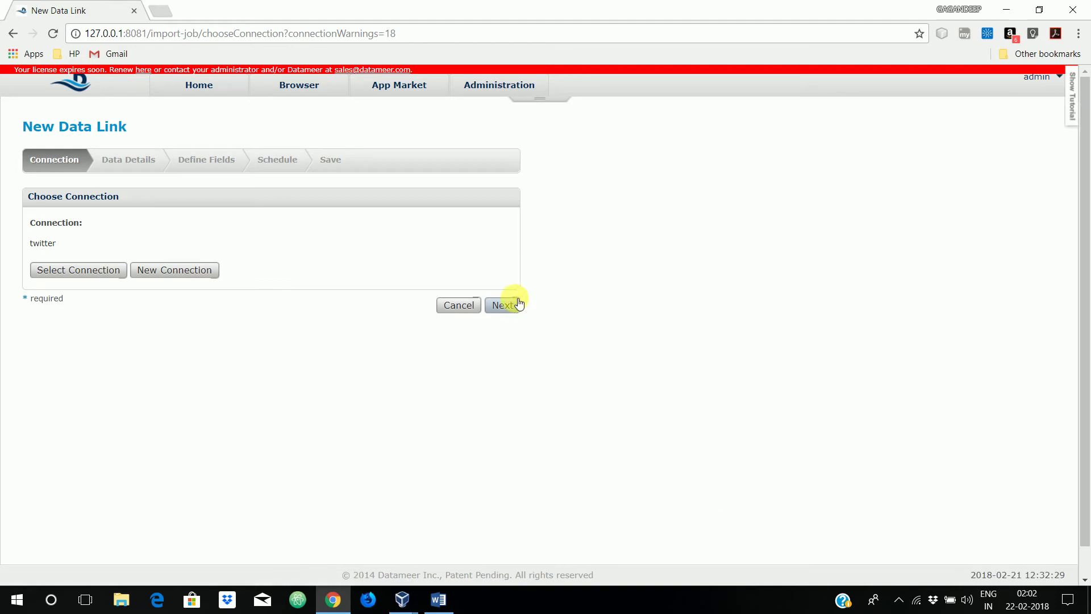
{"action": "left_click", "coordinate": [513, 306]}
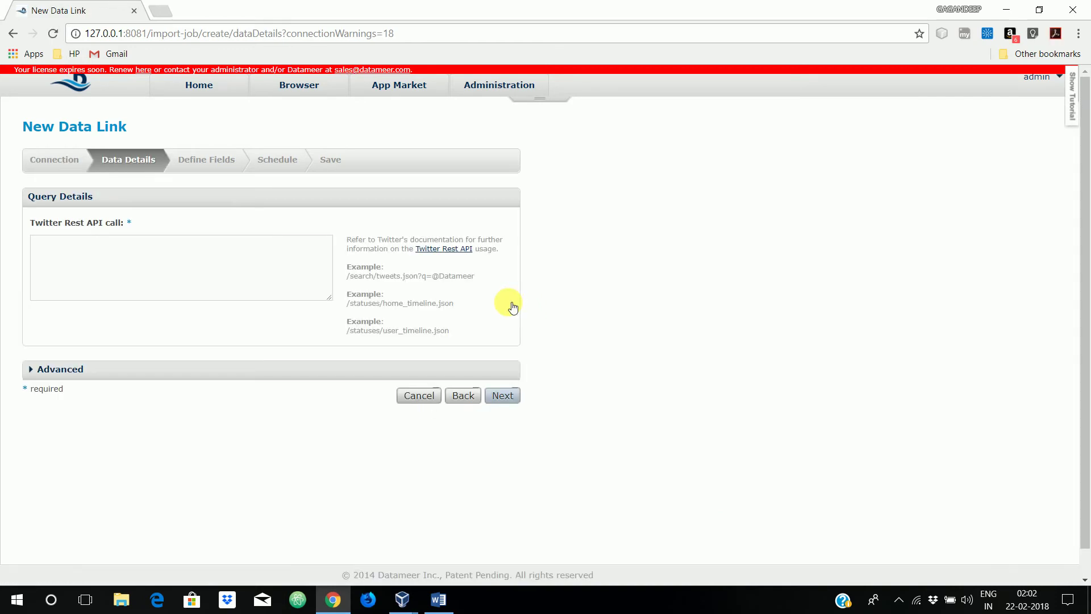
{"action": "left_click", "coordinate": [137, 271]}
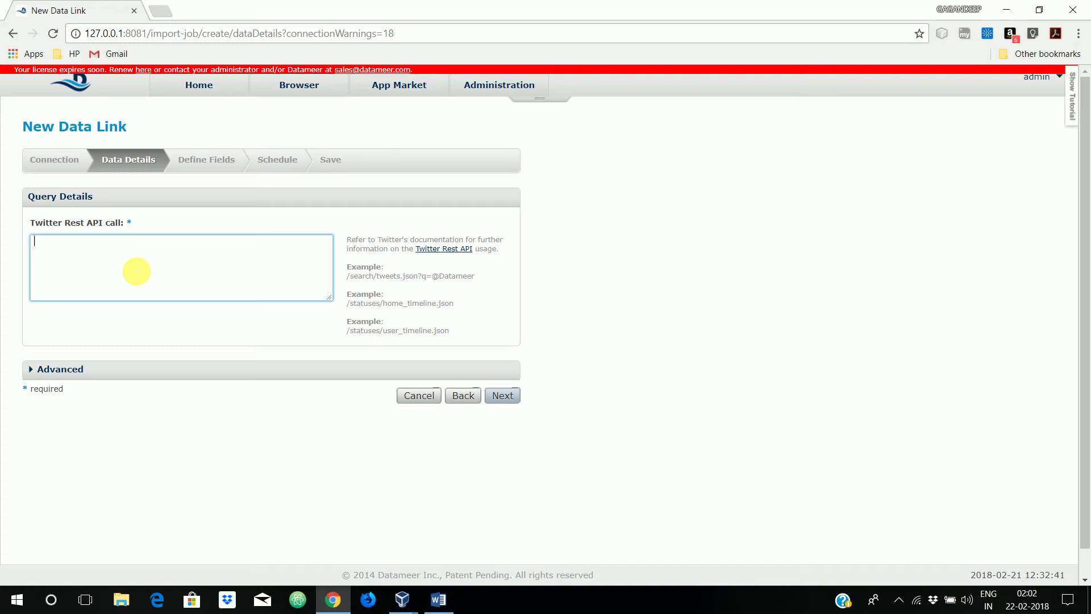
Set the Twitter Rest API call to /search/tweets.json?q="ind vs rsa" and proceed to the field definitions
{"action": "type", "text": "/serch"}
{"action": "key", "text": "BackSpace"}
{"action": "key", "text": "BackSpace"}
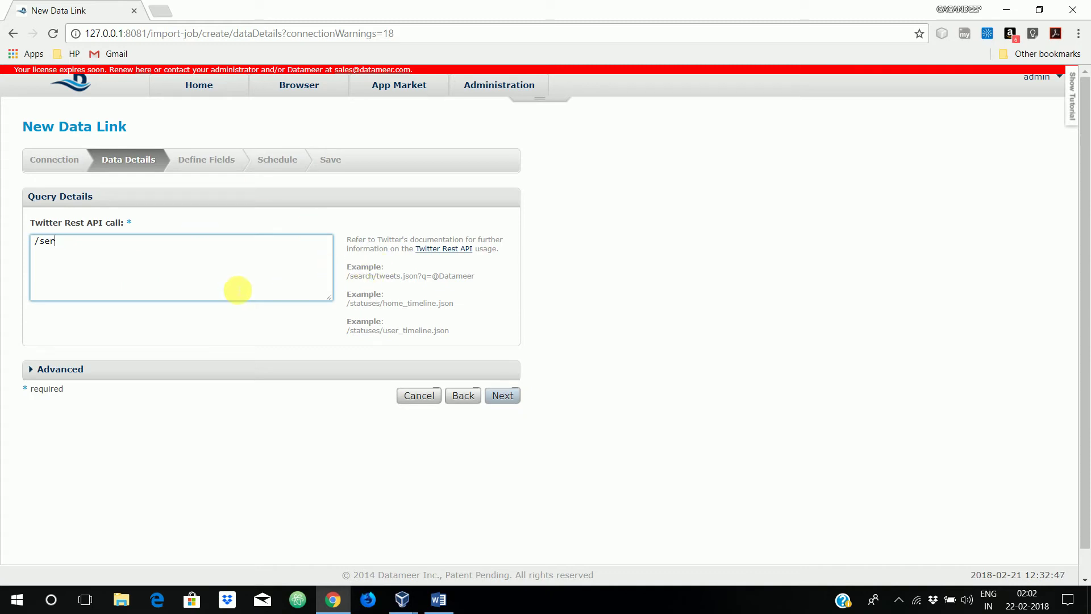
{"action": "key", "text": "BackSpace"}
{"action": "type", "text": "a"}
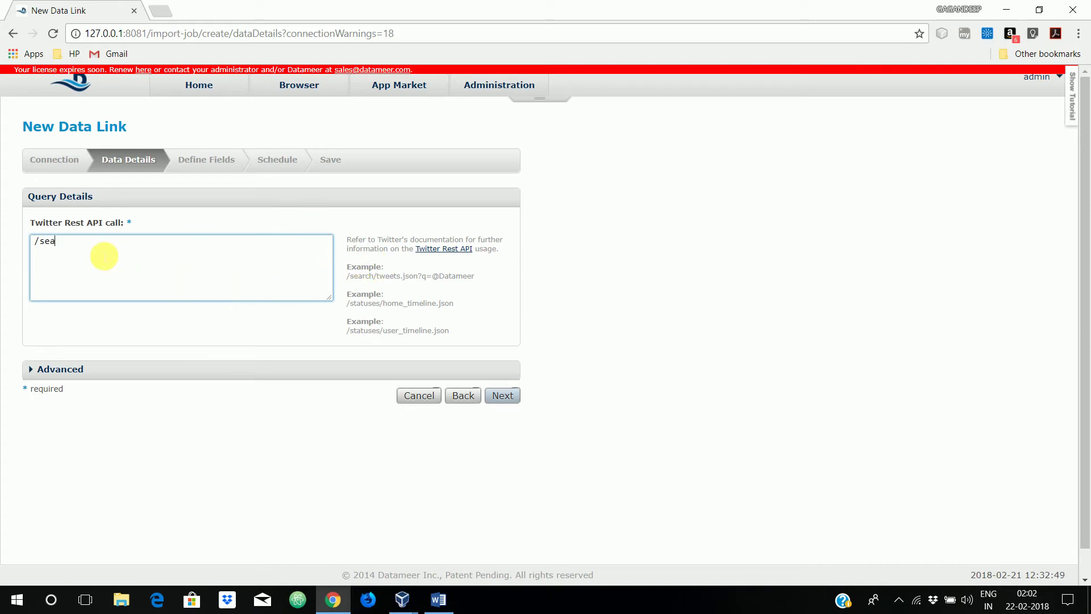
{"action": "type", "text": "rch/tweets.json?q=\"\""}
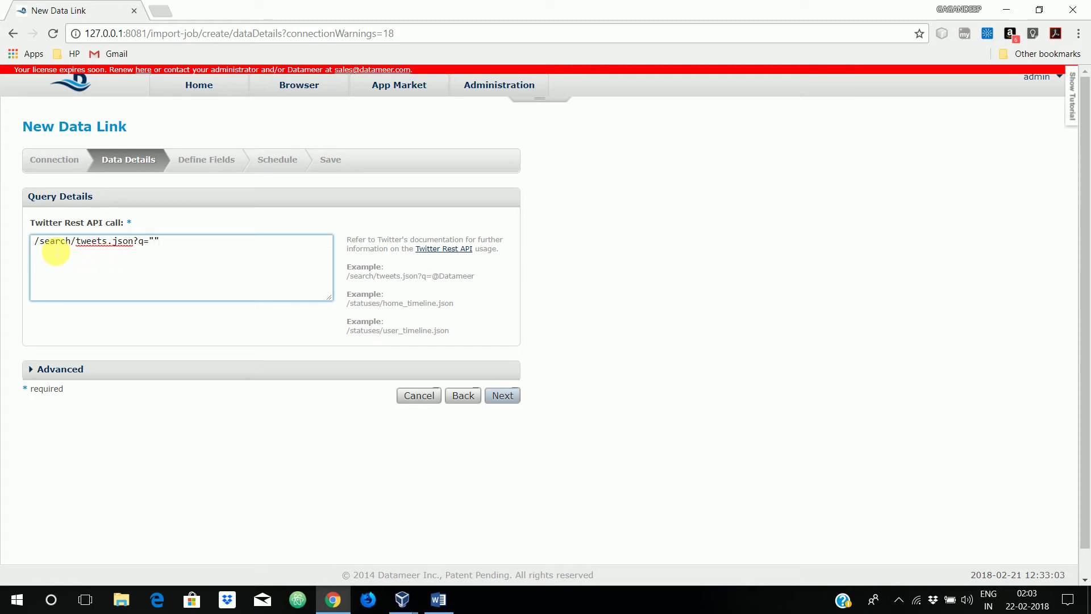
{"action": "left_click_drag", "start_coordinate": [36, 242], "coordinate": [127, 230]}
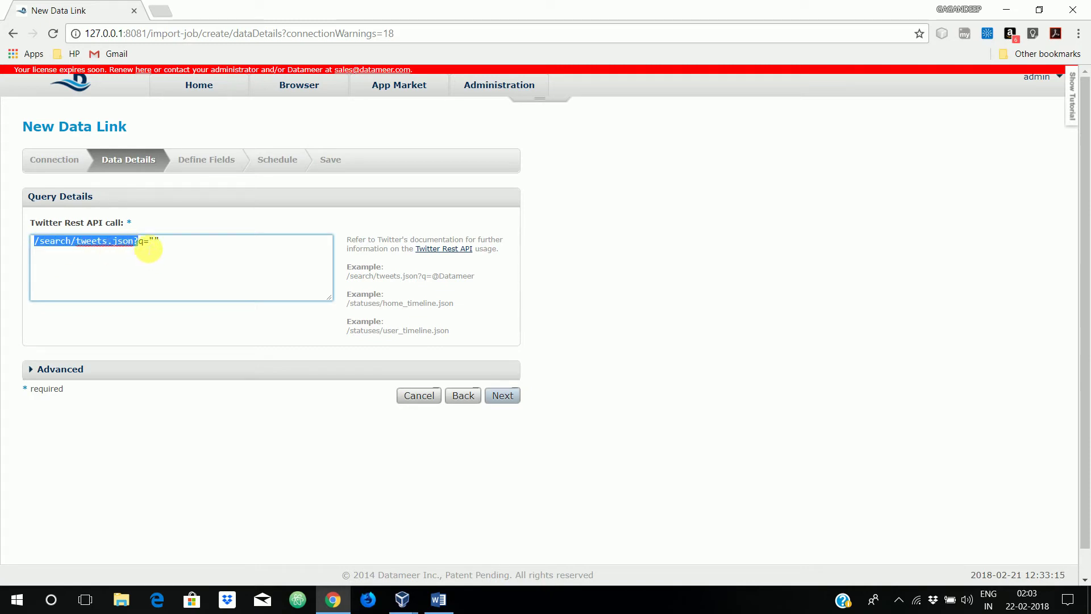
{"action": "double_click", "coordinate": [142, 242]}
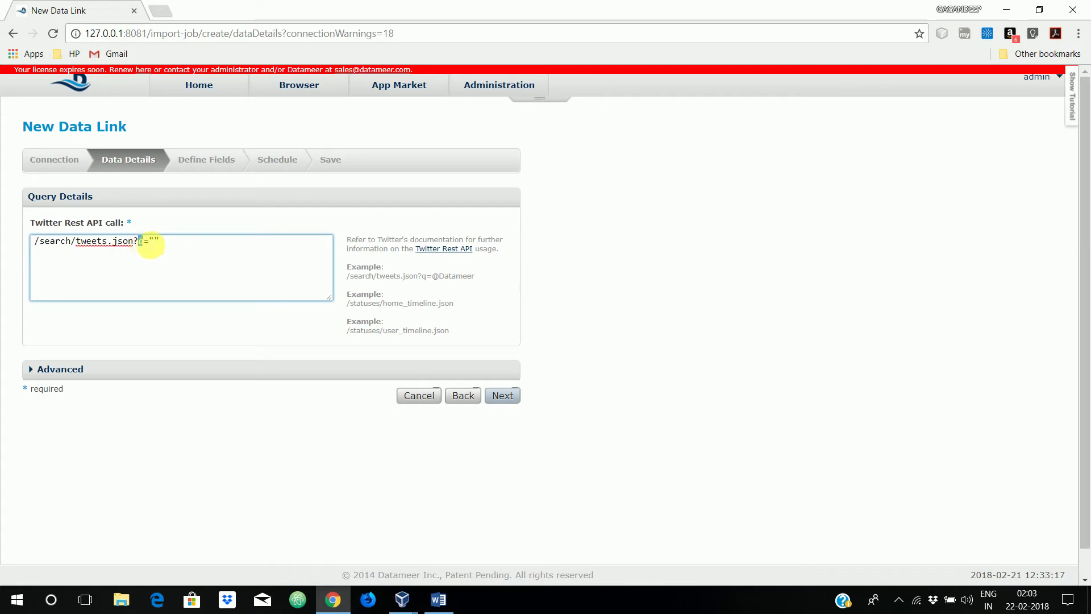
{"action": "left_click", "coordinate": [153, 241]}
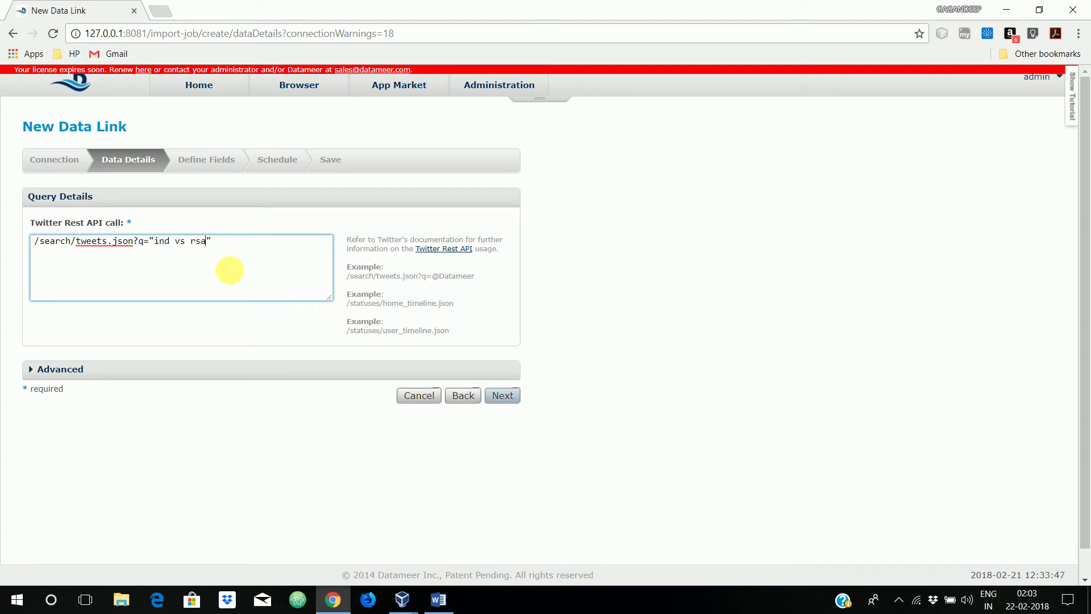
{"action": "left_click_drag", "start_coordinate": [230, 241], "coordinate": [16, 227]}
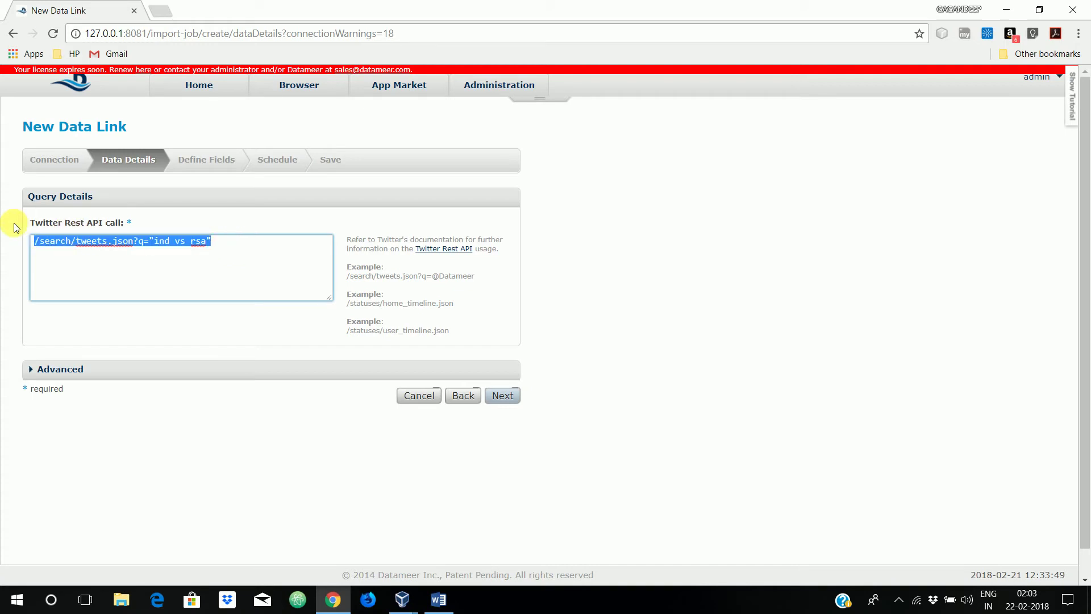
{"action": "left_click", "coordinate": [507, 396]}
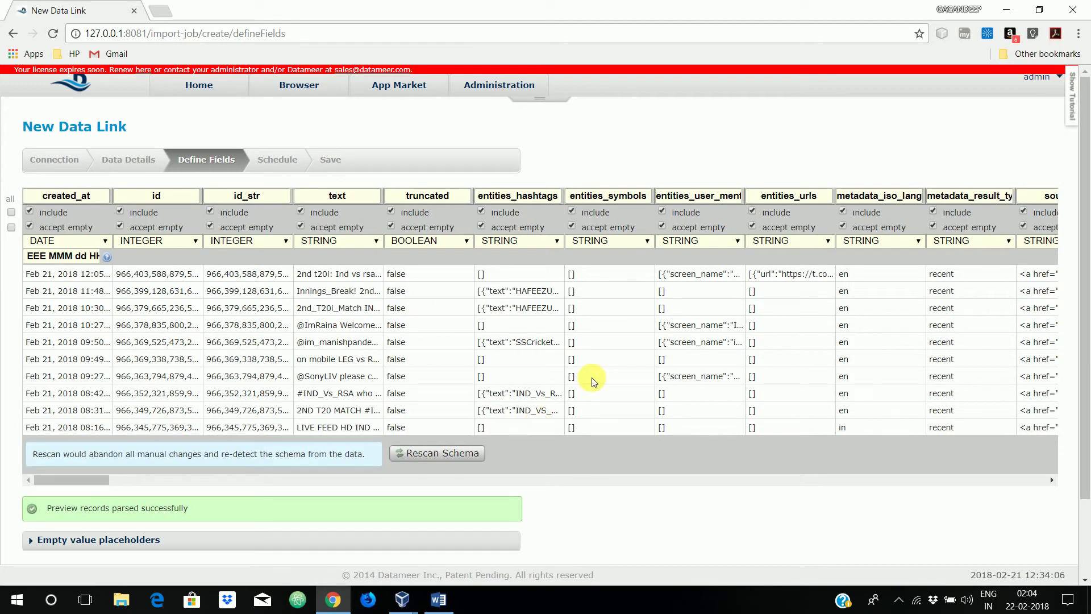
Examine the preview records and field columns returned by the Twitter search, including the full tweet texts
{"action": "scroll", "coordinate": [592, 377], "scroll_direction": "down", "scroll_amount": 1}
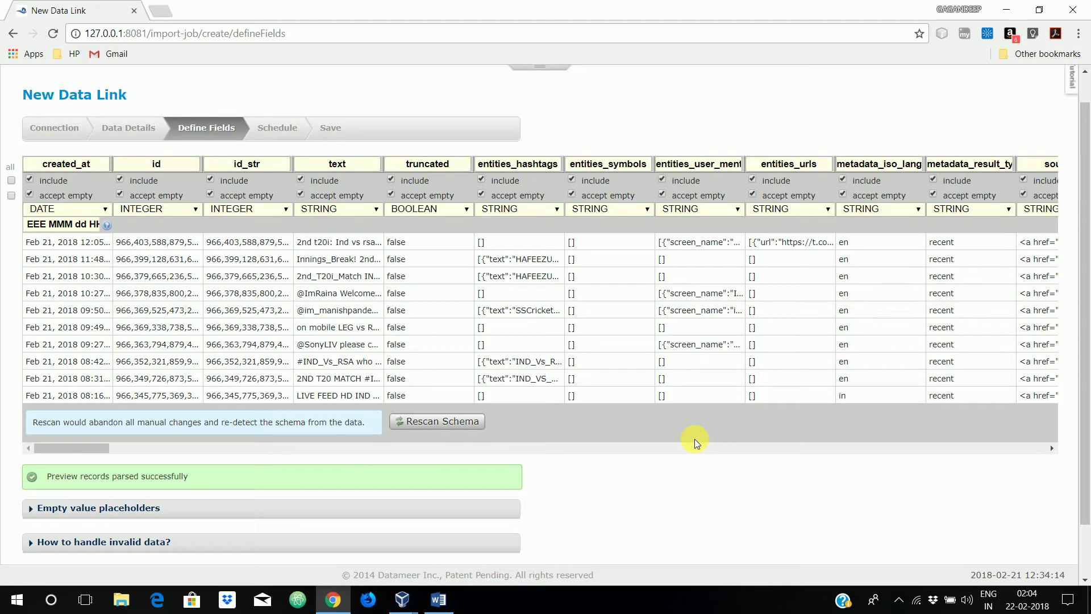
{"action": "mouse_move", "coordinate": [98, 447]}
{"action": "left_mouse_down"}
{"action": "mouse_move", "coordinate": [402, 455]}
{"action": "mouse_move", "coordinate": [619, 445]}
{"action": "mouse_move", "coordinate": [969, 390]}
{"action": "mouse_move", "coordinate": [1072, 402]}
{"action": "mouse_move", "coordinate": [888, 435]}
{"action": "mouse_move", "coordinate": [609, 456]}
{"action": "mouse_move", "coordinate": [37, 455]}
{"action": "left_mouse_up"}
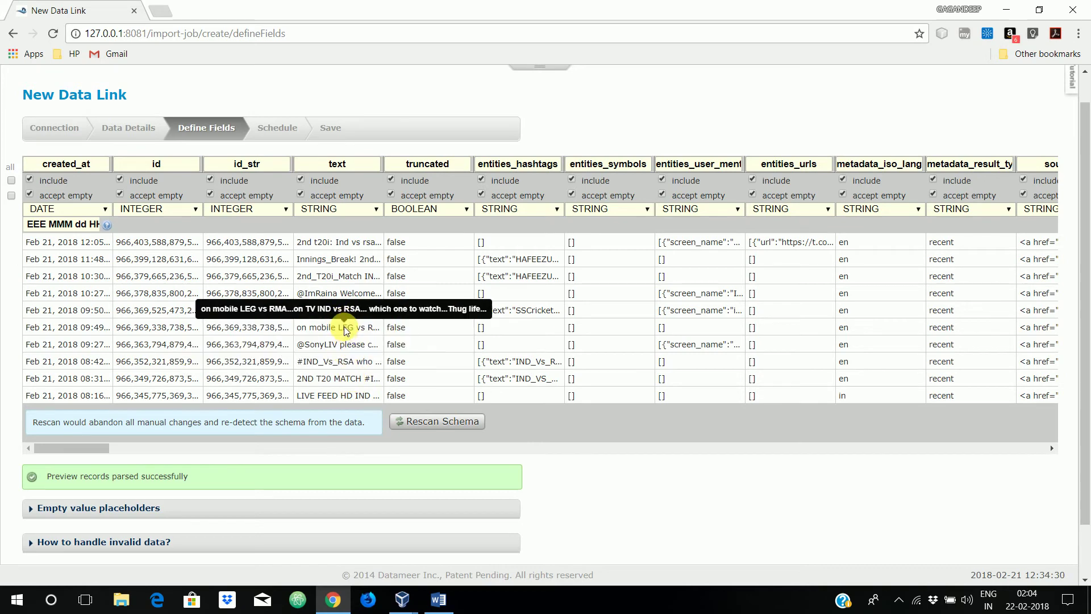
{"action": "scroll", "coordinate": [343, 330], "scroll_direction": "down", "scroll_amount": 2}
{"action": "scroll", "coordinate": [344, 329], "scroll_direction": "up", "scroll_amount": 2}
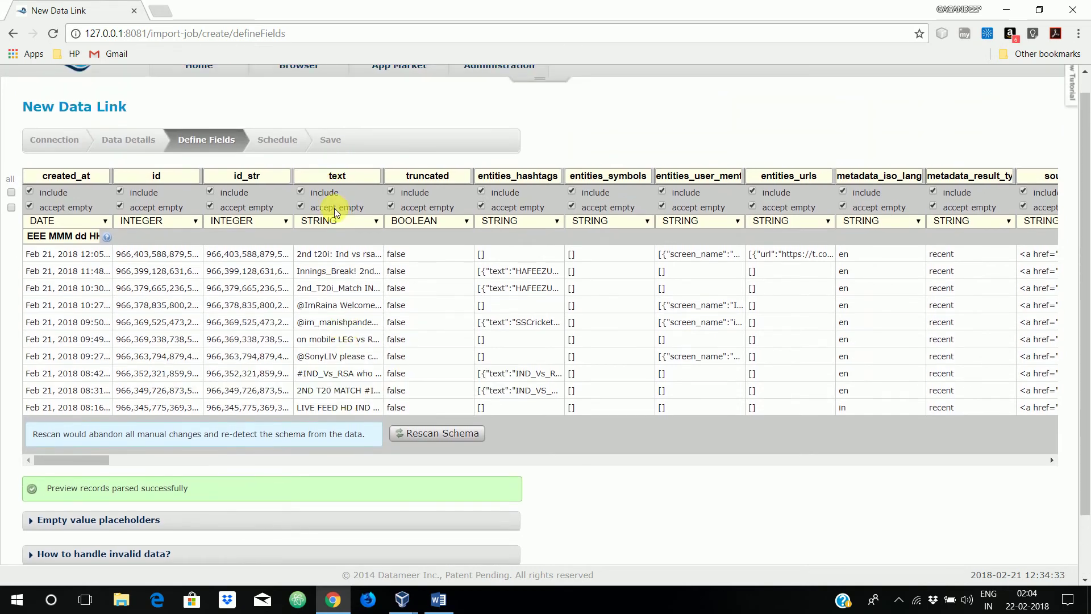
{"action": "scroll", "coordinate": [358, 328], "scroll_direction": "down", "scroll_amount": 1}
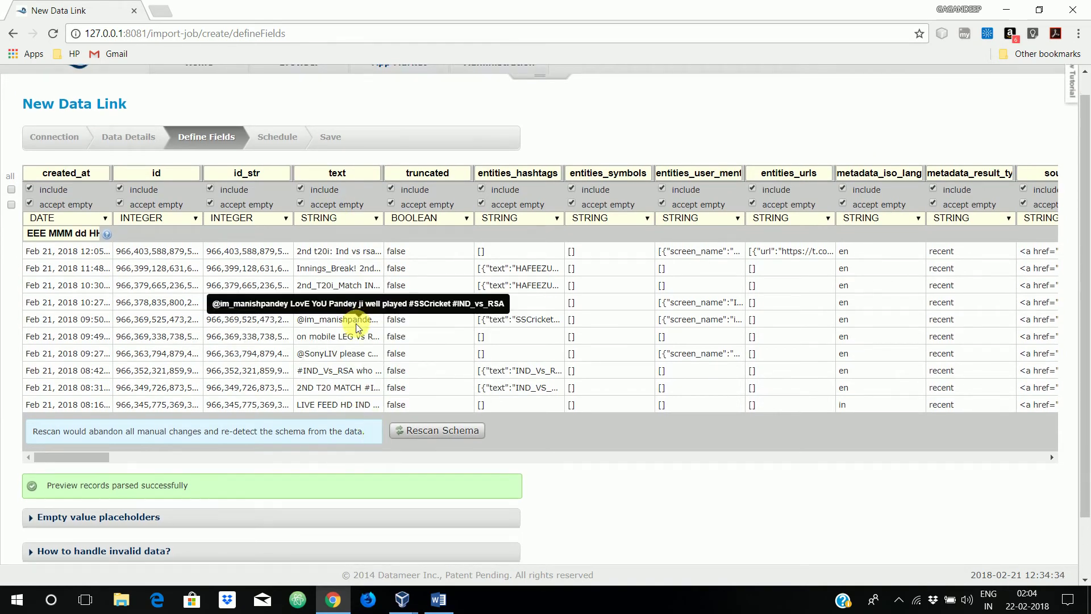
{"action": "scroll", "coordinate": [356, 328], "scroll_direction": "down", "scroll_amount": 1}
{"action": "scroll", "coordinate": [356, 328], "scroll_direction": "up", "scroll_amount": 2}
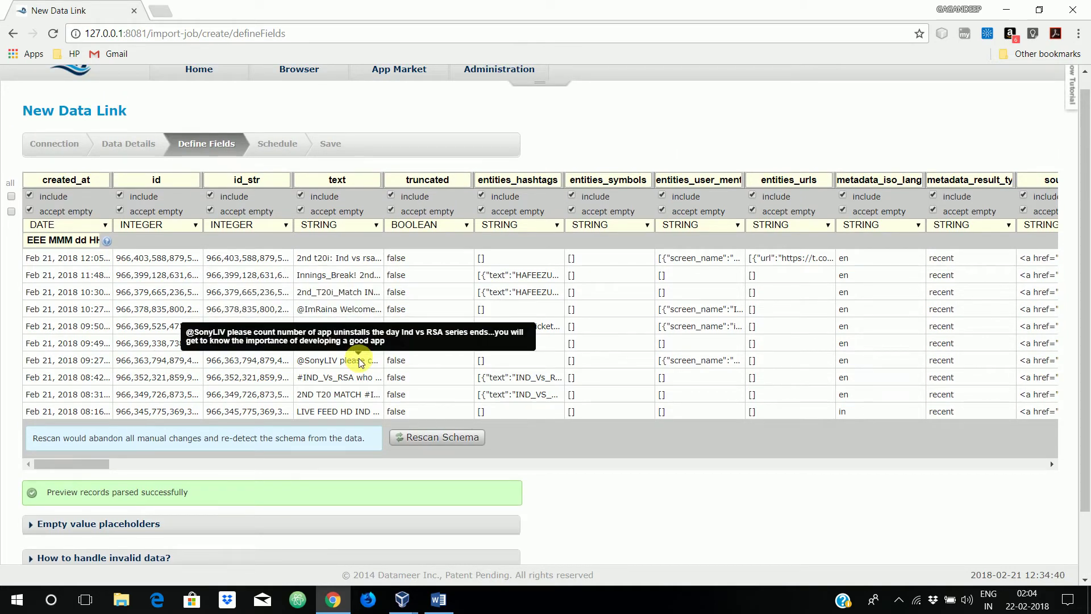
{"action": "scroll", "coordinate": [653, 366], "scroll_direction": "right", "scroll_amount": 1}
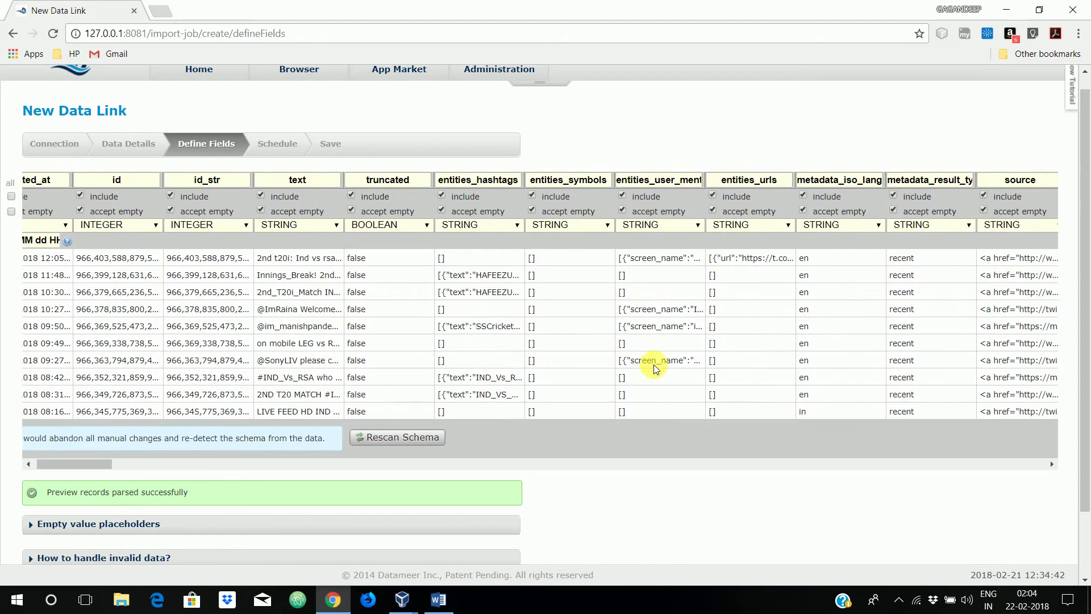
{"action": "scroll", "coordinate": [653, 366], "scroll_direction": "right", "scroll_amount": 2}
{"action": "scroll", "coordinate": [654, 366], "scroll_direction": "left", "scroll_amount": 3}
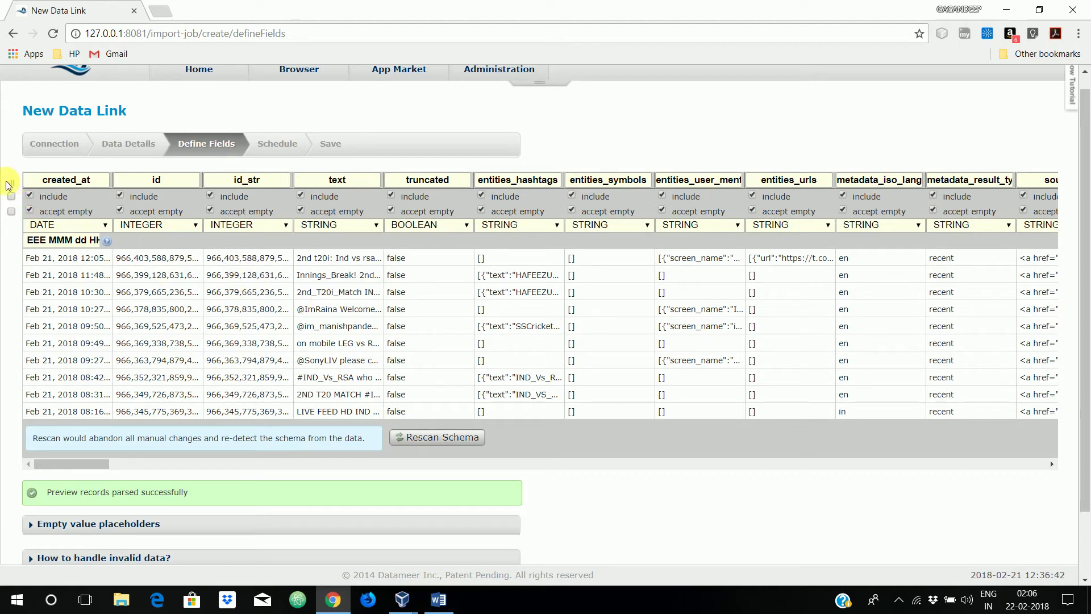
Exclude all fields from the data link, then include only created_at, id and text
{"action": "left_click", "coordinate": [11, 197]}
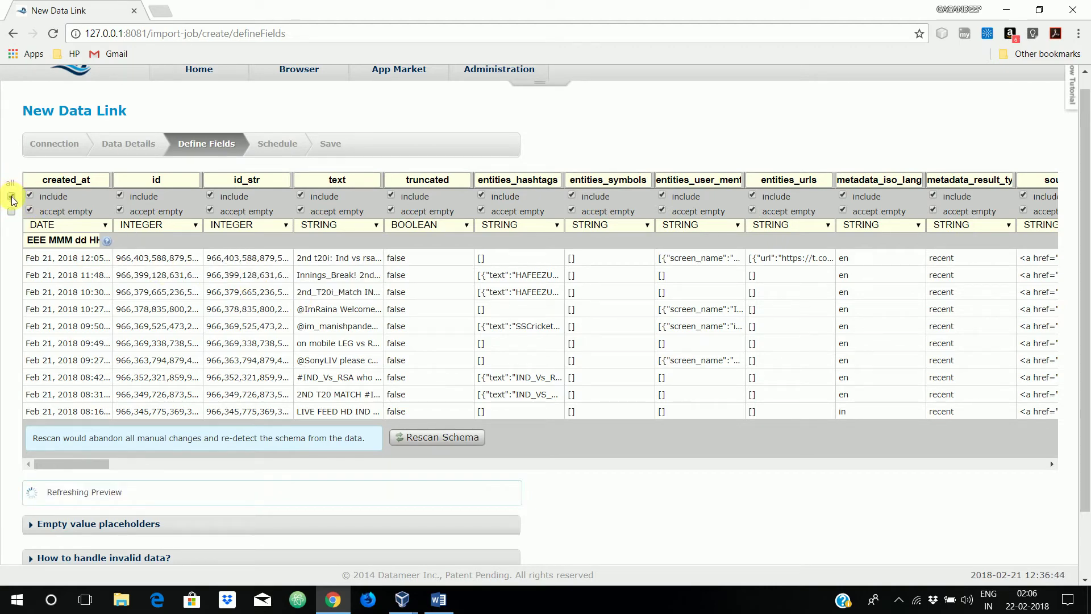
{"action": "left_click", "coordinate": [11, 197]}
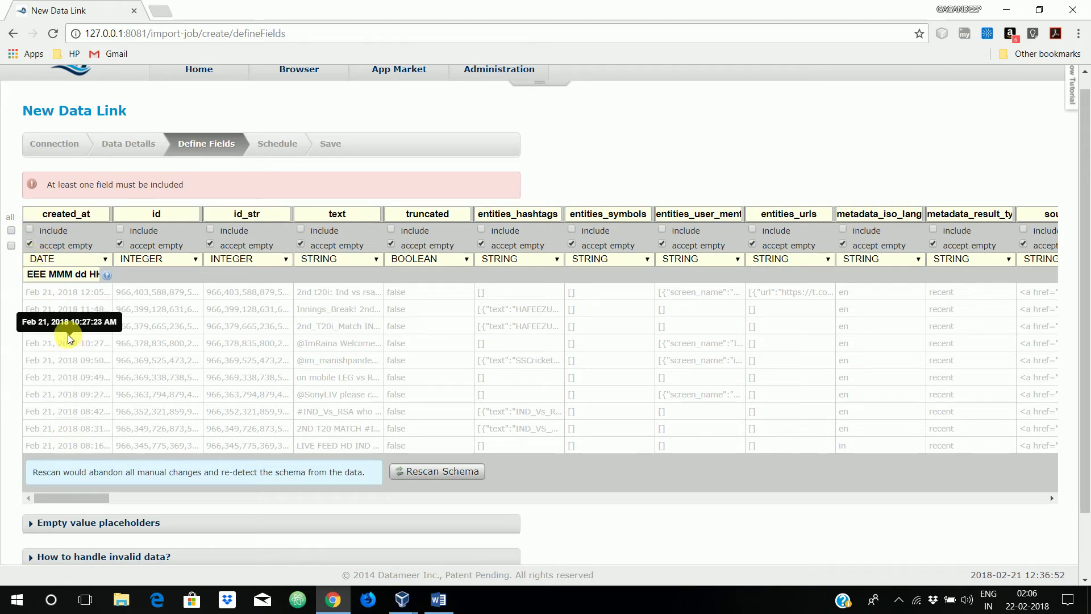
{"action": "left_click", "coordinate": [30, 230]}
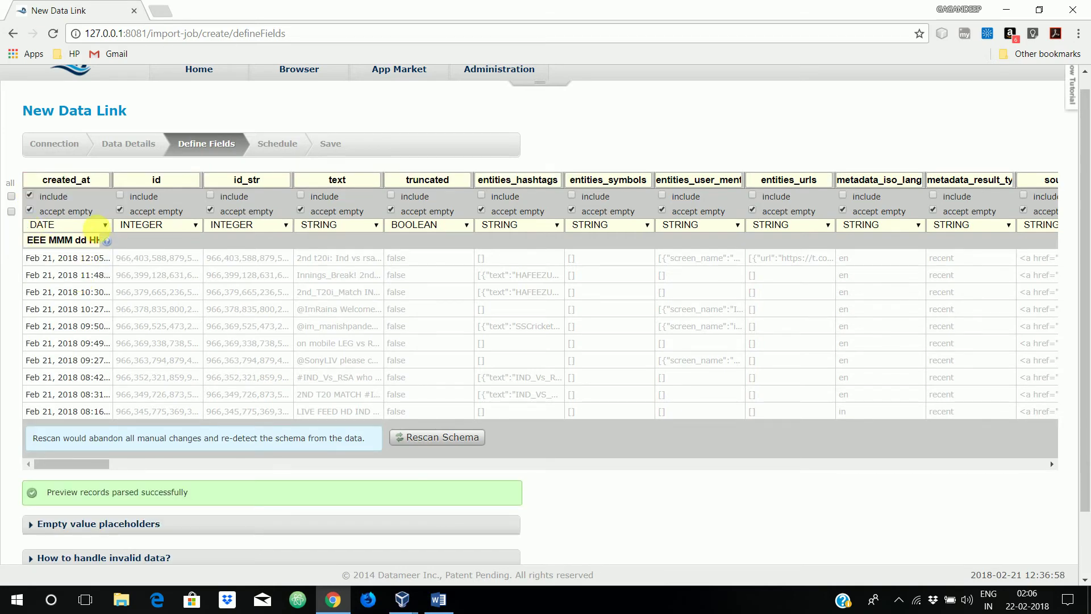
{"action": "left_click", "coordinate": [122, 196]}
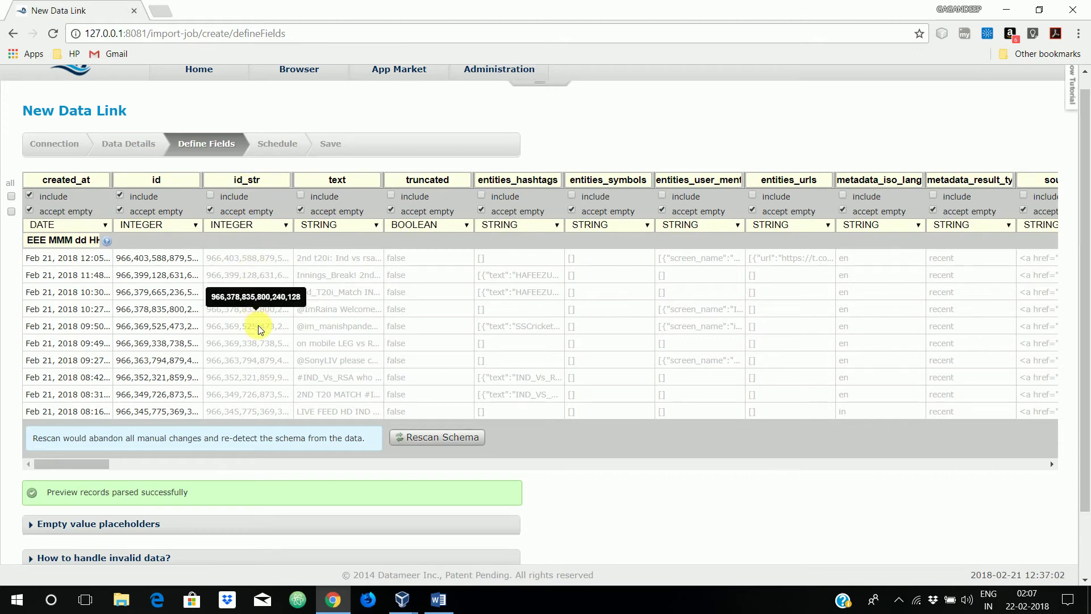
{"action": "left_click", "coordinate": [301, 196]}
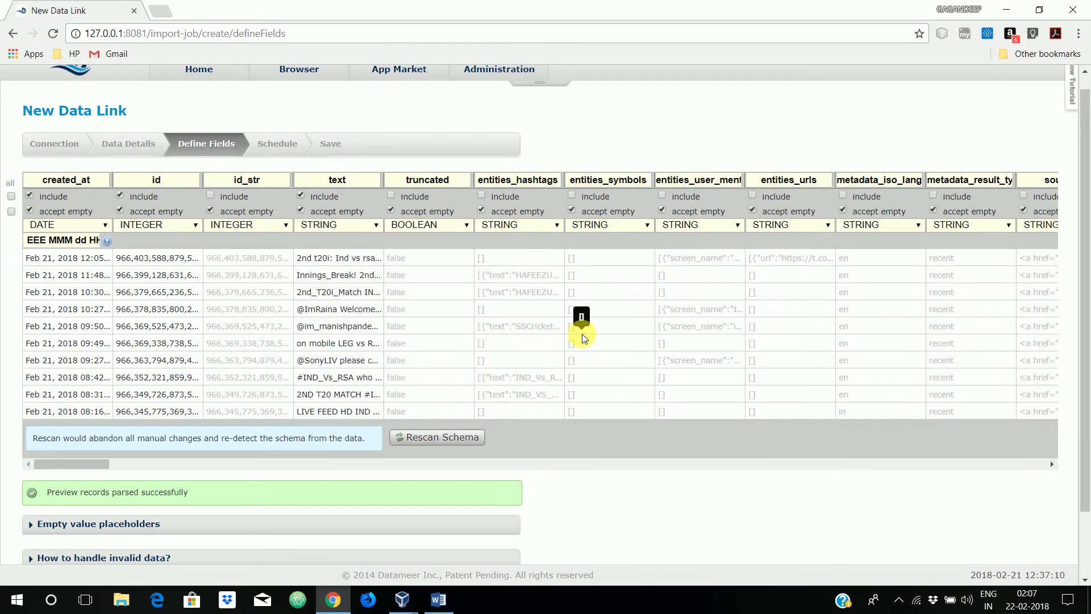
Include the source and user_name fields in the data link
{"action": "scroll", "coordinate": [581, 321], "scroll_direction": "down", "scroll_amount": 1}
{"action": "scroll", "coordinate": [582, 330], "scroll_direction": "right", "scroll_amount": 5}
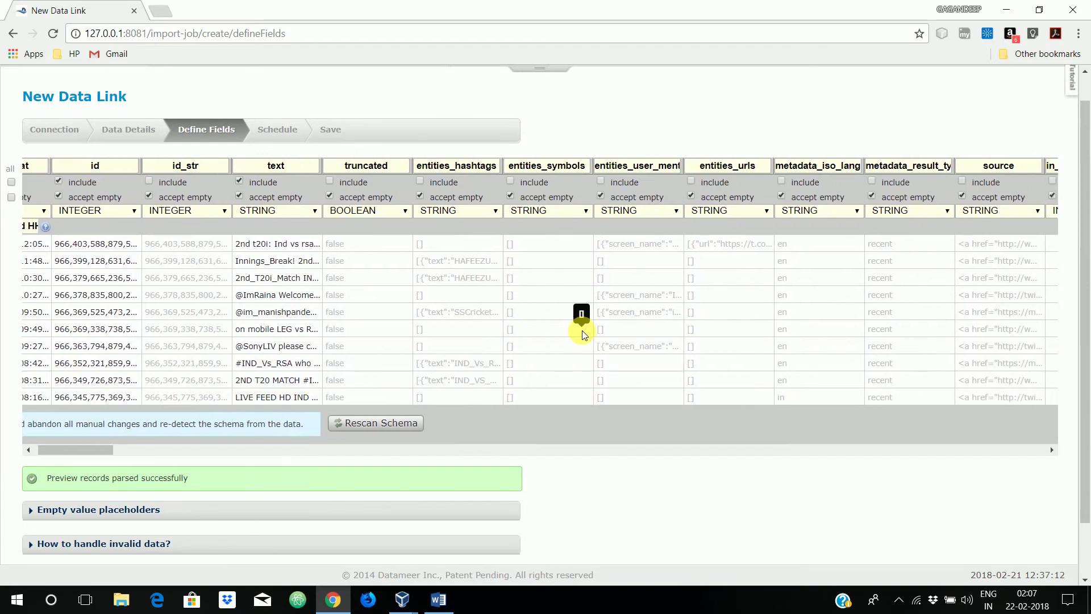
{"action": "scroll", "coordinate": [582, 329], "scroll_direction": "right", "scroll_amount": 3}
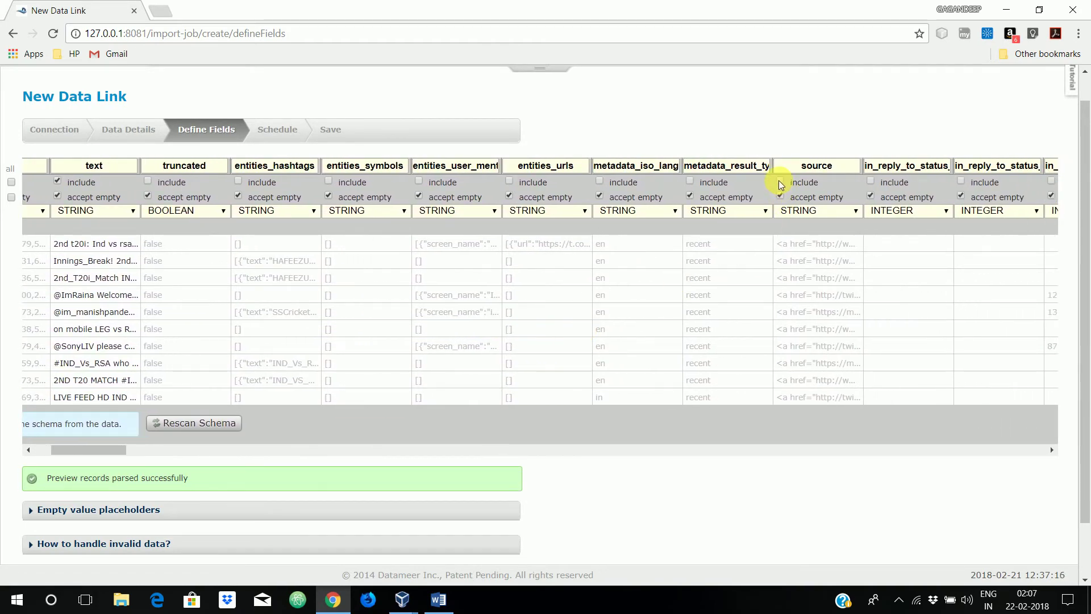
{"action": "left_click", "coordinate": [780, 181]}
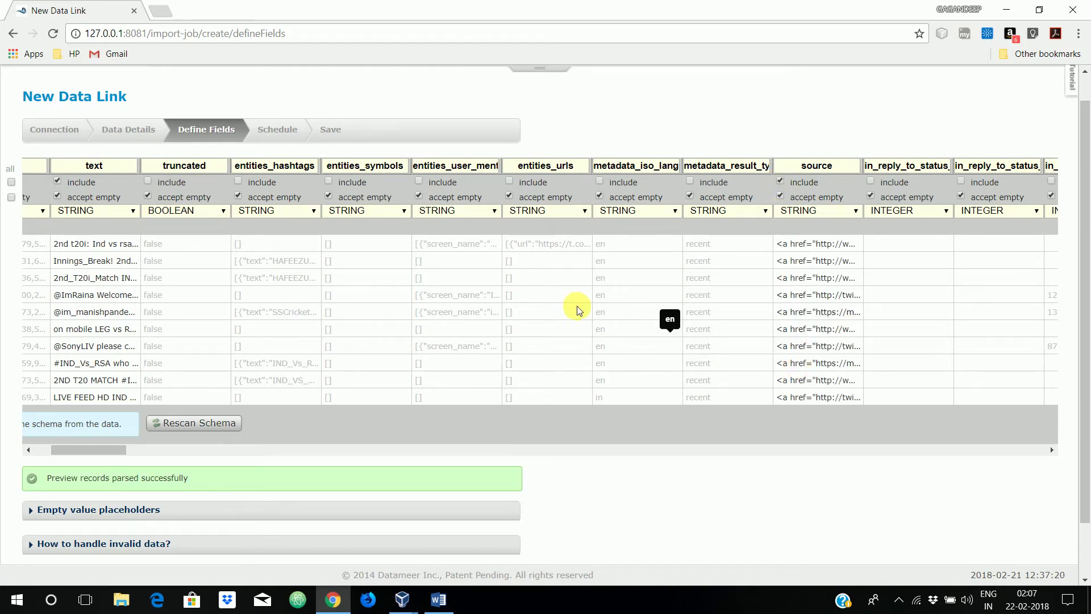
{"action": "scroll", "coordinate": [543, 301], "scroll_direction": "right", "scroll_amount": 5}
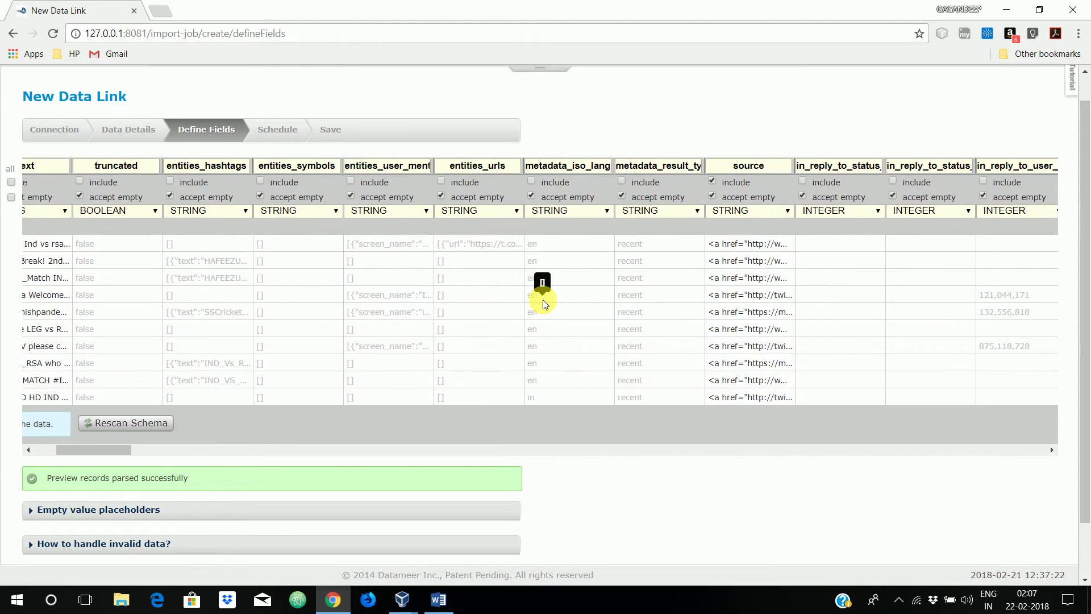
{"action": "scroll", "coordinate": [543, 299], "scroll_direction": "right", "scroll_amount": 9}
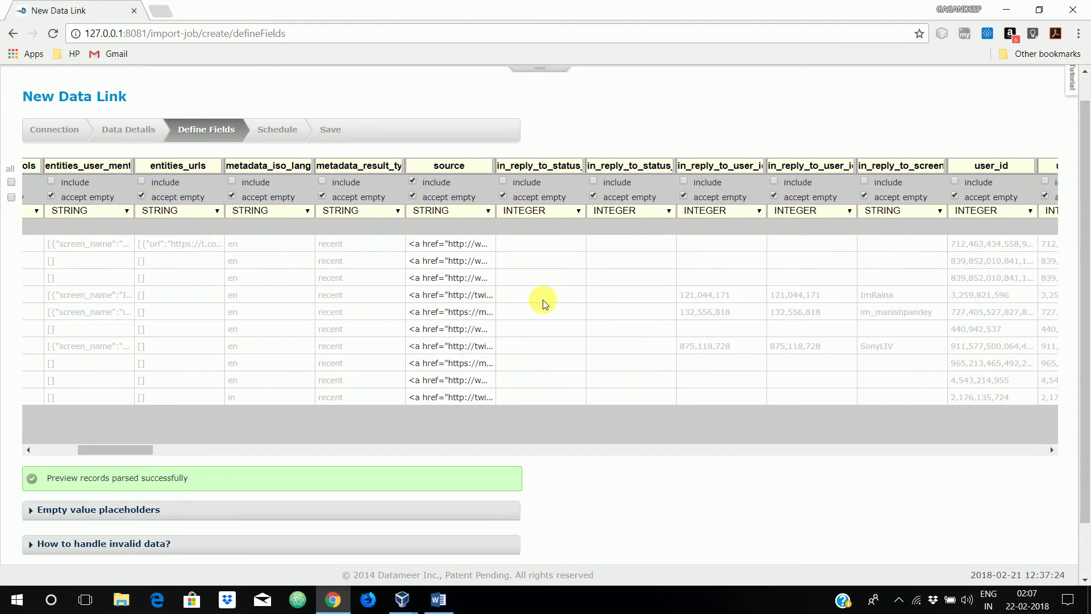
{"action": "scroll", "coordinate": [543, 299], "scroll_direction": "right", "scroll_amount": 4}
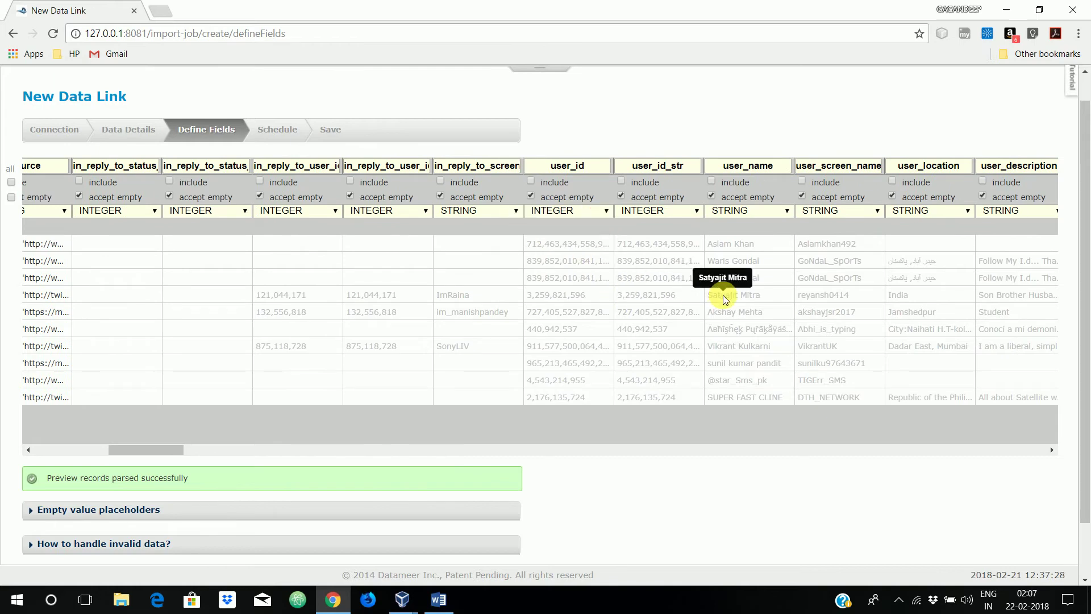
{"action": "scroll", "coordinate": [722, 287], "scroll_direction": "down", "scroll_amount": 1}
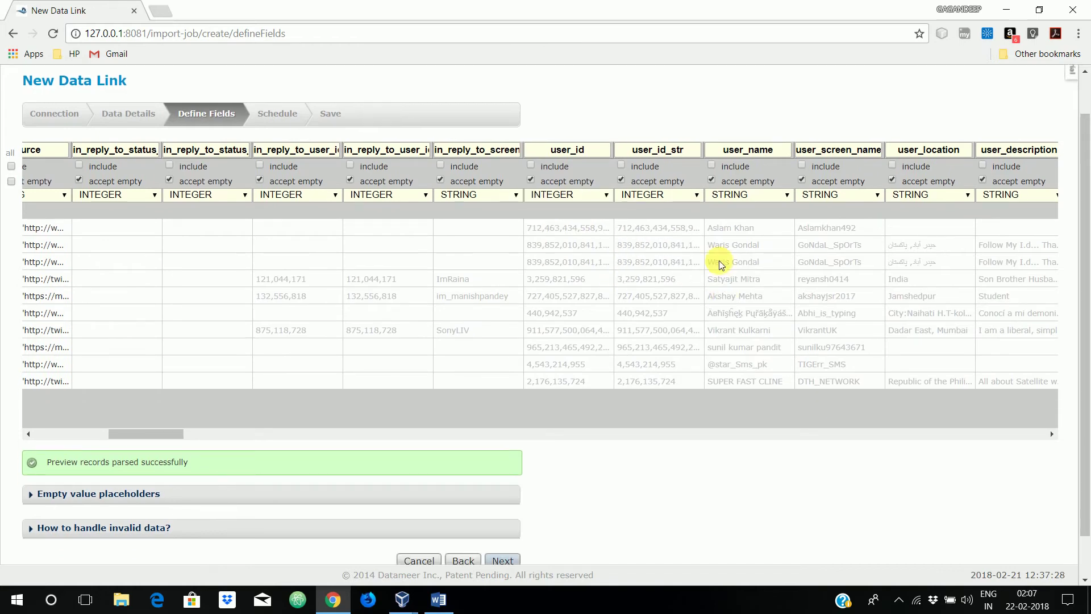
{"action": "left_click", "coordinate": [714, 168]}
Include the user_location and user_description fields in the data link
{"action": "scroll", "coordinate": [750, 296], "scroll_direction": "right", "scroll_amount": 3}
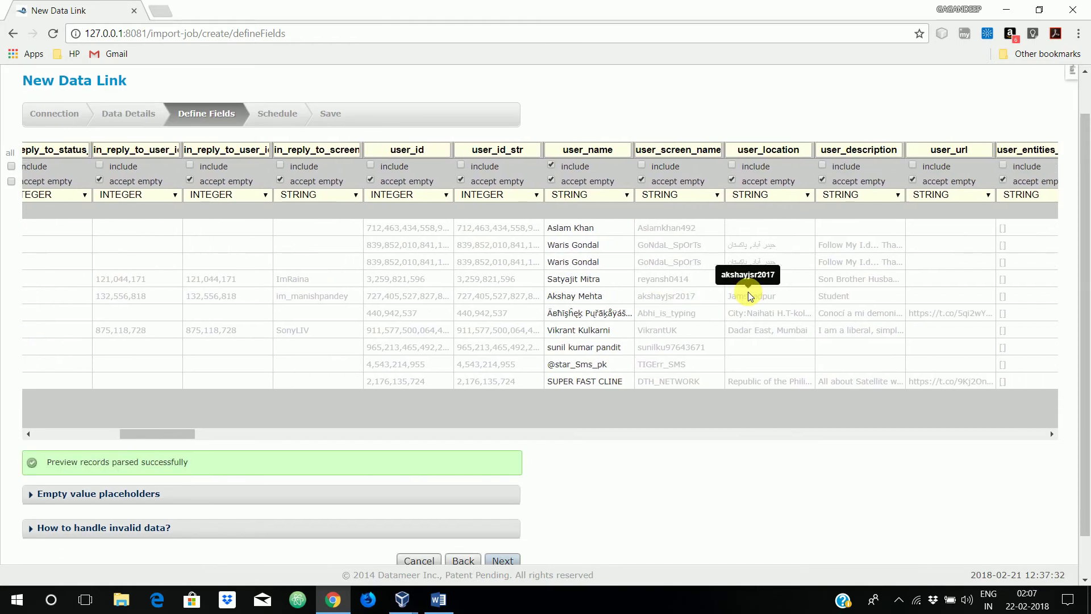
{"action": "scroll", "coordinate": [693, 278], "scroll_direction": "right", "scroll_amount": 1}
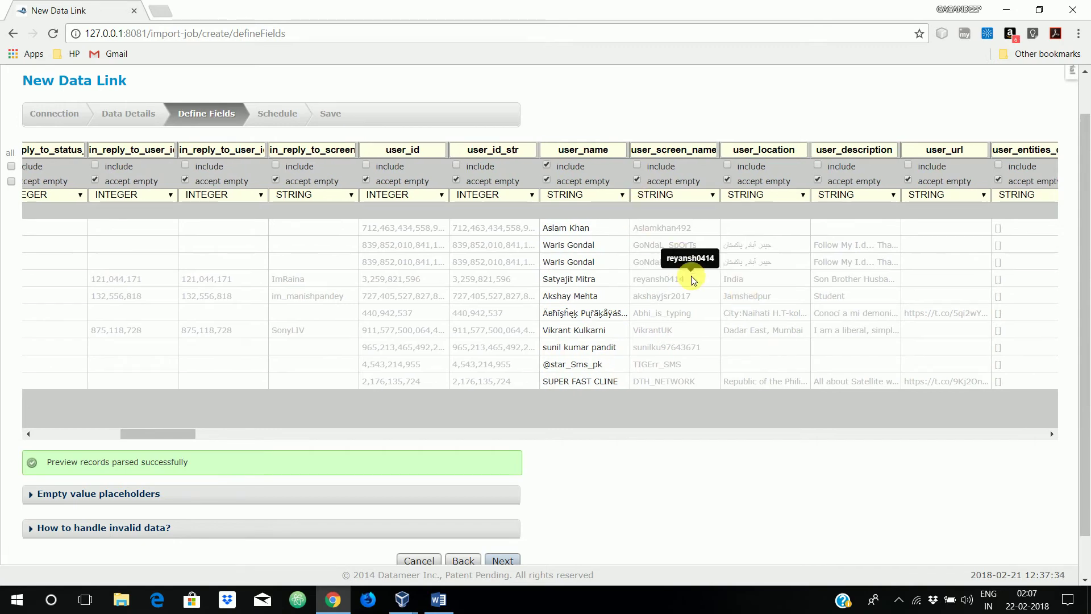
{"action": "scroll", "coordinate": [693, 279], "scroll_direction": "right", "scroll_amount": 3}
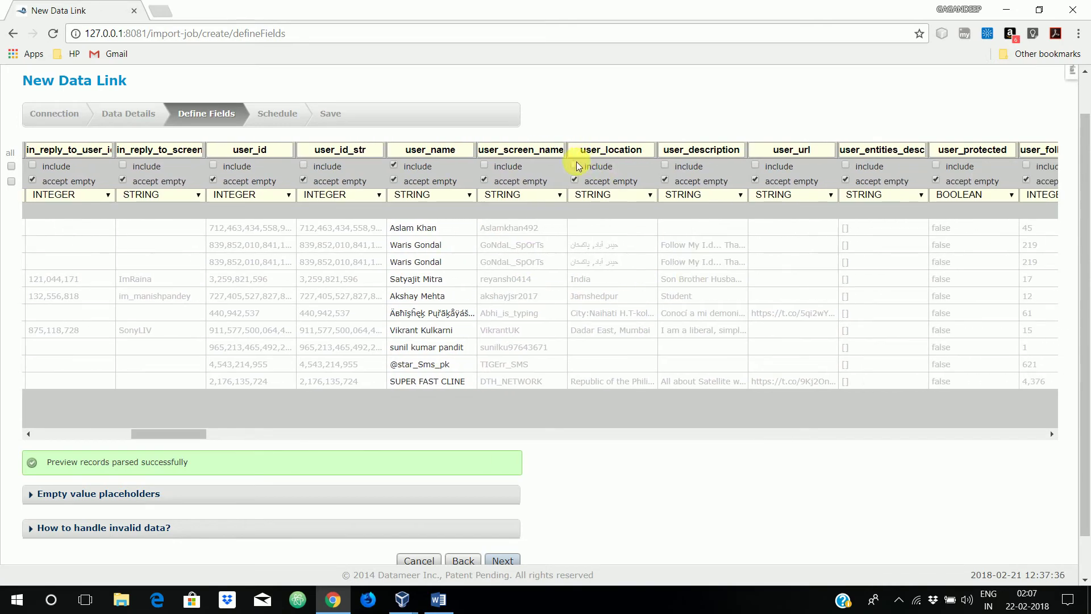
{"action": "left_click", "coordinate": [575, 165]}
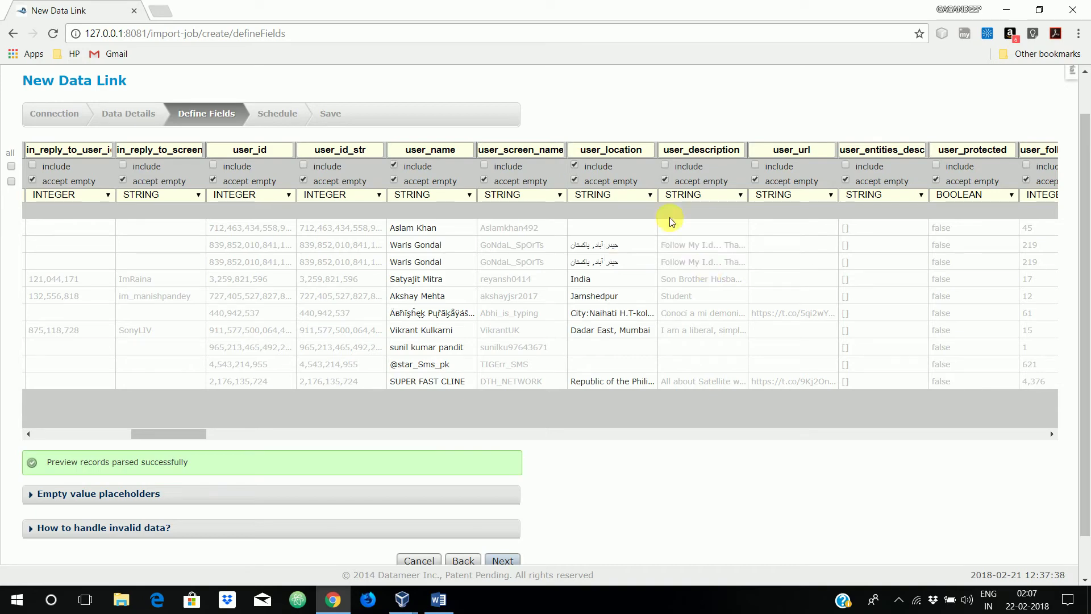
{"action": "left_click", "coordinate": [665, 165]}
Include the user_created_at field in the data link
{"action": "scroll", "coordinate": [708, 236], "scroll_direction": "right", "scroll_amount": 1}
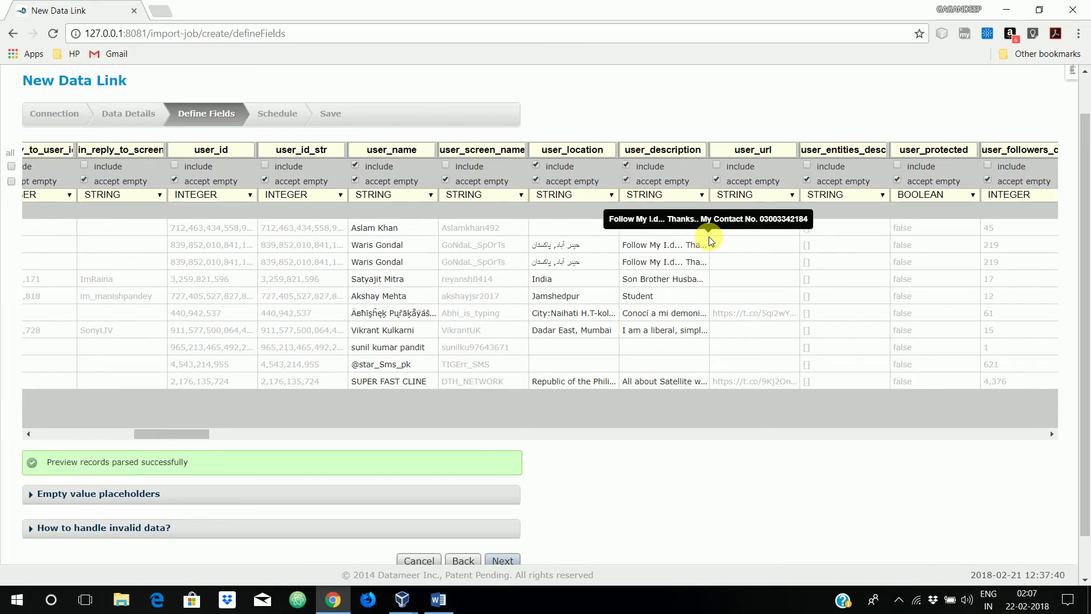
{"action": "scroll", "coordinate": [708, 236], "scroll_direction": "right", "scroll_amount": 3}
{"action": "scroll", "coordinate": [708, 236], "scroll_direction": "right", "scroll_amount": 6}
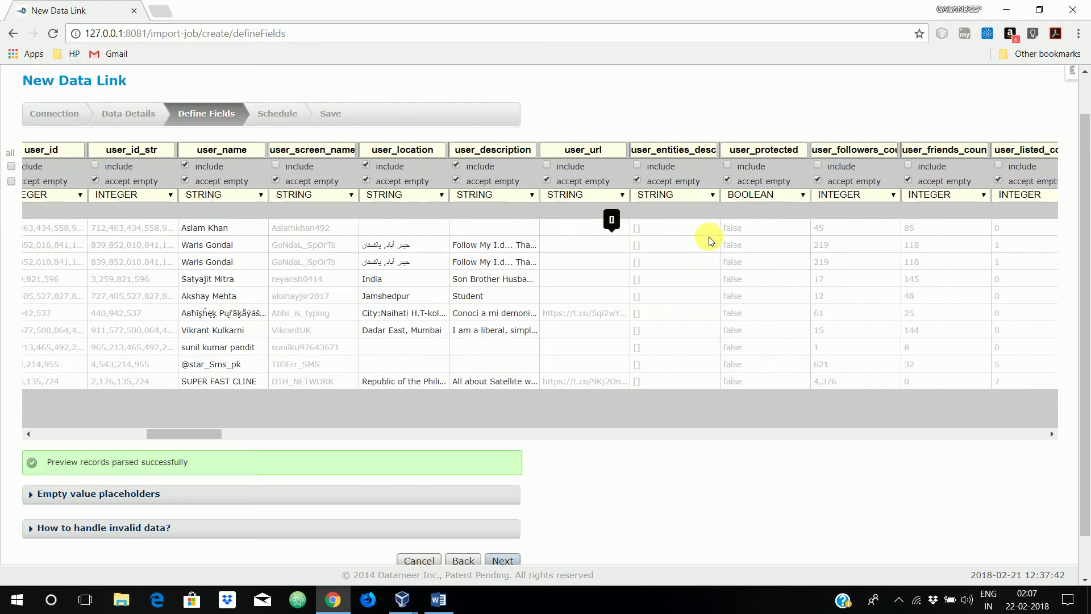
{"action": "scroll", "coordinate": [708, 237], "scroll_direction": "right", "scroll_amount": 1}
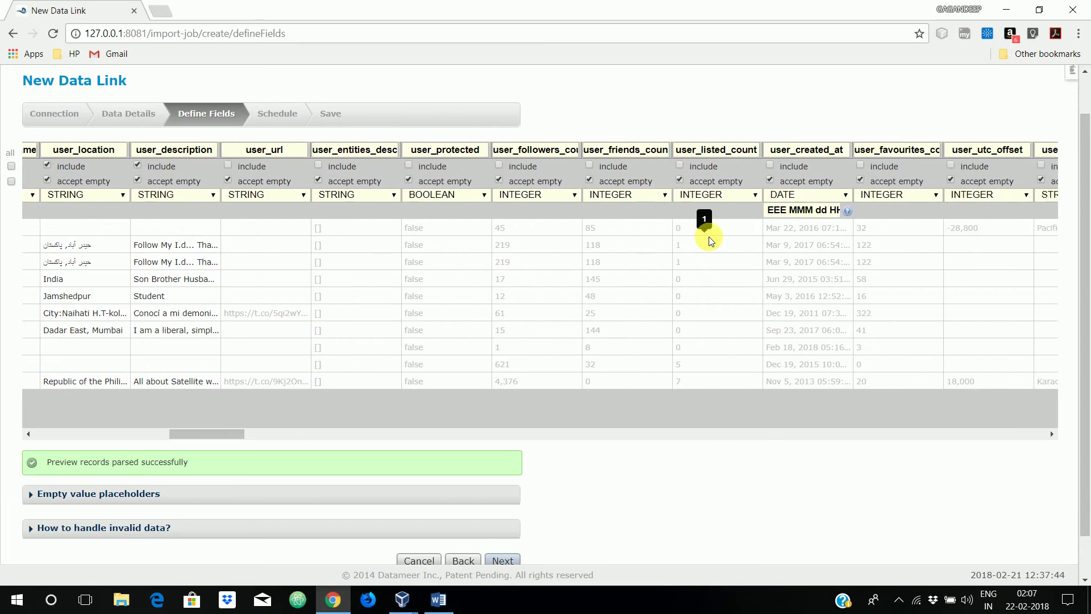
{"action": "scroll", "coordinate": [707, 237], "scroll_direction": "right", "scroll_amount": 2}
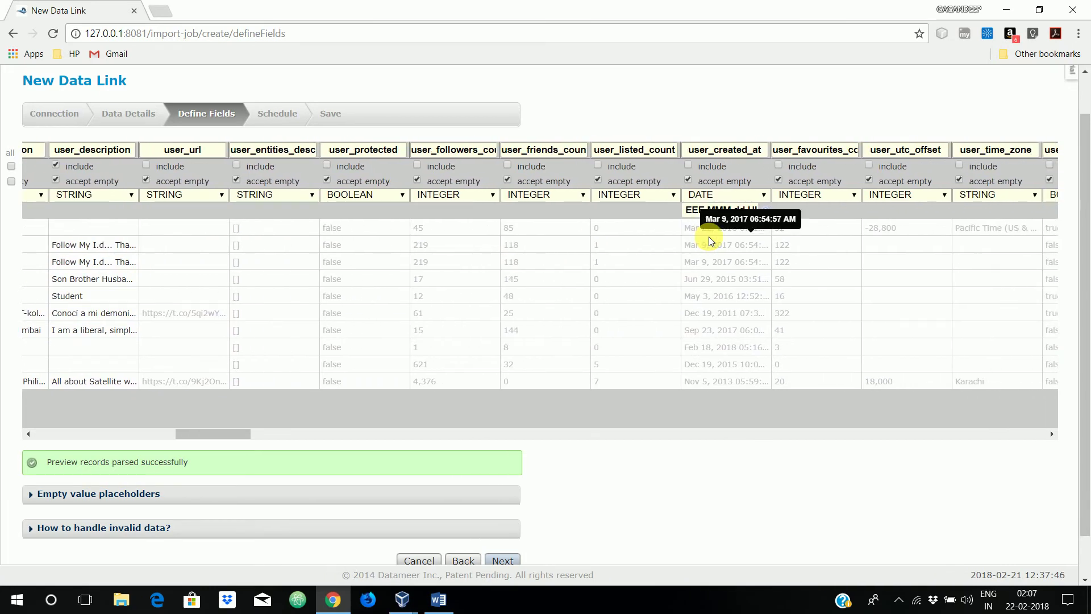
{"action": "scroll", "coordinate": [751, 300], "scroll_direction": "right", "scroll_amount": 4}
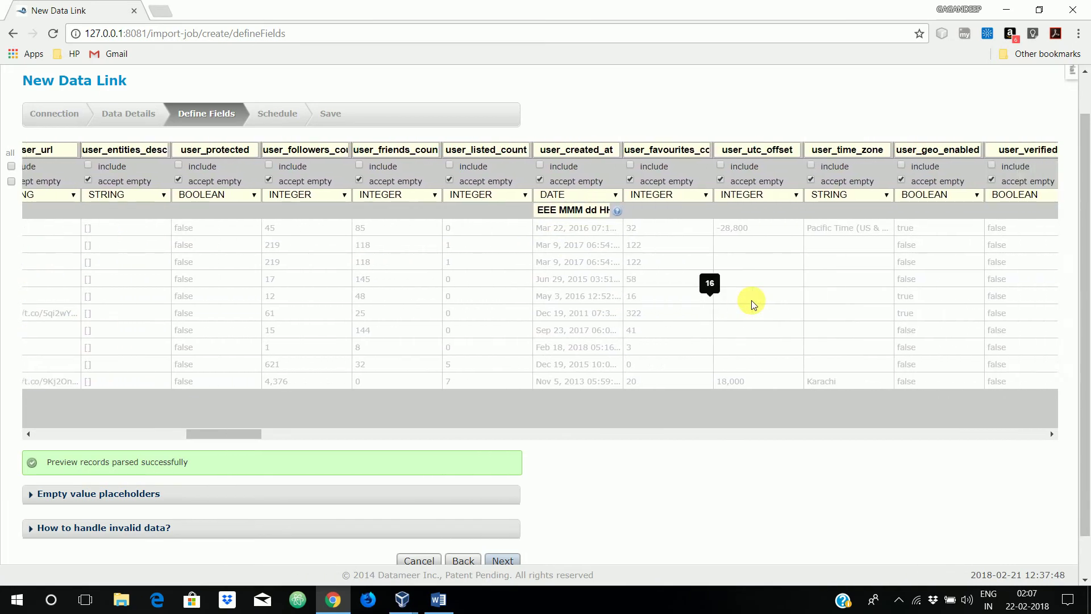
{"action": "scroll", "coordinate": [751, 300], "scroll_direction": "right", "scroll_amount": 3}
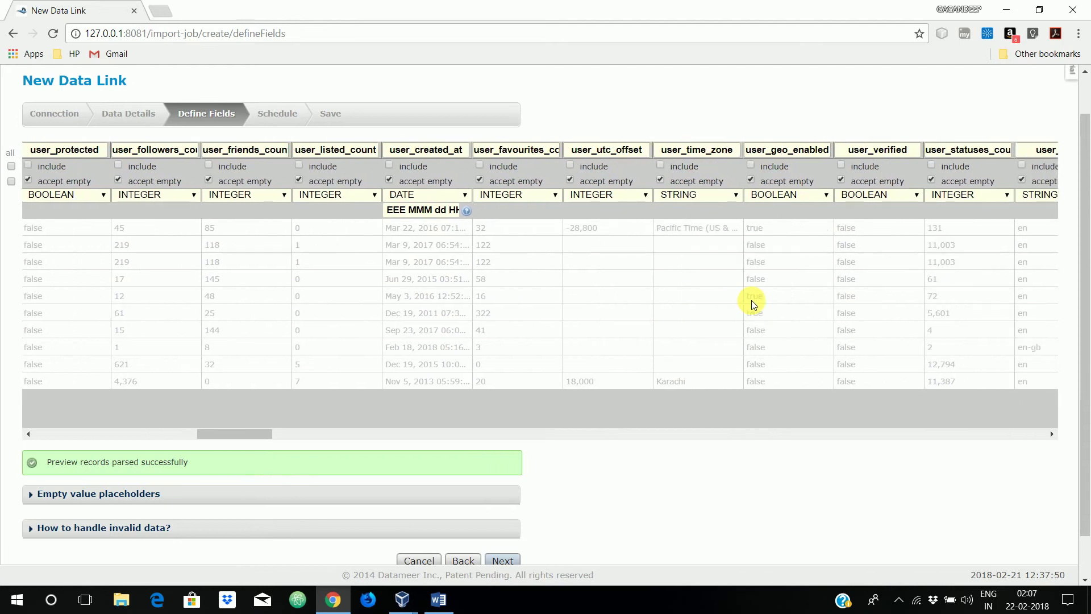
{"action": "scroll", "coordinate": [751, 300], "scroll_direction": "right", "scroll_amount": 1}
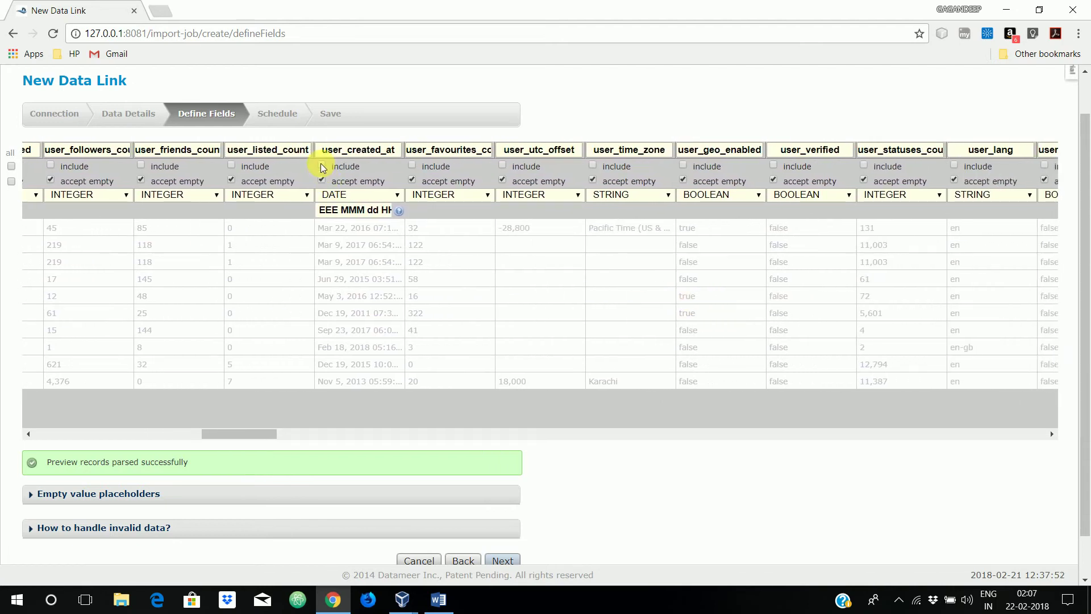
{"action": "left_click", "coordinate": [322, 166]}
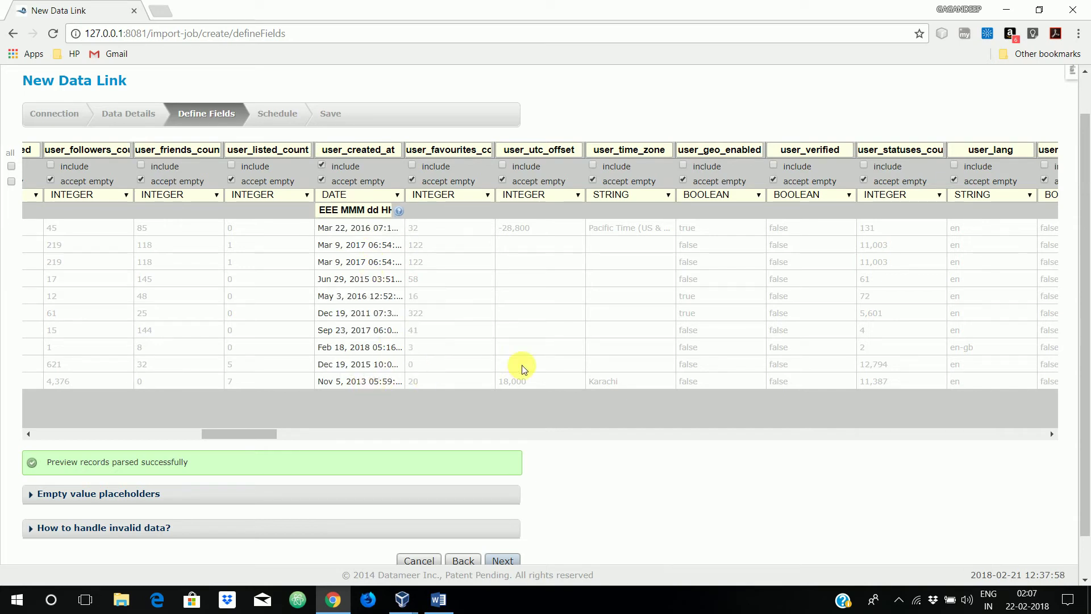
Include the first user_profile_image field, the one holding http image addresses, in the data link
{"action": "scroll", "coordinate": [499, 311], "scroll_direction": "right", "scroll_amount": 1}
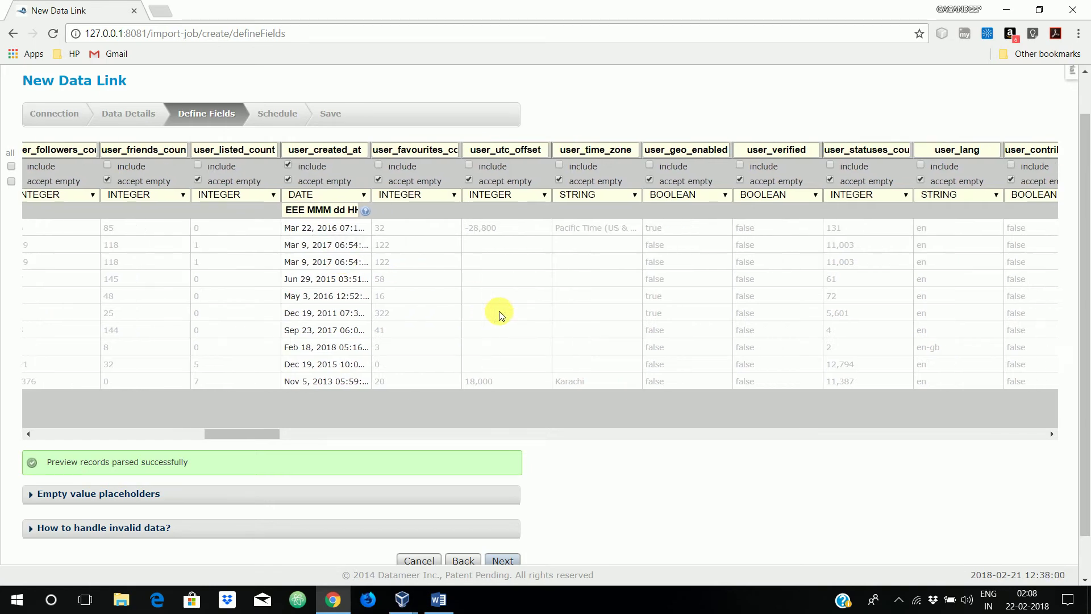
{"action": "scroll", "coordinate": [499, 311], "scroll_direction": "right", "scroll_amount": 8}
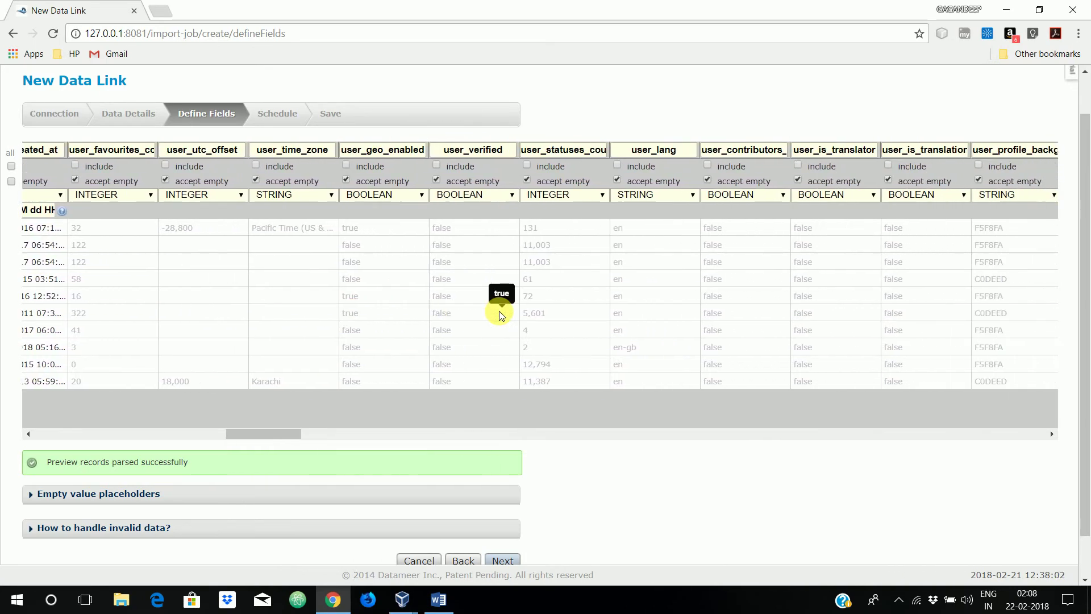
{"action": "scroll", "coordinate": [499, 312], "scroll_direction": "right", "scroll_amount": 13}
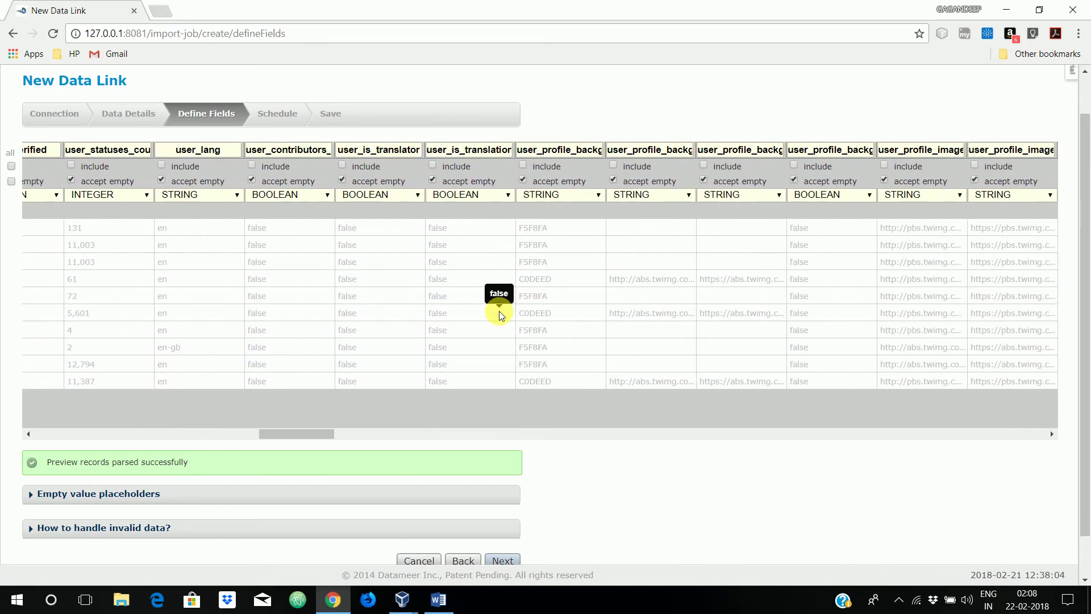
{"action": "scroll", "coordinate": [499, 312], "scroll_direction": "right", "scroll_amount": 10}
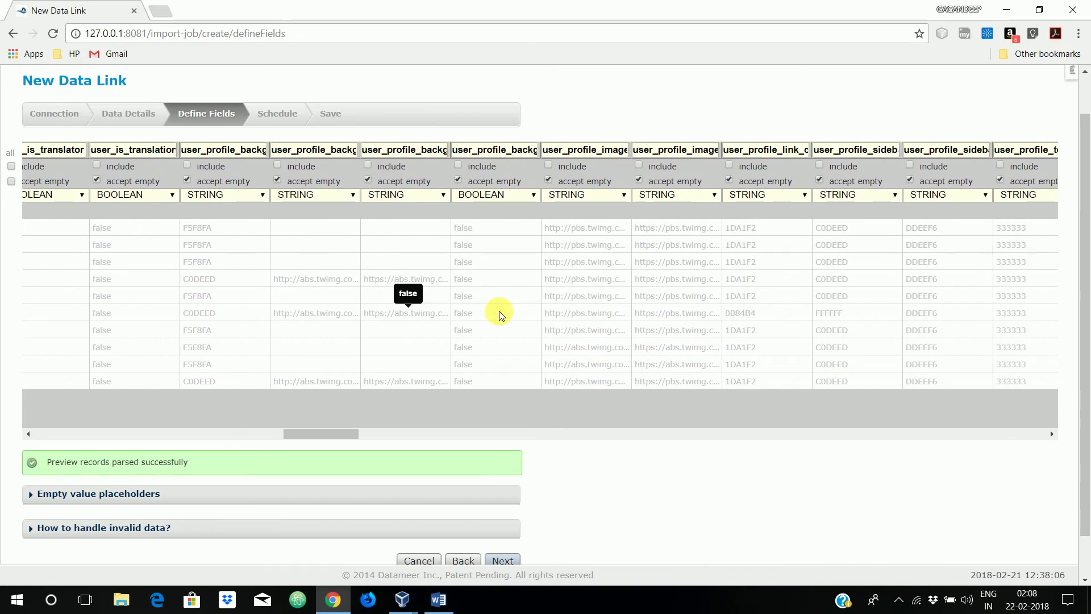
{"action": "scroll", "coordinate": [499, 311], "scroll_direction": "right", "scroll_amount": 6}
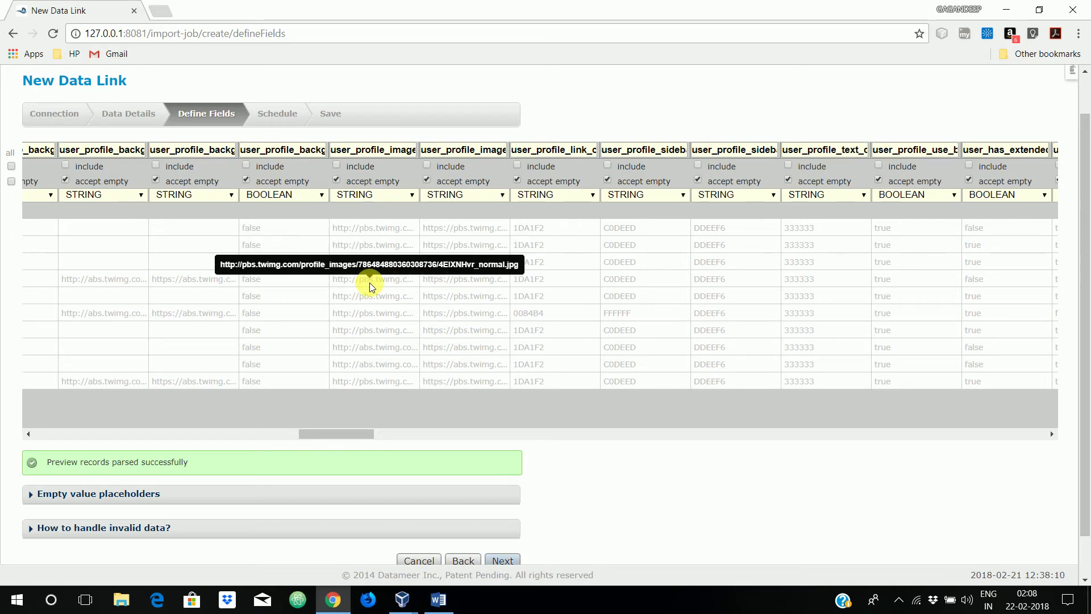
{"action": "left_click", "coordinate": [336, 166]}
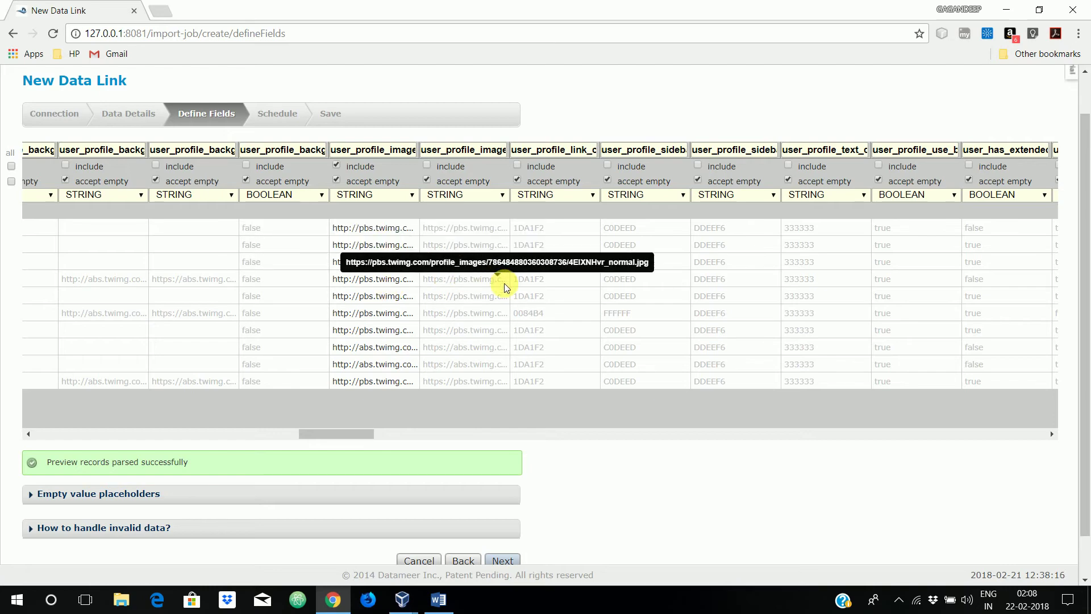
Check the remaining field columns, return to the first ones and accept the field selection to reach the Schedule stage
{"action": "scroll", "coordinate": [503, 284], "scroll_direction": "right", "scroll_amount": 5}
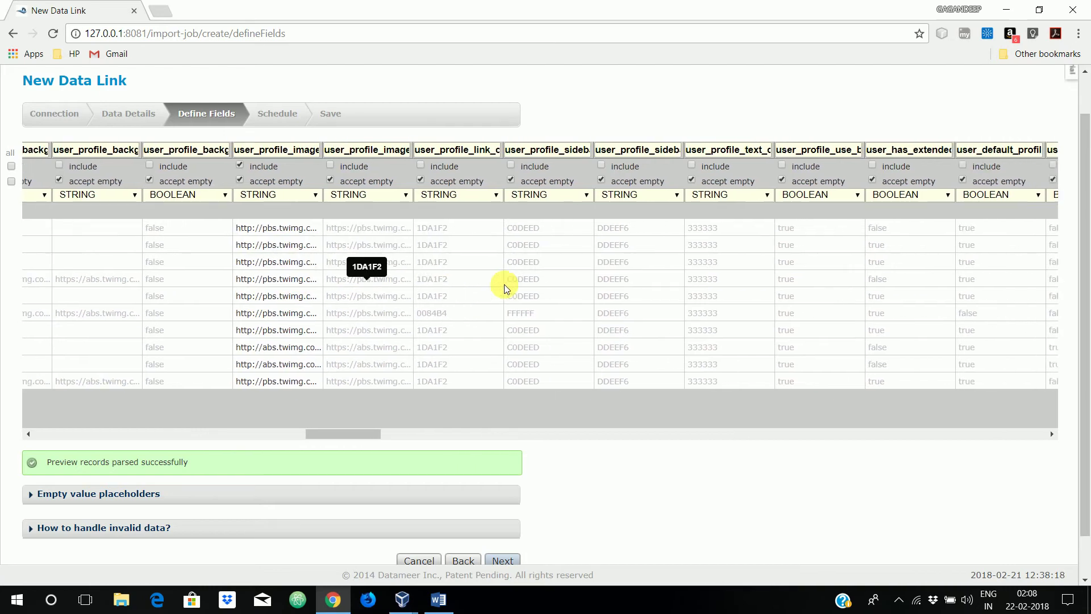
{"action": "scroll", "coordinate": [503, 284], "scroll_direction": "right", "scroll_amount": 8}
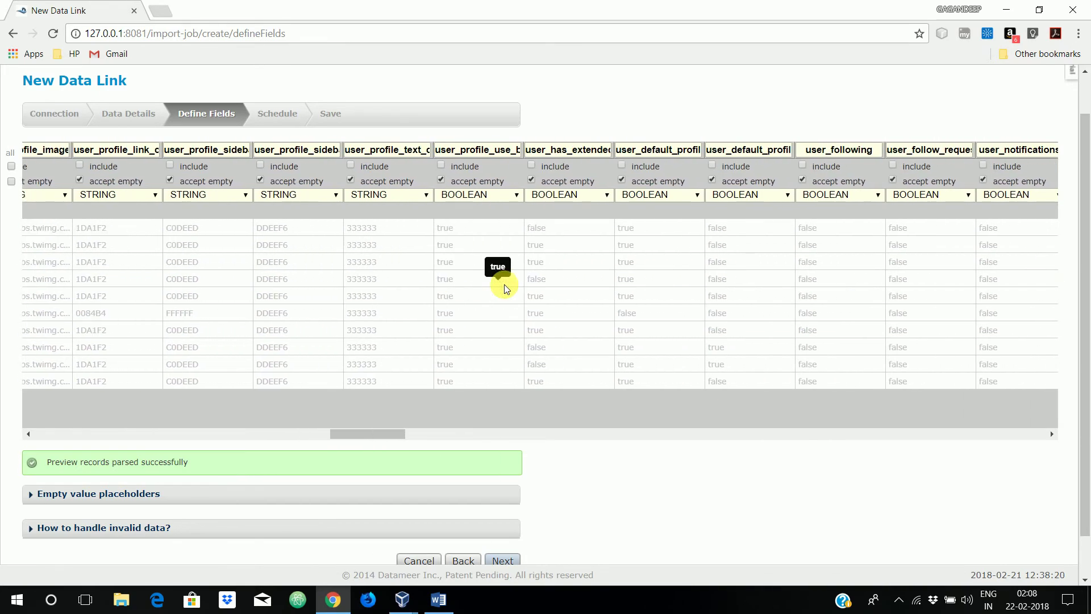
{"action": "scroll", "coordinate": [503, 284], "scroll_direction": "right", "scroll_amount": 3}
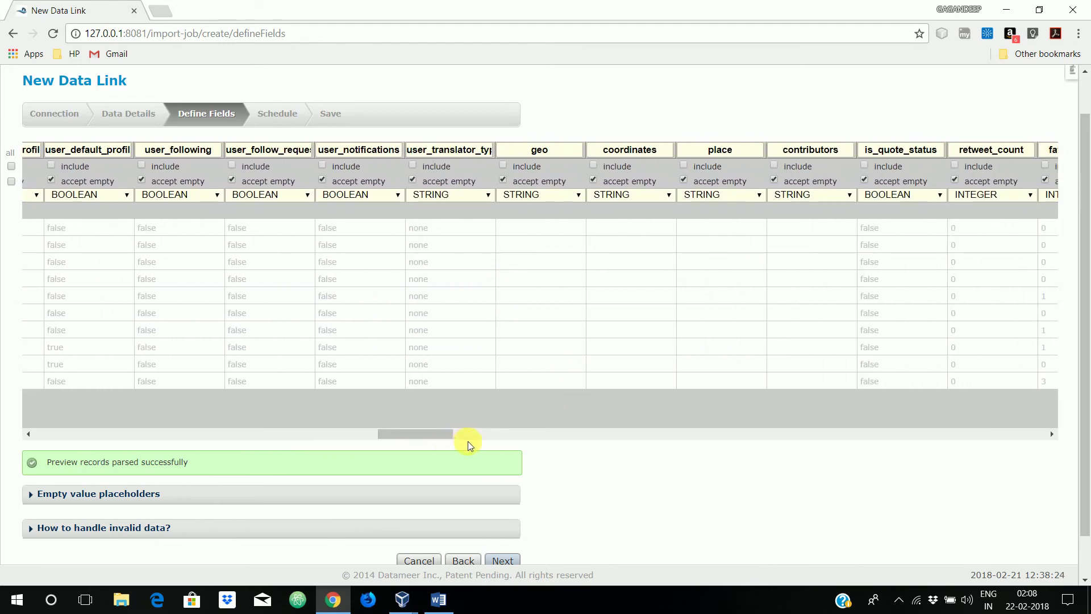
{"action": "left_click_drag", "start_coordinate": [434, 432], "coordinate": [7, 428]}
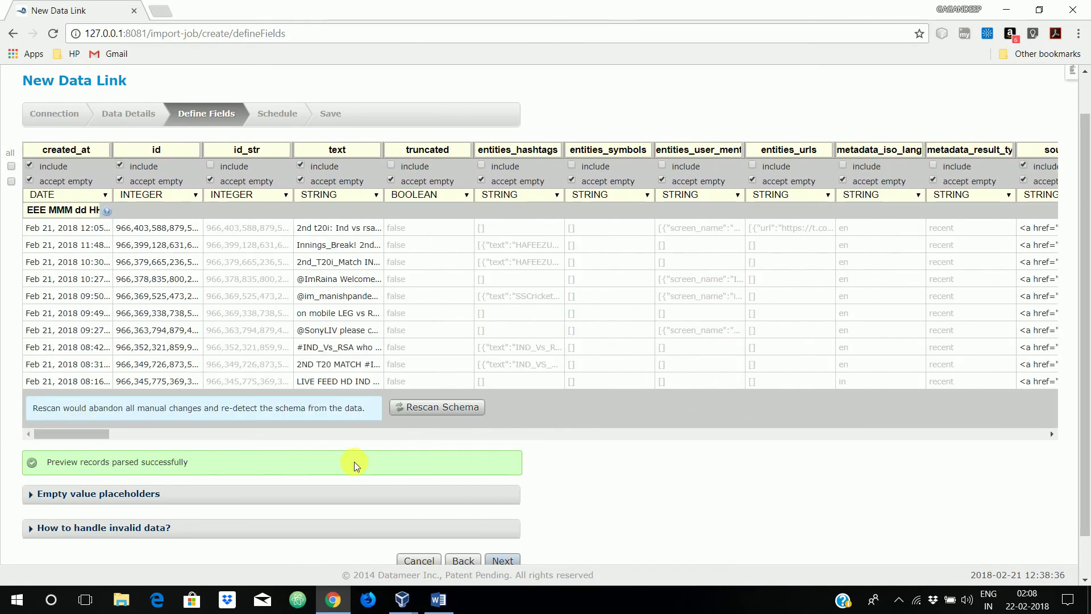
{"action": "scroll", "coordinate": [640, 426], "scroll_direction": "down", "scroll_amount": 1}
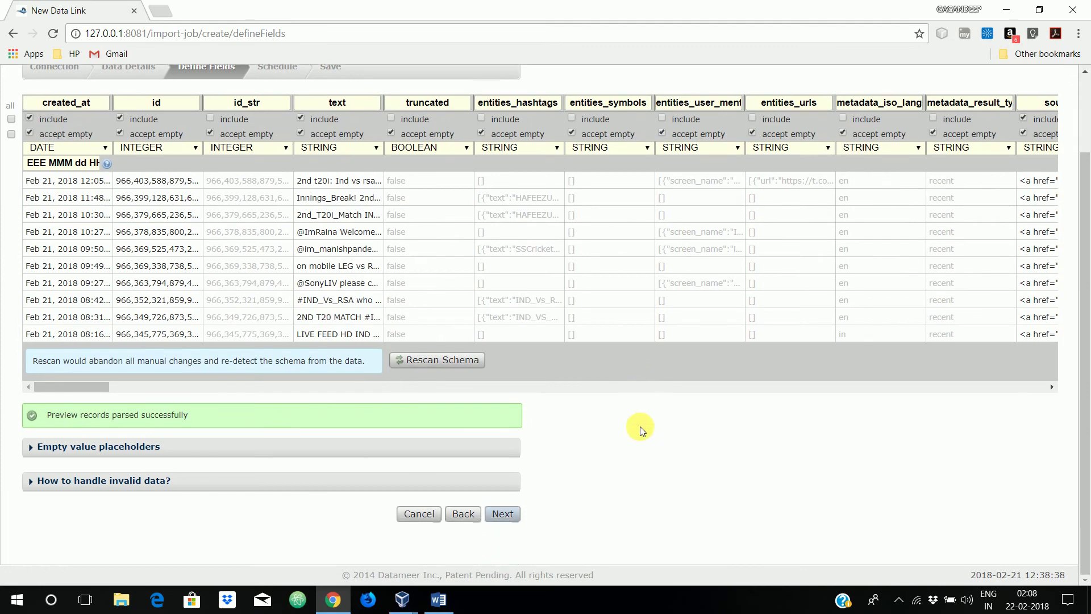
{"action": "left_click", "coordinate": [511, 514]}
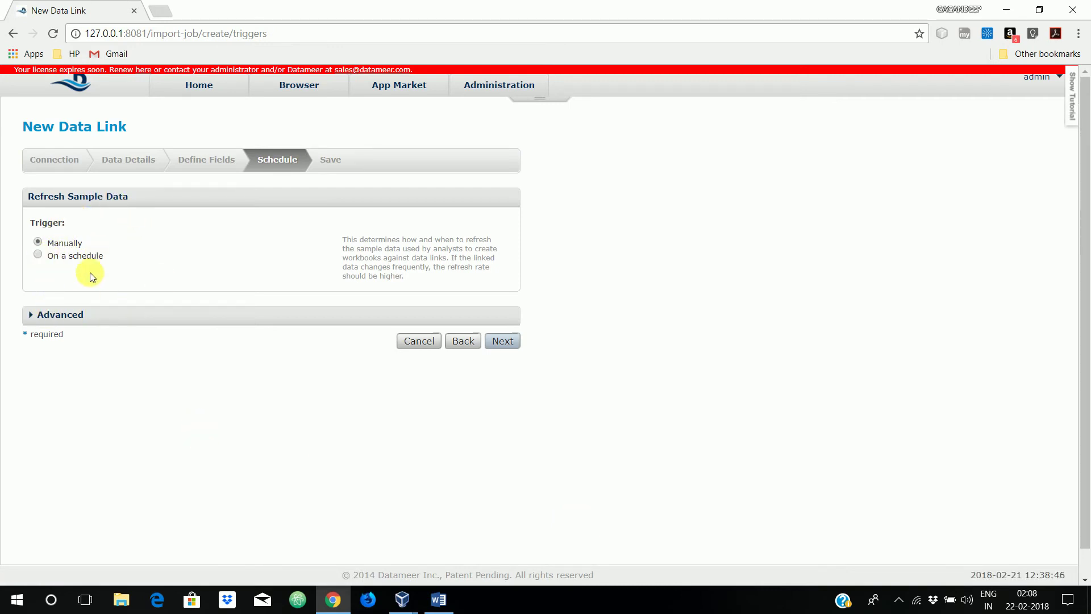
Examine the advanced settings for refreshing sample data, including sample records, mapper limit, error log maximum and logging options
{"action": "left_click", "coordinate": [46, 315]}
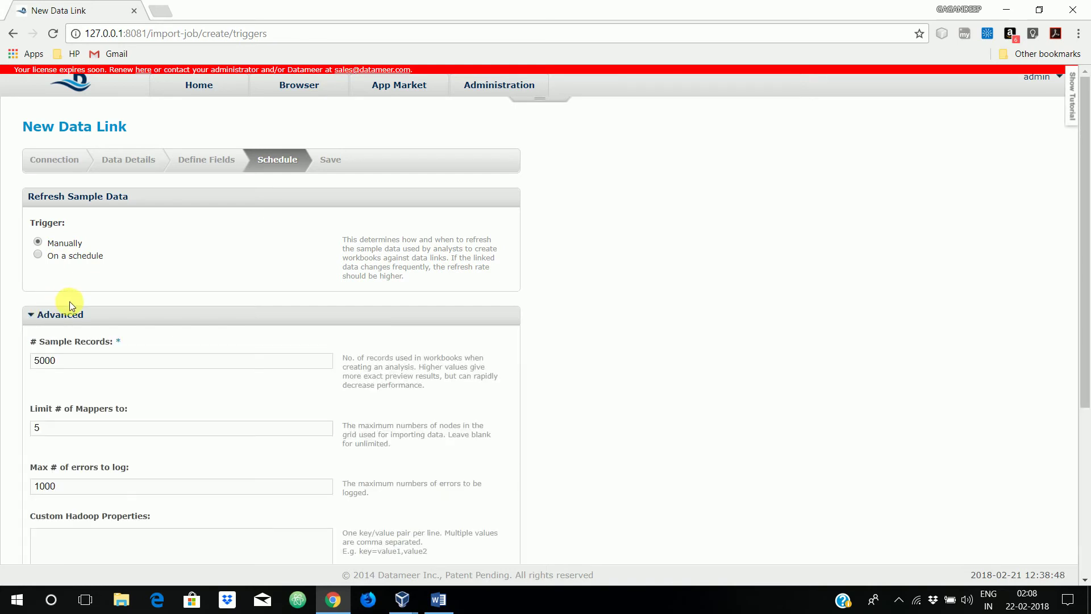
{"action": "scroll", "coordinate": [159, 308], "scroll_direction": "down", "scroll_amount": 1}
{"action": "scroll", "coordinate": [76, 332], "scroll_direction": "down", "scroll_amount": 1}
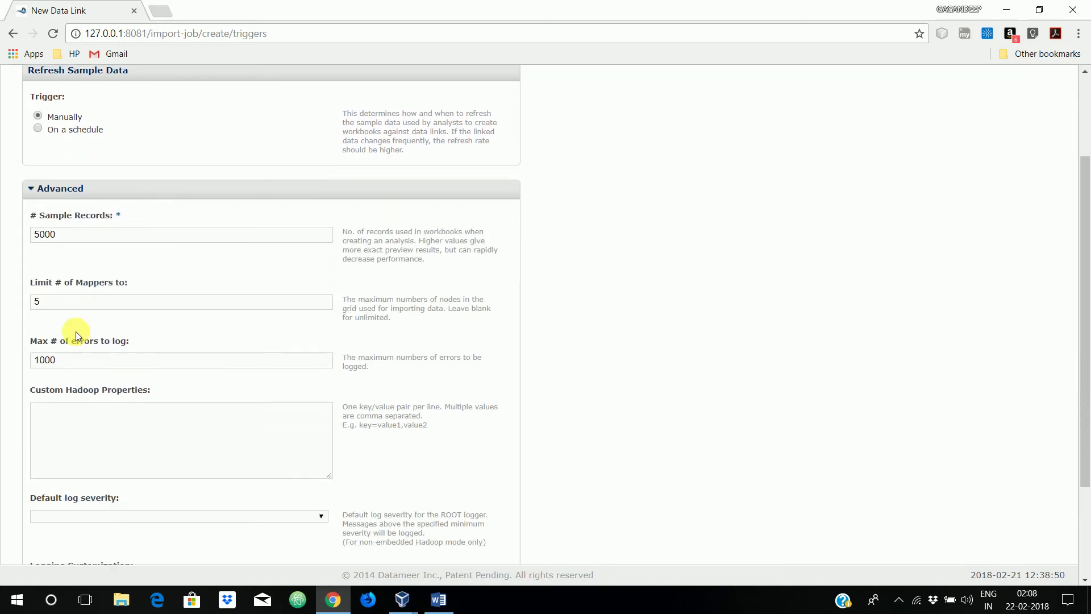
{"action": "scroll", "coordinate": [85, 287], "scroll_direction": "down", "scroll_amount": 1}
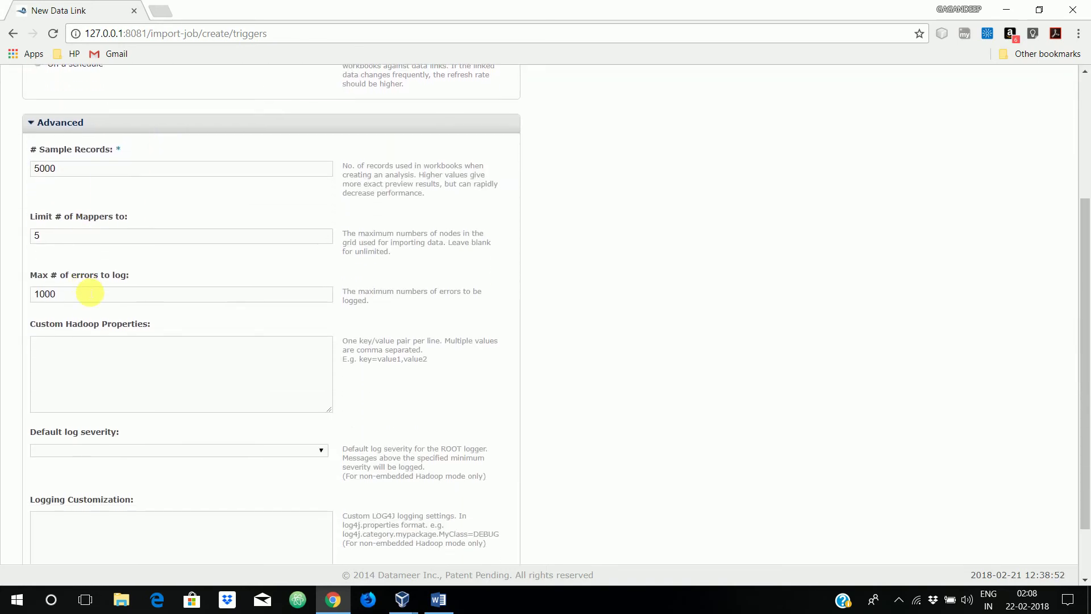
{"action": "scroll", "coordinate": [90, 292], "scroll_direction": "down", "scroll_amount": 1}
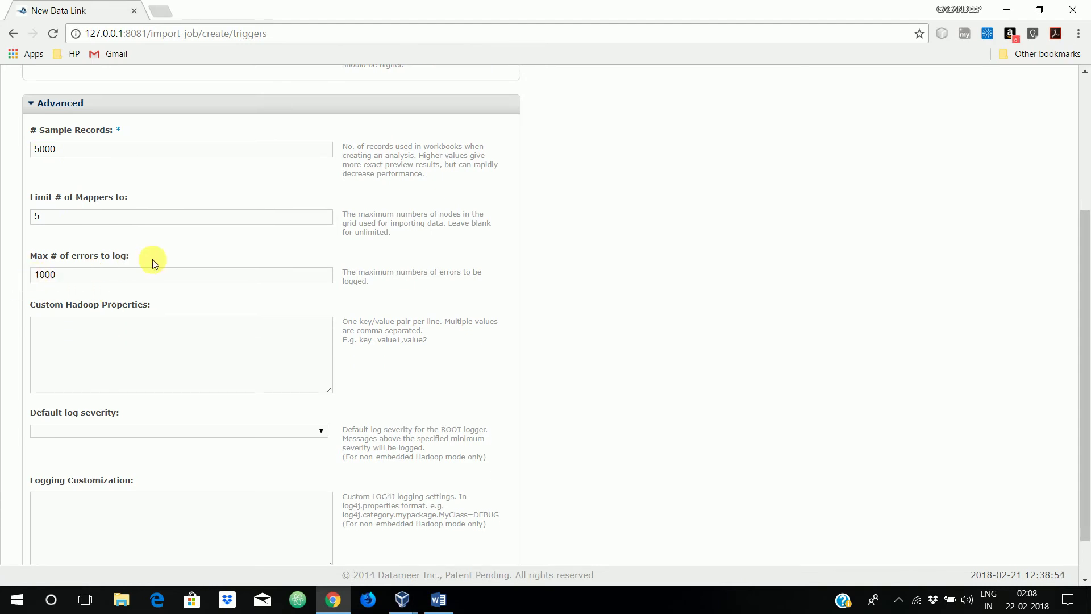
{"action": "scroll", "coordinate": [152, 259], "scroll_direction": "down", "scroll_amount": 1}
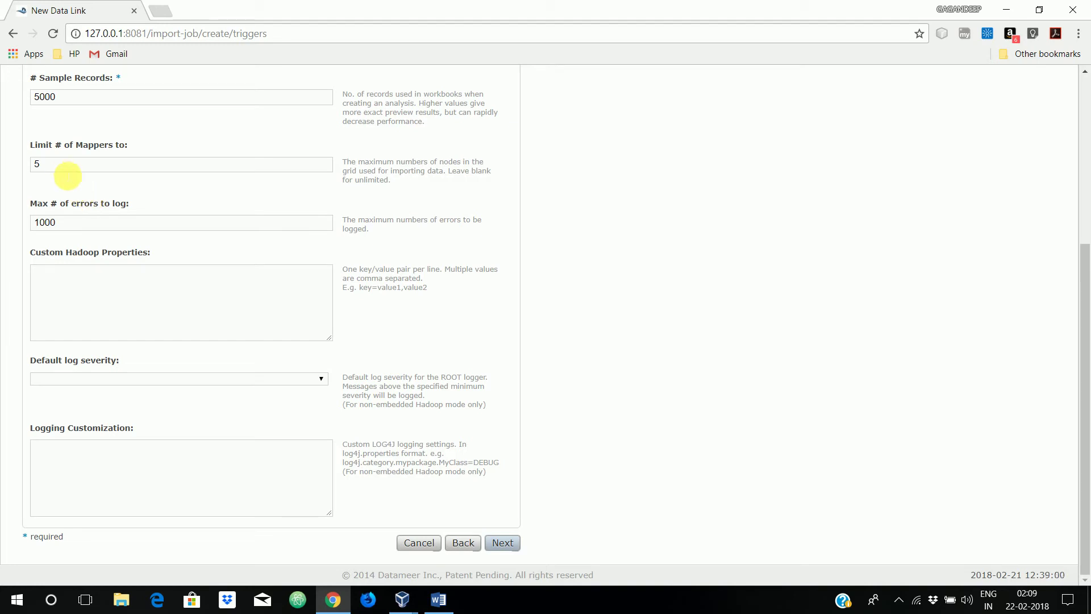
{"action": "double_click", "coordinate": [38, 165]}
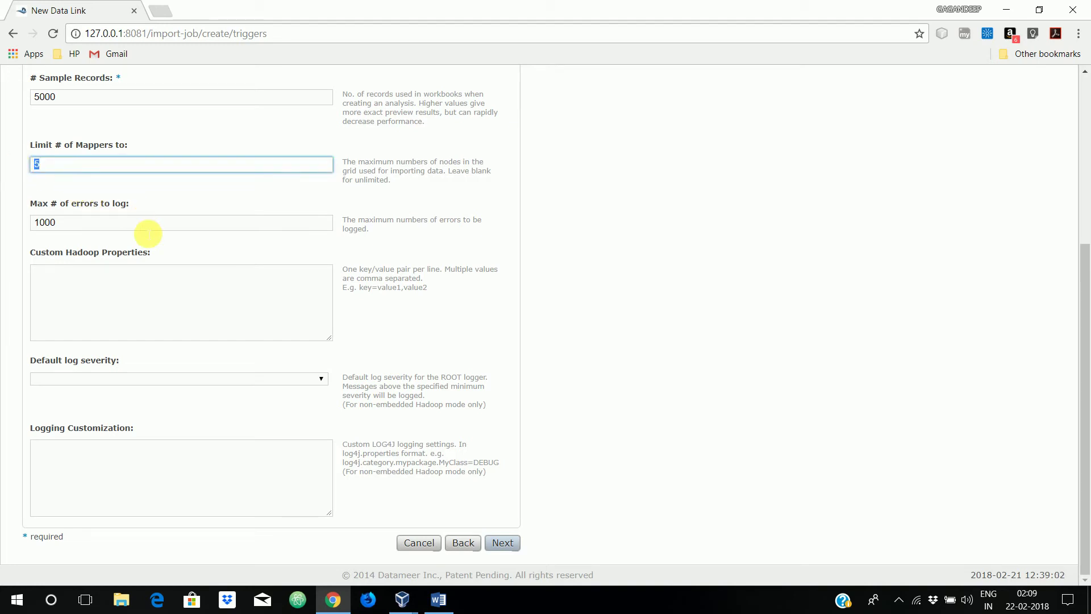
{"action": "scroll", "coordinate": [145, 231], "scroll_direction": "up", "scroll_amount": 5}
{"action": "scroll", "coordinate": [143, 229], "scroll_direction": "down", "scroll_amount": 4}
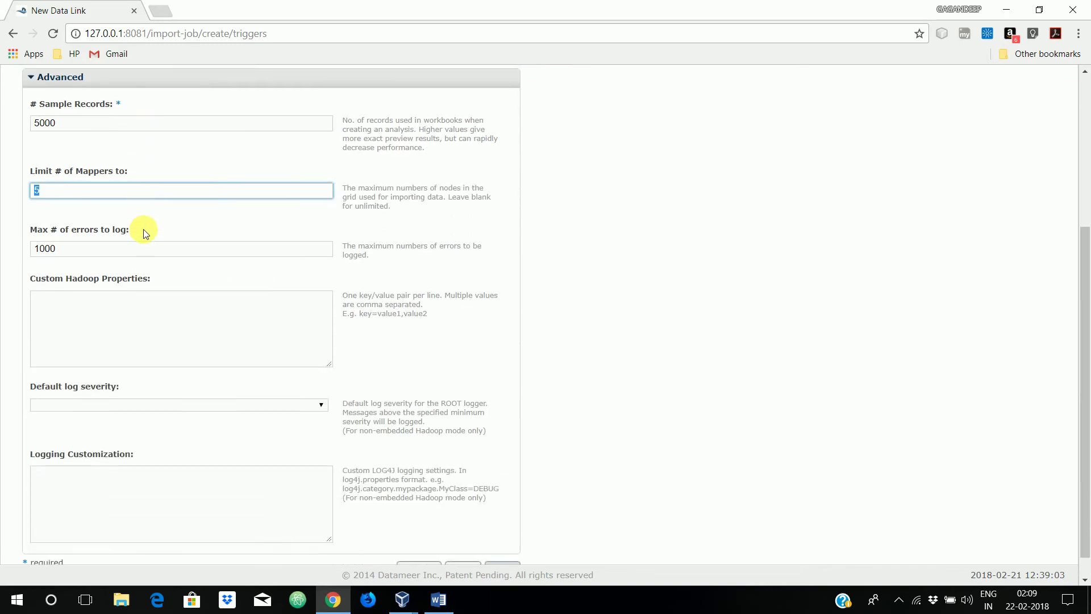
{"action": "scroll", "coordinate": [143, 230], "scroll_direction": "down", "scroll_amount": 1}
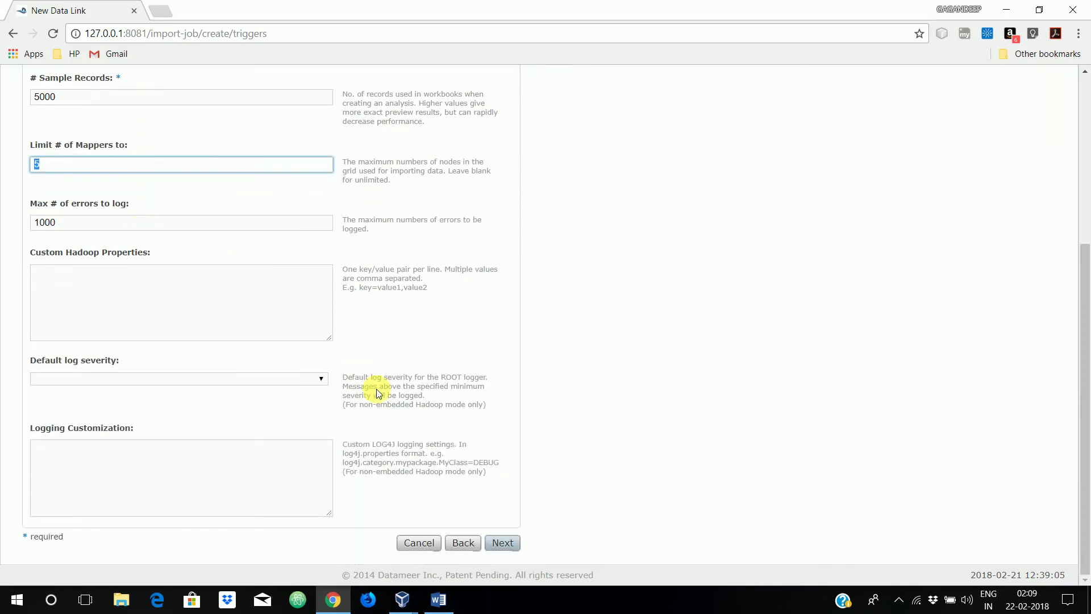
Accept the manual refresh schedule, describe the data link as OurFirstRestAPICall and start saving it
{"action": "left_click", "coordinate": [513, 544]}
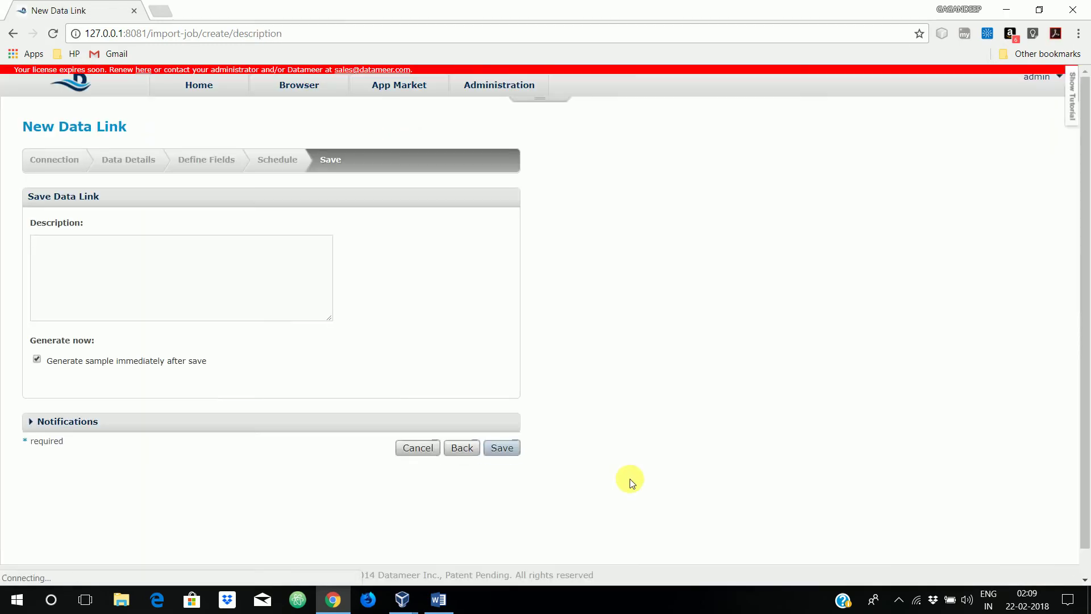
{"action": "left_click", "coordinate": [130, 272]}
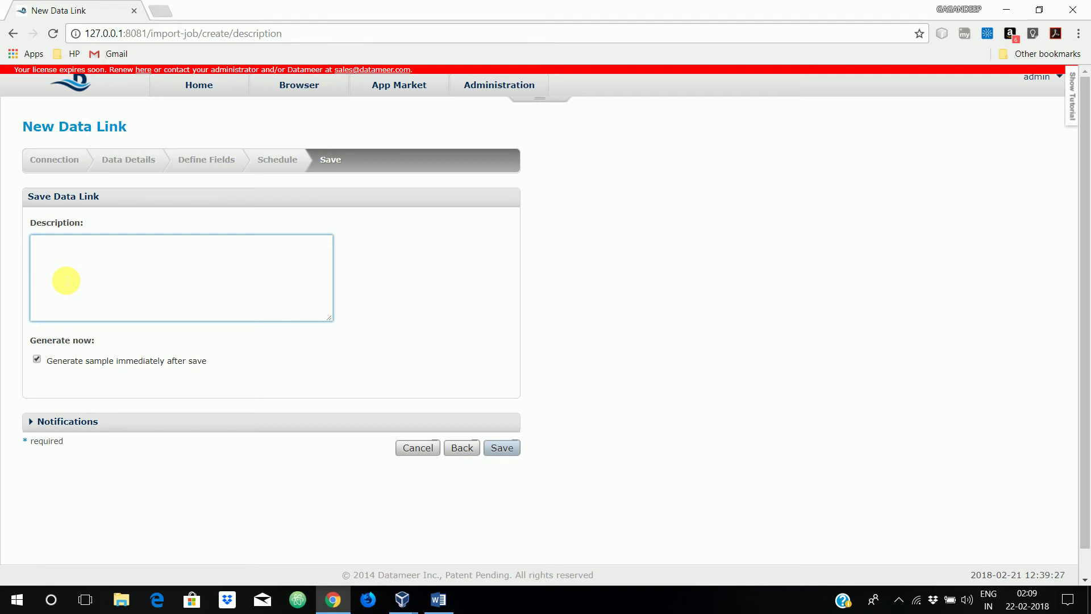
{"action": "type", "text": "urFirstRestAPICall"}
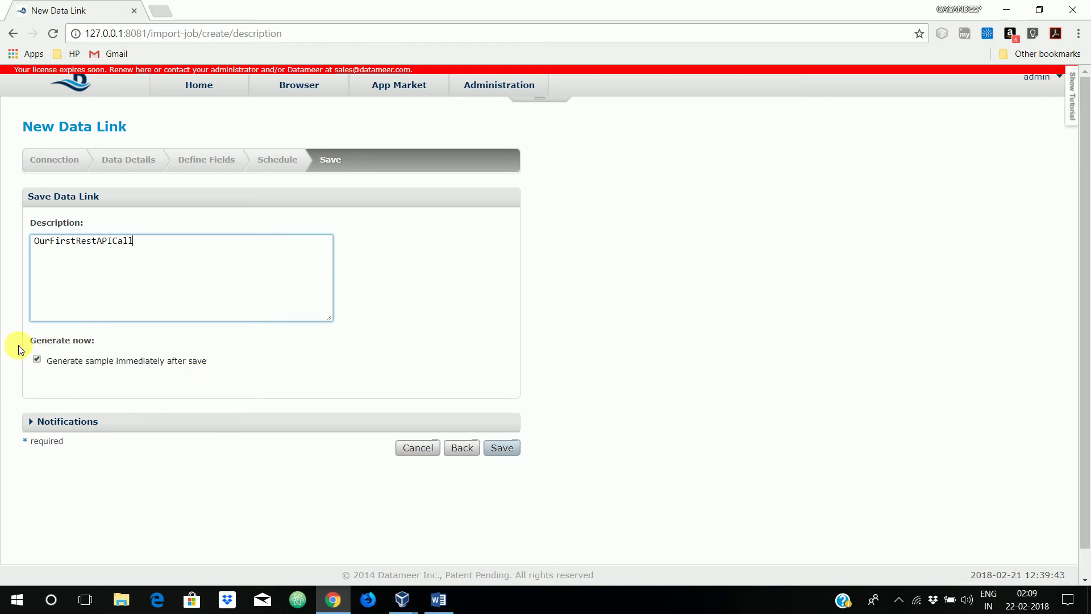
{"action": "left_click", "coordinate": [516, 454]}
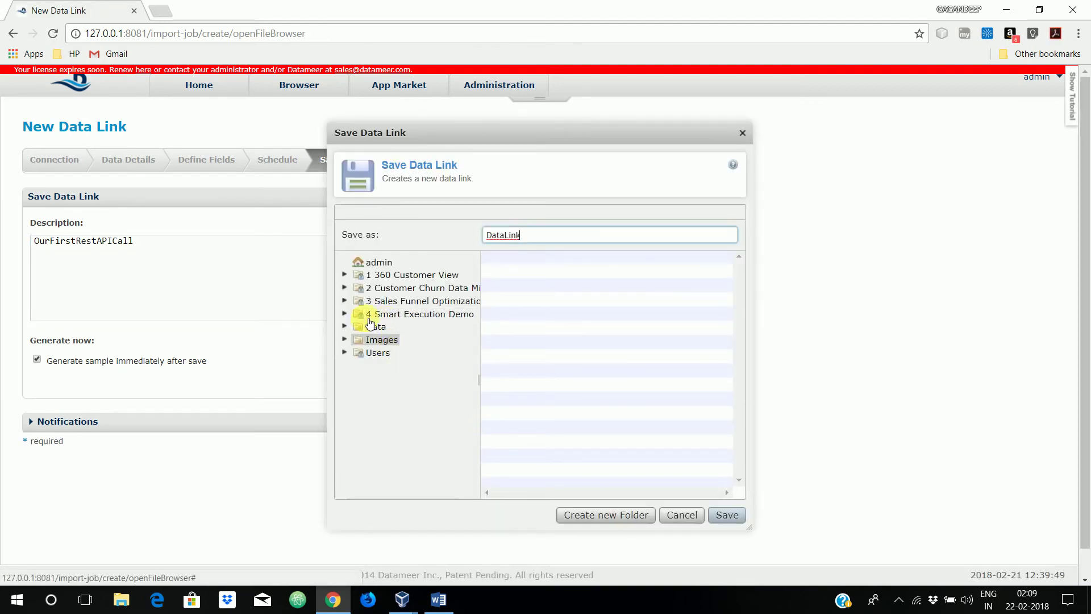
Save the data link as TwitterAnalysisINDVSRSA in the workbook folder under 2 Customer Churn Data Mining
{"action": "left_click", "coordinate": [344, 288]}
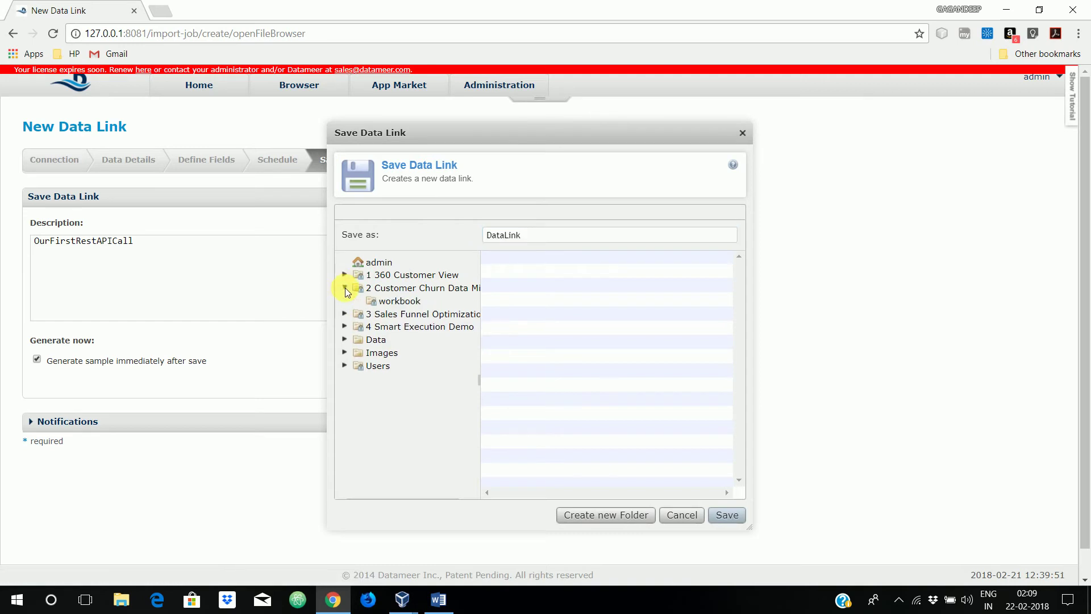
{"action": "left_click", "coordinate": [392, 301]}
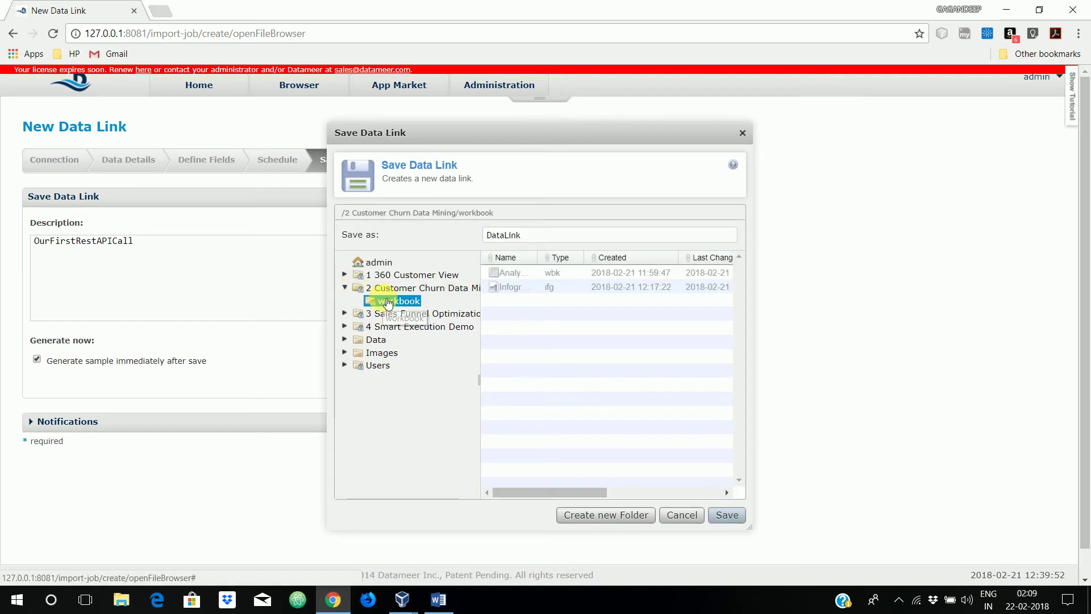
{"action": "left_click", "coordinate": [520, 236]}
{"action": "left_click_drag", "start_coordinate": [520, 235], "coordinate": [442, 232]}
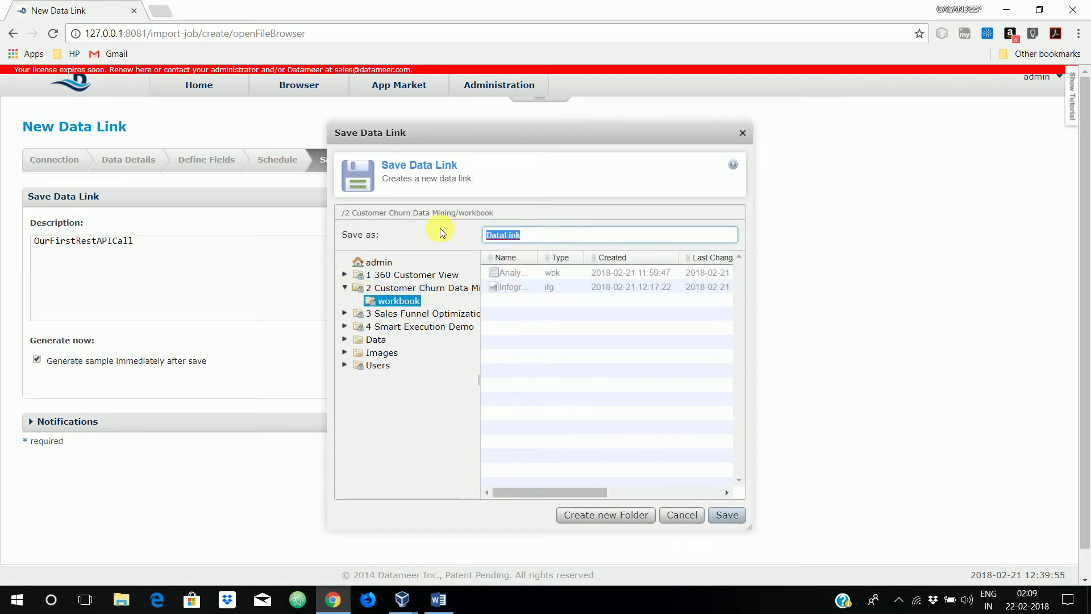
{"action": "type", "text": "TwitterAnalysisINDVS"}
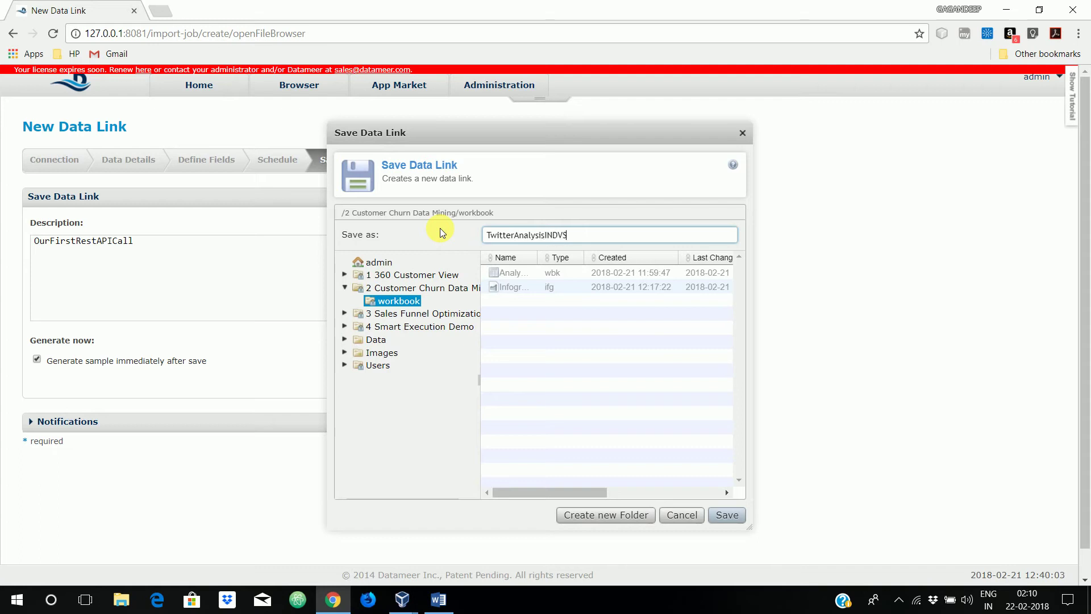
{"action": "type", "text": "RSA"}
{"action": "left_click", "coordinate": [725, 514]}
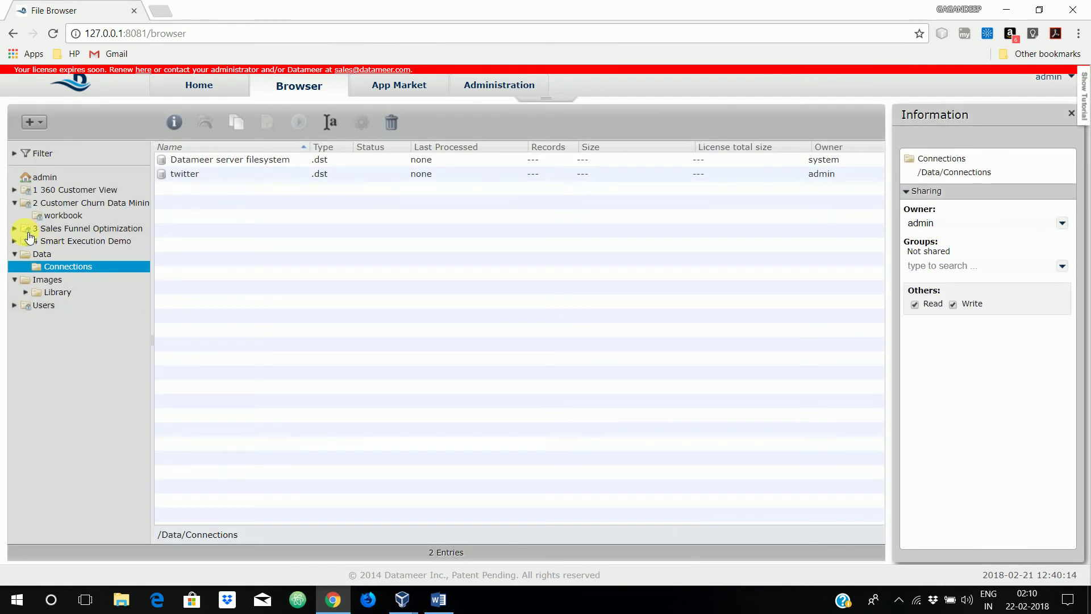
Open the details of the TwitterAnalysisINDVSRSA data link from the workbook folder and check its current job status
{"action": "left_click", "coordinate": [43, 215]}
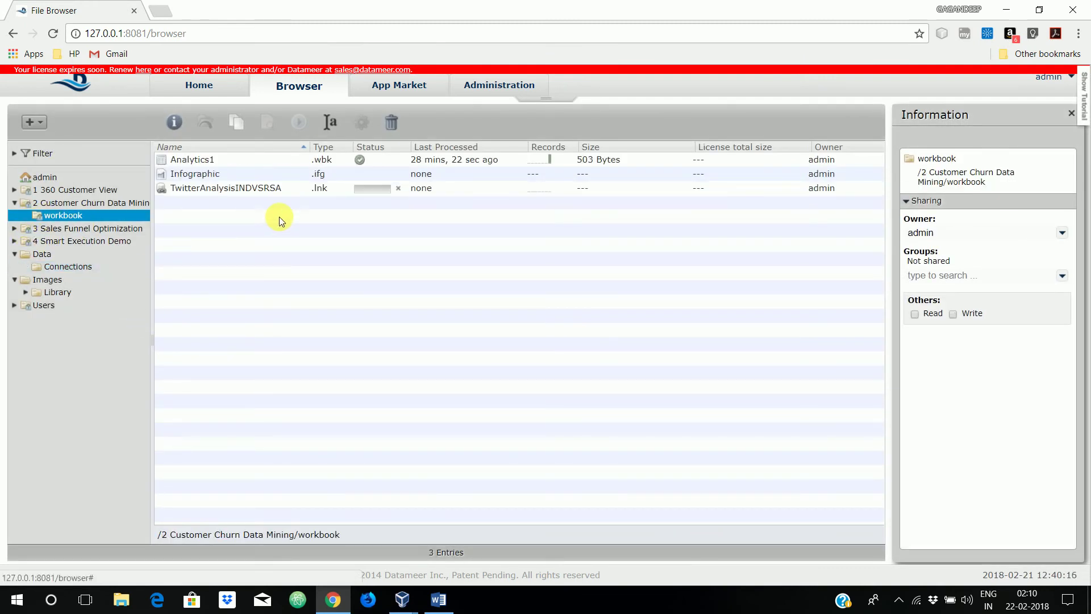
{"action": "left_click", "coordinate": [273, 193]}
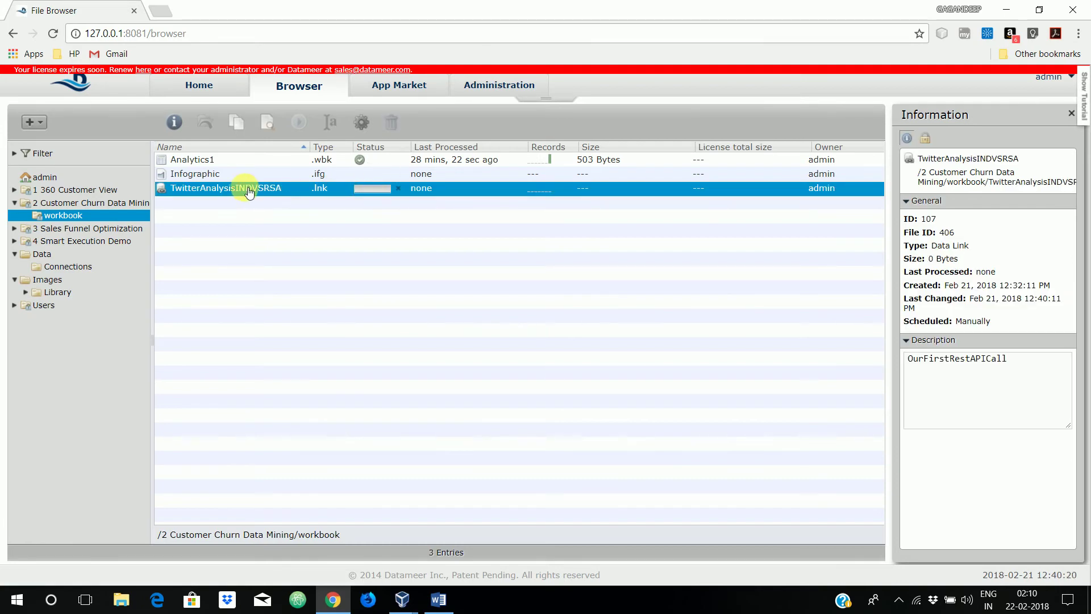
{"action": "right_click", "coordinate": [249, 193]}
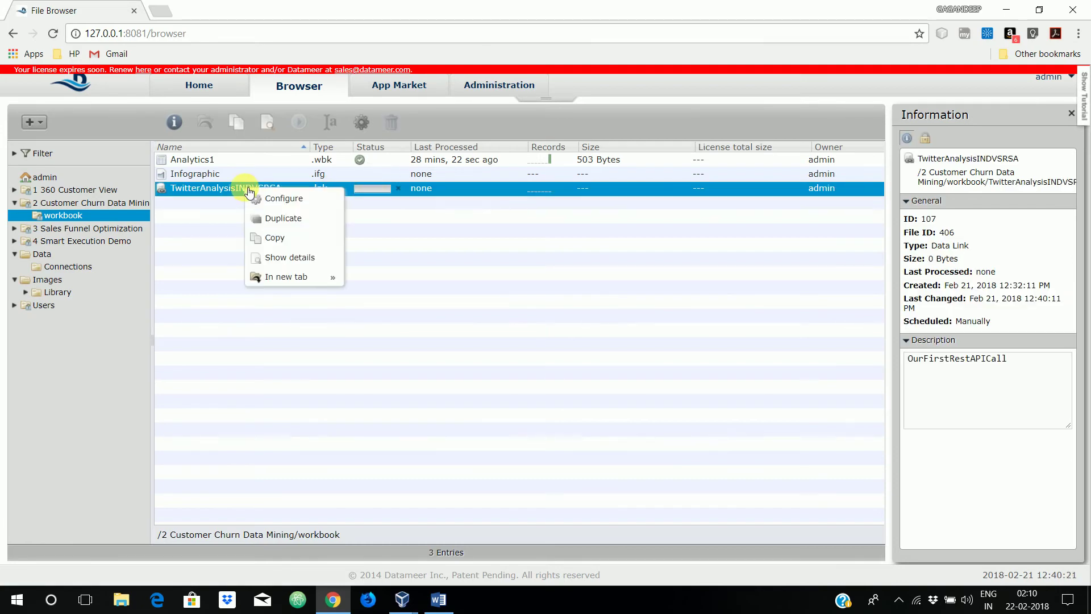
{"action": "left_click", "coordinate": [282, 257]}
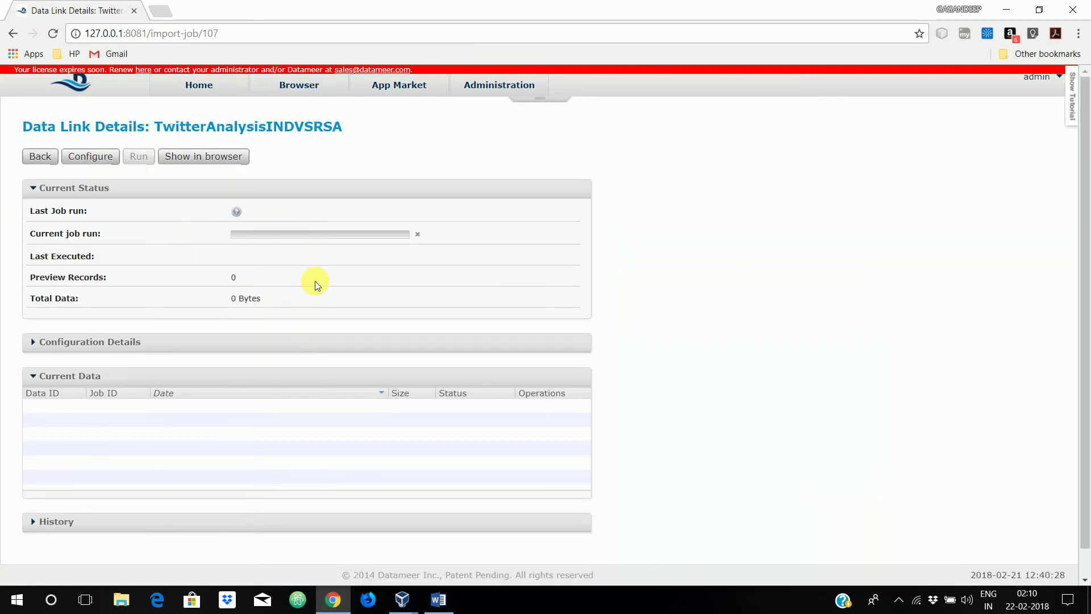
{"action": "scroll", "coordinate": [333, 304], "scroll_direction": "down", "scroll_amount": 1}
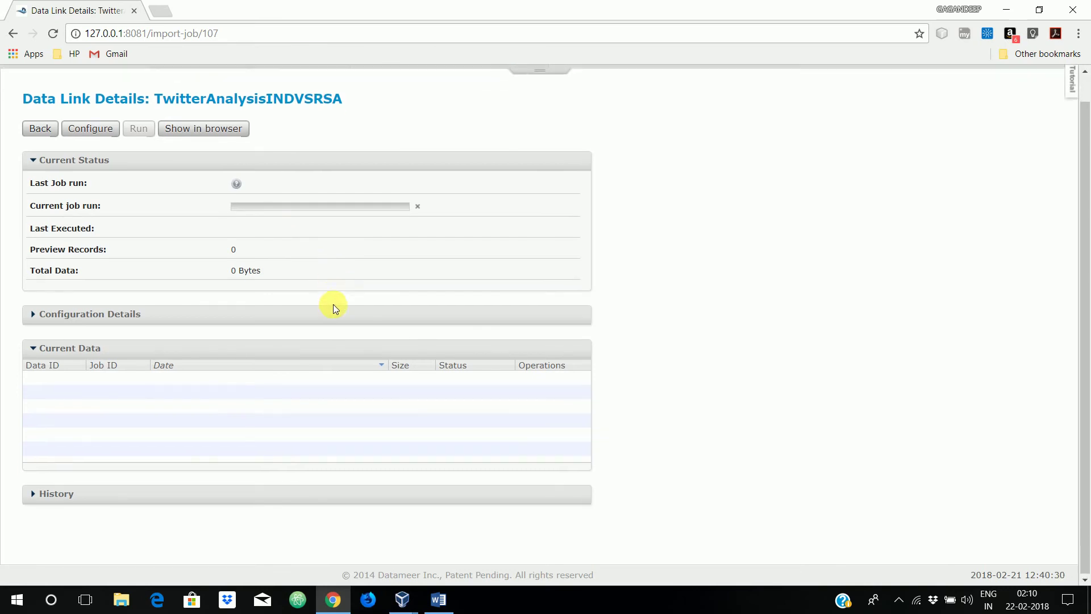
{"action": "scroll", "coordinate": [333, 304], "scroll_direction": "up", "scroll_amount": 1}
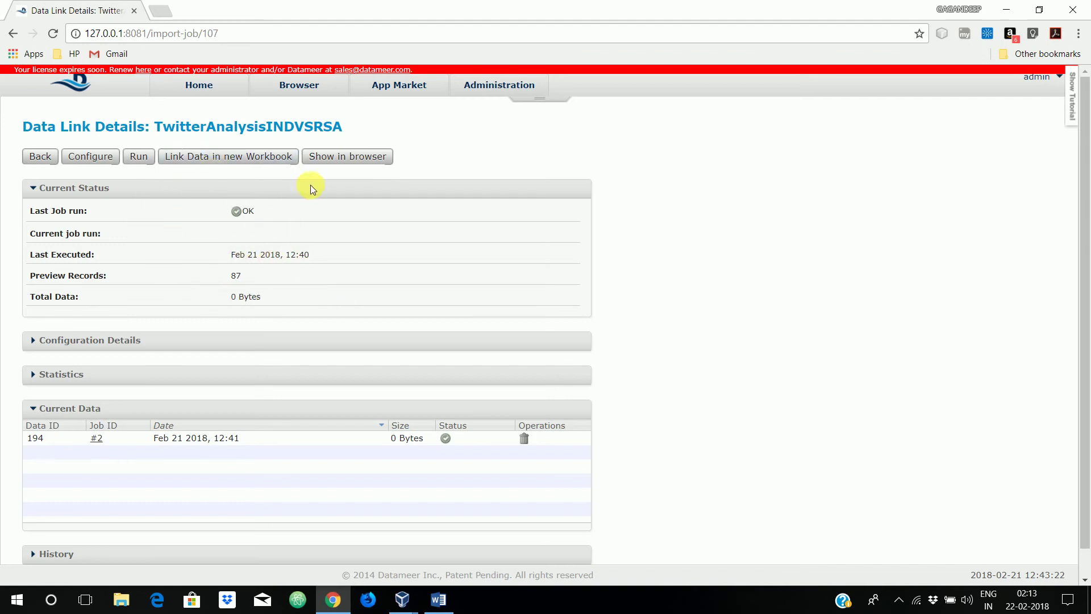
Reopen the data link from the file browser, examine the status and log of job run #2, and return to the link details
{"action": "left_click", "coordinate": [330, 156]}
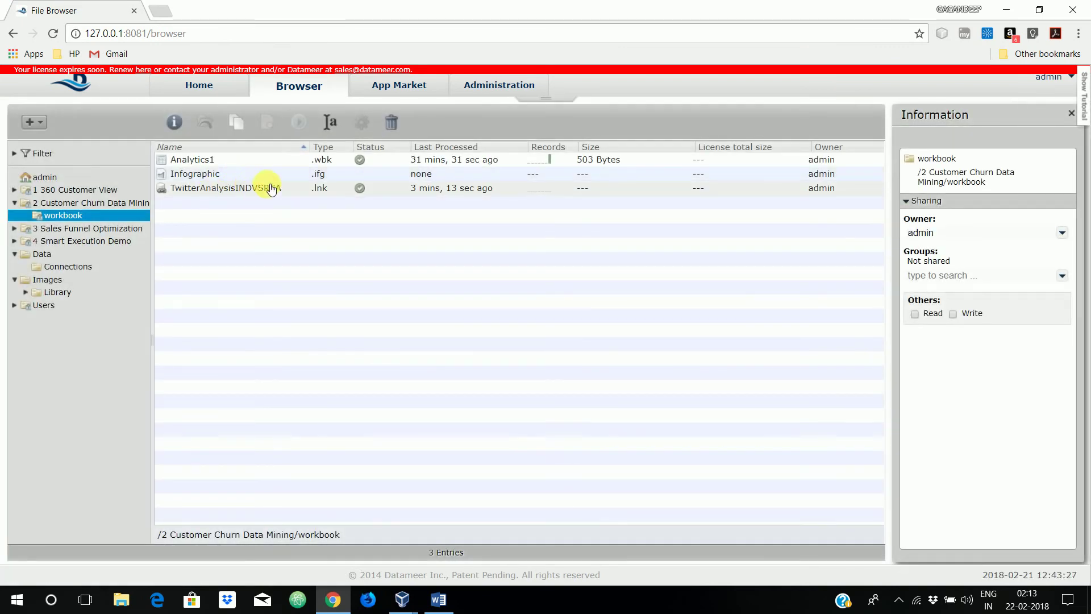
{"action": "double_click", "coordinate": [229, 194]}
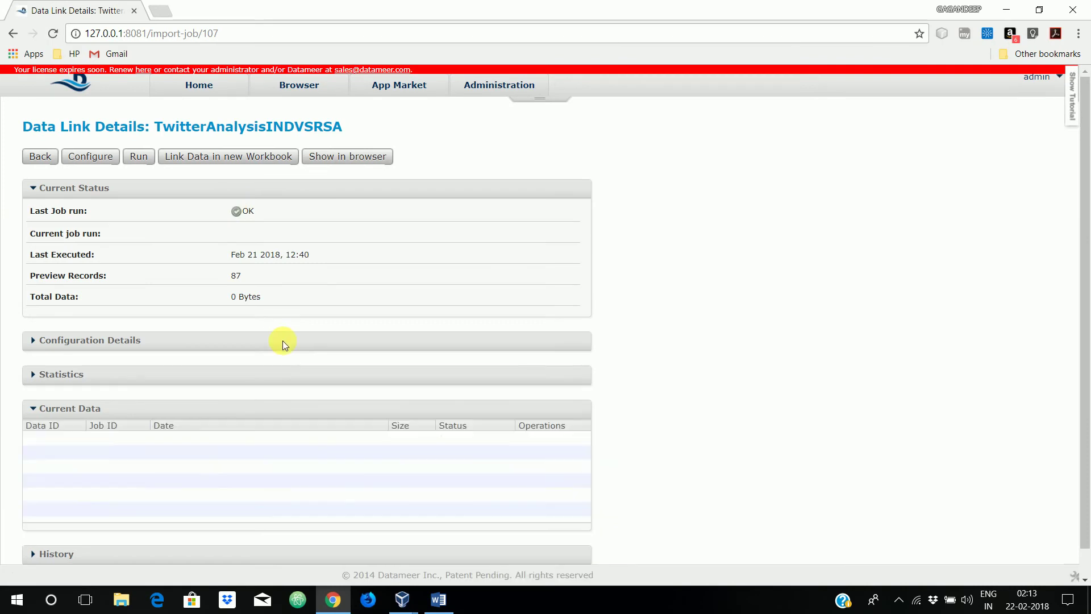
{"action": "scroll", "coordinate": [282, 339], "scroll_direction": "down", "scroll_amount": 1}
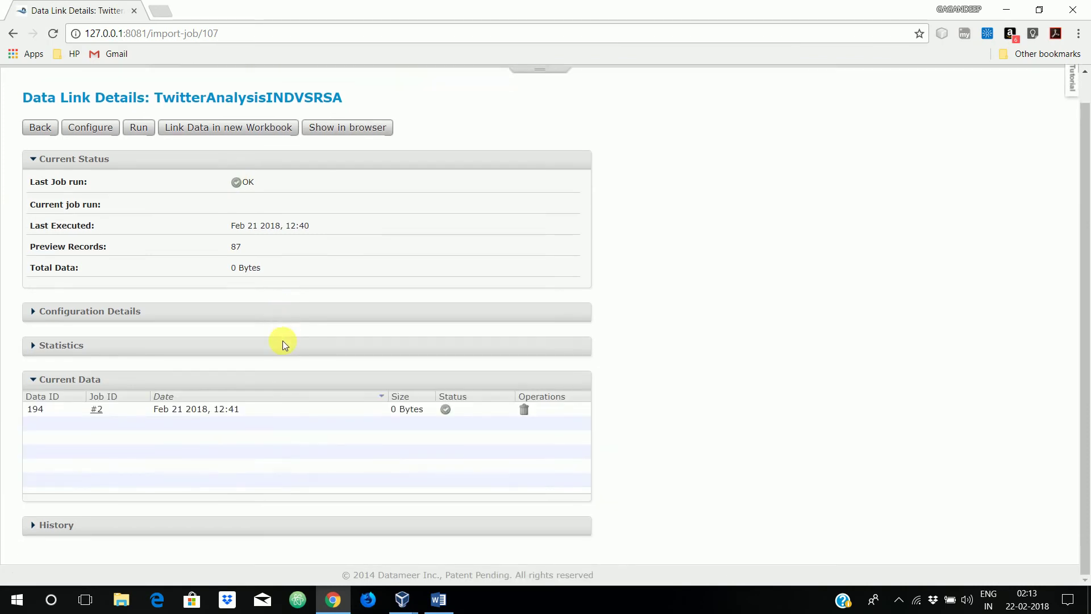
{"action": "left_click", "coordinate": [101, 412]}
{"action": "scroll", "coordinate": [219, 472], "scroll_direction": "down", "scroll_amount": 1}
{"action": "scroll", "coordinate": [220, 471], "scroll_direction": "down", "scroll_amount": 7}
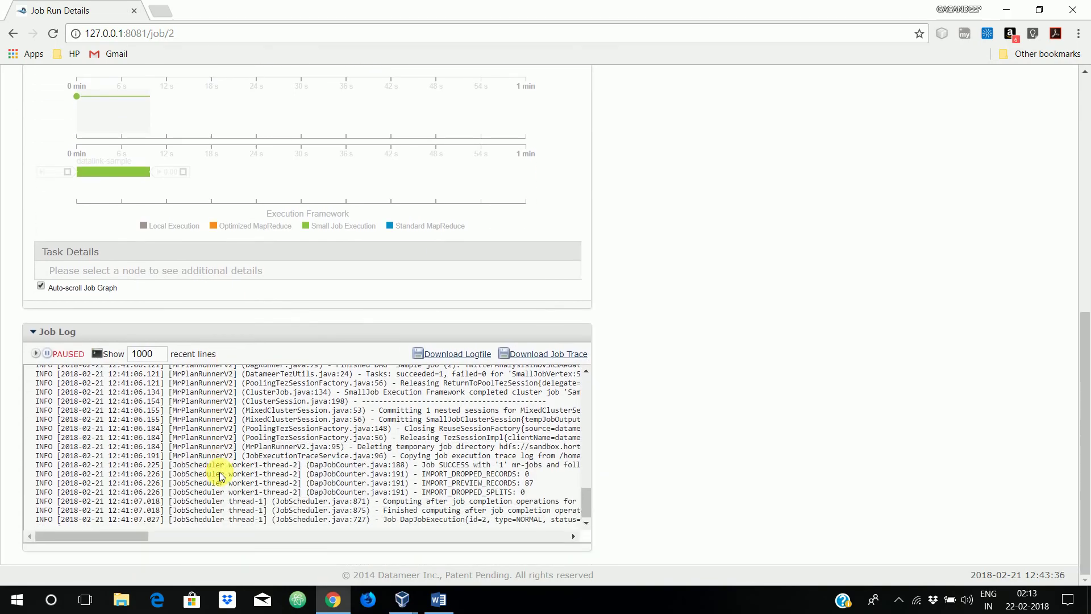
{"action": "scroll", "coordinate": [379, 475], "scroll_direction": "up", "scroll_amount": 15}
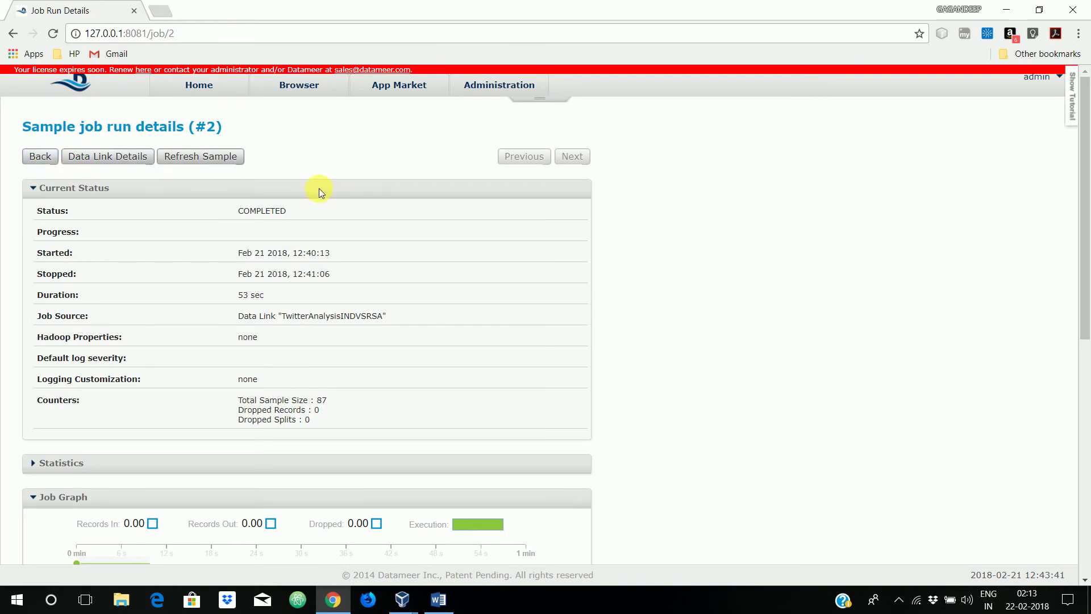
{"action": "left_click", "coordinate": [39, 158]}
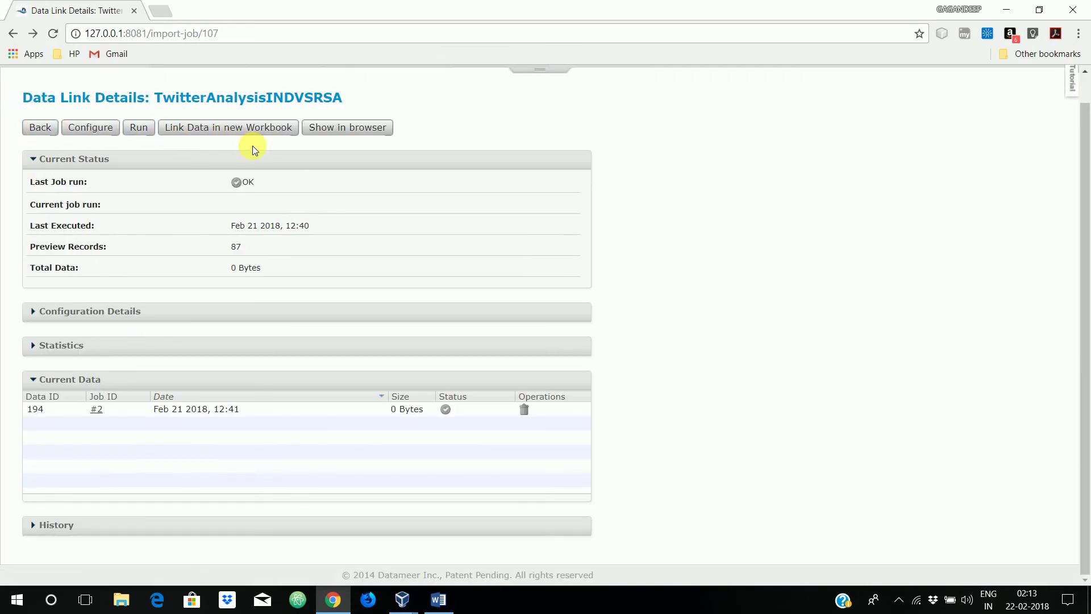
Return to the workbook folder in the file browser and create a new workbook there
{"action": "left_click", "coordinate": [342, 131]}
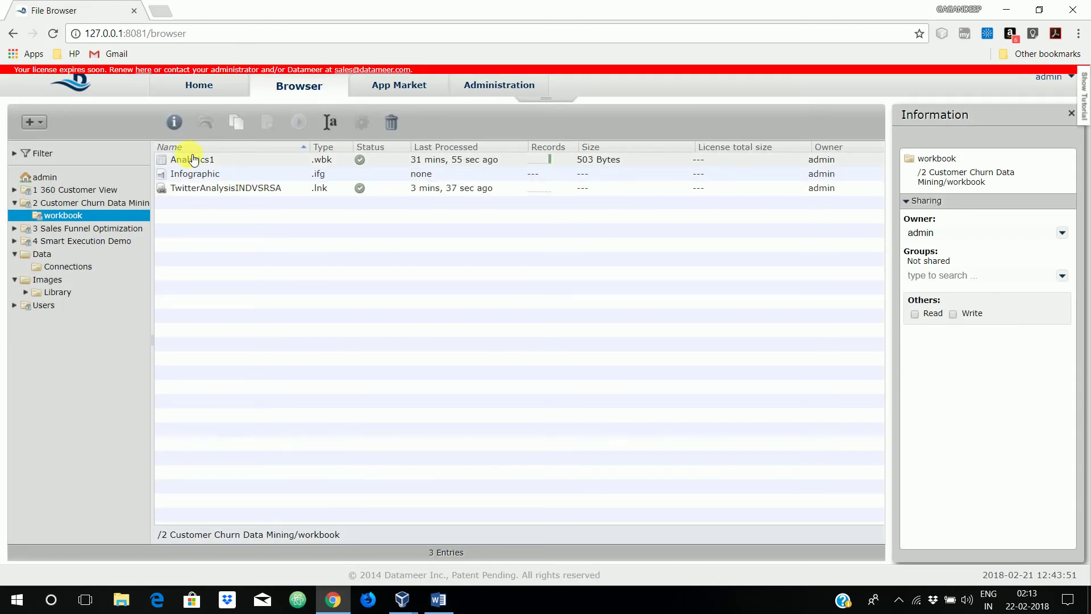
{"action": "left_click", "coordinate": [194, 159]}
{"action": "right_click", "coordinate": [203, 224]}
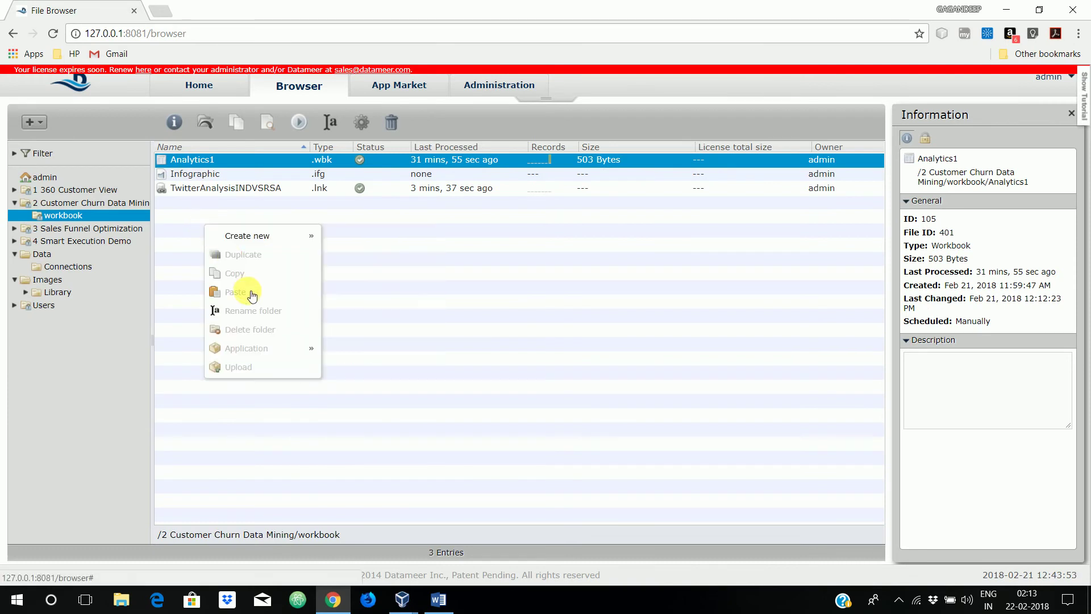
{"action": "mouse_move", "coordinate": [267, 241]}
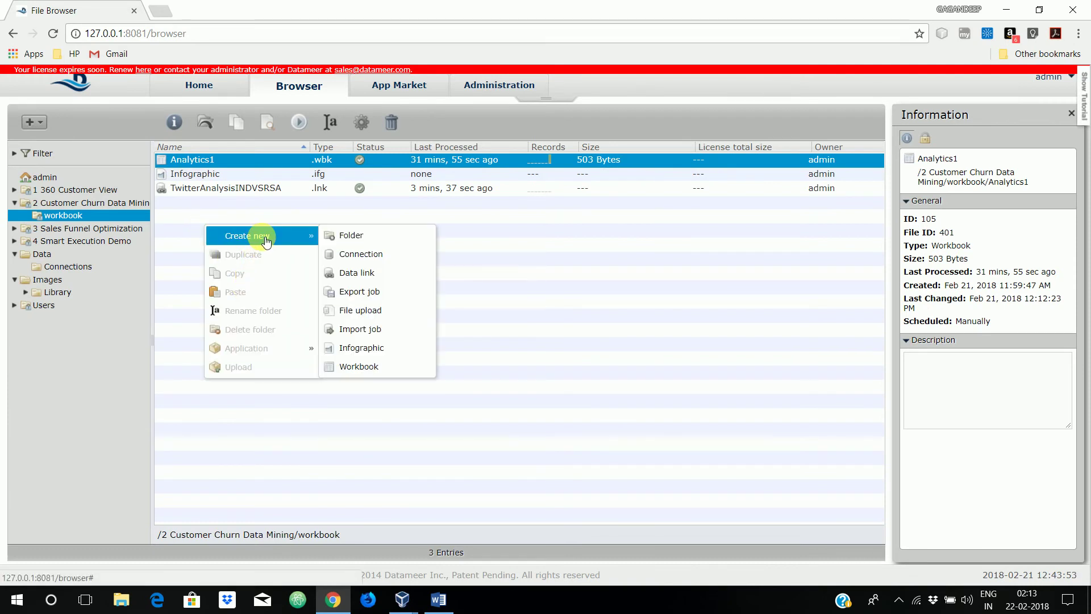
{"action": "left_click", "coordinate": [363, 367]}
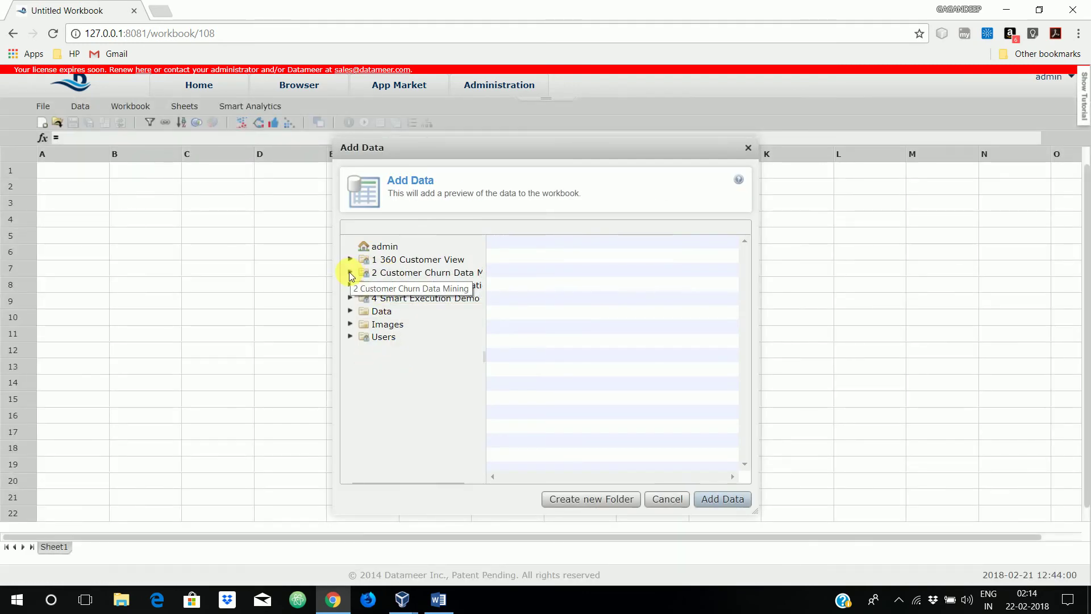
Add the TwitterAnalysisINDVSRSA data link from 2 Customer Churn Data Mining/workbook to the new workbook
{"action": "left_click", "coordinate": [351, 273]}
{"action": "left_click", "coordinate": [369, 285]}
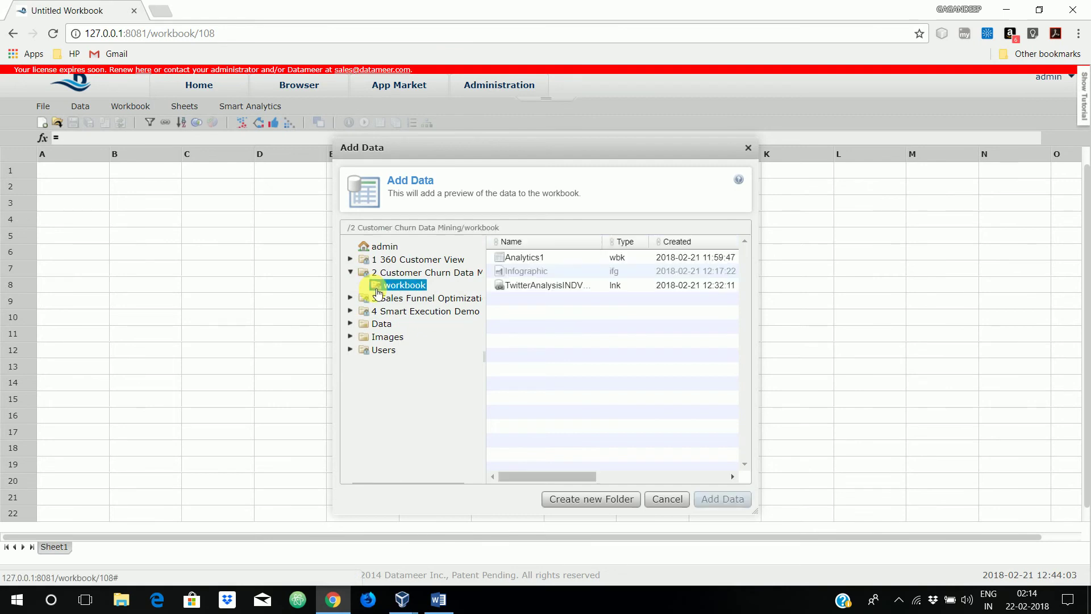
{"action": "left_click", "coordinate": [516, 286]}
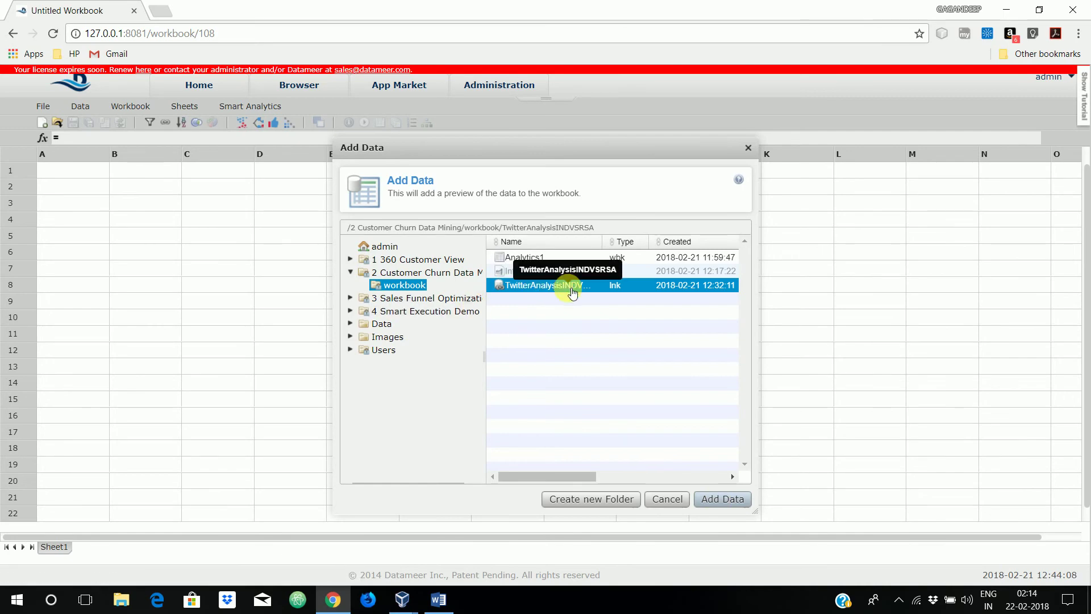
{"action": "left_click", "coordinate": [720, 499]}
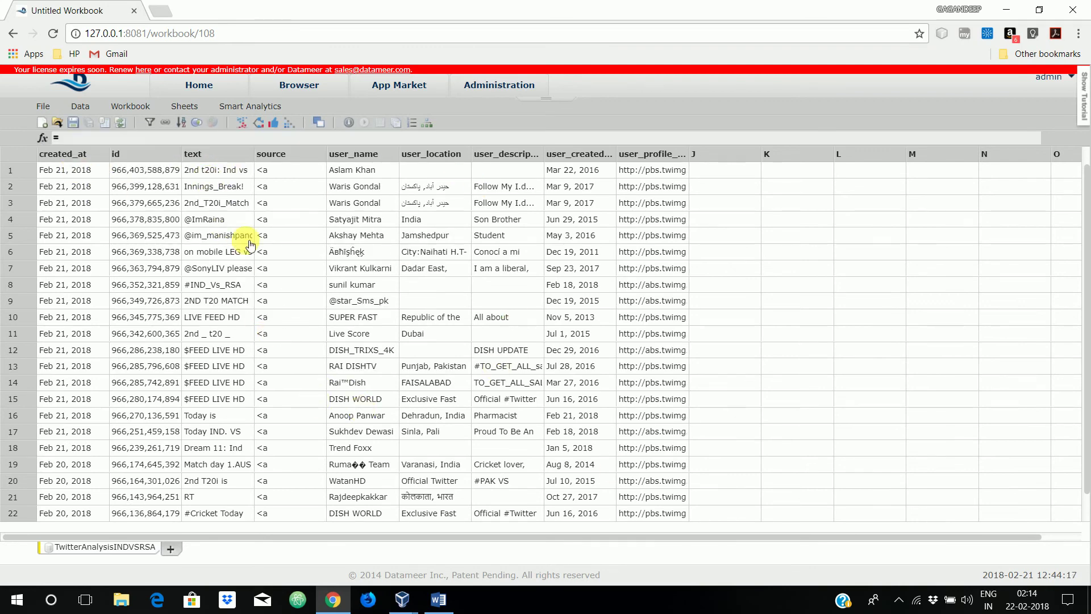
Look through all imported tweet rows and widen the text column to about three times its width
{"action": "scroll", "coordinate": [332, 391], "scroll_direction": "down", "scroll_amount": 10}
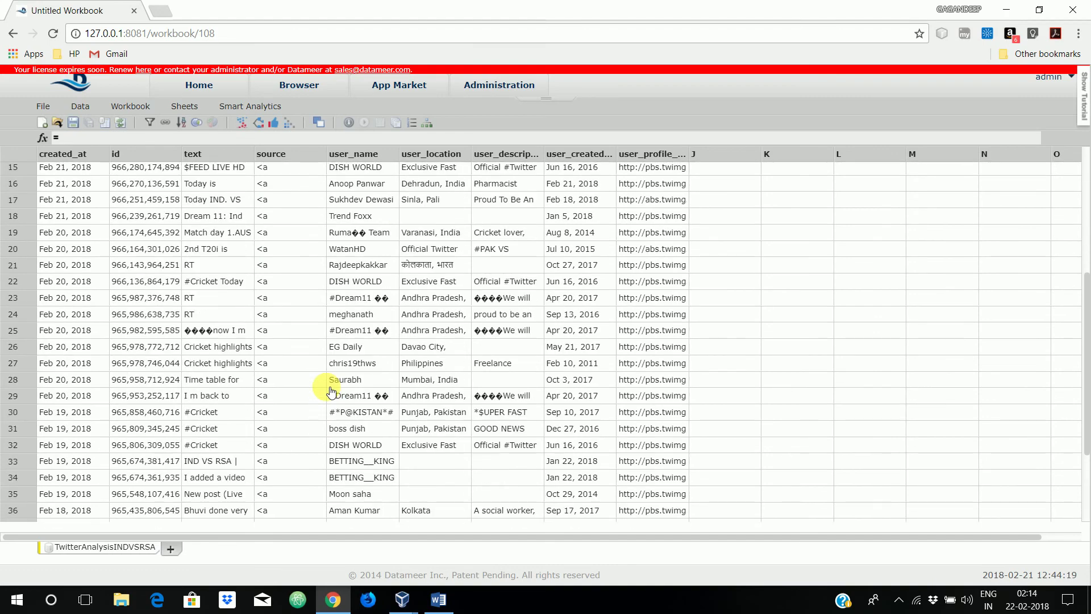
{"action": "scroll", "coordinate": [331, 391], "scroll_direction": "down", "scroll_amount": 10}
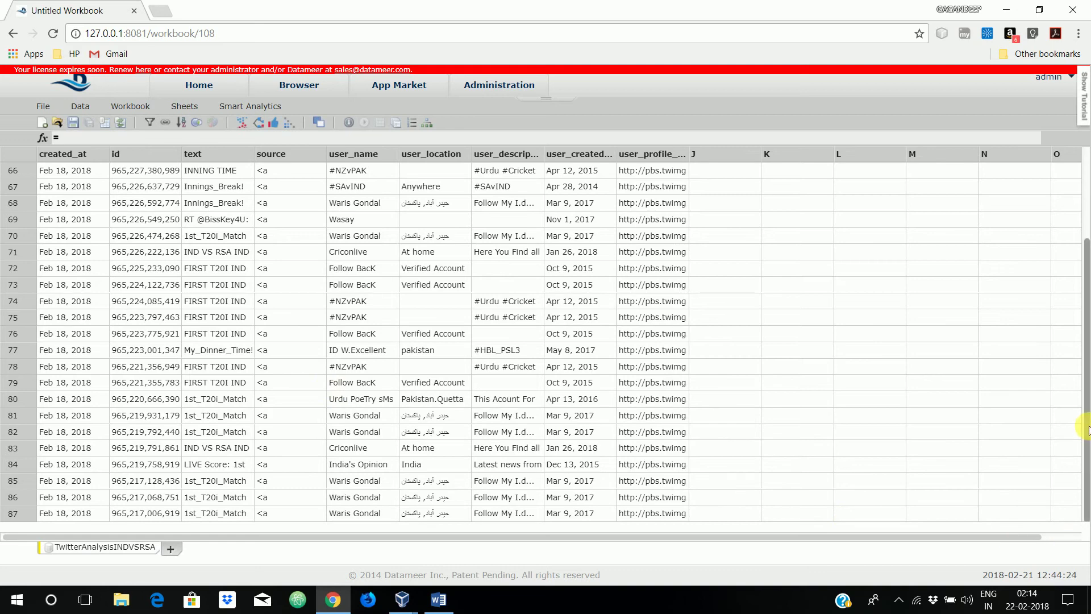
{"action": "left_click_drag", "start_coordinate": [1087, 436], "coordinate": [1086, 281]}
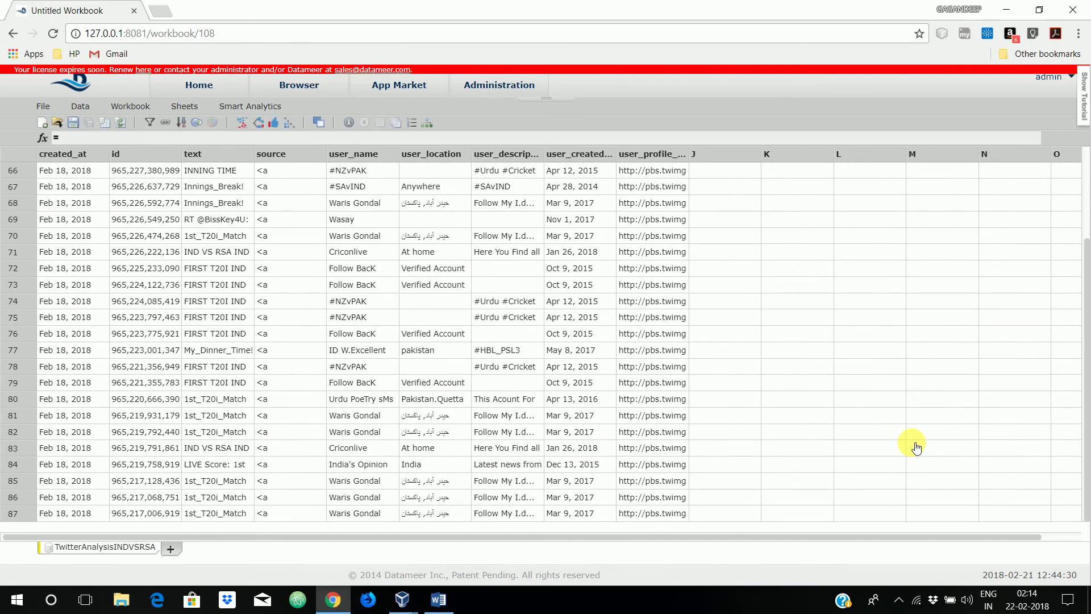
{"action": "scroll", "coordinate": [916, 448], "scroll_direction": "up", "scroll_amount": 15}
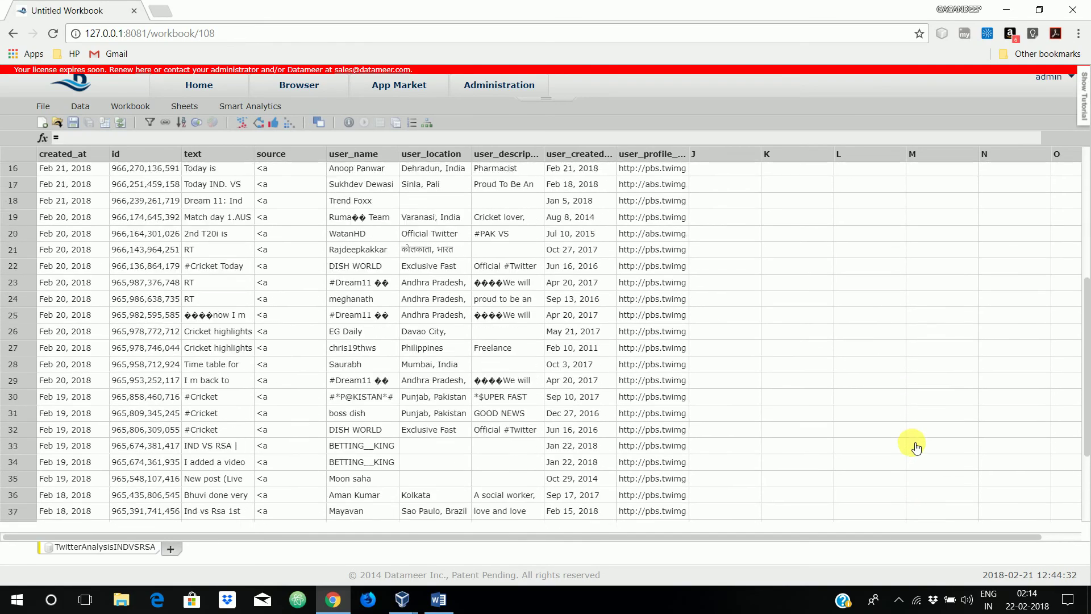
{"action": "scroll", "coordinate": [916, 448], "scroll_direction": "up", "scroll_amount": 5}
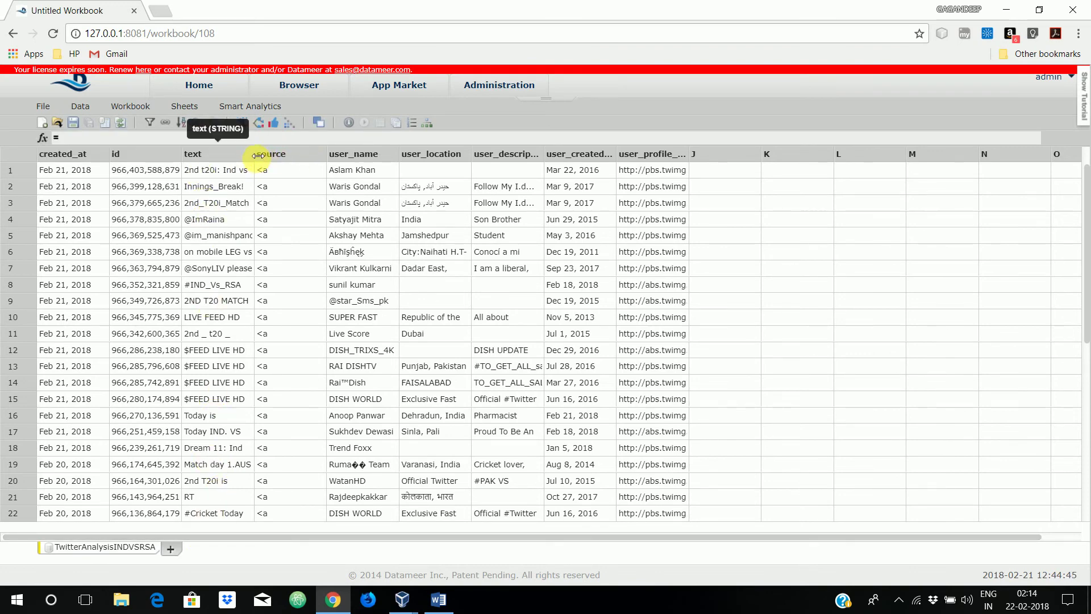
{"action": "left_click_drag", "start_coordinate": [264, 159], "coordinate": [403, 155]}
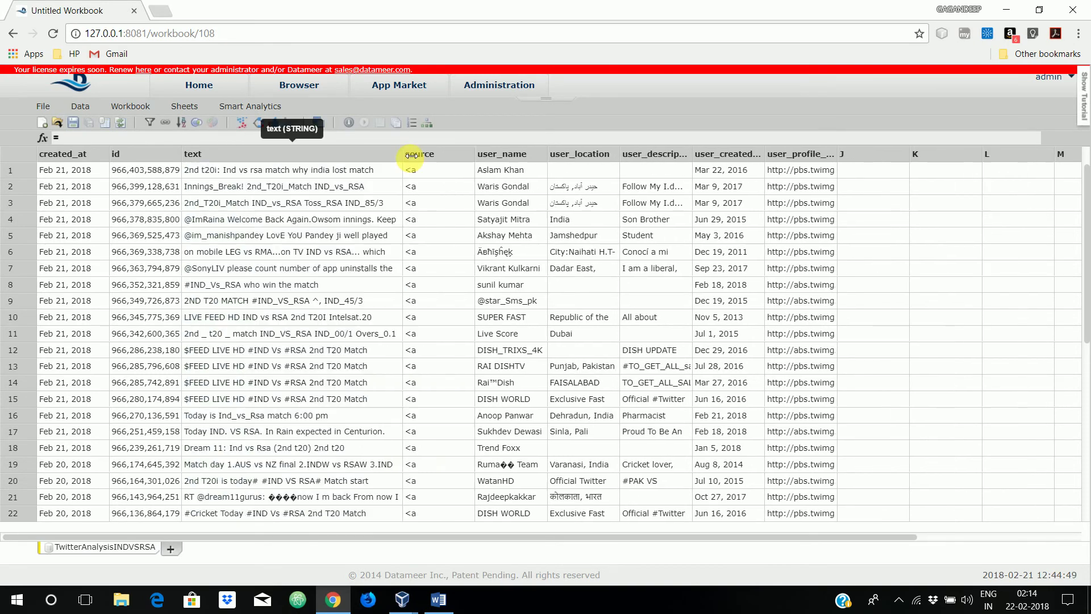
Add a new sheet to the workbook and look through the Text category of formula functions for its first column
{"action": "left_click", "coordinate": [171, 549]}
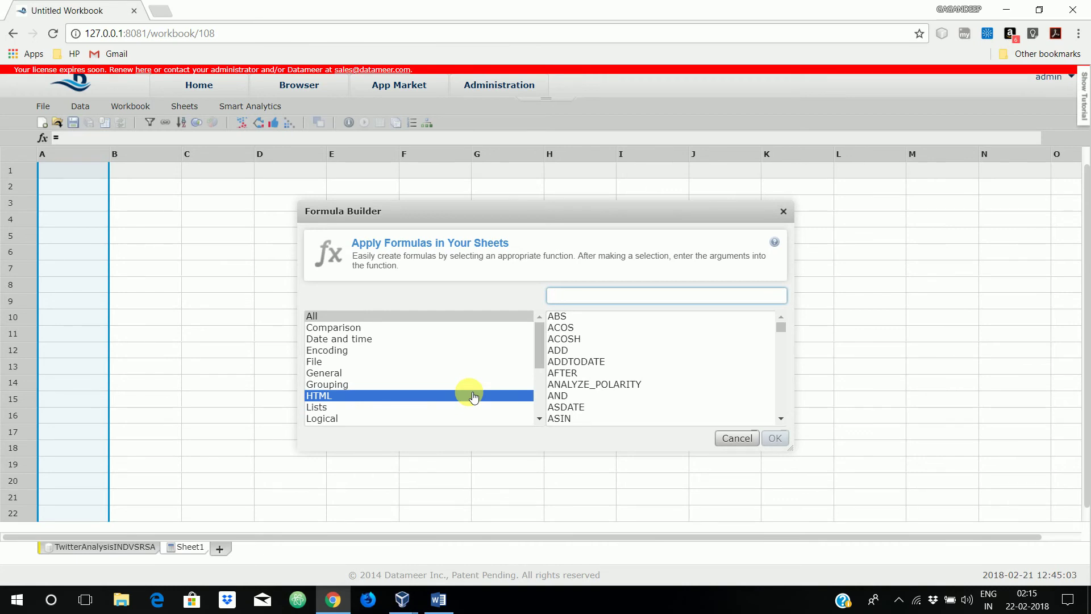
{"action": "scroll", "coordinate": [474, 396], "scroll_direction": "down", "scroll_amount": 5}
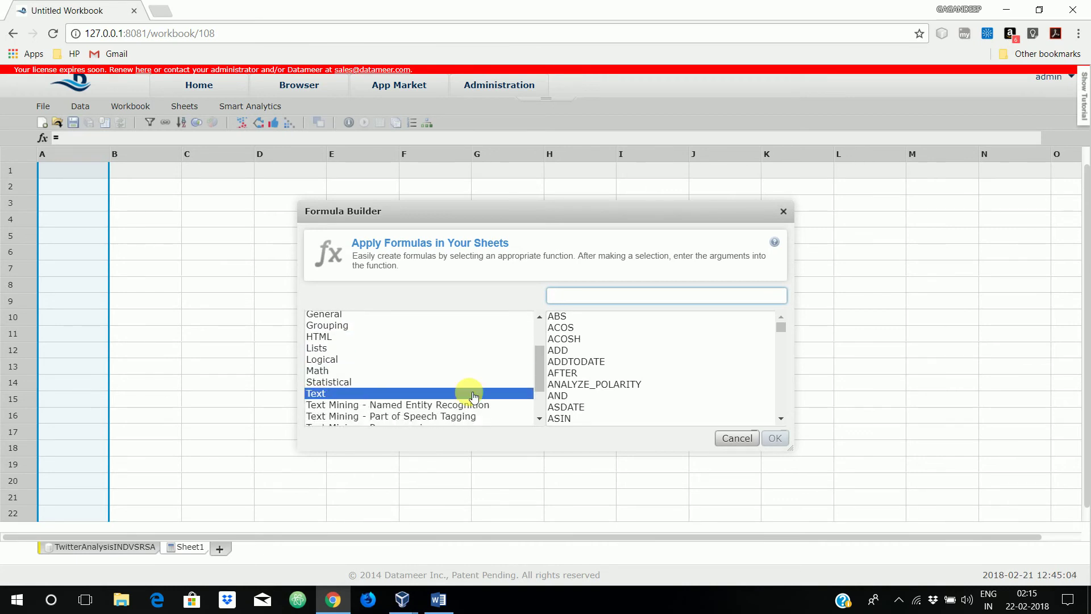
{"action": "left_click", "coordinate": [455, 348]}
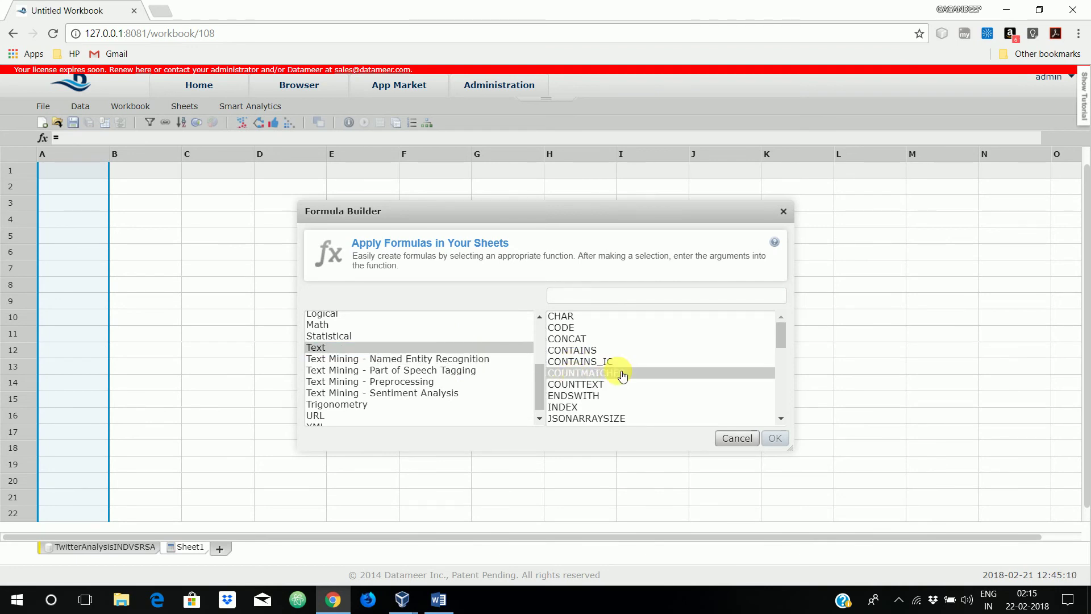
{"action": "scroll", "coordinate": [622, 375], "scroll_direction": "down", "scroll_amount": 6}
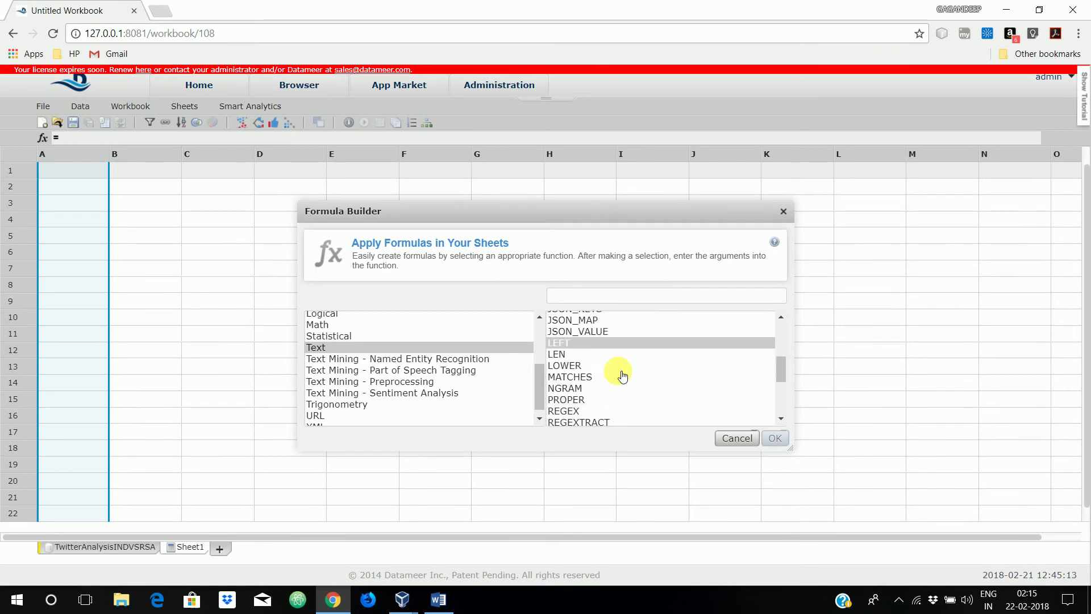
{"action": "scroll", "coordinate": [622, 375], "scroll_direction": "down", "scroll_amount": 6}
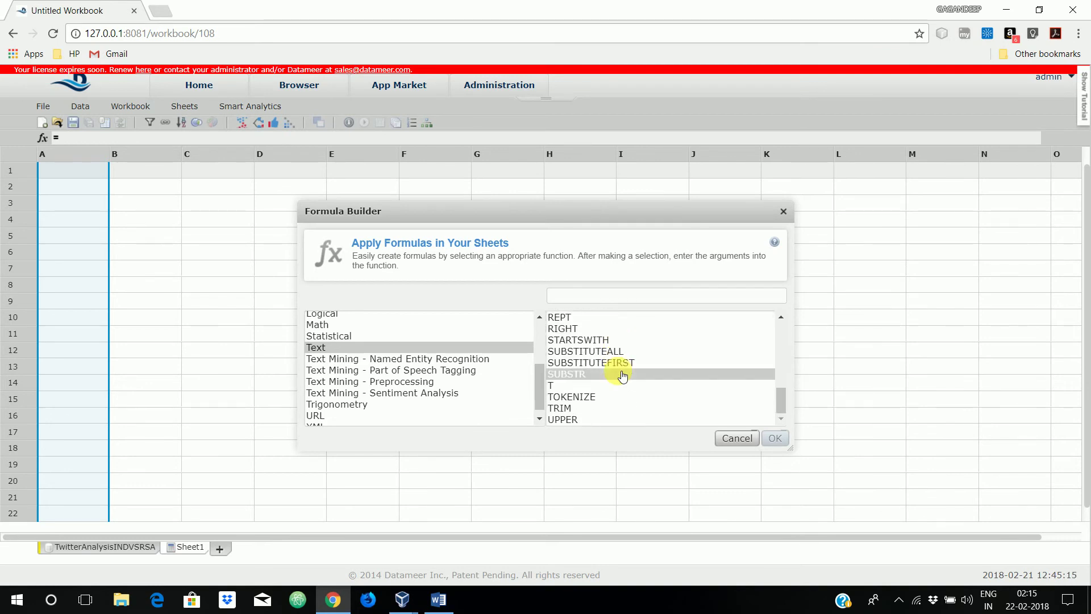
{"action": "scroll", "coordinate": [622, 375], "scroll_direction": "up", "scroll_amount": 12}
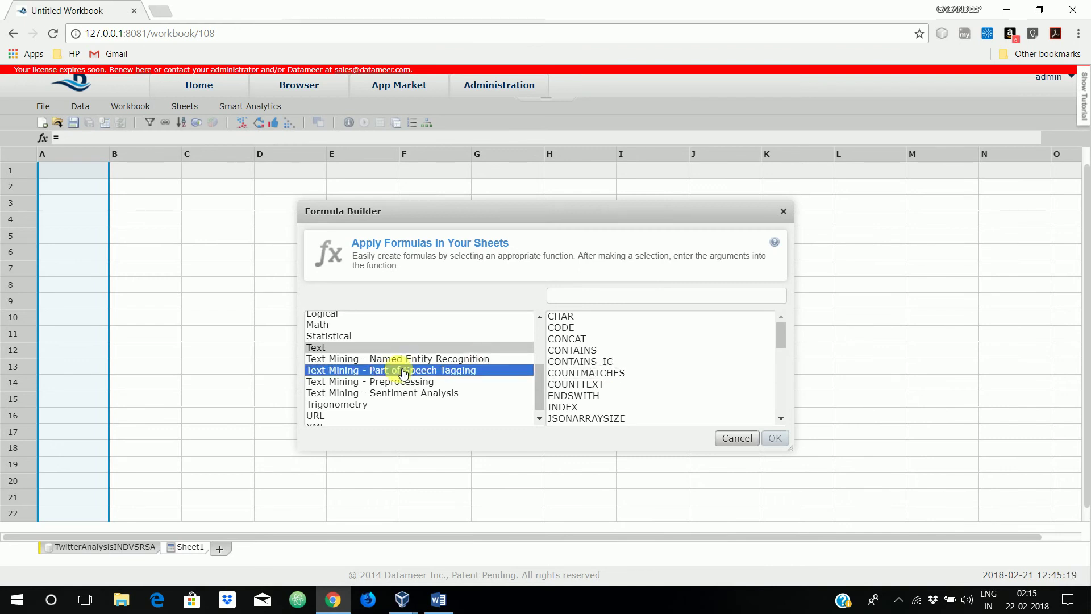
{"action": "left_click_drag", "start_coordinate": [536, 381], "coordinate": [537, 328]}
{"action": "left_click", "coordinate": [514, 329]}
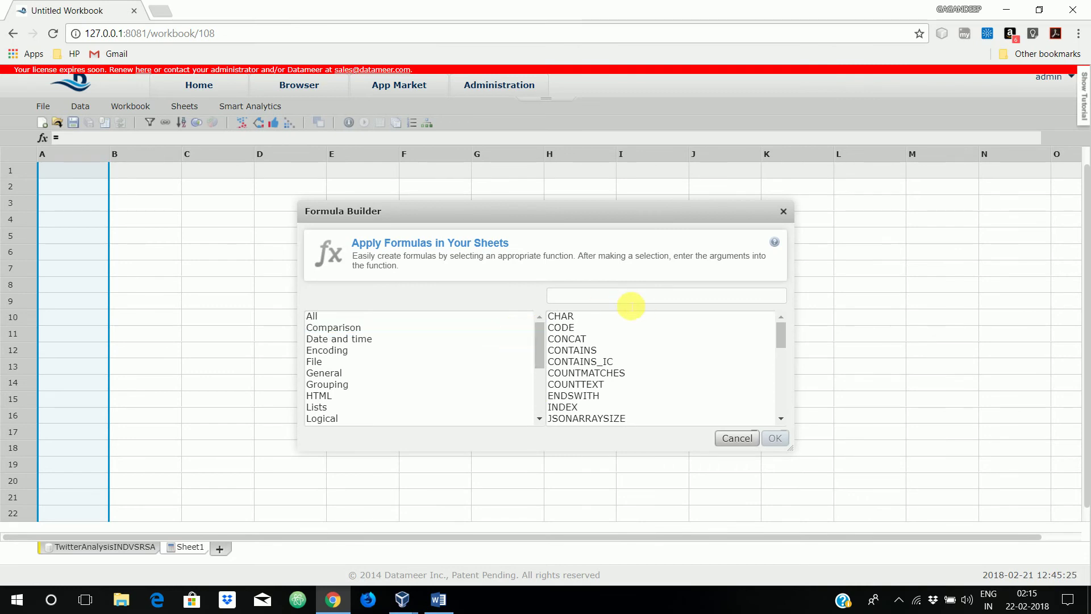
Copy the tweets' text column from TwitterAnalysisINDVSRSA into column A with COPY and widen it until the full tweets fit
{"action": "left_click", "coordinate": [480, 316]}
{"action": "left_click", "coordinate": [588, 295]}
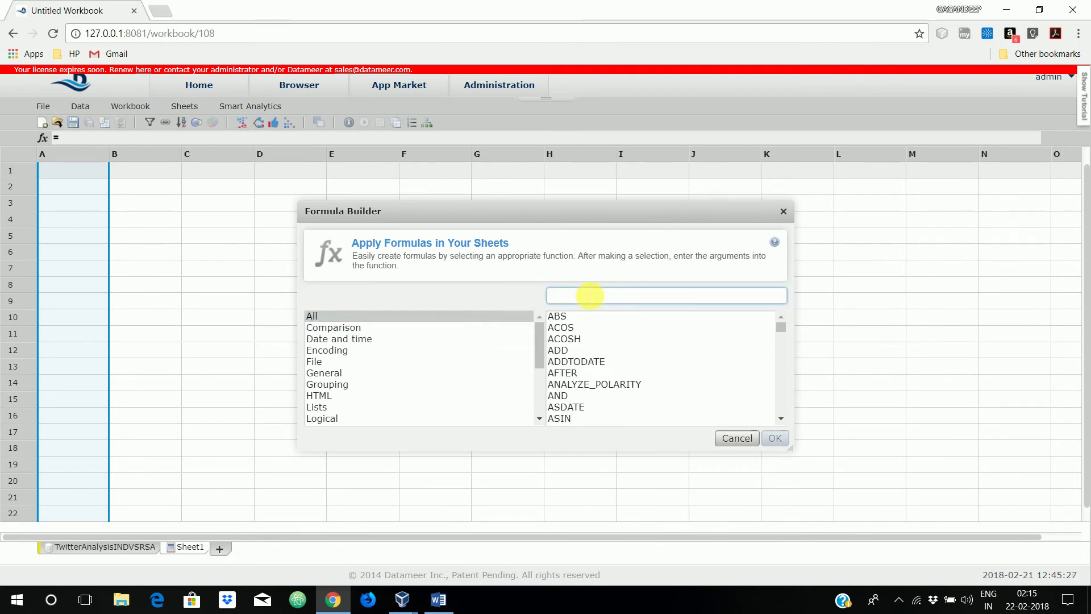
{"action": "type", "text": "cop"}
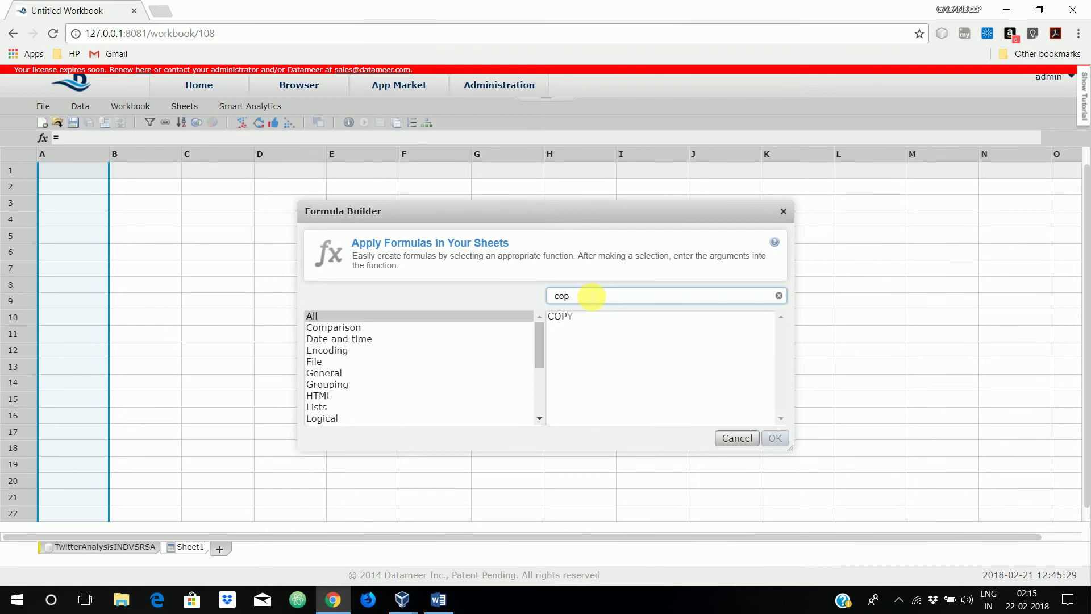
{"action": "left_click", "coordinate": [580, 317]}
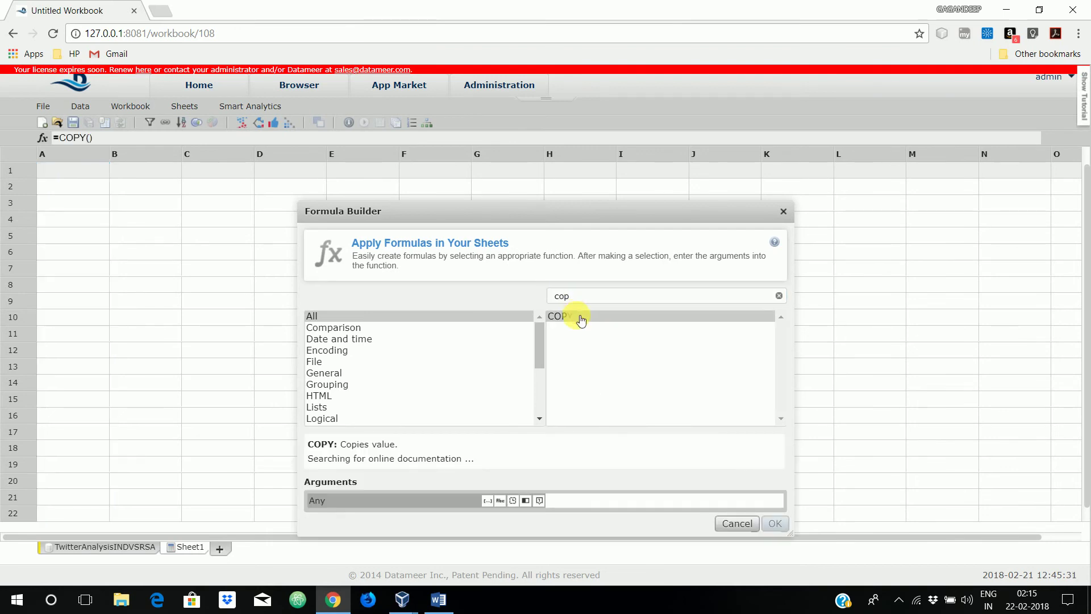
{"action": "left_click", "coordinate": [110, 548]}
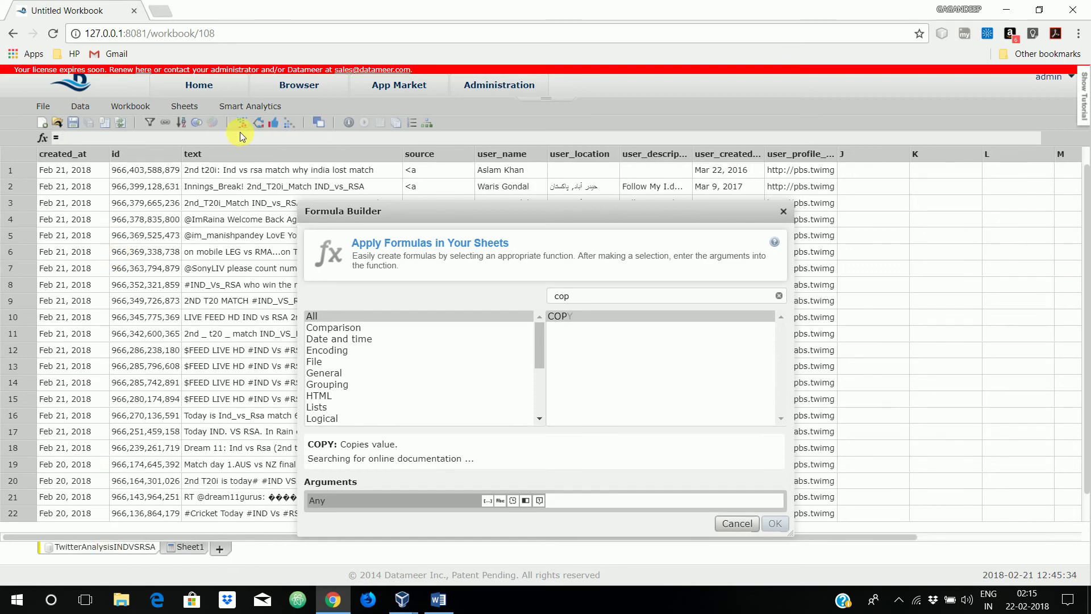
{"action": "left_click", "coordinate": [262, 154]}
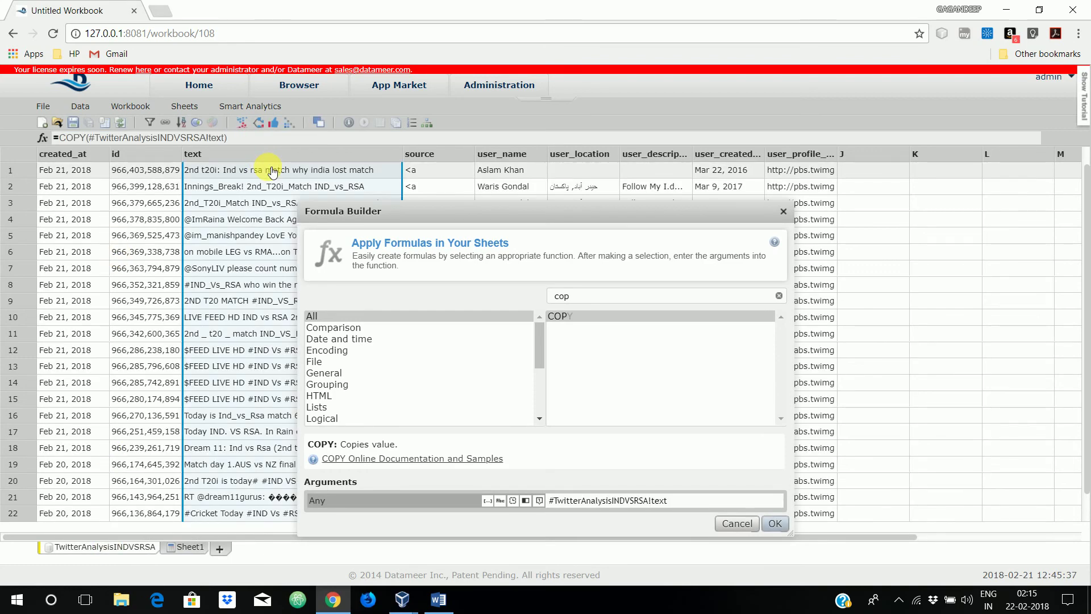
{"action": "left_click", "coordinate": [789, 529]}
{"action": "left_click", "coordinate": [115, 154]}
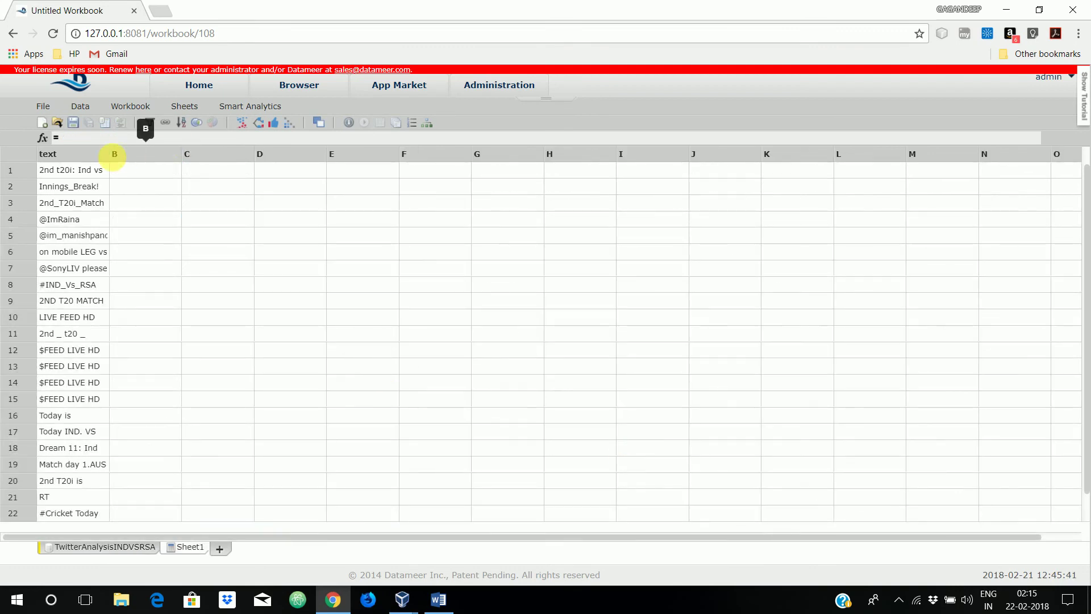
{"action": "left_click_drag", "start_coordinate": [111, 154], "coordinate": [657, 153]}
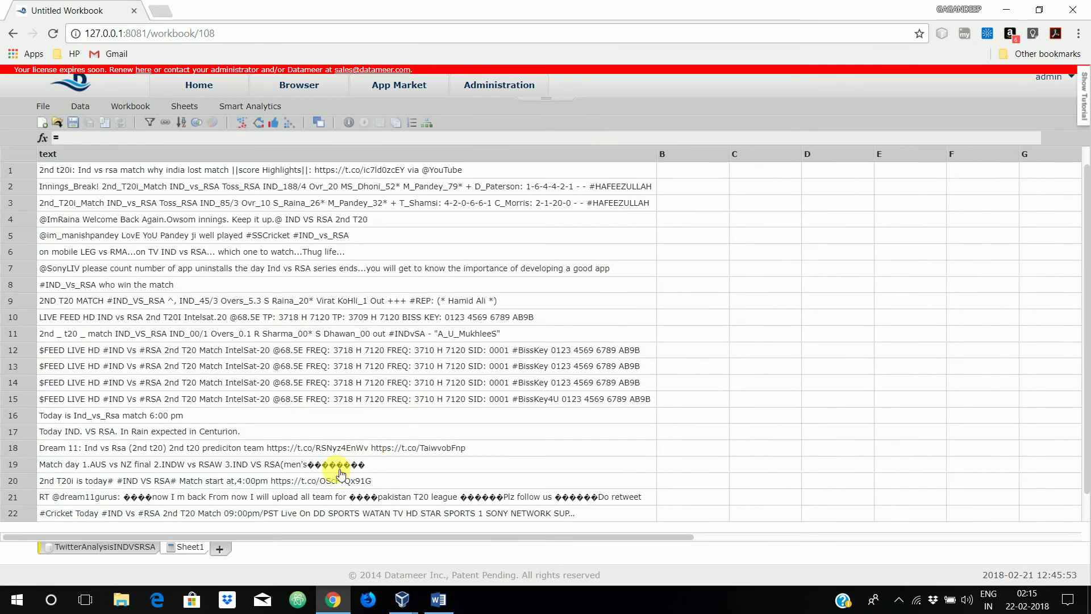
Fill column B with the named entity recognition function EXTRACT_PERSON applied to the text column
{"action": "left_click", "coordinate": [693, 177]}
{"action": "type", "text": "cop"}
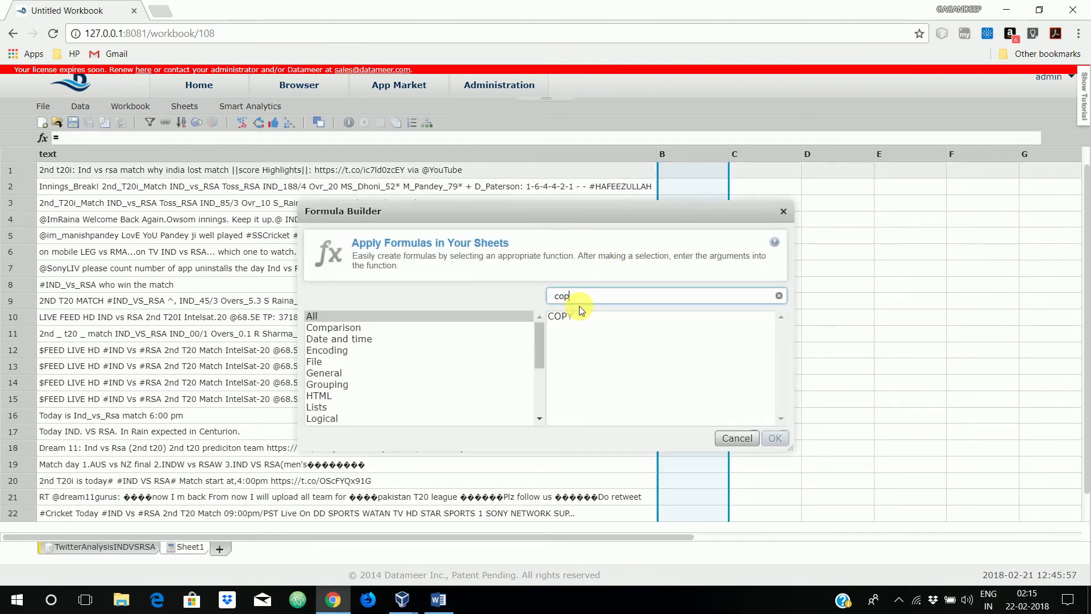
{"action": "left_click", "coordinate": [783, 295]}
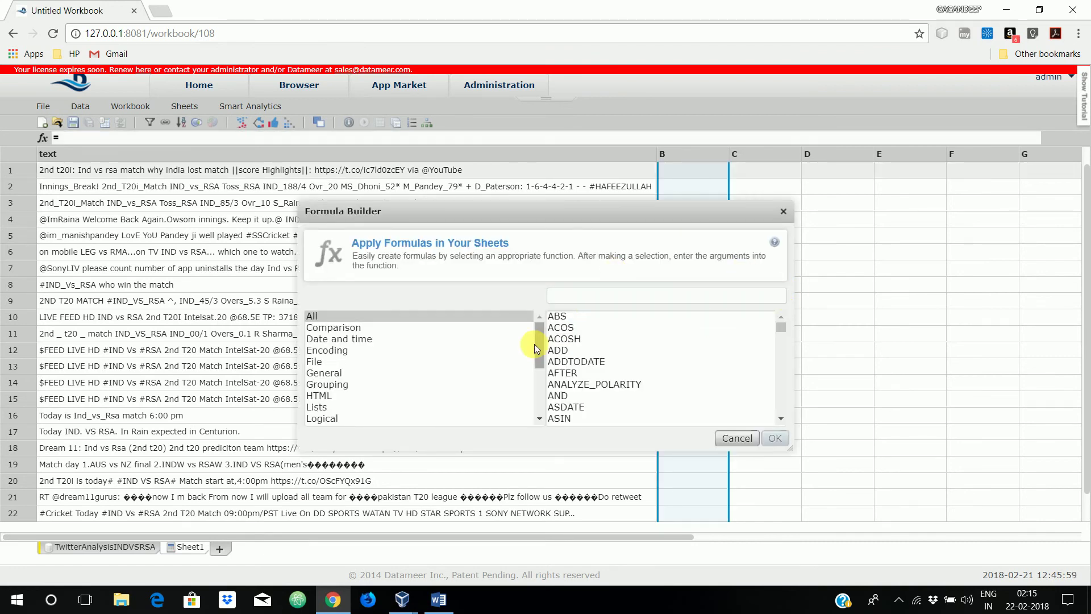
{"action": "left_click_drag", "start_coordinate": [534, 343], "coordinate": [537, 390]}
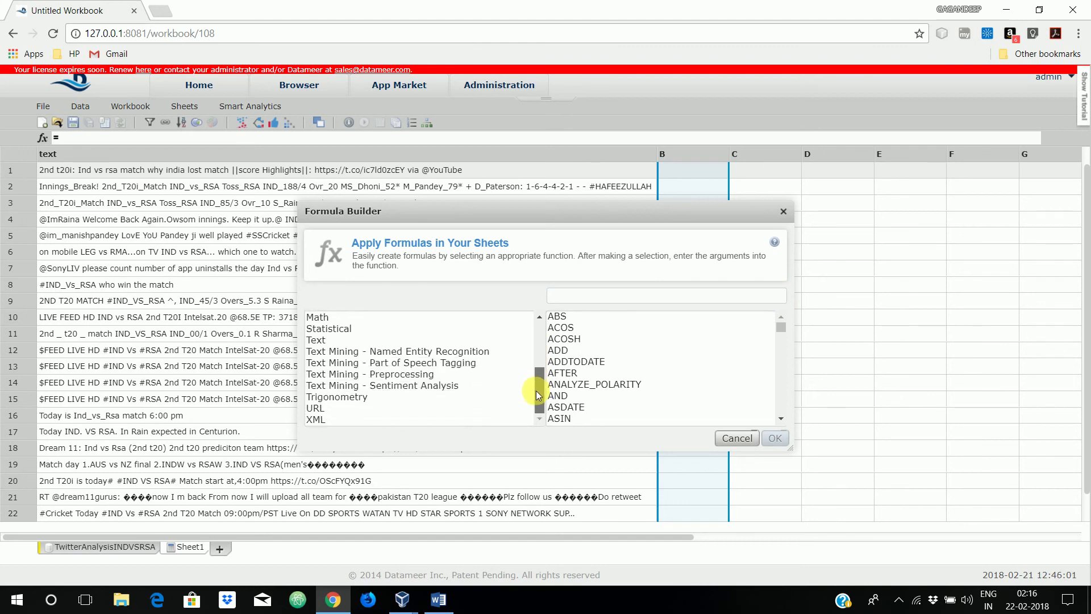
{"action": "left_click", "coordinate": [355, 363]}
{"action": "left_click", "coordinate": [335, 352]}
{"action": "left_click", "coordinate": [335, 340]}
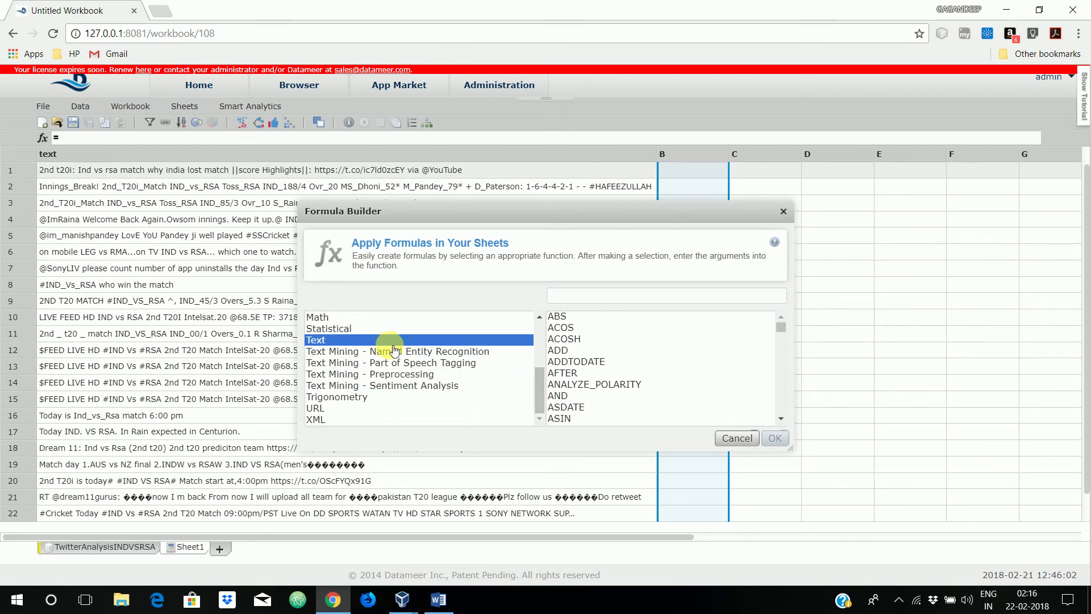
{"action": "left_click", "coordinate": [341, 352]}
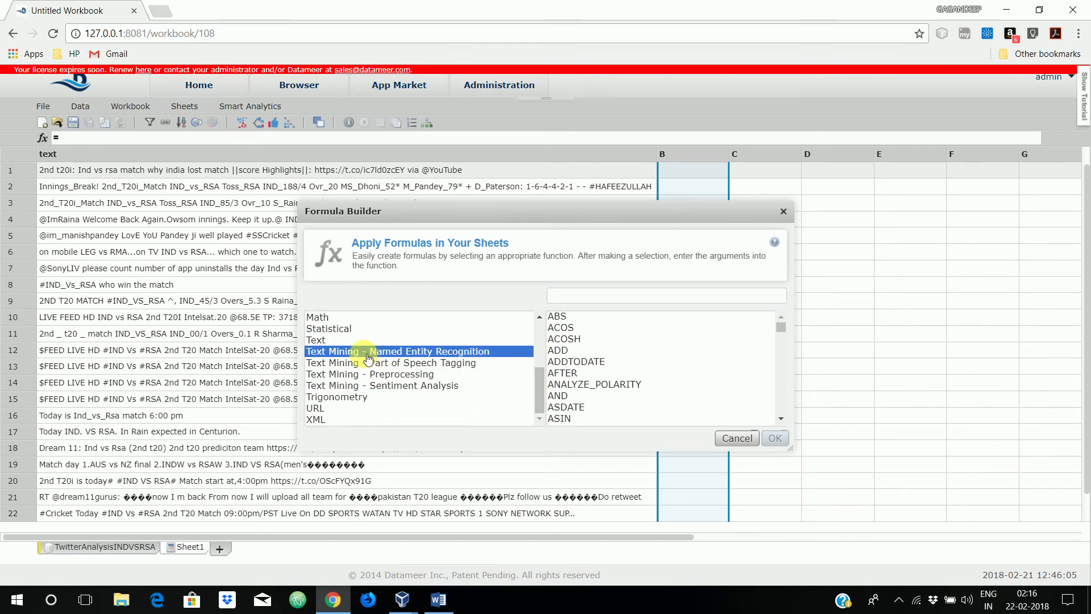
{"action": "left_click", "coordinate": [396, 353]}
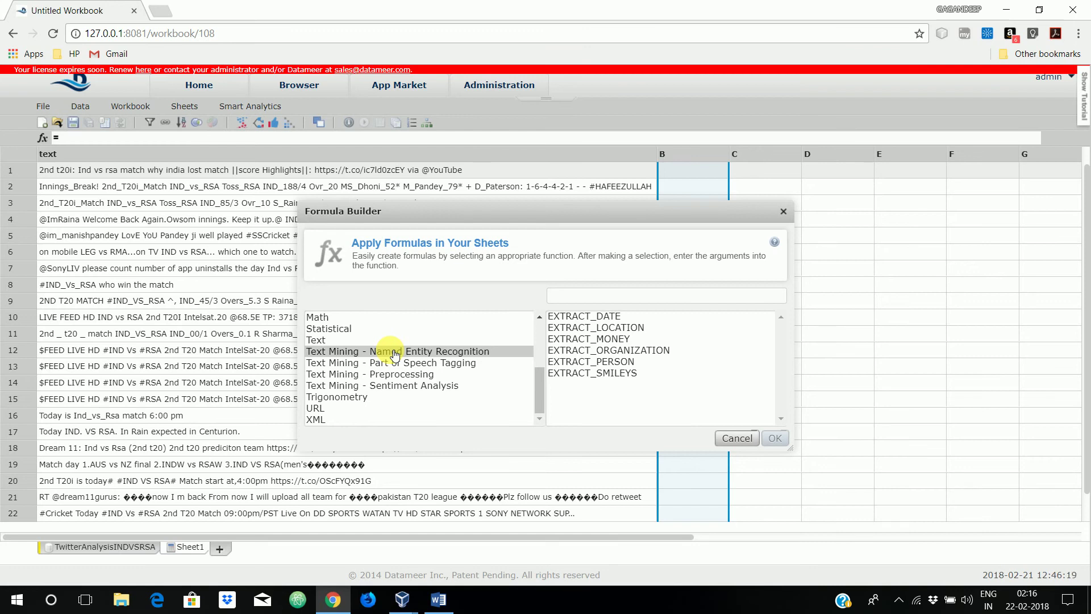
{"action": "left_click", "coordinate": [576, 366]}
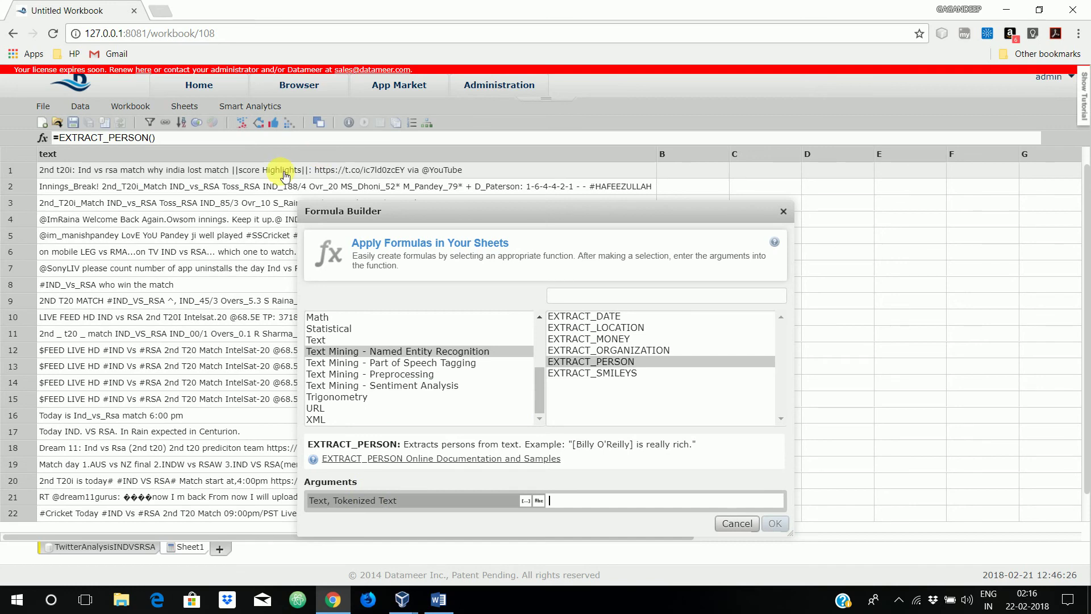
{"action": "left_click", "coordinate": [318, 153]}
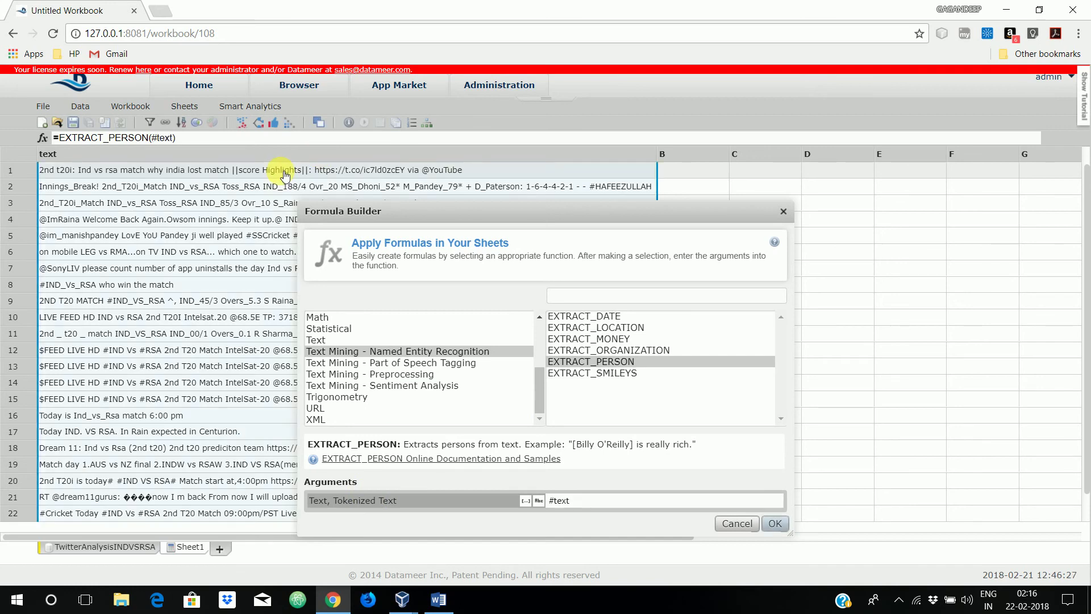
{"action": "left_click", "coordinate": [775, 524]}
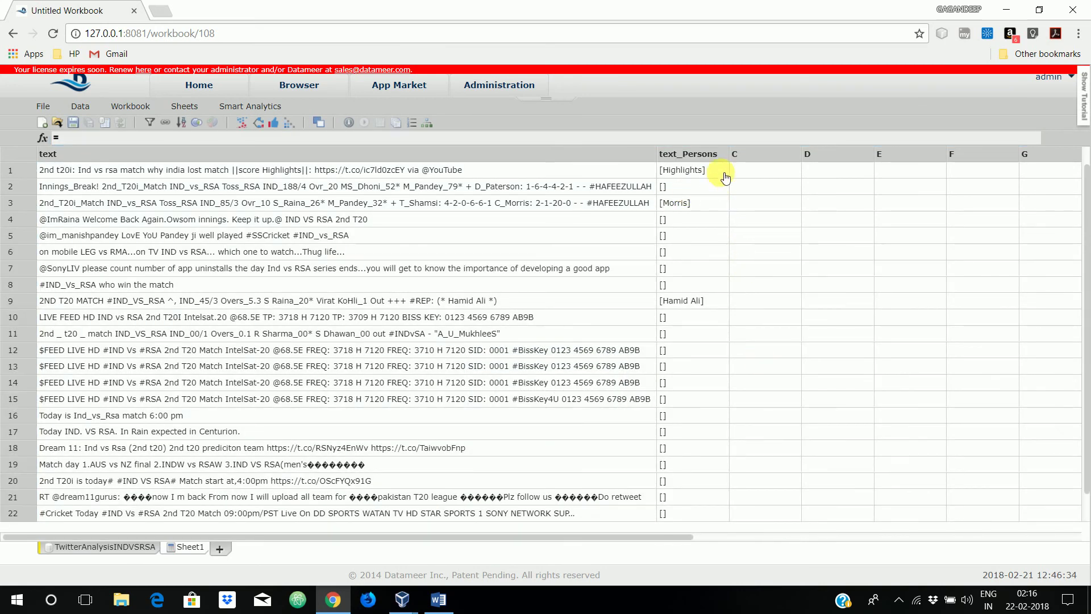
Widen the text_Persons column by about half and look through the persons extracted from the tweets
{"action": "left_click_drag", "start_coordinate": [734, 158], "coordinate": [772, 152]}
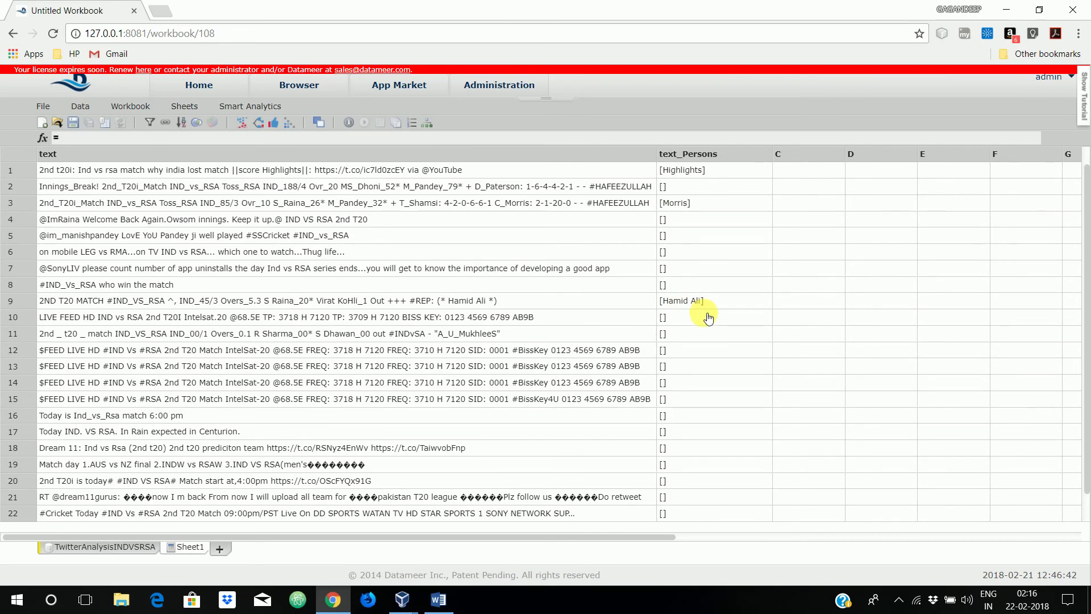
{"action": "scroll", "coordinate": [721, 357], "scroll_direction": "down", "scroll_amount": 14}
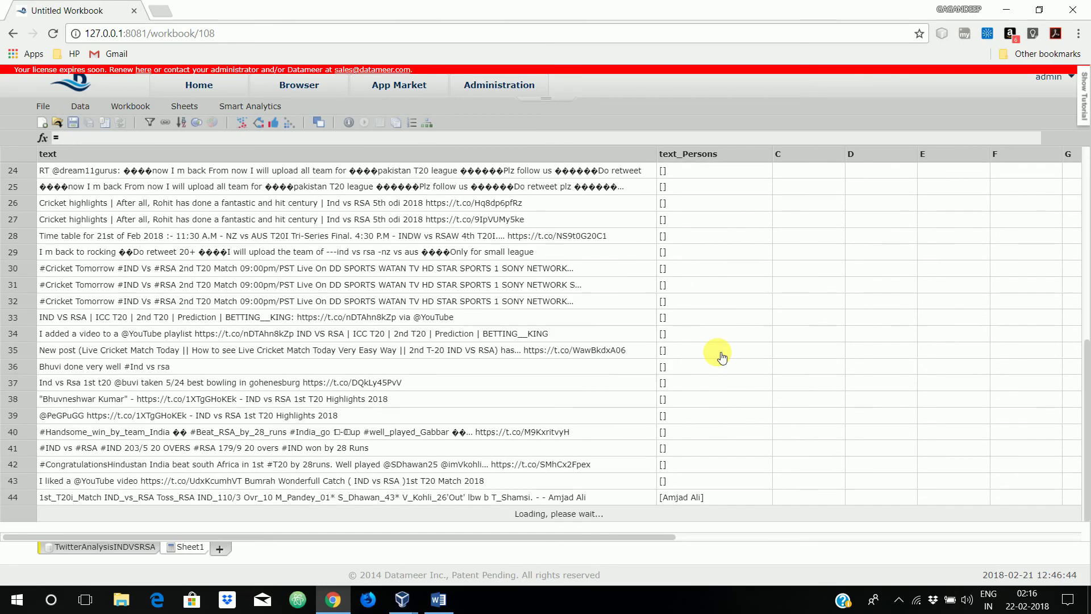
{"action": "scroll", "coordinate": [721, 357], "scroll_direction": "down", "scroll_amount": 5}
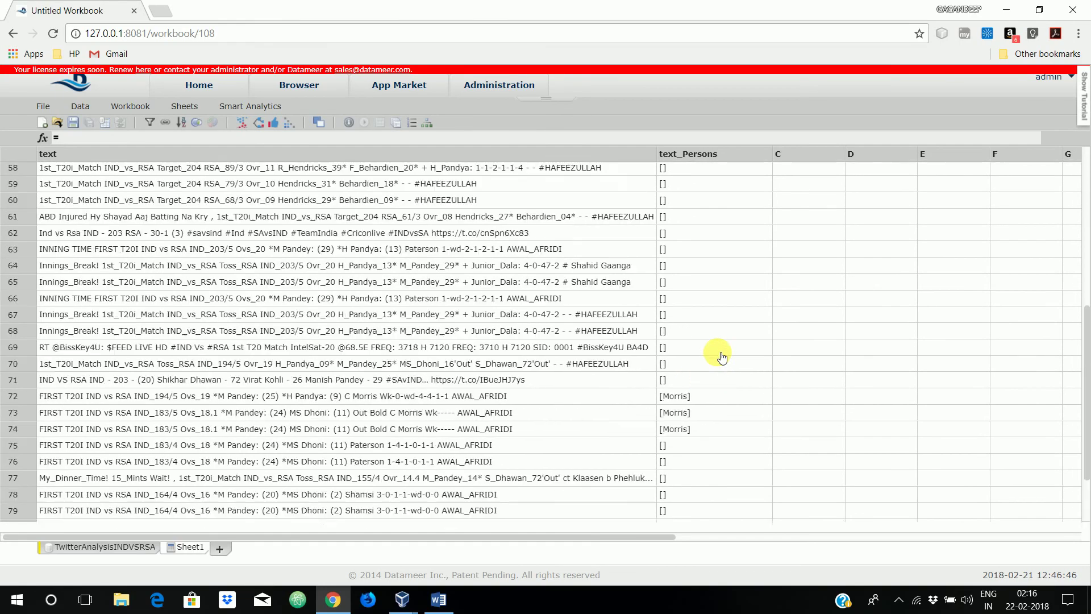
{"action": "scroll", "coordinate": [721, 357], "scroll_direction": "down", "scroll_amount": 2}
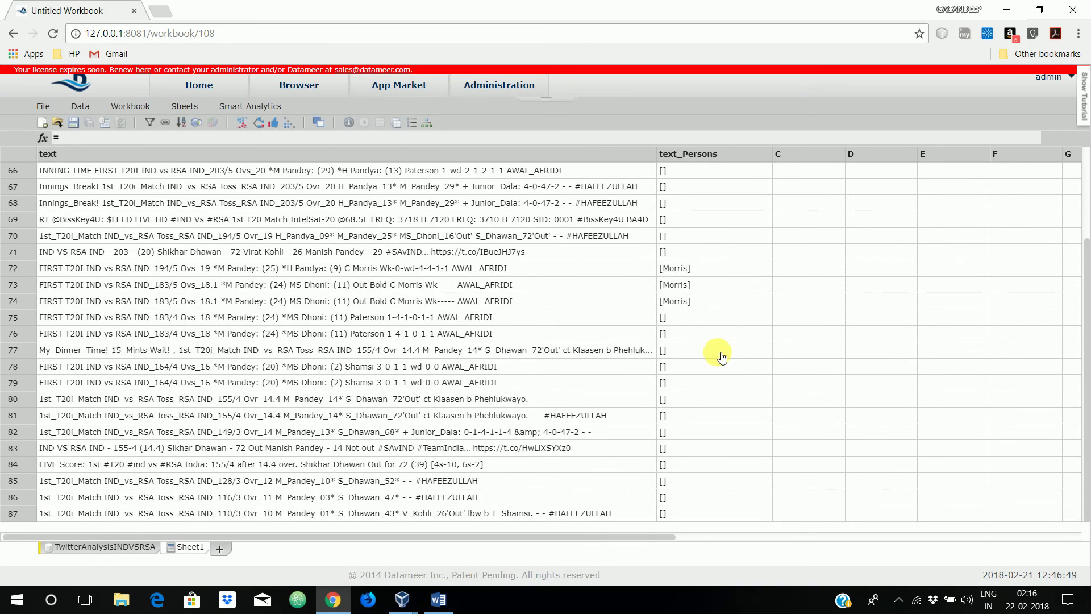
{"action": "scroll", "coordinate": [730, 404], "scroll_direction": "up", "scroll_amount": 15}
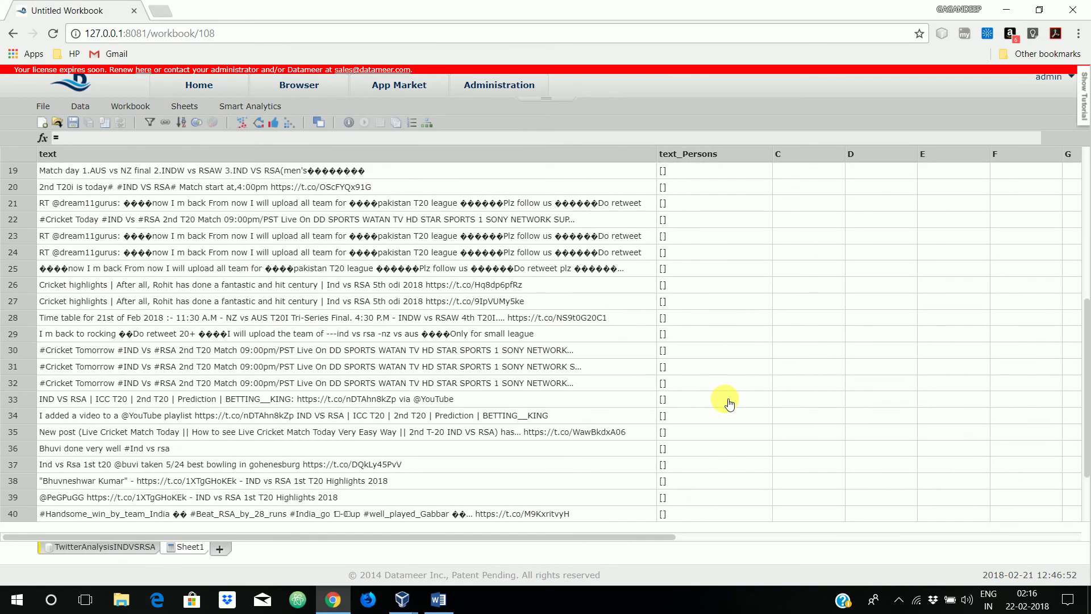
{"action": "scroll", "coordinate": [729, 404], "scroll_direction": "up", "scroll_amount": 6}
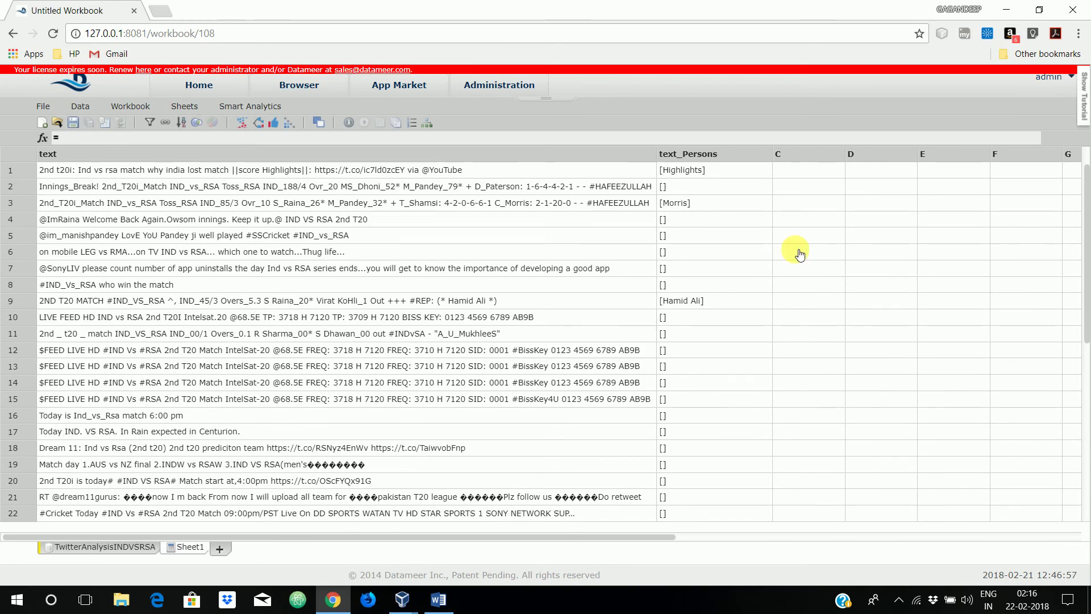
Fill column C with the named entity recognition function EXTRACT_LOCATION applied to the text column
{"action": "double_click", "coordinate": [793, 176]}
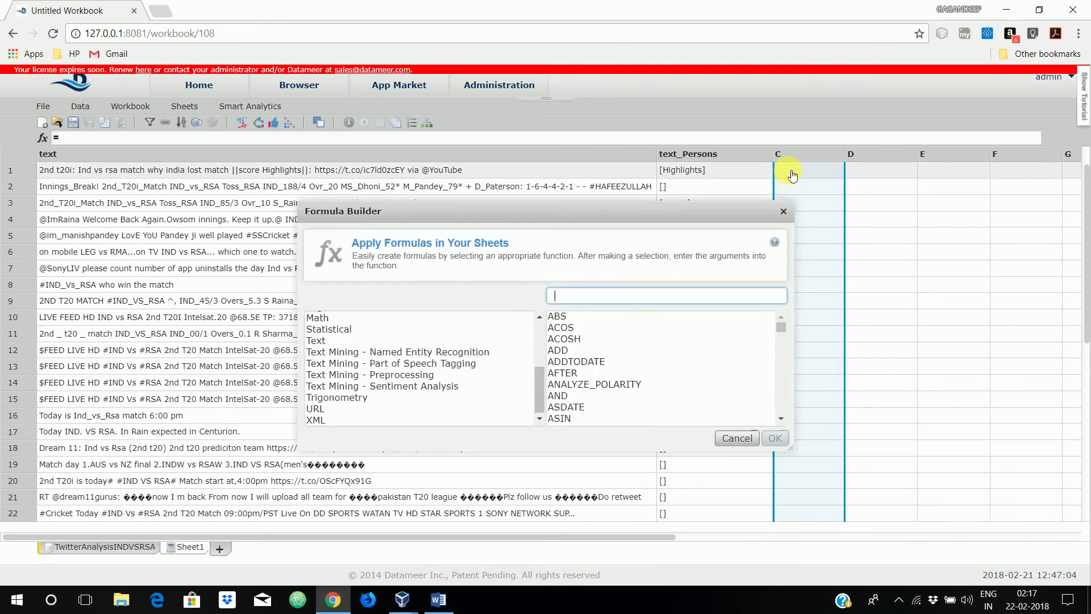
{"action": "left_click", "coordinate": [524, 364]}
{"action": "left_click", "coordinate": [514, 354]}
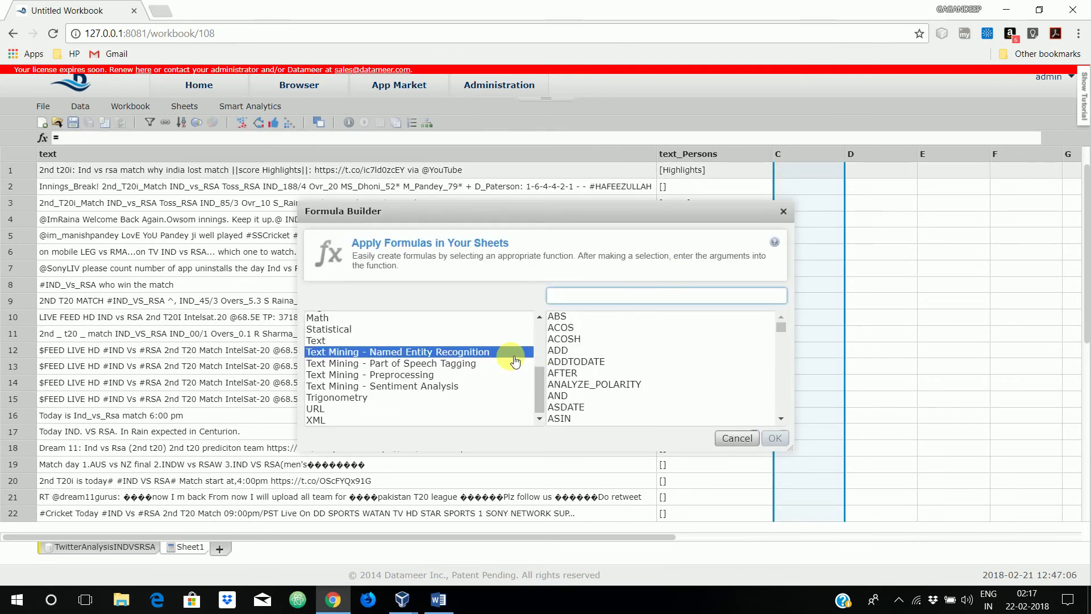
{"action": "left_click", "coordinate": [507, 364]}
{"action": "left_click", "coordinate": [499, 357]}
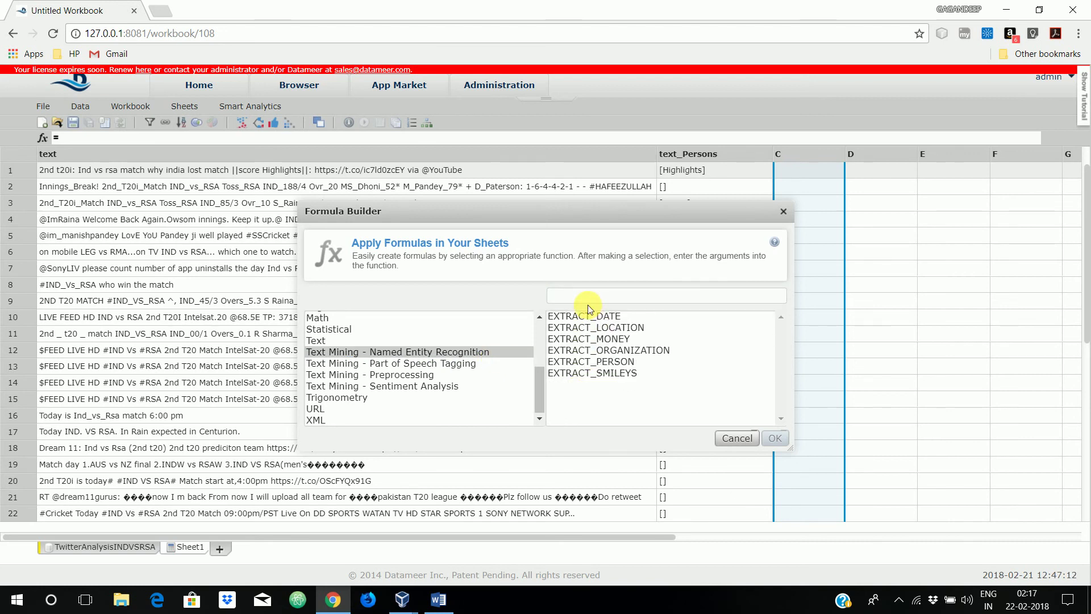
{"action": "left_click", "coordinate": [606, 332]}
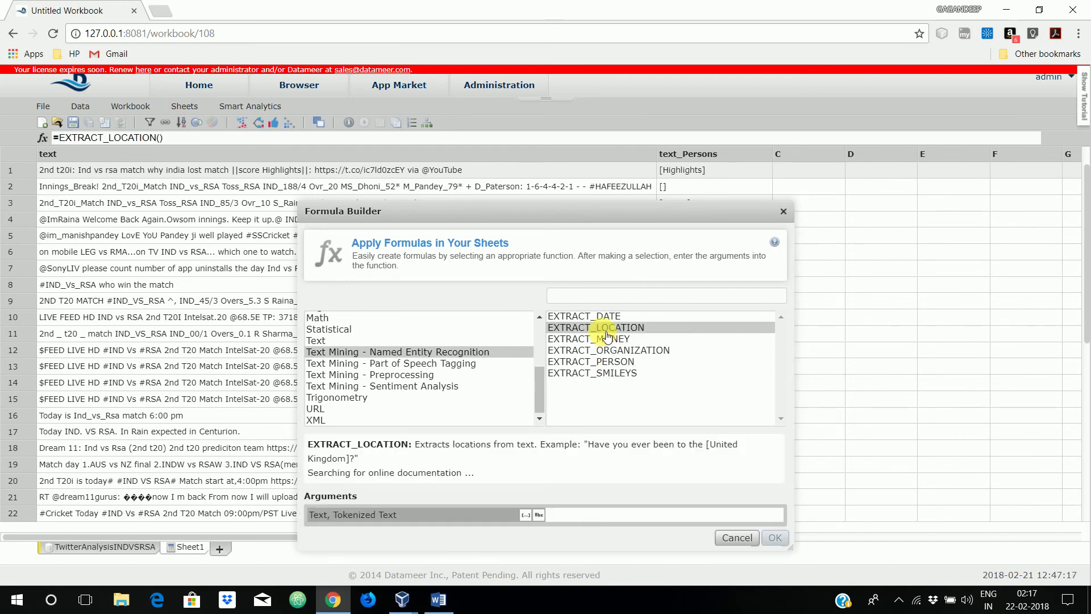
{"action": "left_click", "coordinate": [524, 173]}
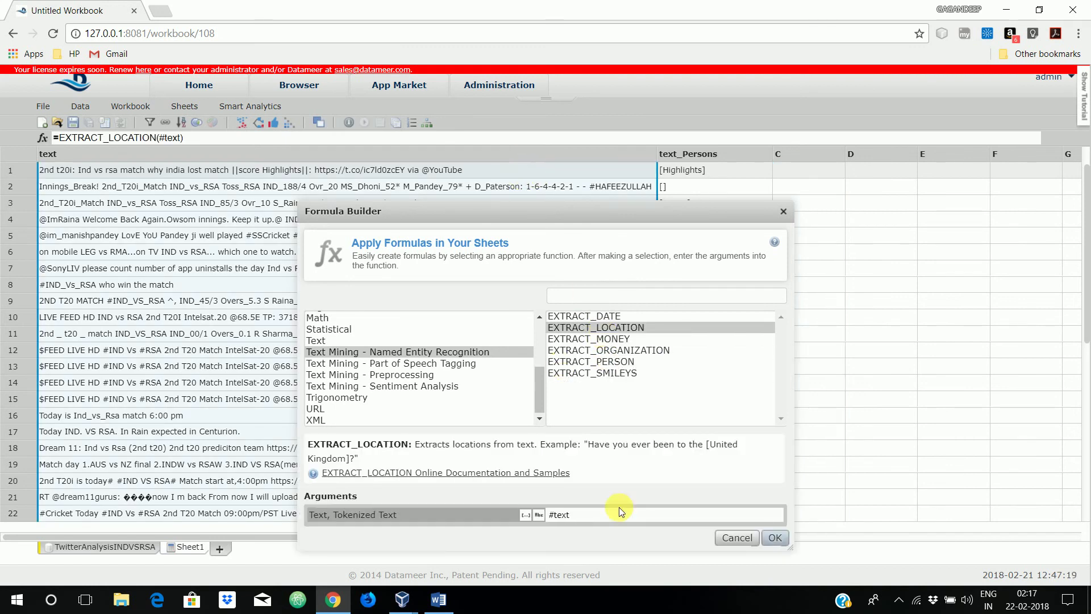
{"action": "left_click", "coordinate": [774, 540]}
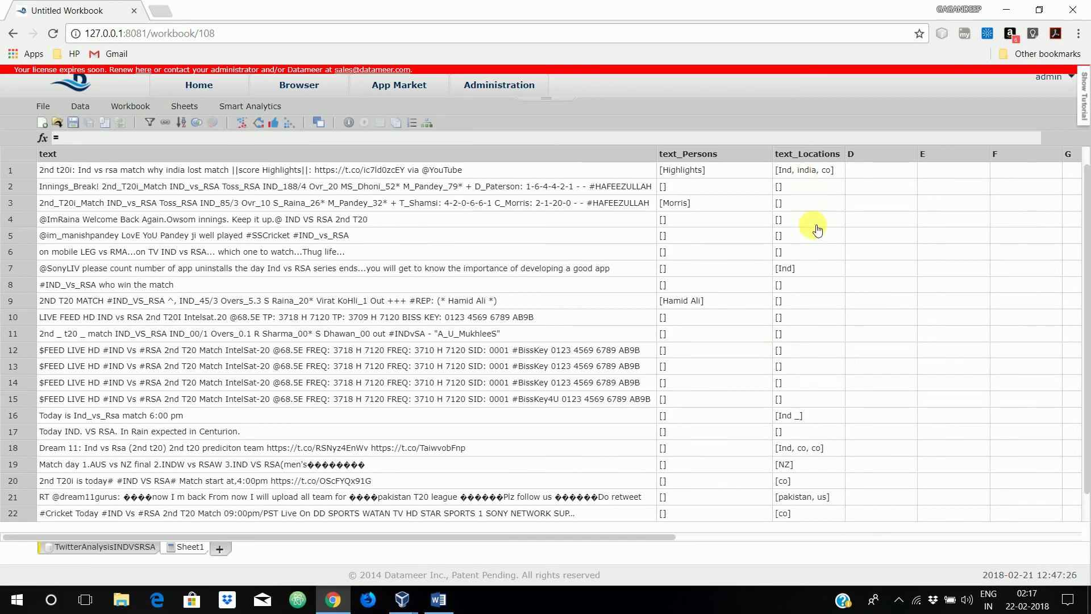
Look through the locations extracted from the tweets in the text_Locations column
{"action": "scroll", "coordinate": [825, 396], "scroll_direction": "down", "scroll_amount": 1}
{"action": "scroll", "coordinate": [825, 396], "scroll_direction": "down", "scroll_amount": 20}
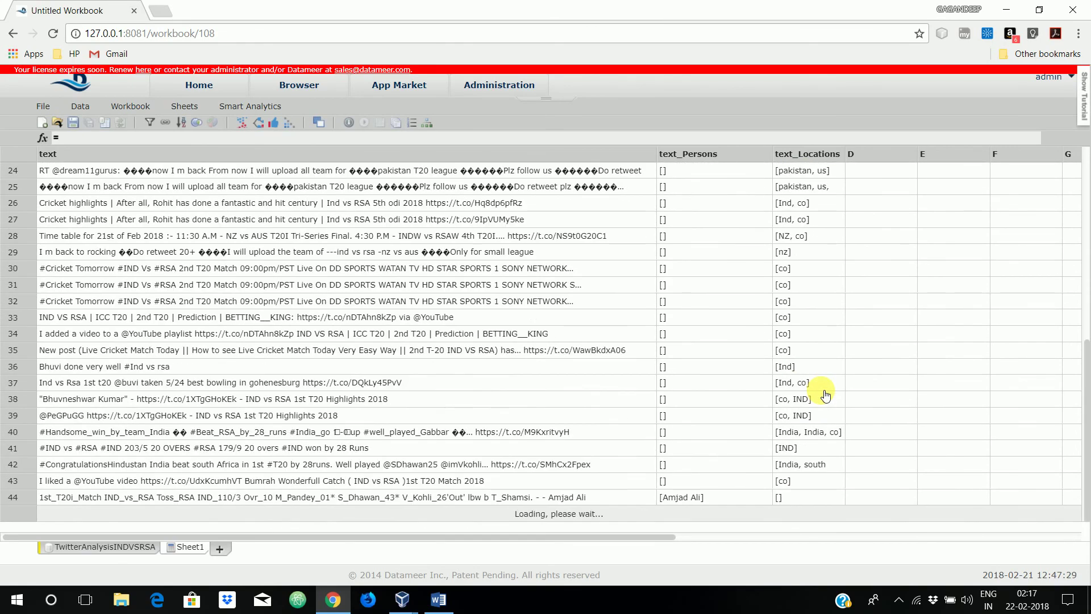
{"action": "scroll", "coordinate": [825, 396], "scroll_direction": "down", "scroll_amount": 1}
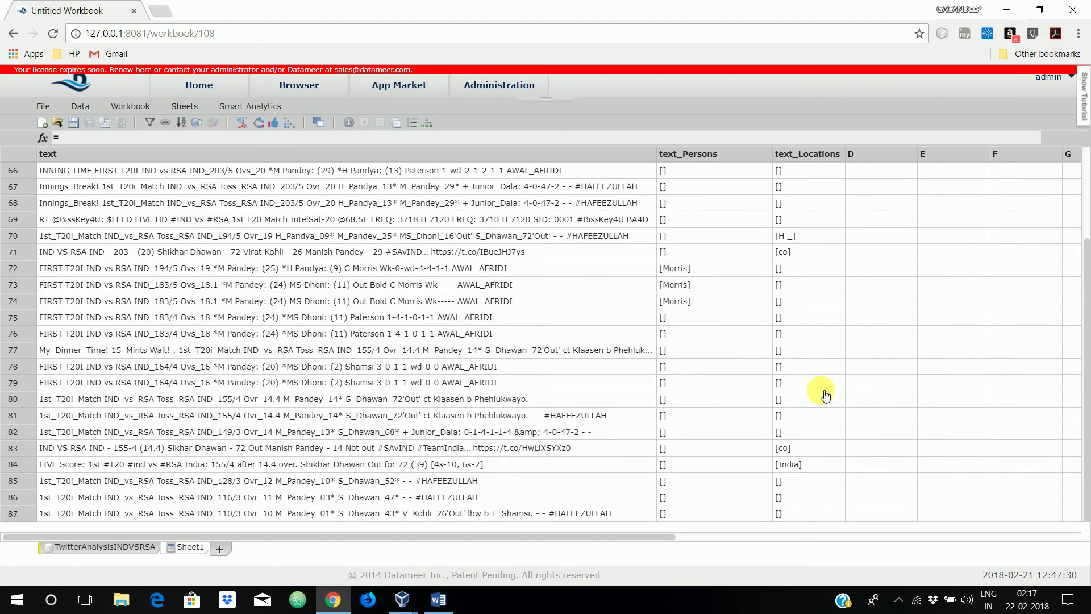
{"action": "scroll", "coordinate": [825, 396], "scroll_direction": "up", "scroll_amount": 15}
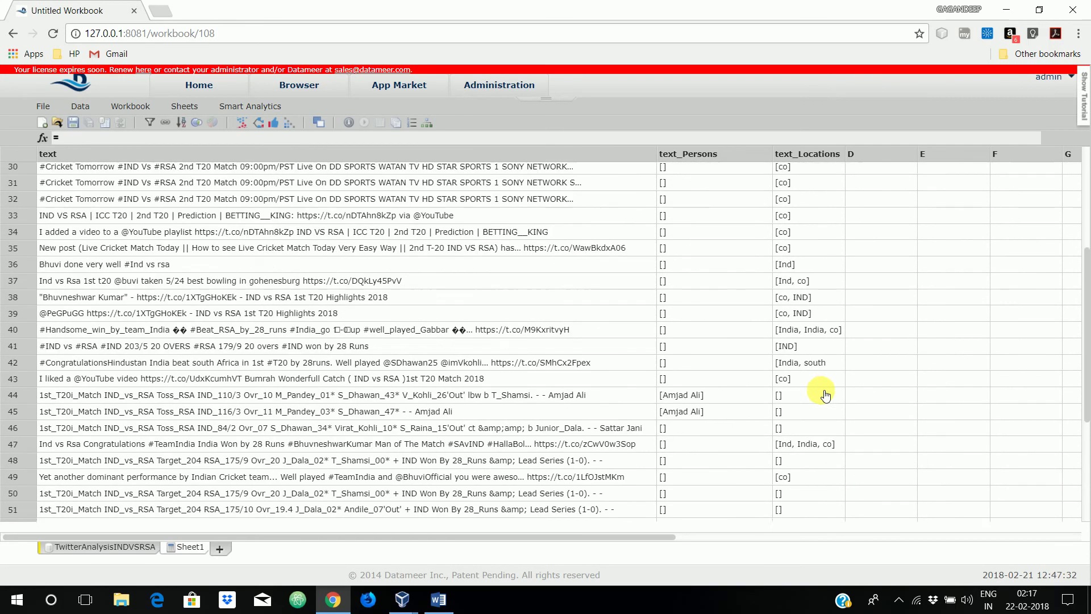
{"action": "scroll", "coordinate": [825, 396], "scroll_direction": "up", "scroll_amount": 6}
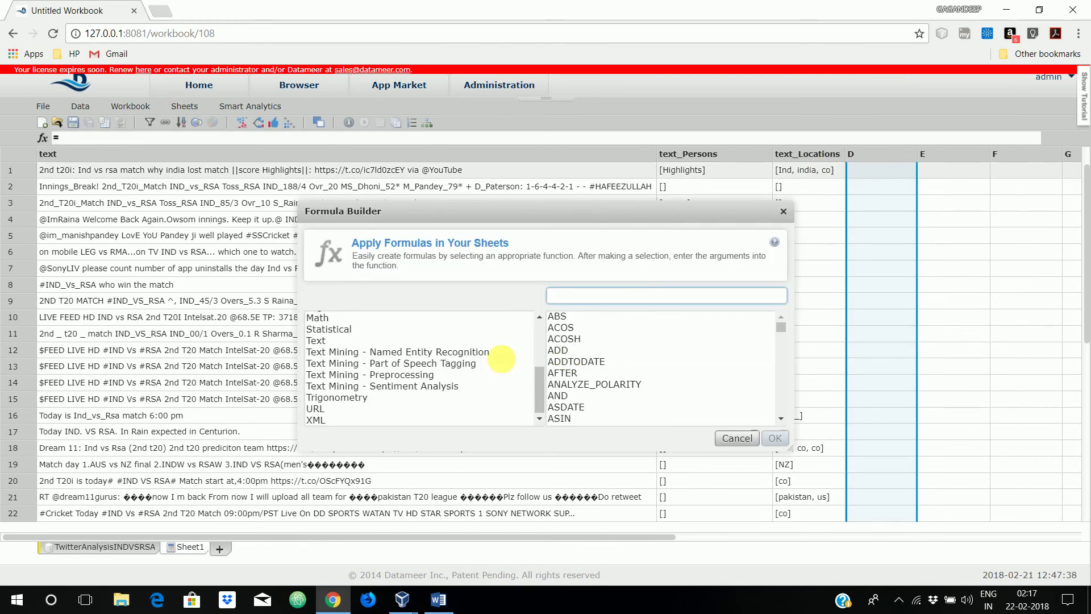
Review the part of speech tagging and preprocessing functions available for column D, including EXTRACT_WORDS
{"action": "left_click", "coordinate": [491, 364]}
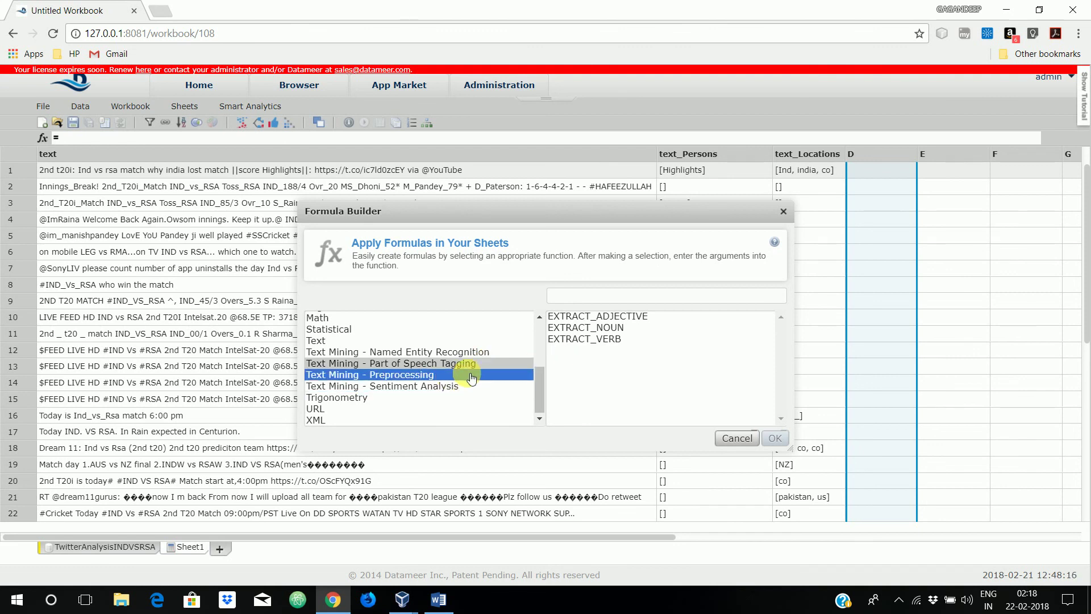
{"action": "left_click", "coordinate": [439, 377]}
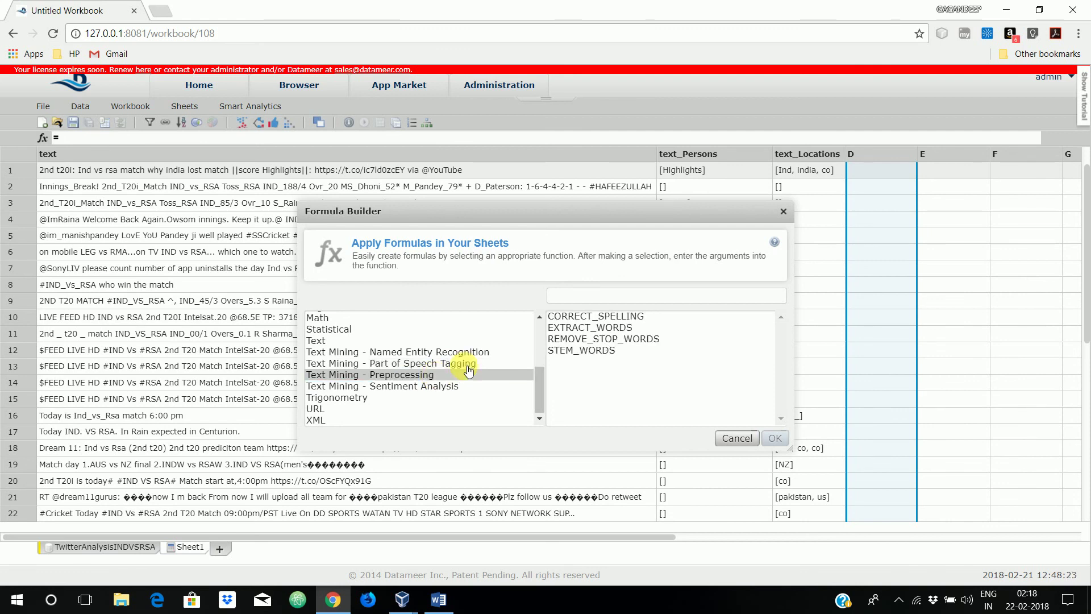
{"action": "left_click", "coordinate": [608, 329]}
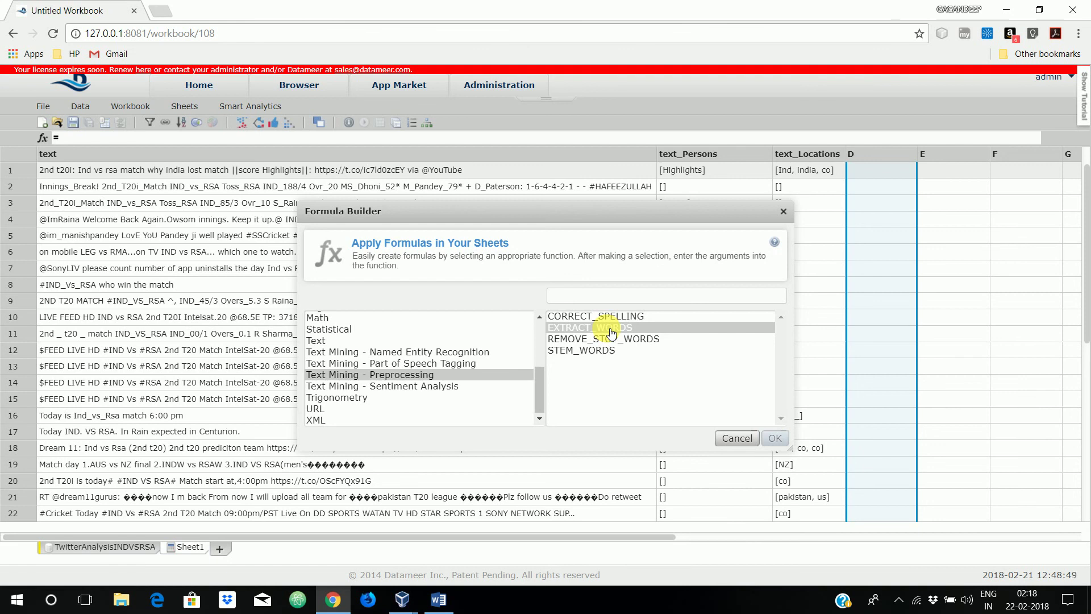
Fill column D with the sentiment analysis function ANALYZE_POLARITY applied to the text column
{"action": "left_click", "coordinate": [466, 388]}
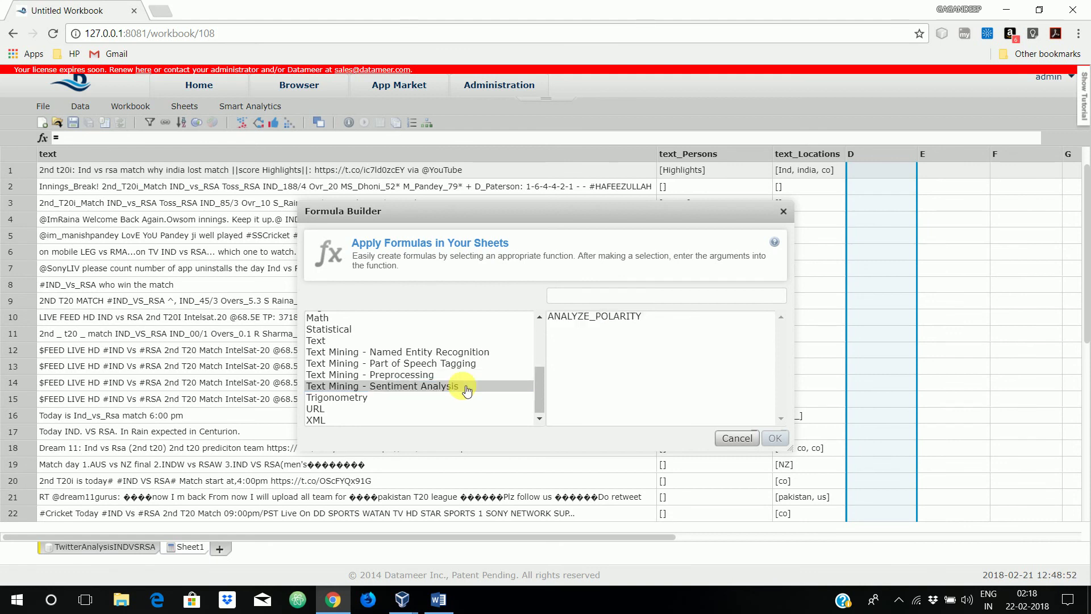
{"action": "left_click", "coordinate": [601, 317]}
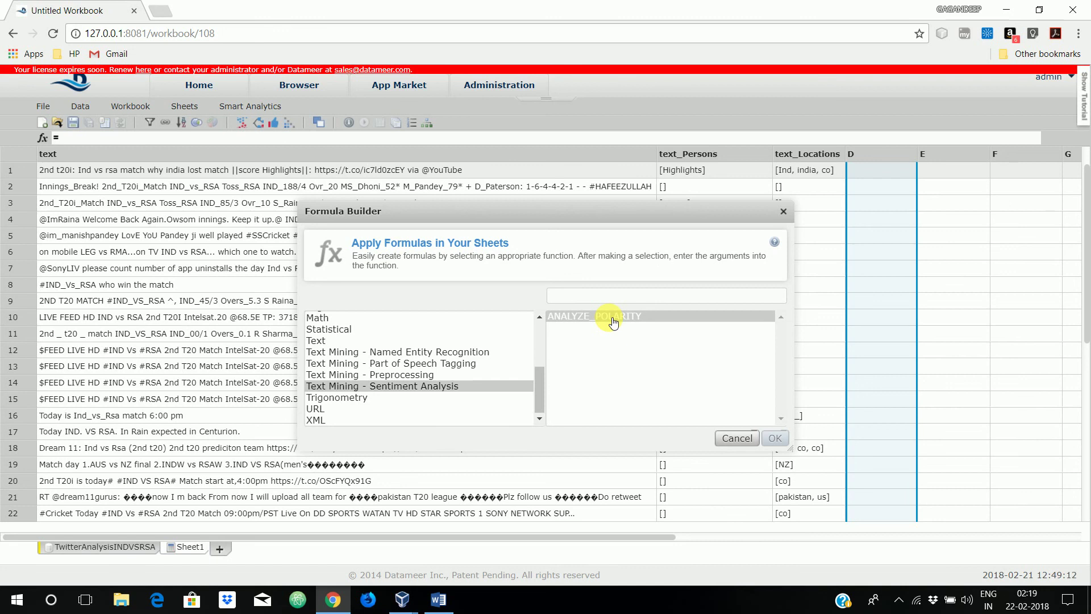
{"action": "left_click", "coordinate": [613, 321]}
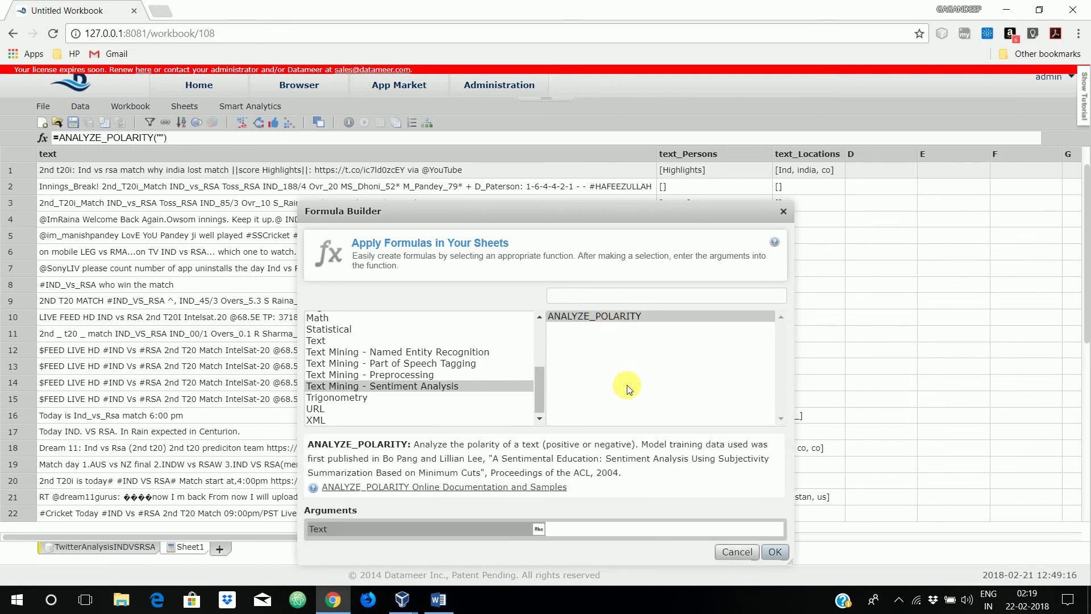
{"action": "left_click", "coordinate": [627, 534]}
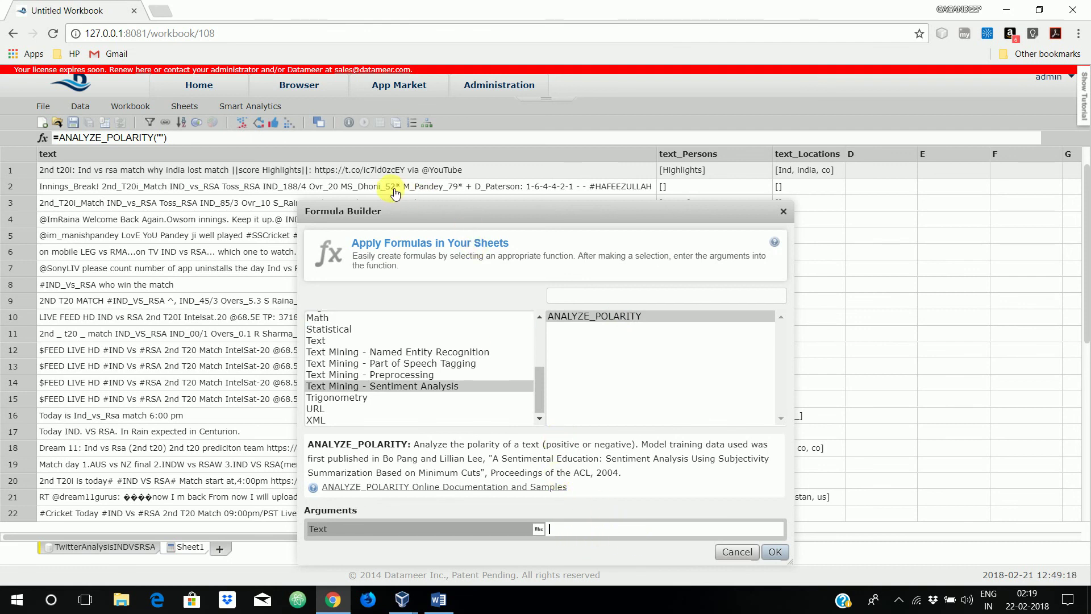
{"action": "left_click", "coordinate": [371, 177]}
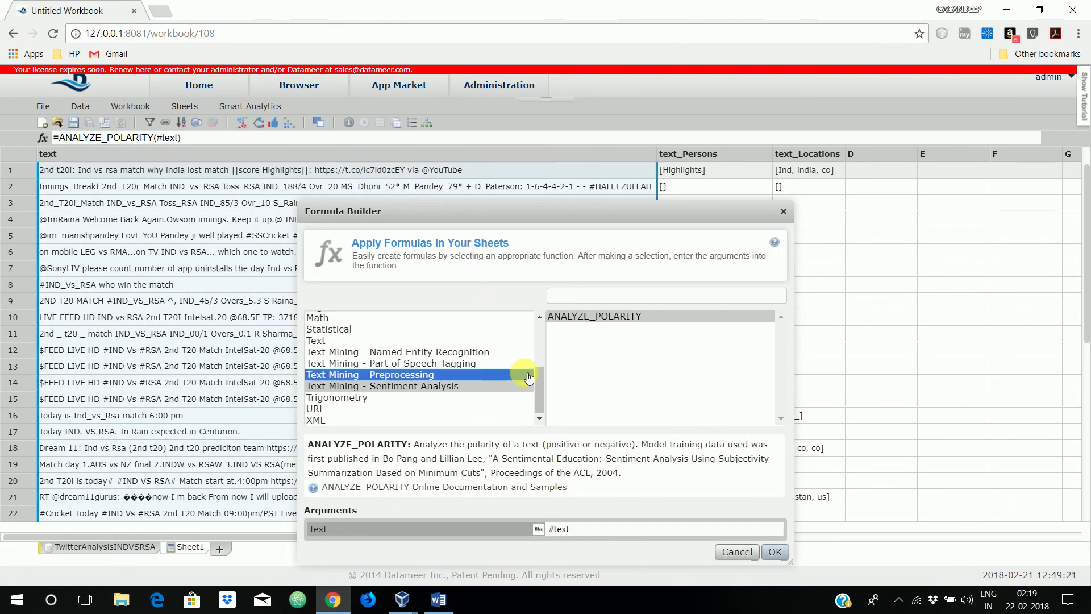
{"action": "left_click", "coordinate": [776, 552]}
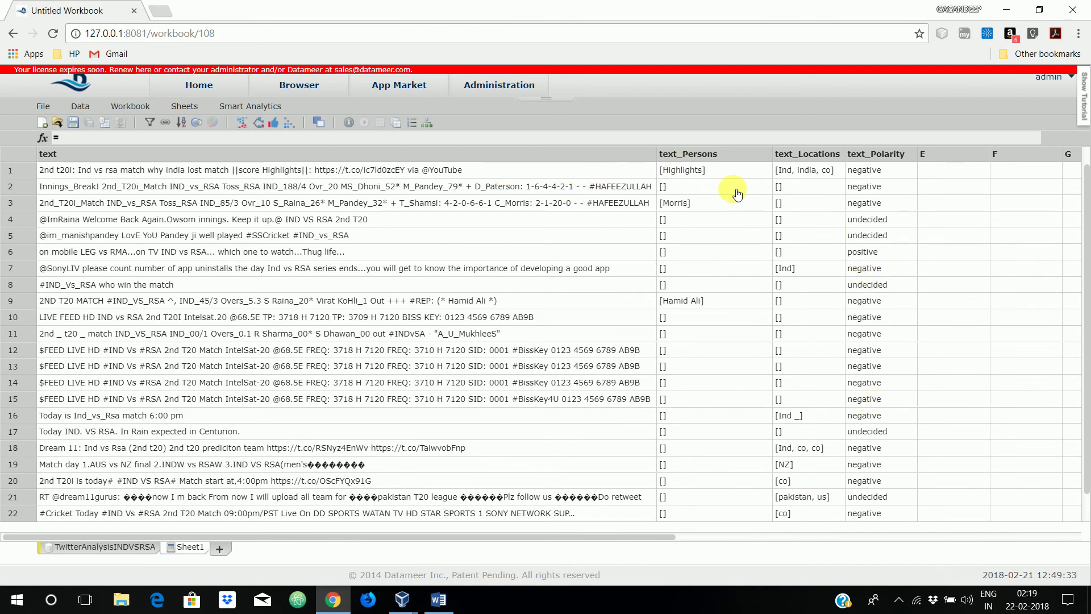
Examine the text_Polarity column and compare the sentiment values with the tweets through all rows
{"action": "left_click", "coordinate": [871, 176]}
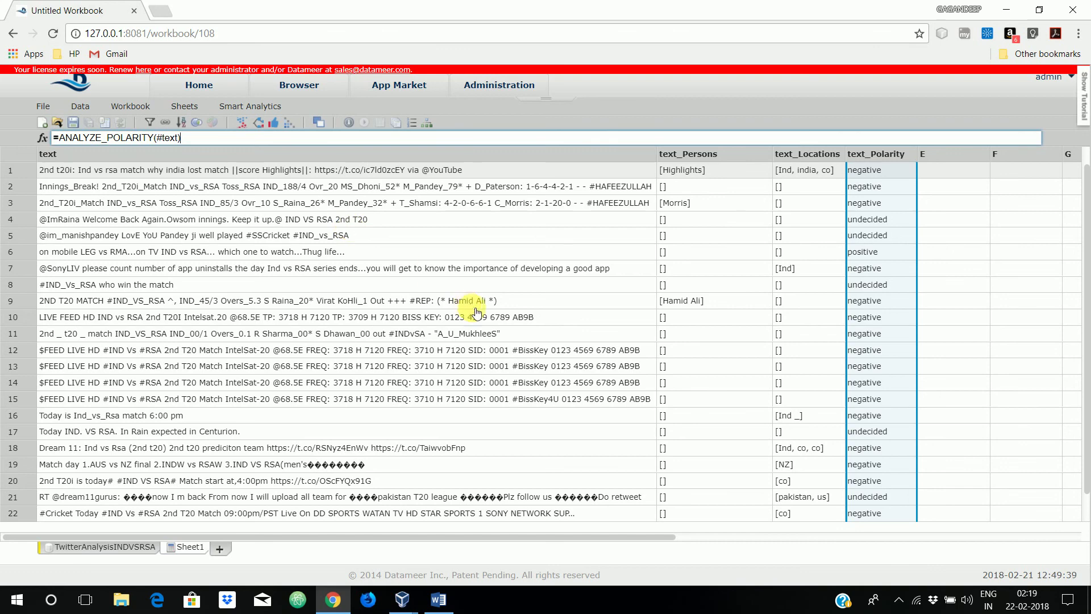
{"action": "left_click", "coordinate": [372, 252]}
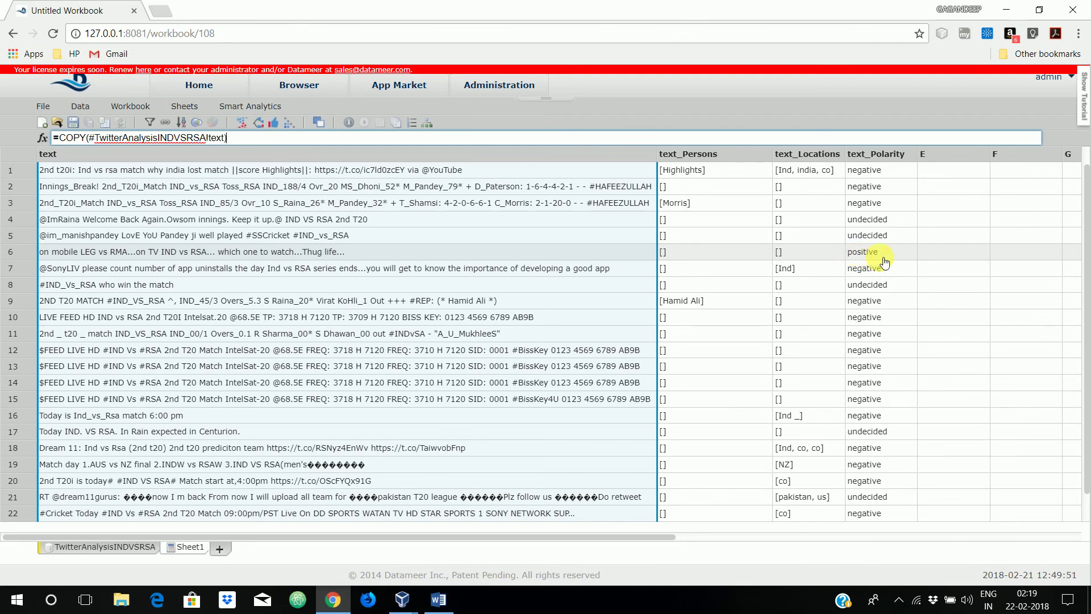
{"action": "scroll", "coordinate": [579, 336], "scroll_direction": "down", "scroll_amount": 7}
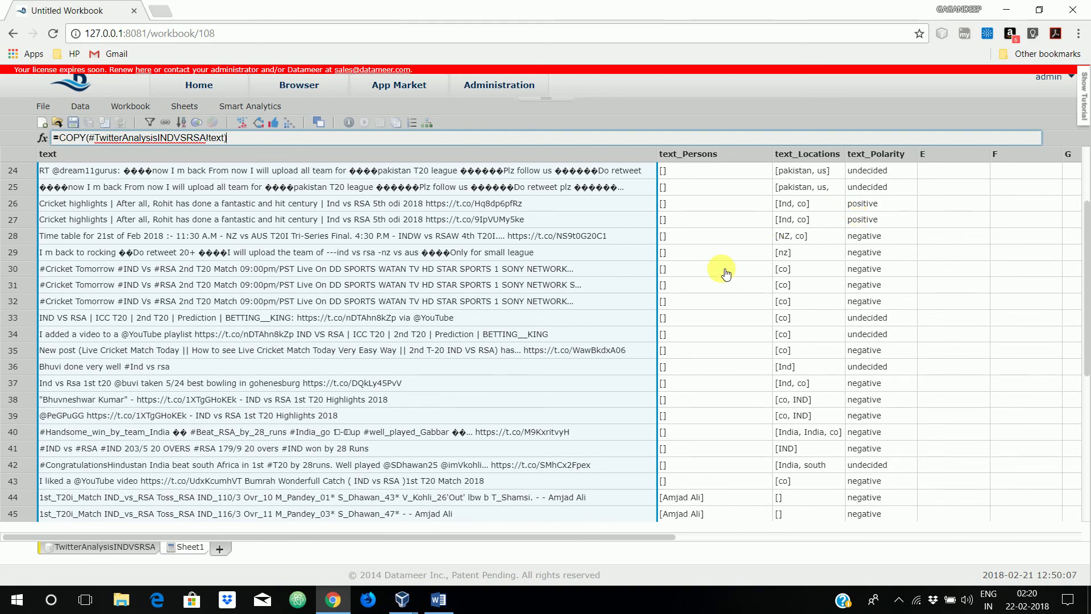
{"action": "scroll", "coordinate": [565, 298], "scroll_direction": "down", "scroll_amount": 5}
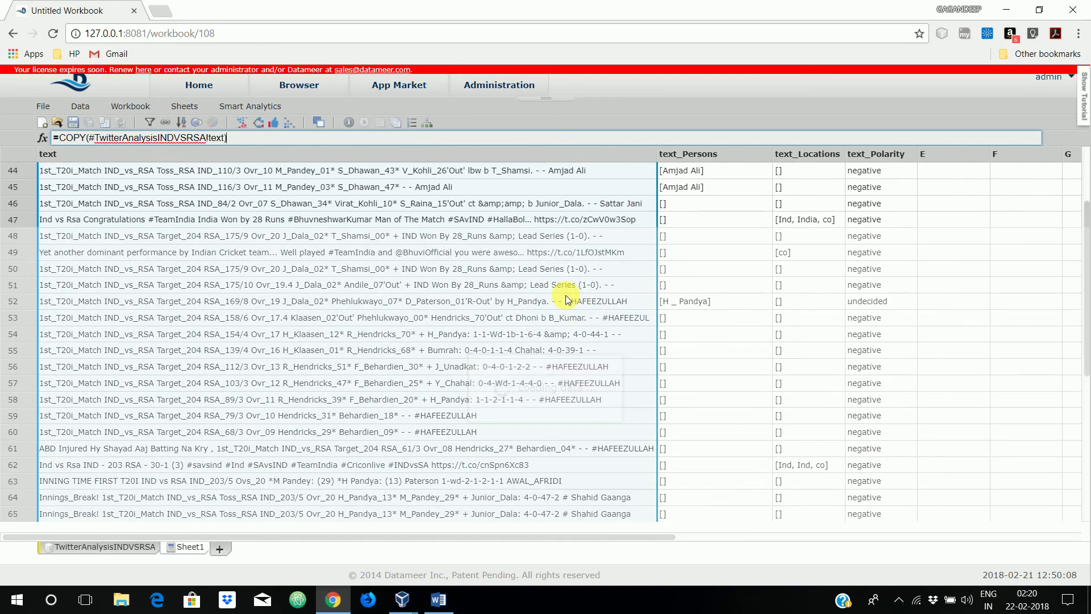
{"action": "scroll", "coordinate": [564, 297], "scroll_direction": "down", "scroll_amount": 5}
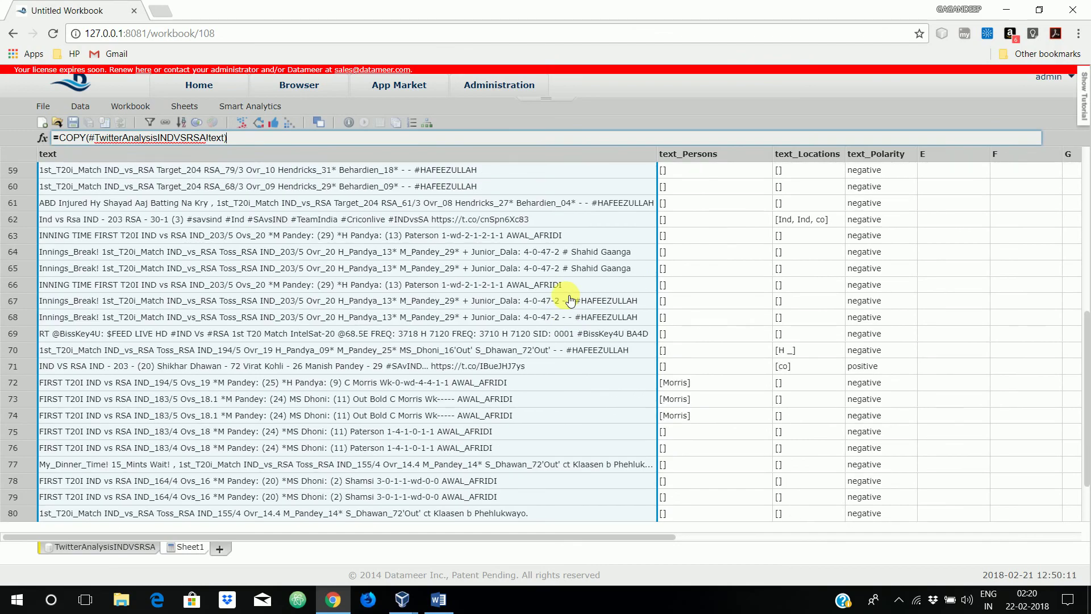
{"action": "scroll", "coordinate": [571, 301], "scroll_direction": "down", "scroll_amount": 1}
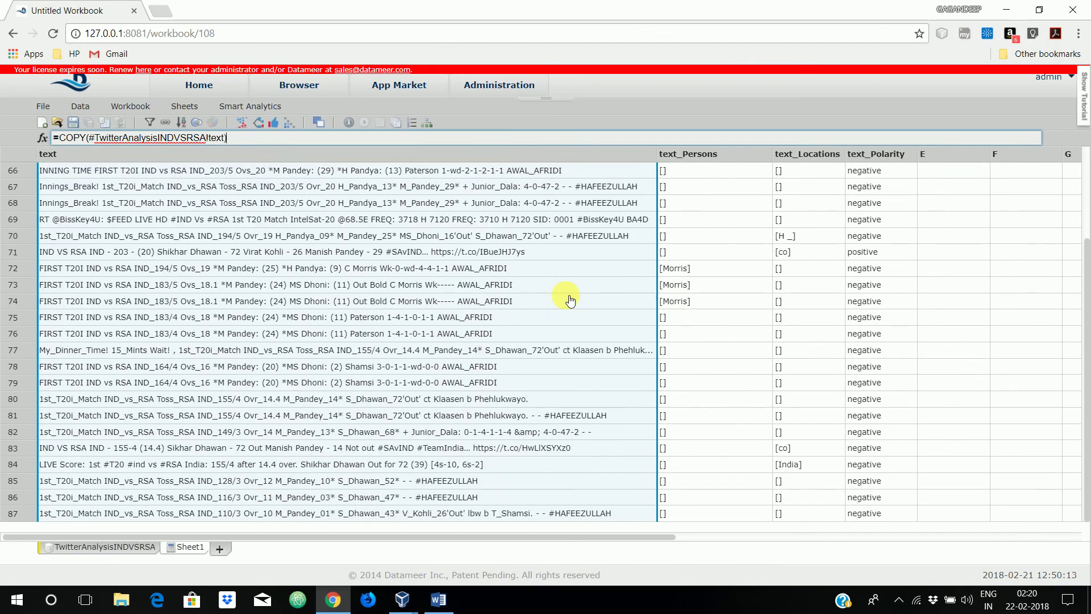
{"action": "scroll", "coordinate": [570, 300], "scroll_direction": "up", "scroll_amount": 10}
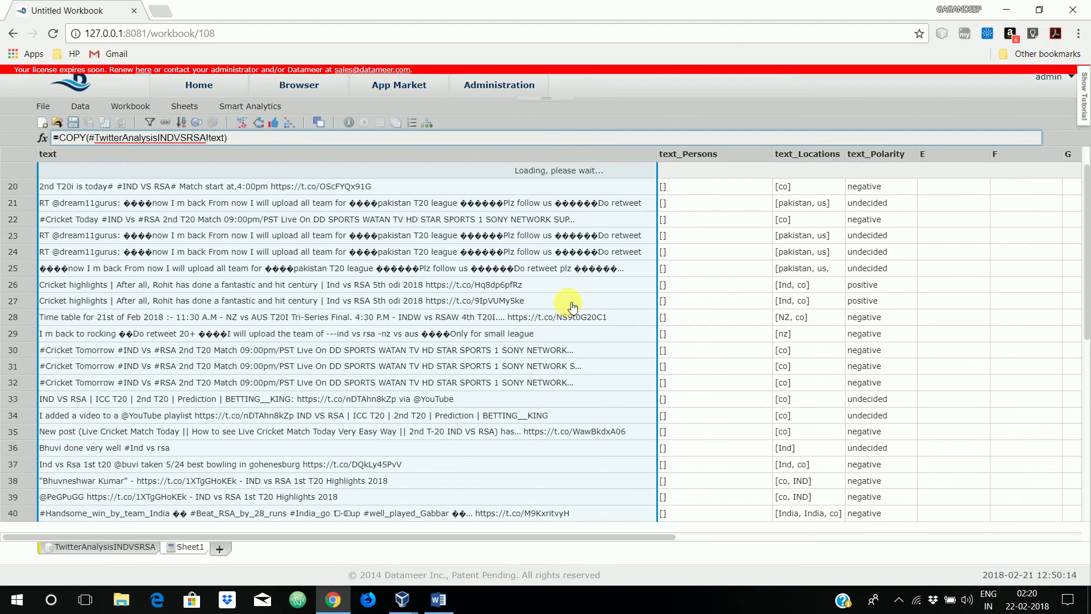
Save the workbook as AnalyticsTwitter with the default trigger and data retention settings
{"action": "left_click", "coordinate": [73, 123]}
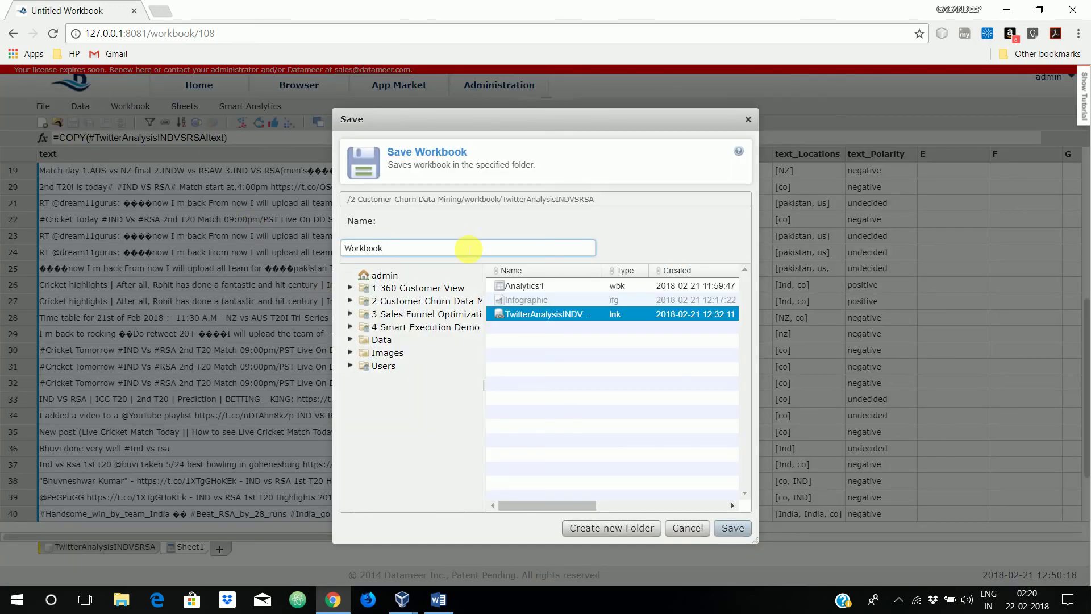
{"action": "double_click", "coordinate": [468, 249]}
{"action": "type", "text": "Ana"}
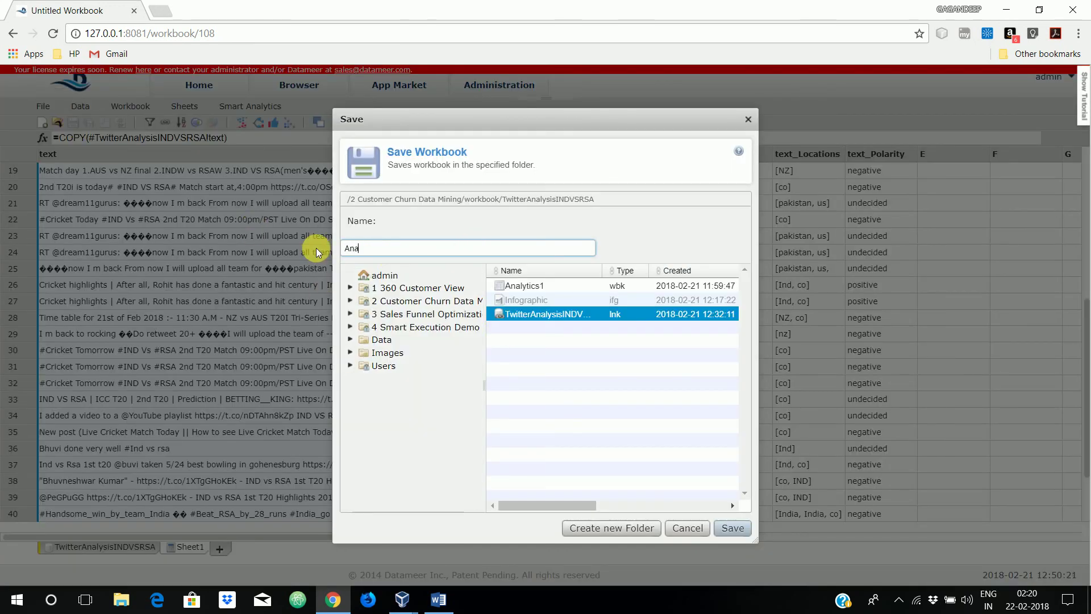
{"action": "type", "text": "lyticsTwitter"}
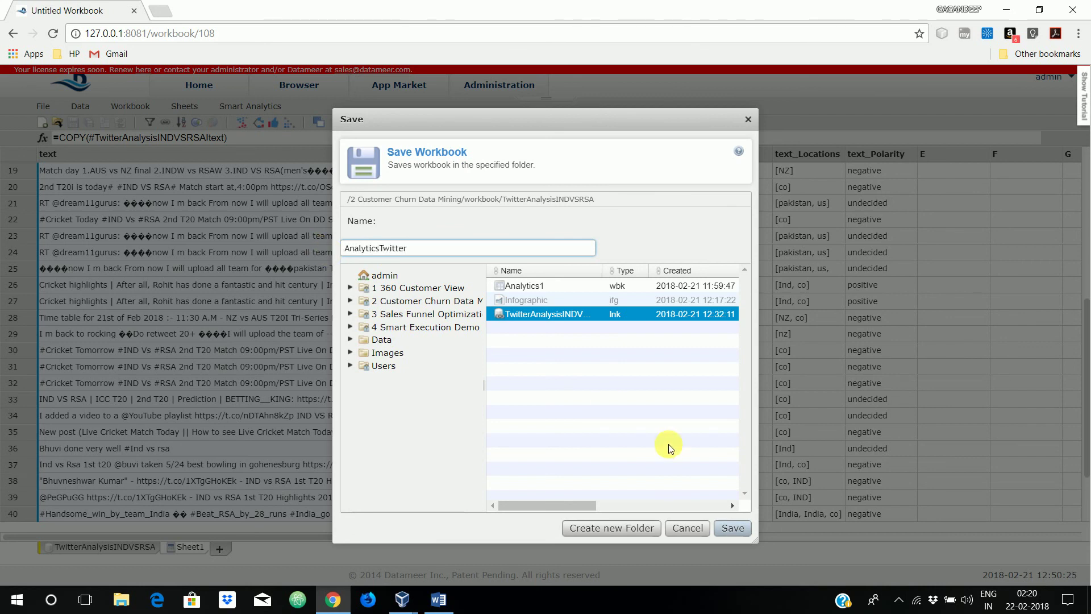
{"action": "left_click", "coordinate": [733, 527]}
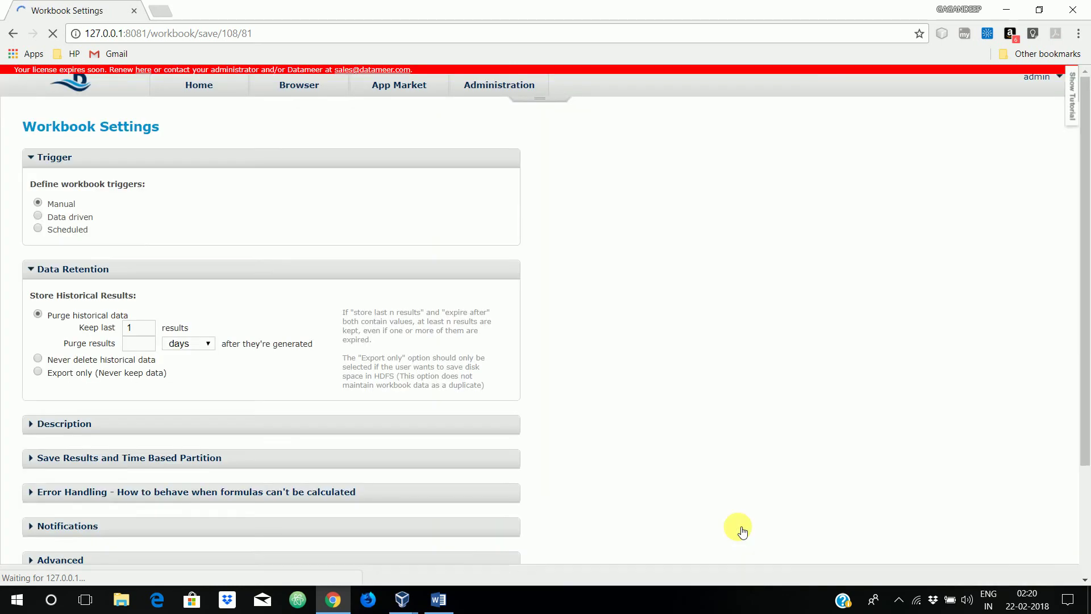
{"action": "scroll", "coordinate": [612, 582], "scroll_direction": "down", "scroll_amount": 3}
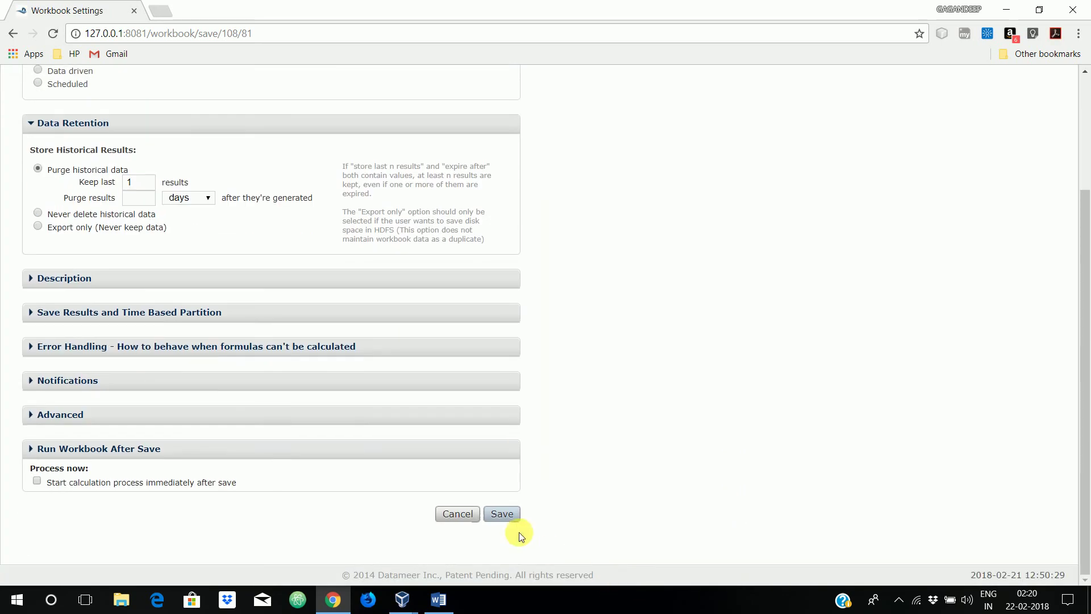
{"action": "left_click", "coordinate": [512, 515]}
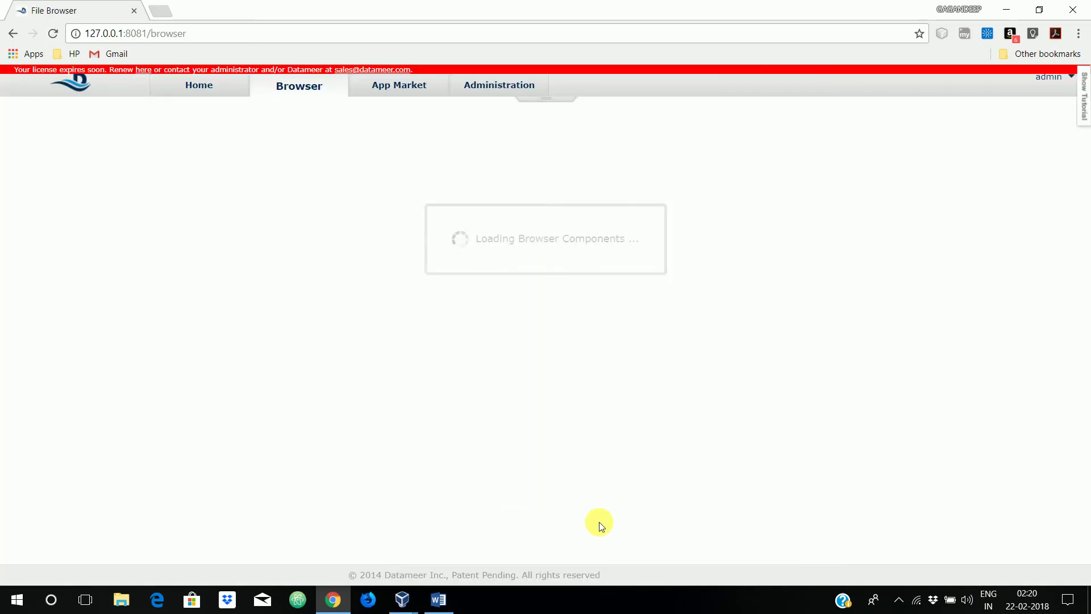